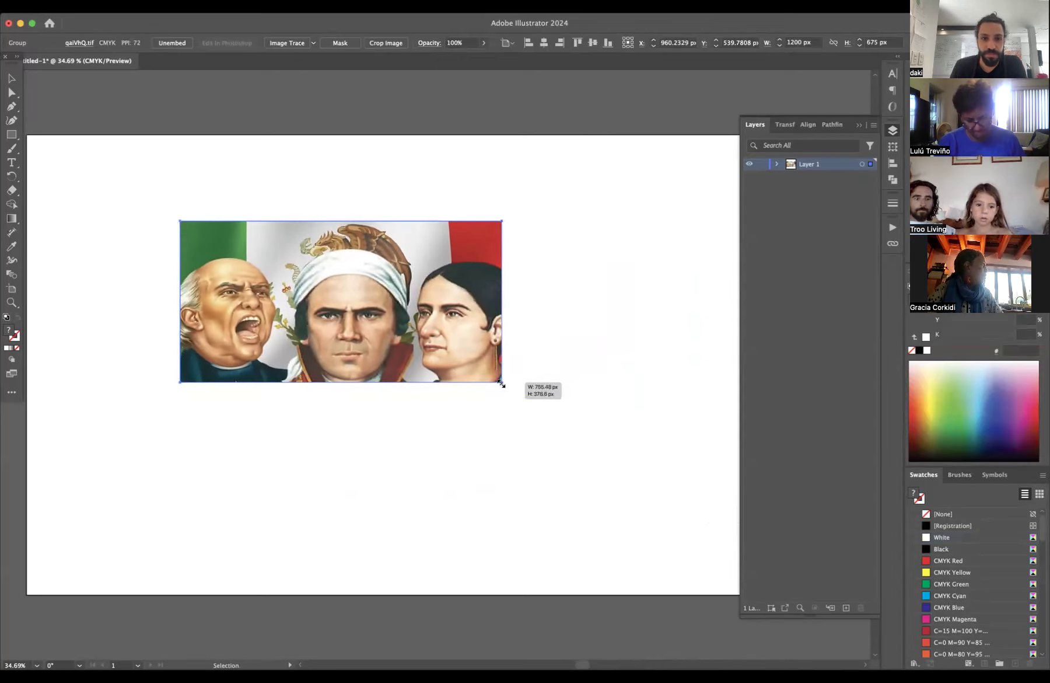
Place the image with the three portraits and the Mexican flag in the artboard's upper-left corner and deselect it.
drag(429, 350, 290, 282)
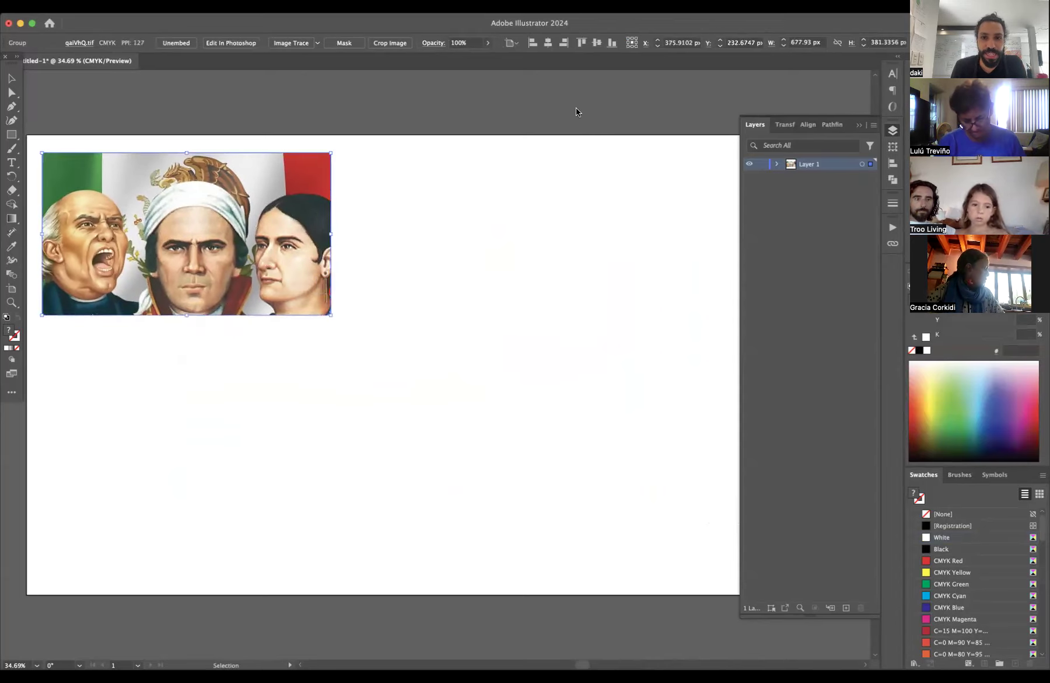
click(249, 101)
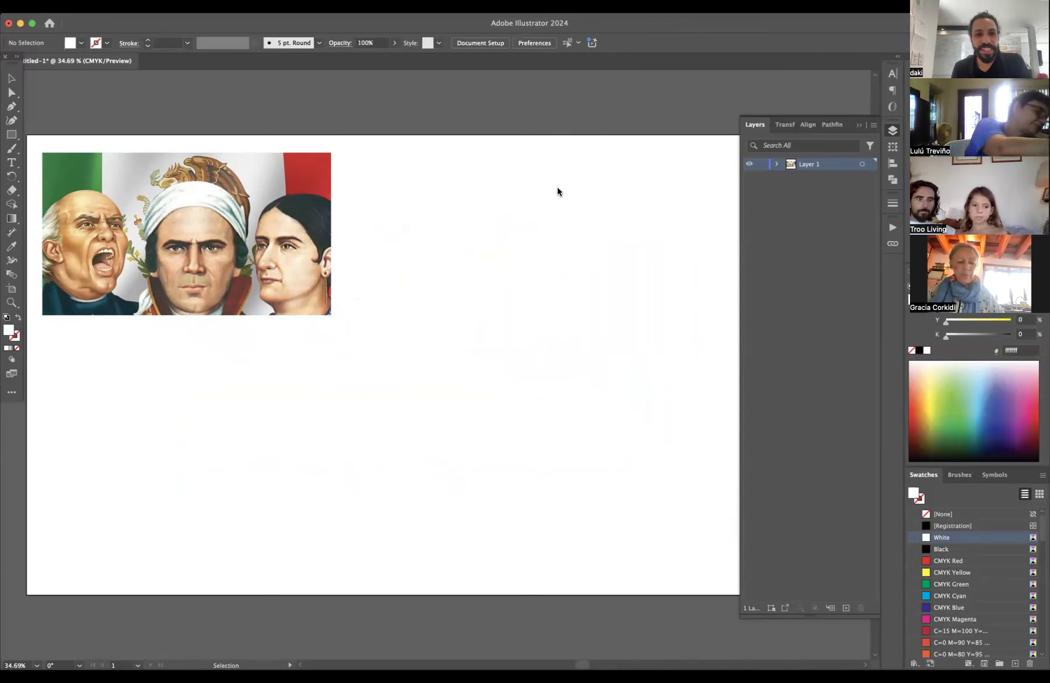
Bring in the group painting from the clipboard and fit it beside the flag image at about 674 × 382 px.
key(a)
key(super+Tab)
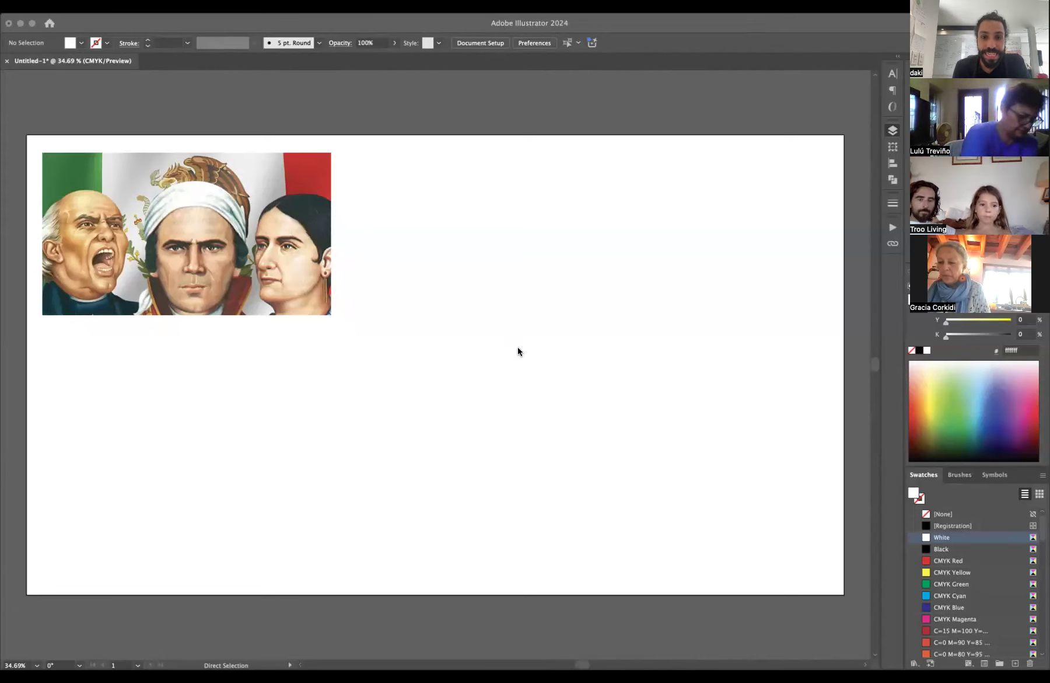
click(521, 329)
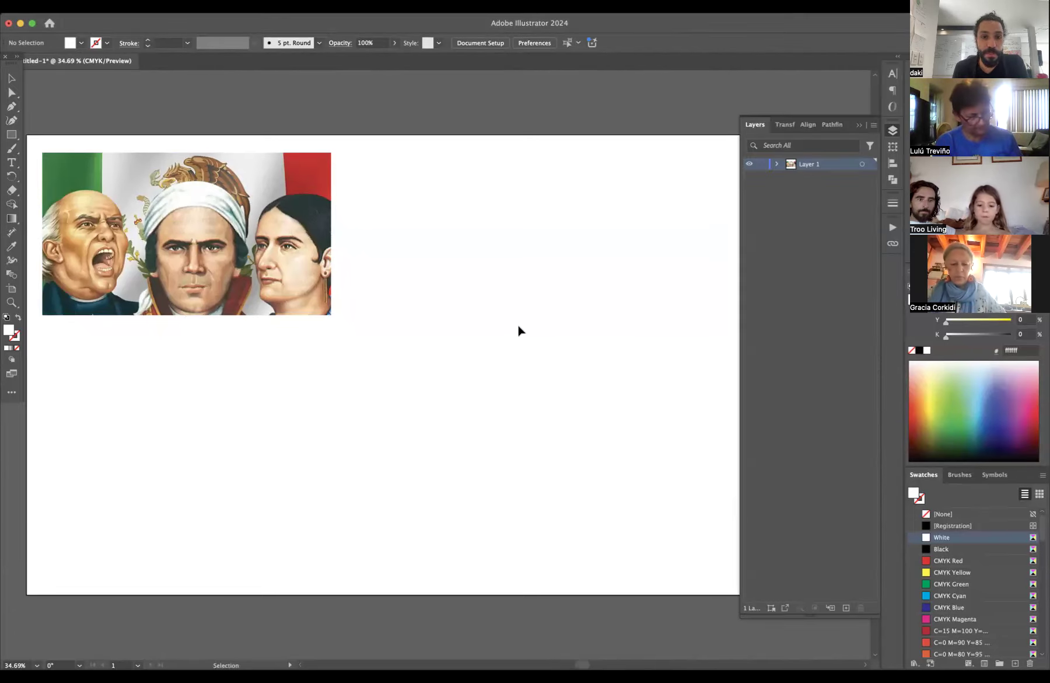
key(super+v)
drag(479, 368, 493, 217)
mouse_move(558, 276)
mouse_down()
mouse_move(593, 314)
mouse_move(636, 326)
mouse_move(627, 316)
mouse_up()
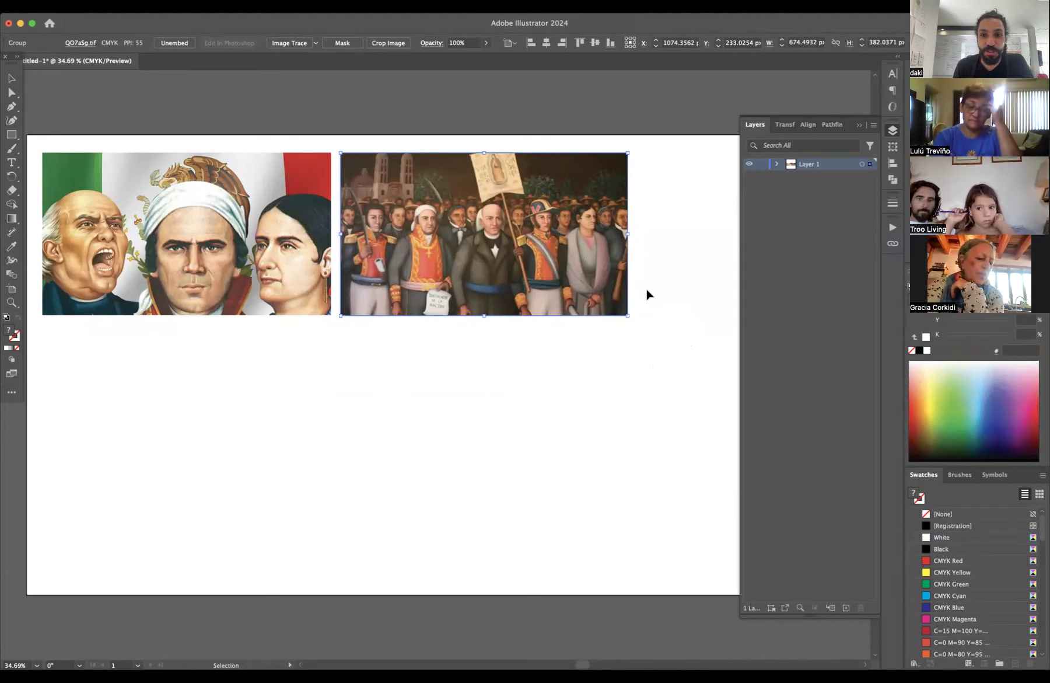
Select both reference images and scale them down together, keeping them in the artboard's upper-left corner.
drag(386, 349, 318, 303)
click(358, 333)
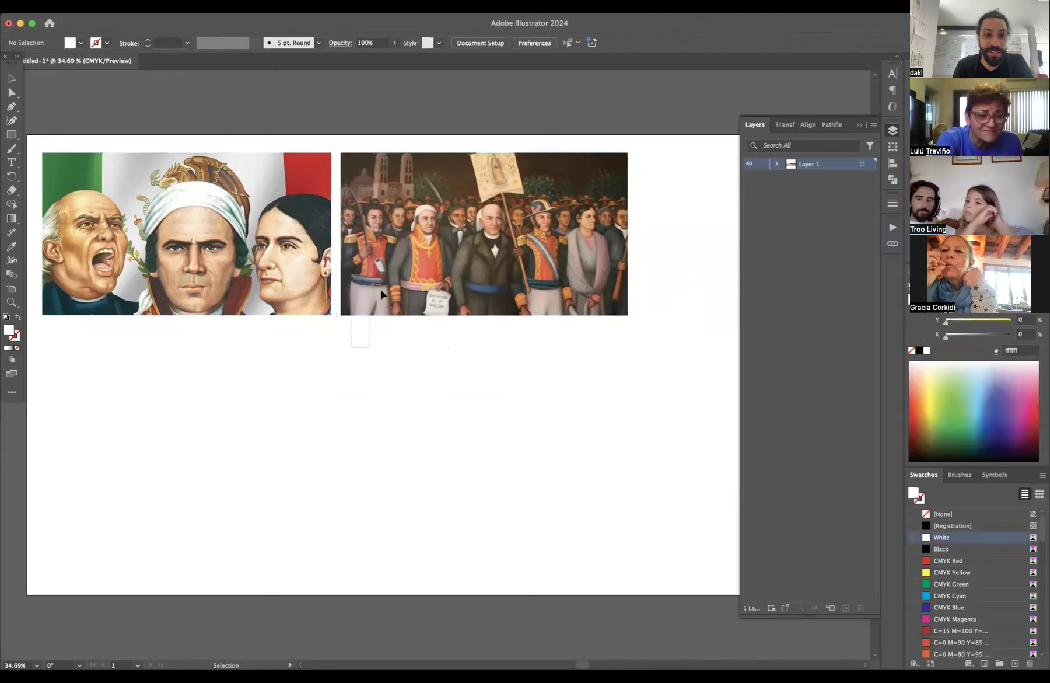
drag(380, 290, 386, 287)
shift+click(286, 271)
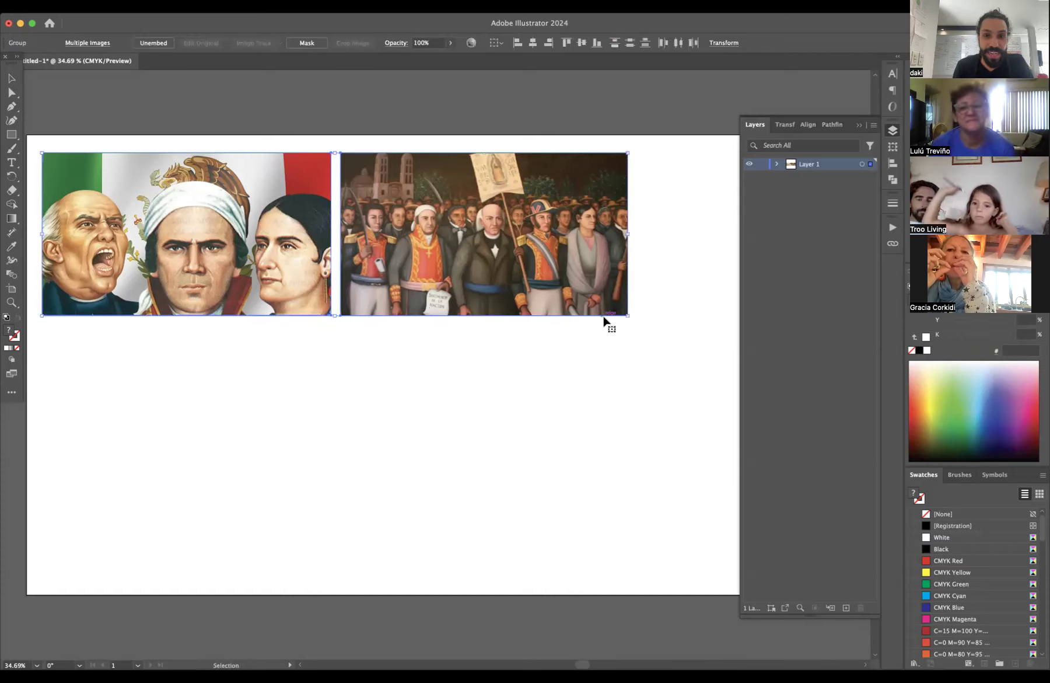
drag(625, 319, 488, 253)
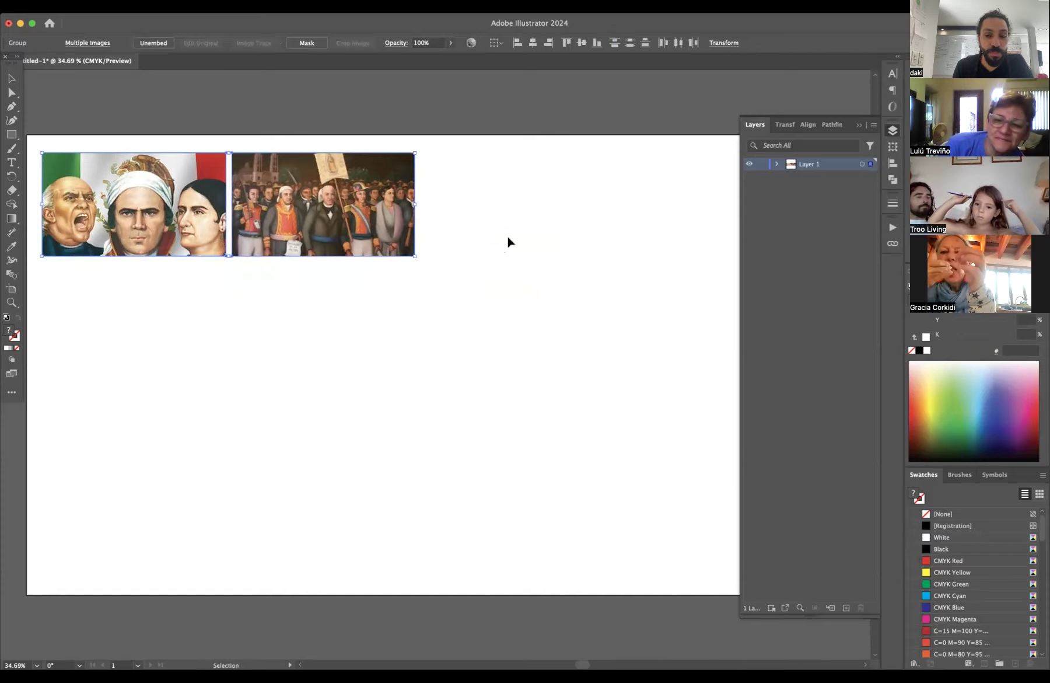
click(508, 247)
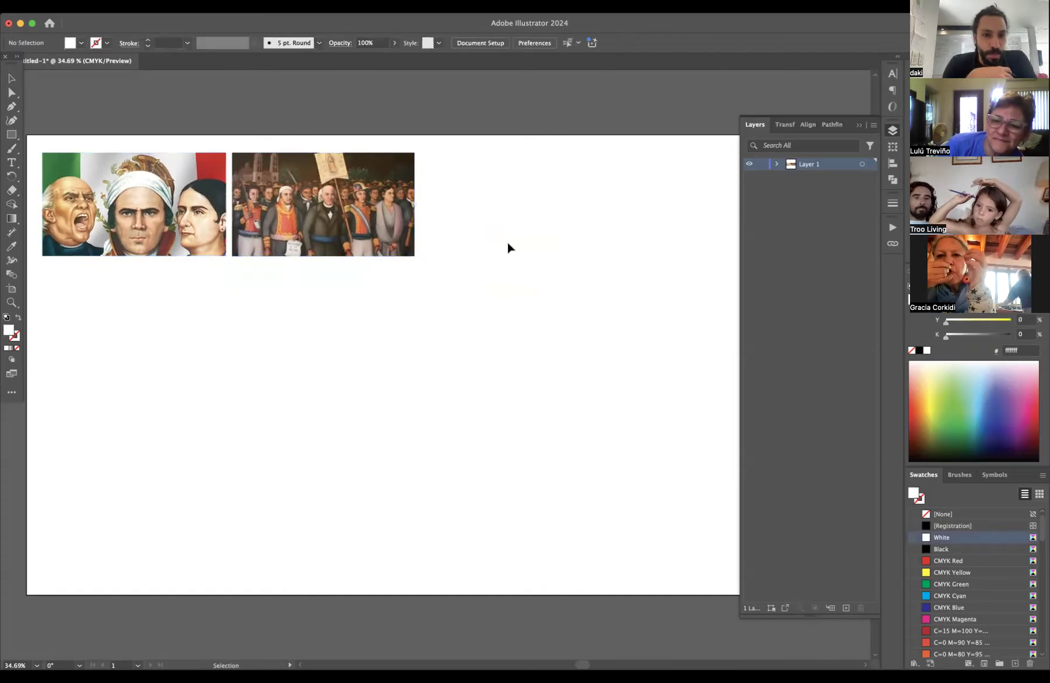
Collapse the Layers panel and frame the blank artboard area beside the group painting.
key(z)
drag(331, 193, 483, 303)
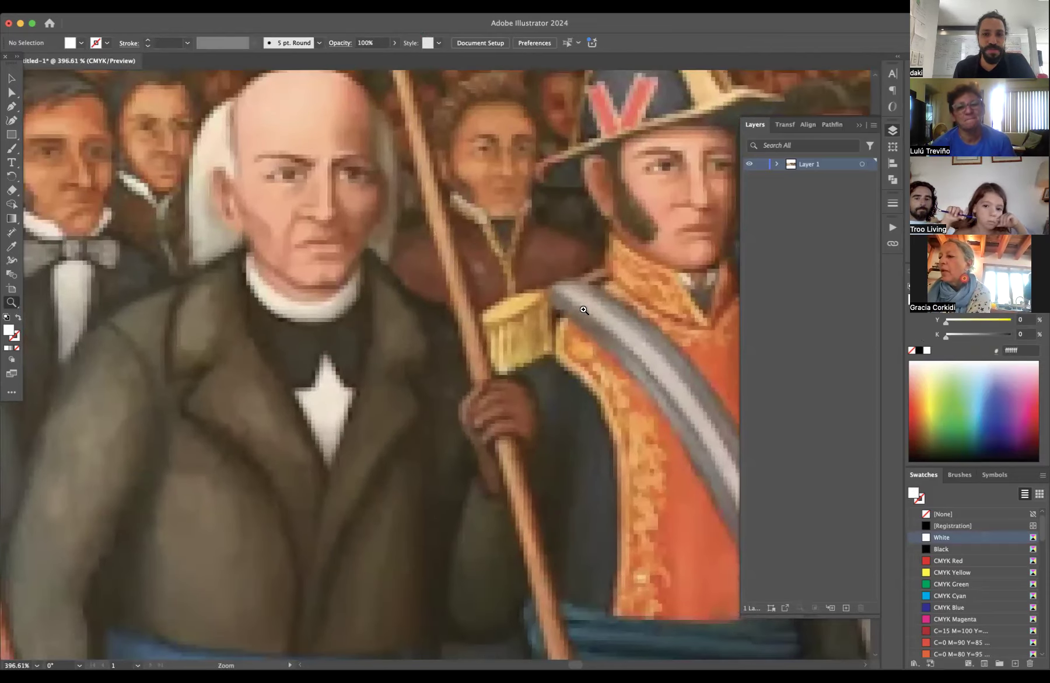
alt+click(599, 322)
drag(599, 323, 352, 378)
drag(569, 465, 520, 465)
drag(642, 408, 210, 229)
click(859, 125)
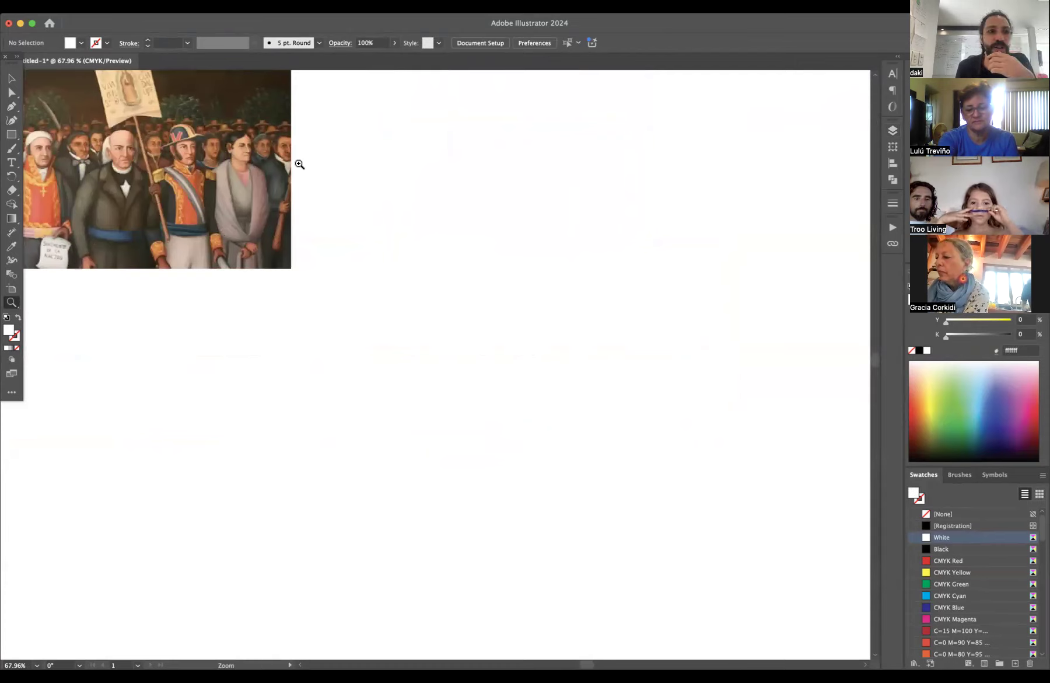
Draw an upright ellipse about 178 × 221 px in the [Registration] colour, and swap fill and stroke to leave only its outline.
drag(12, 136, 58, 153)
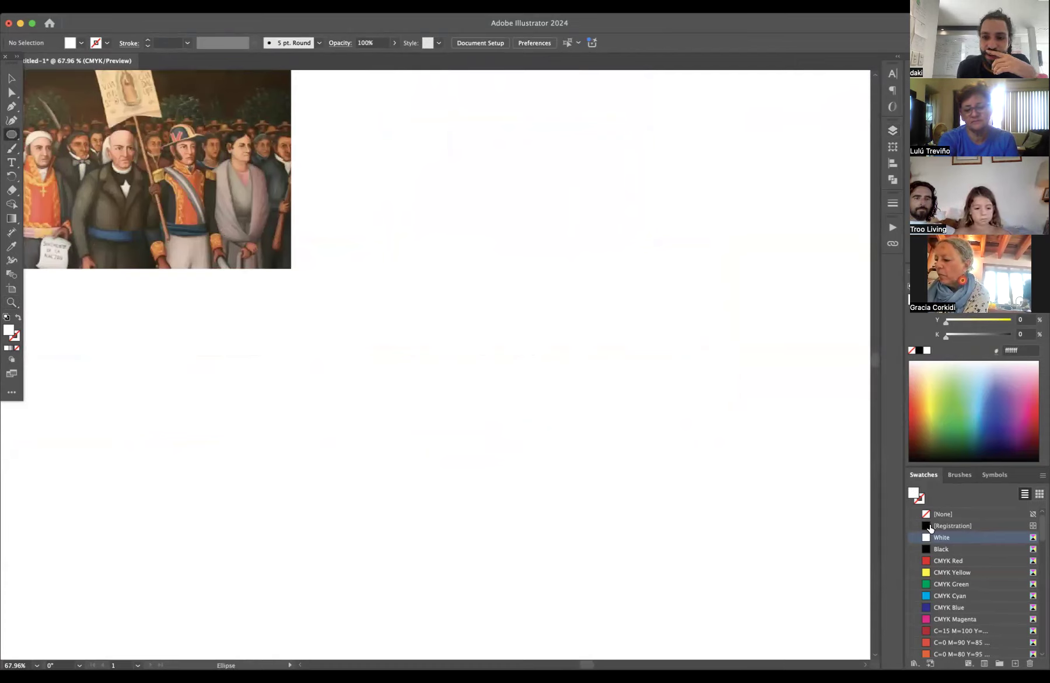
click(930, 527)
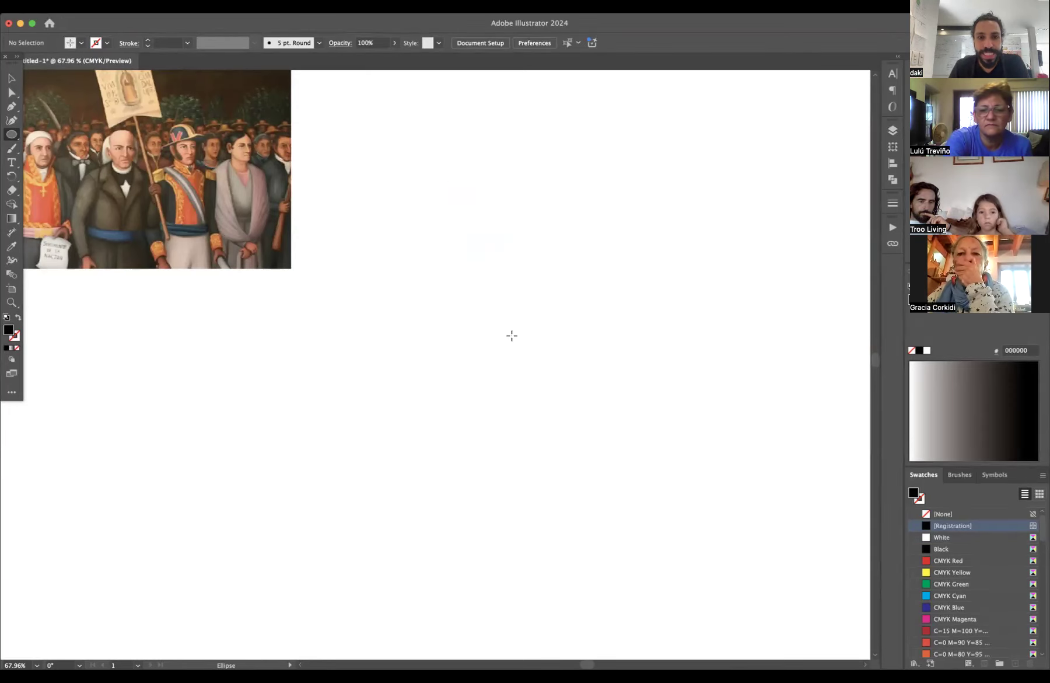
drag(482, 288, 631, 473)
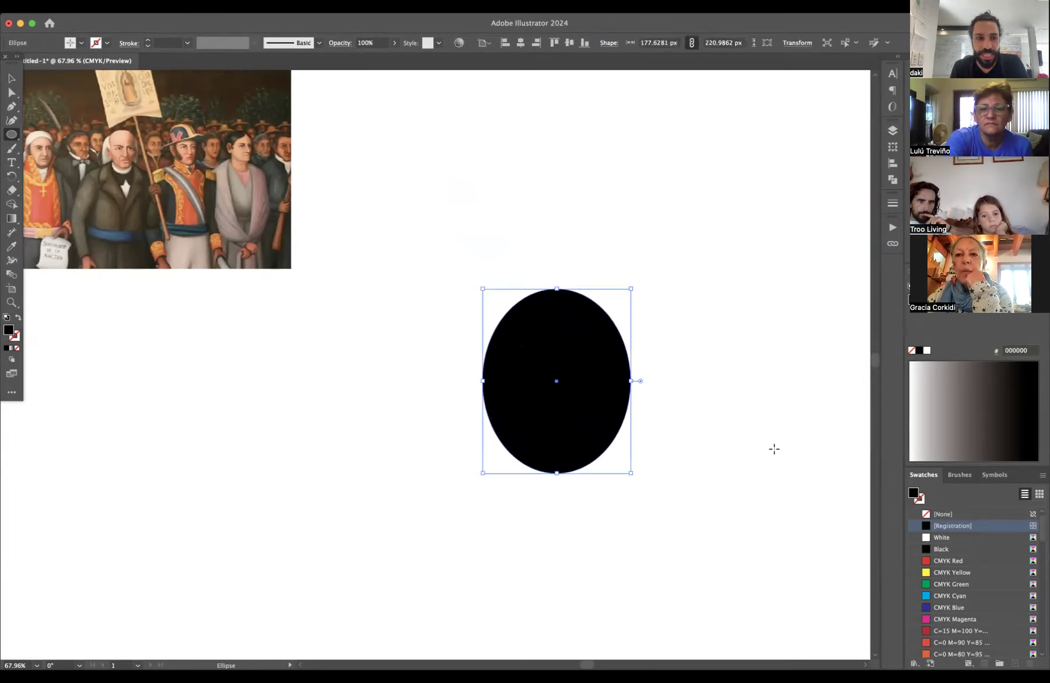
click(18, 319)
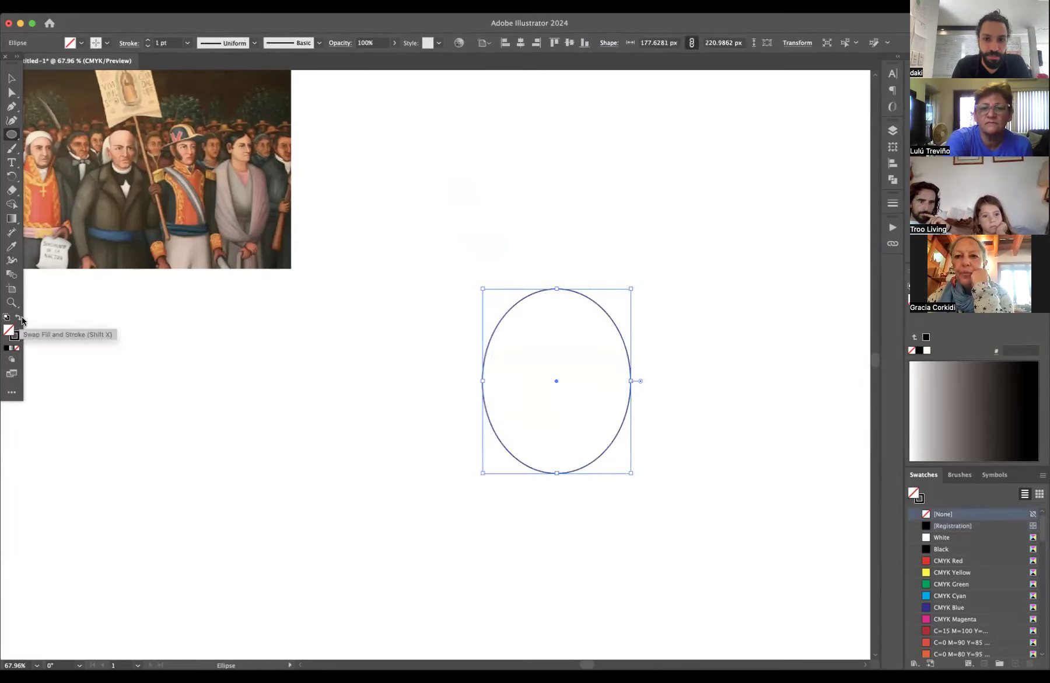
key(v)
click(672, 365)
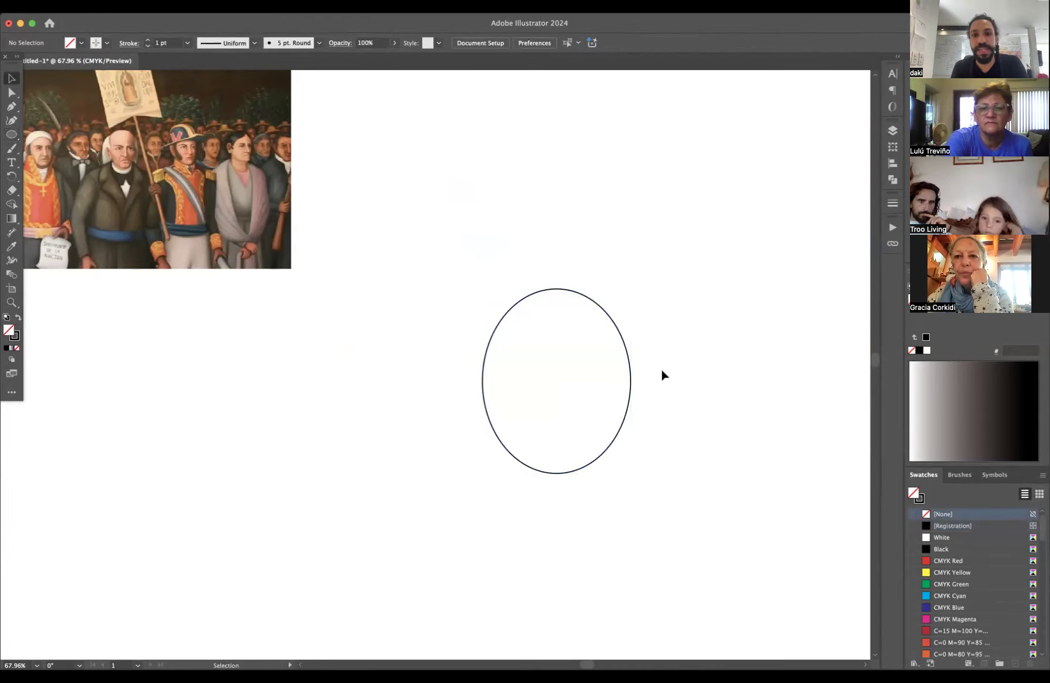
Draw a circle about 142 px across directly above the upright ellipse as the figure's head.
key(z)
drag(645, 381, 510, 438)
key(m)
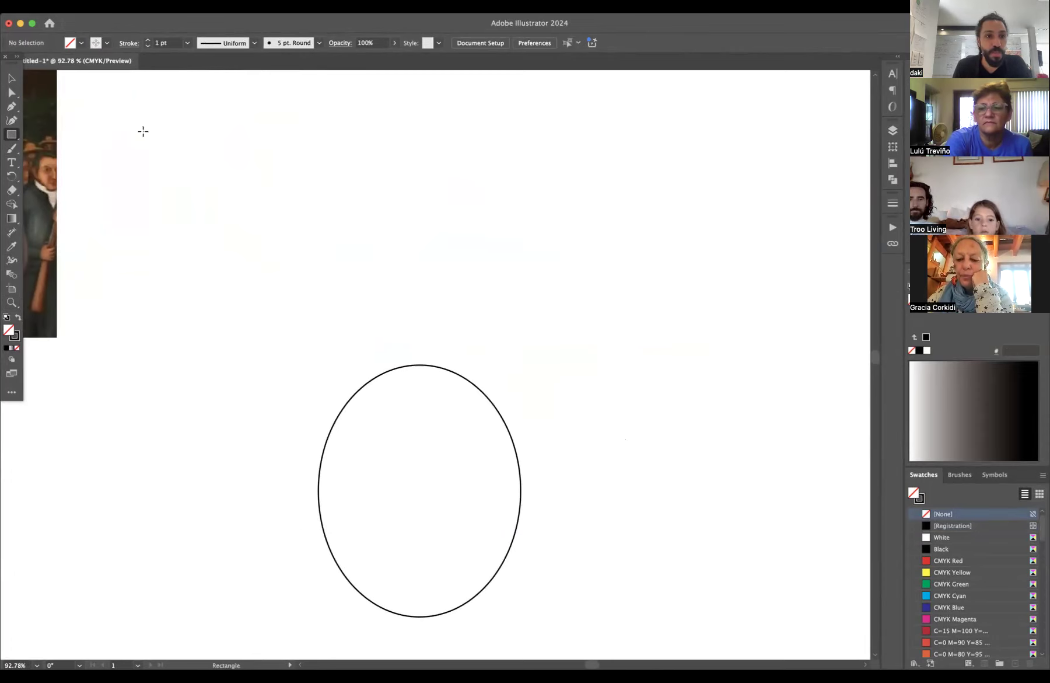
drag(13, 137, 81, 148)
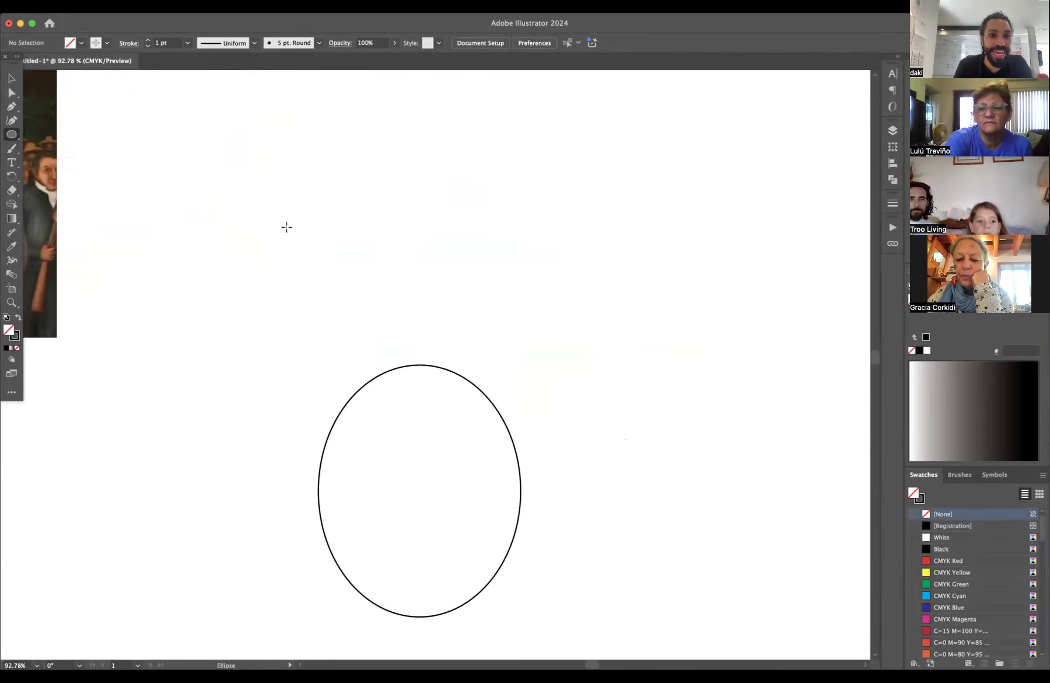
drag(320, 197, 514, 361)
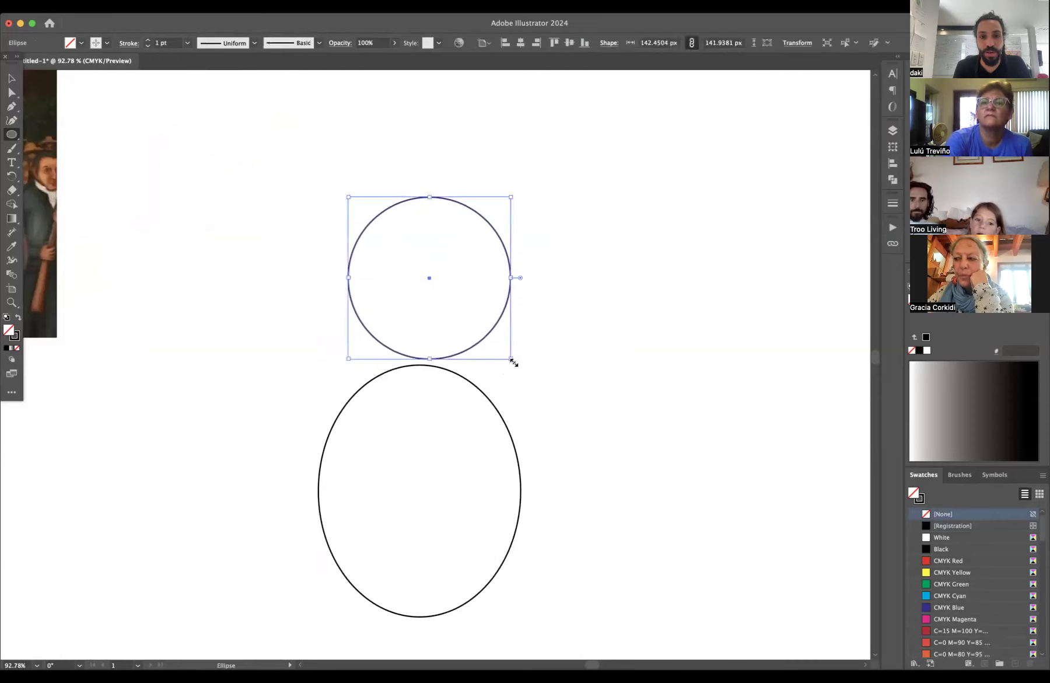
key(z)
alt+click(524, 402)
drag(516, 485, 581, 364)
key(v)
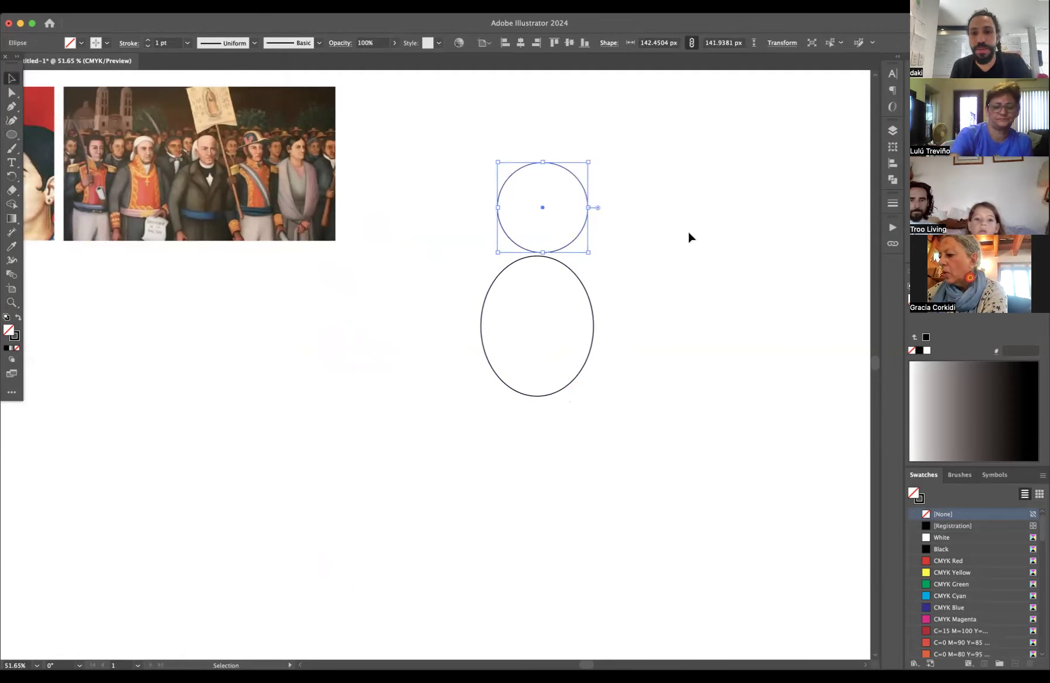
click(642, 273)
Reshape the lower ellipse into a wide body oval about 302 × 173 px beneath the head circle.
key(z)
drag(594, 272, 680, 259)
drag(609, 281, 560, 348)
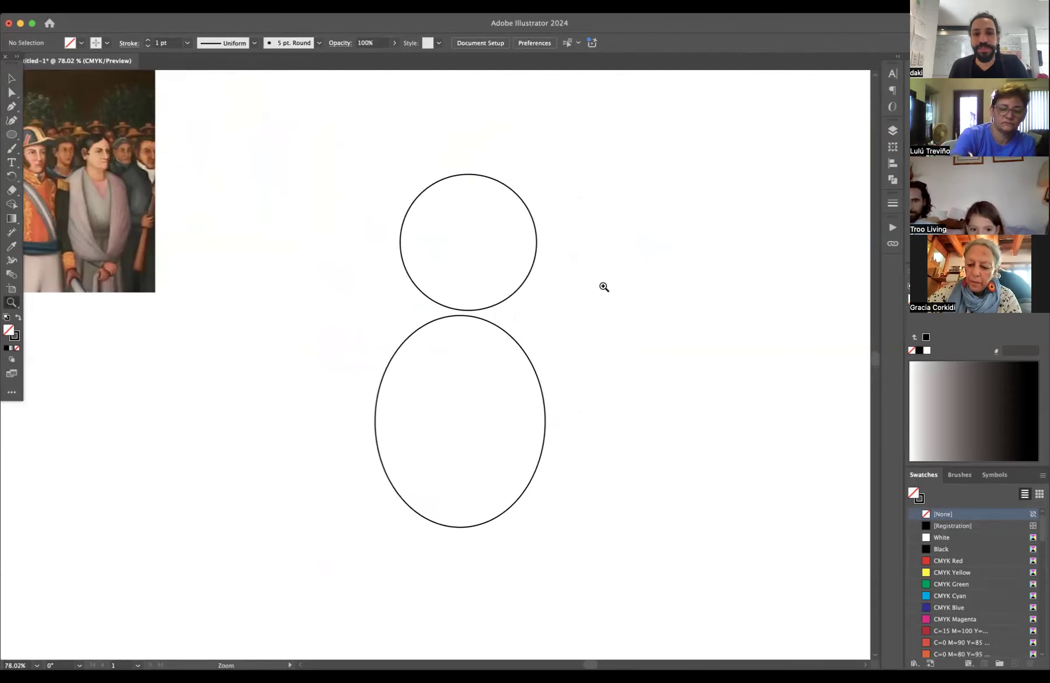
key(v)
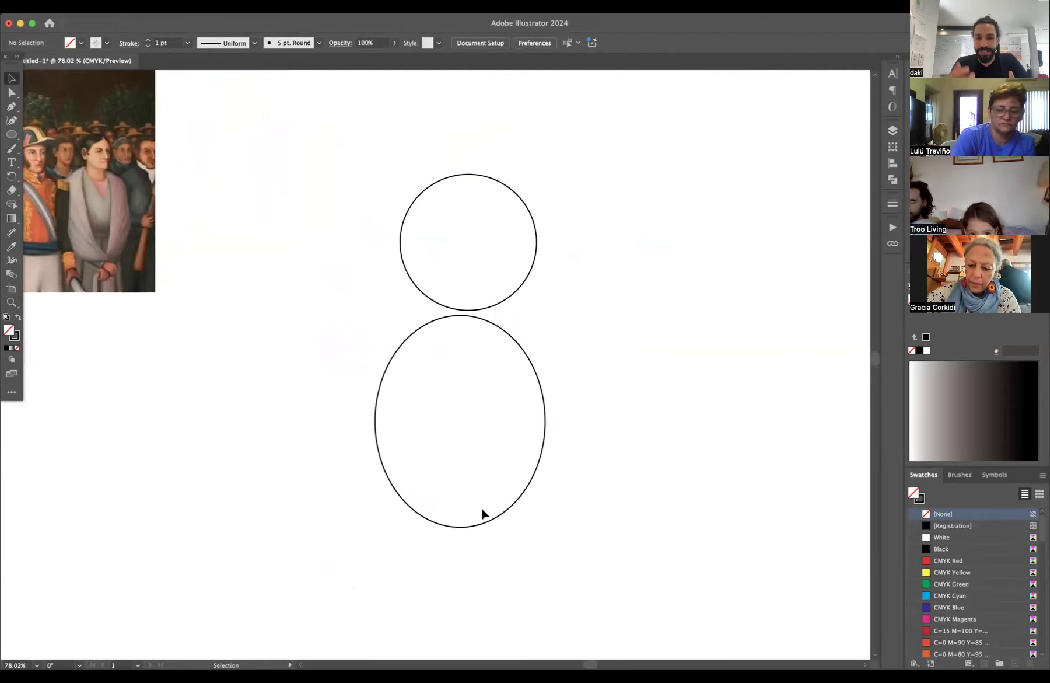
mouse_move(504, 511)
mouse_down()
mouse_move(467, 514)
mouse_move(521, 511)
mouse_up()
drag(384, 531, 328, 442)
drag(554, 379, 617, 380)
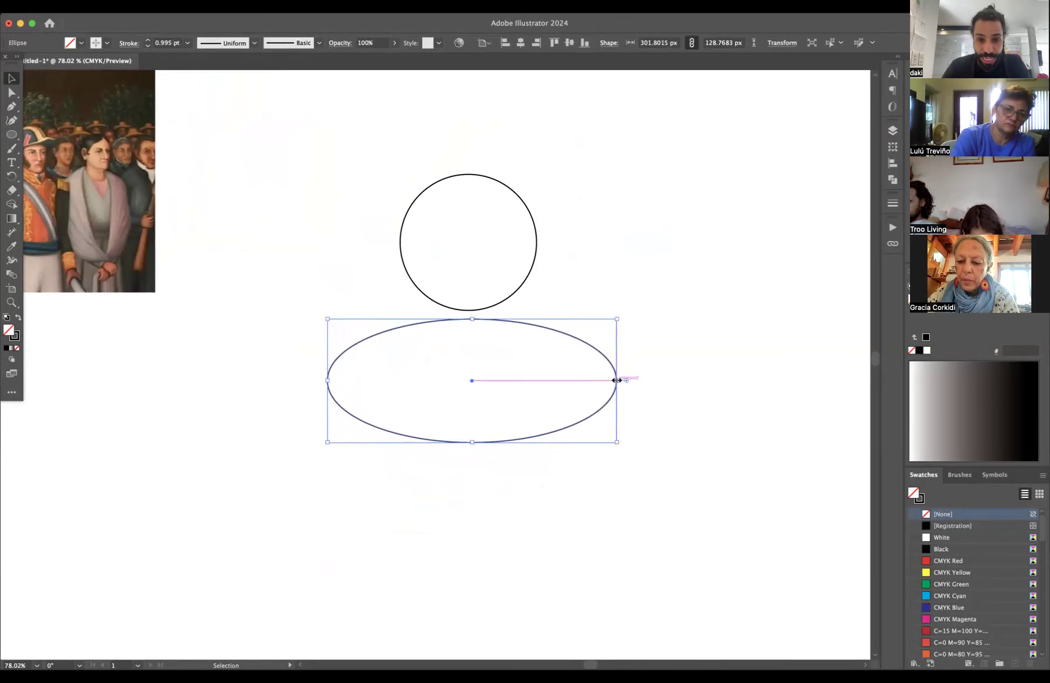
drag(473, 441, 473, 484)
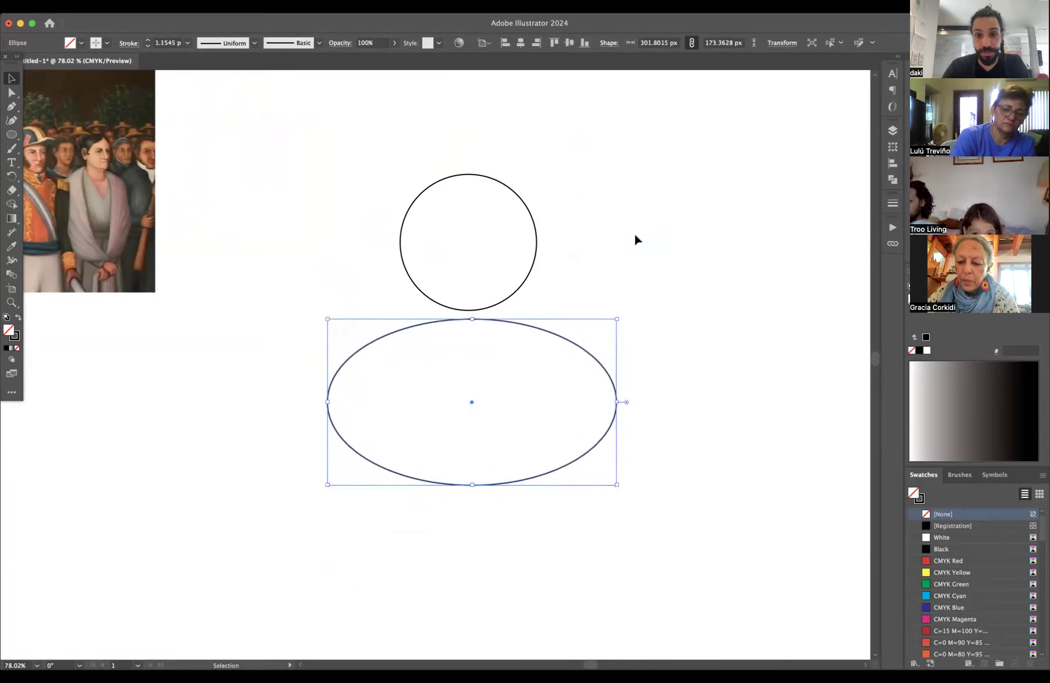
click(635, 238)
scroll(565, 298, down, 5)
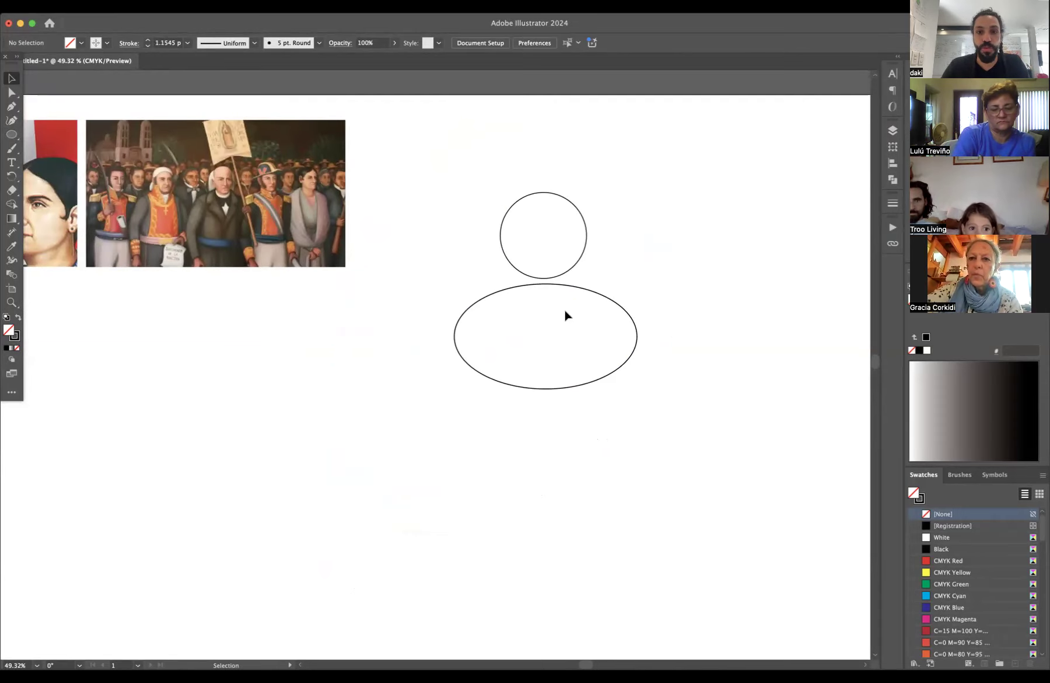
Undo and redo the body oval's reshaping, and stretch the wide oval taller by its lower edge.
key(super+z)
key(super+z)
key(super+z)
key(super+z)
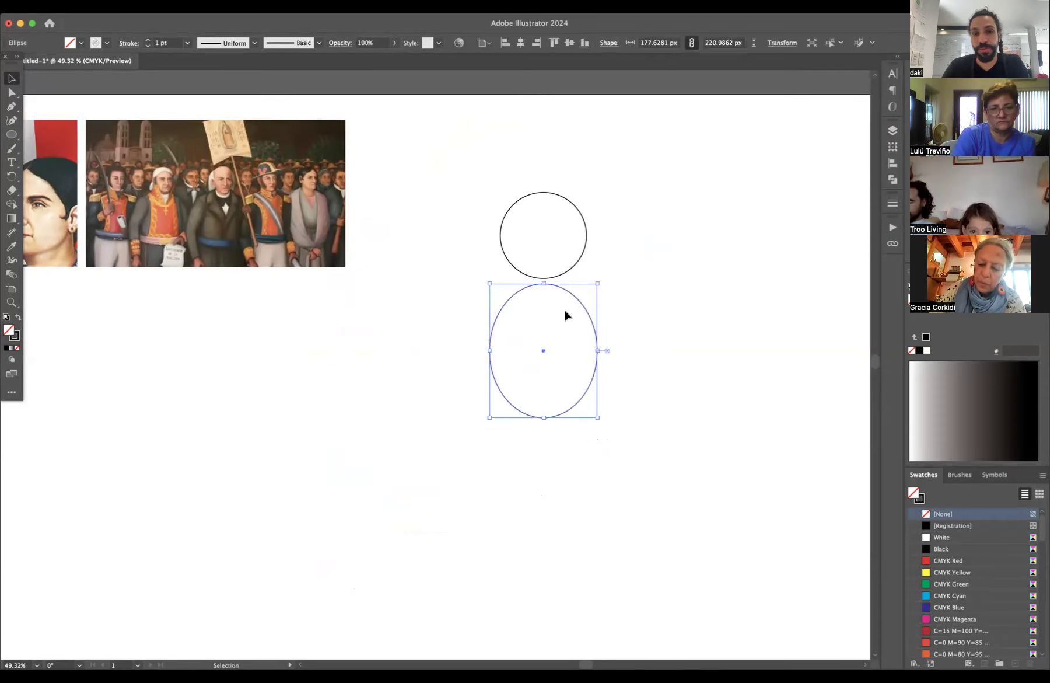
click(652, 311)
key(super+shift+z)
key(super+shift+z)
key(super+shift+z)
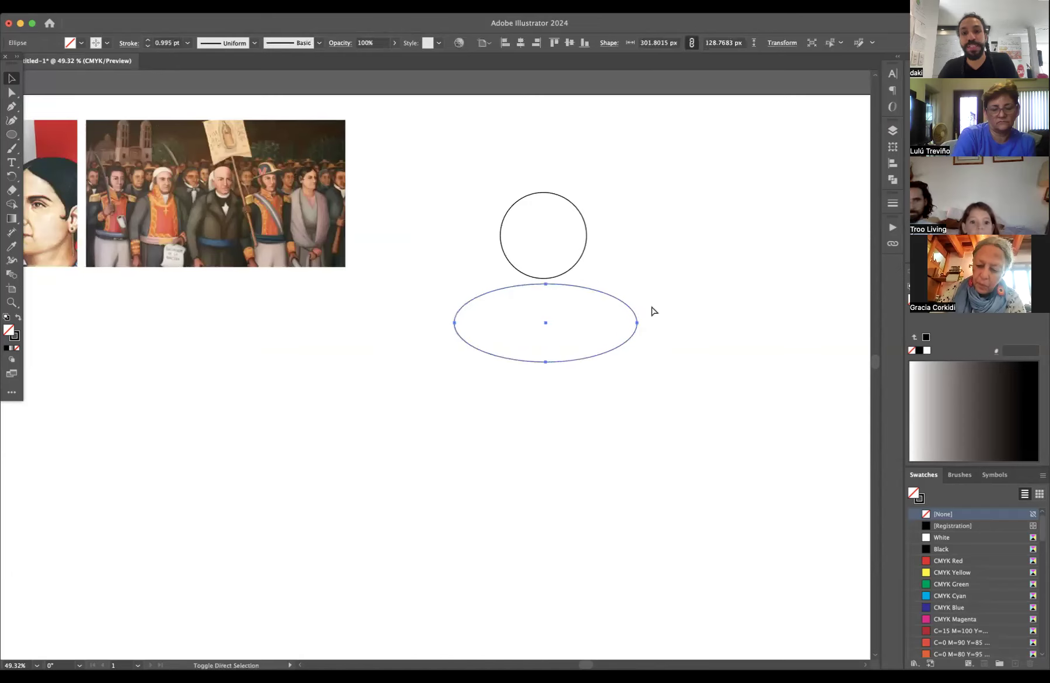
drag(545, 362, 548, 394)
click(686, 273)
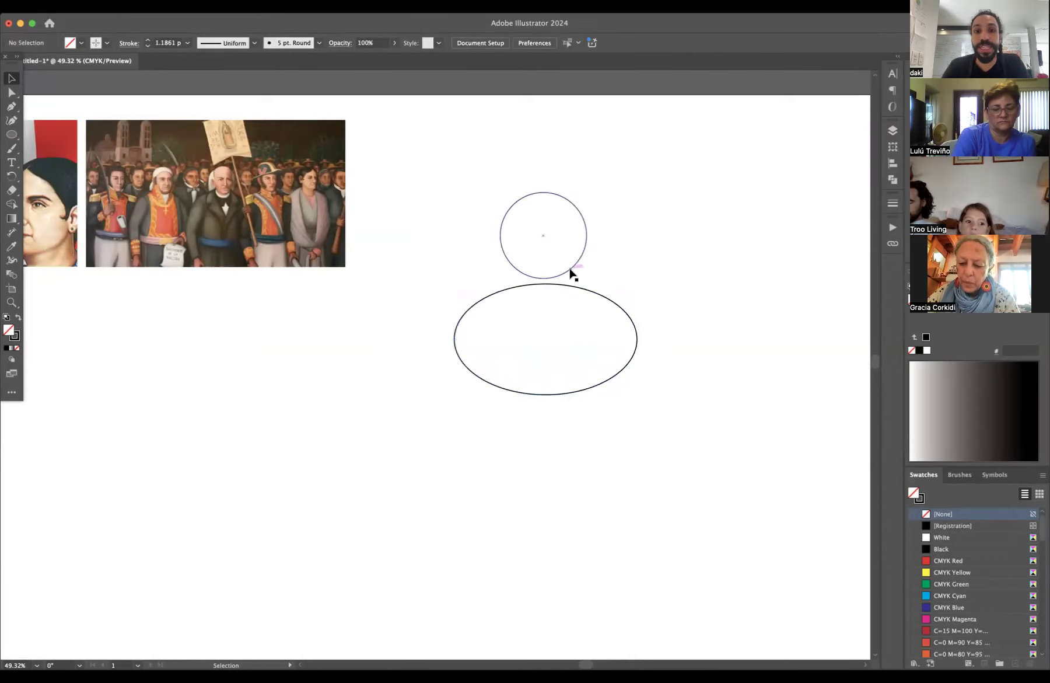
Paint stick legs with feet, two arms, eyes and a smile on the figure with the Paintbrush.
key(b)
mouse_move(513, 399)
mouse_down()
mouse_move(514, 513)
mouse_move(546, 485)
mouse_up()
mouse_move(571, 410)
mouse_down()
mouse_move(593, 538)
mouse_move(627, 523)
mouse_move(595, 503)
mouse_up()
drag(456, 321, 331, 337)
drag(637, 321, 728, 318)
drag(527, 216, 527, 225)
drag(553, 213, 564, 240)
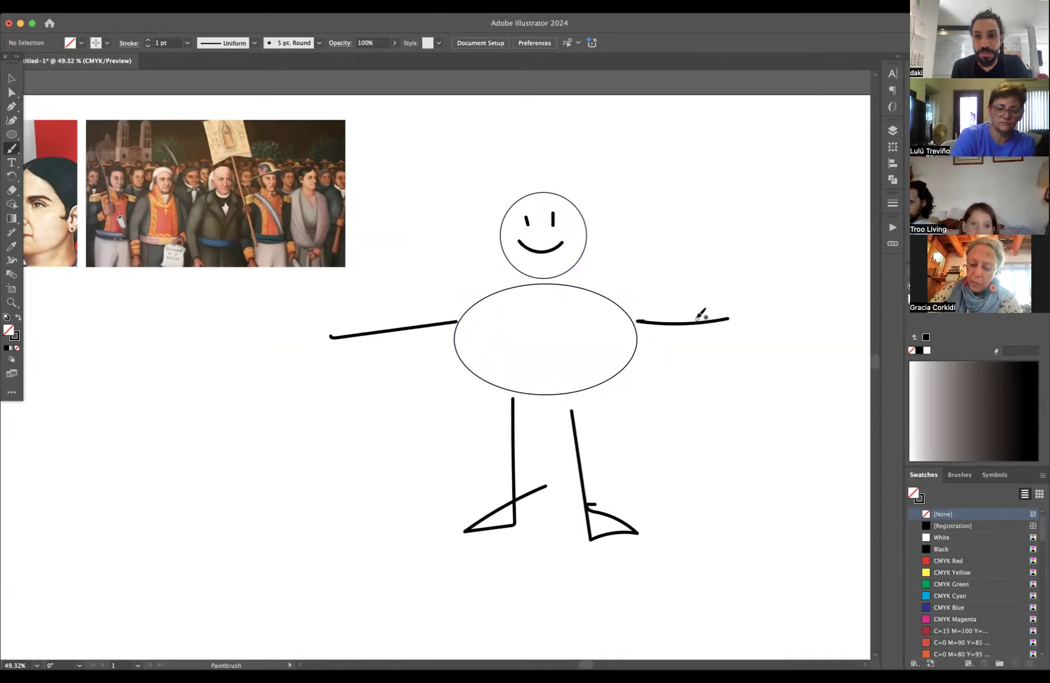
key(v)
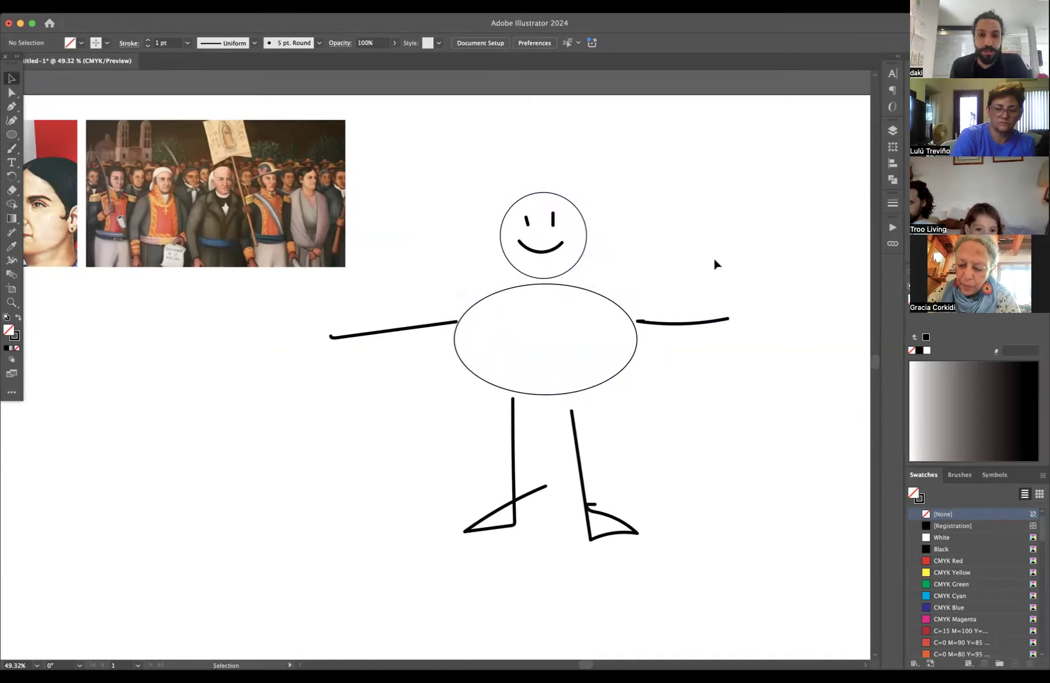
Undo all the painted limbs and facial features back to the plain head circle and body oval.
key(a)
key(super+z)
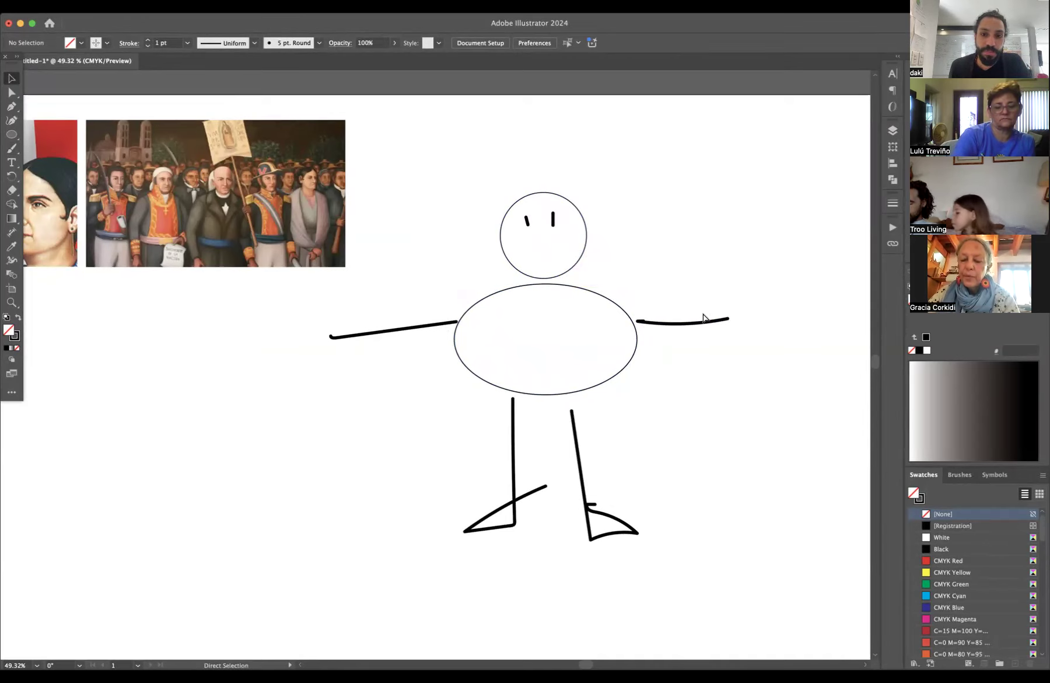
key(super+z)
key(super+z)
key(super+z)
key(super+z)
key(super+z)
key(super+z)
key(v)
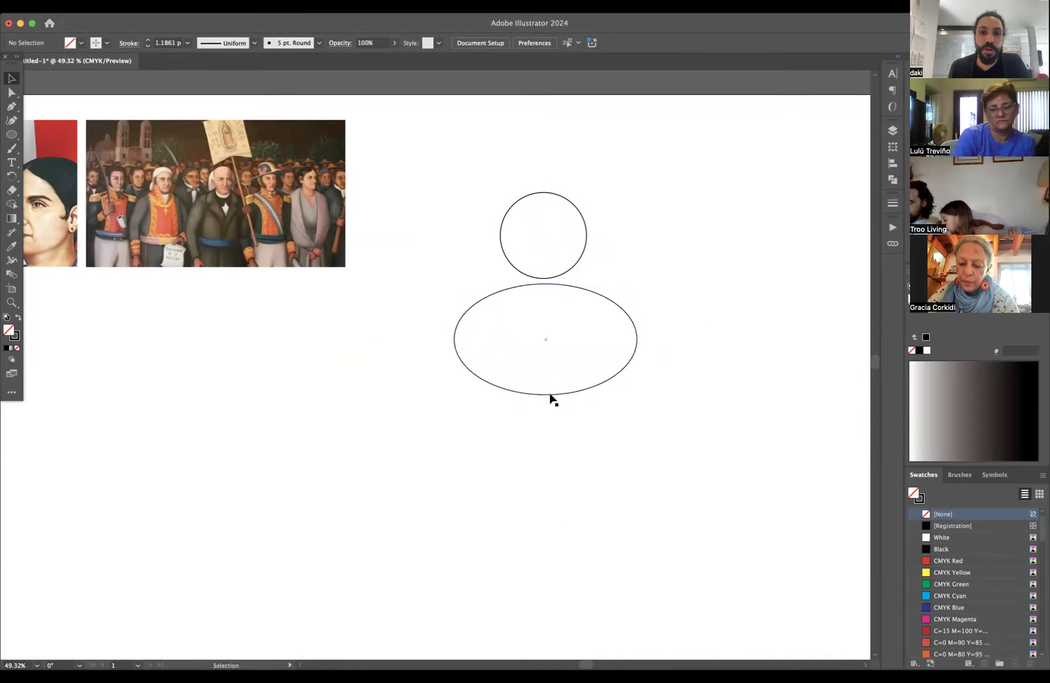
Stretch the body oval to about 329 px tall and scale it down into a smaller upright oval below the head.
click(551, 398)
drag(547, 399, 546, 486)
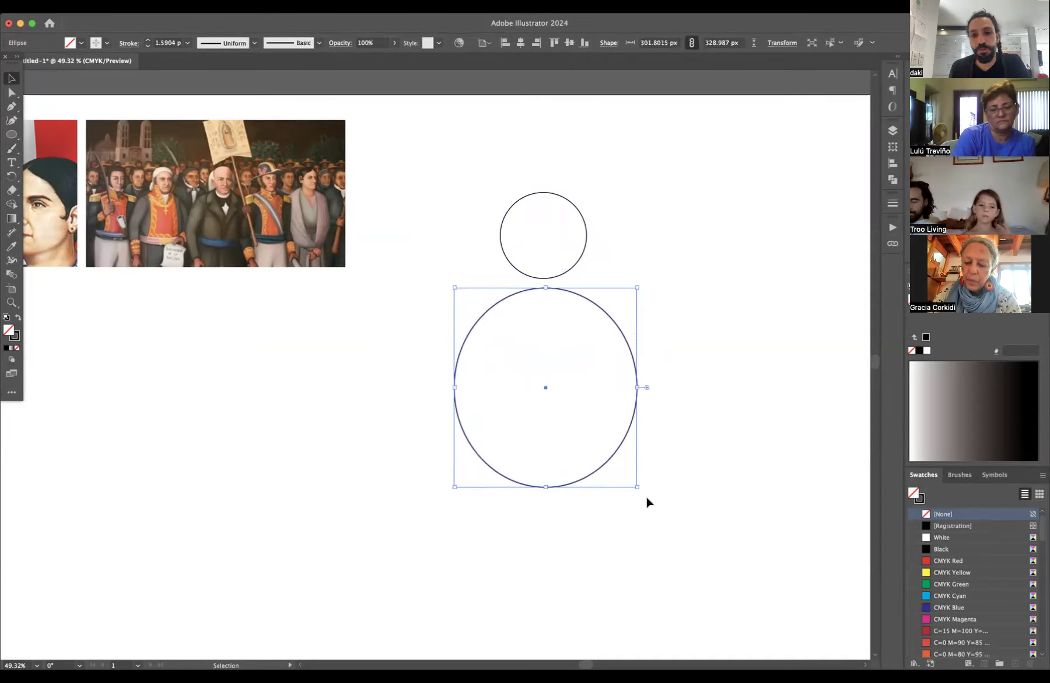
drag(638, 486, 577, 407)
Flatten the head circle into an oval about 142 × 101 px and position it just above the body.
click(575, 270)
drag(544, 192, 543, 217)
drag(500, 247, 577, 259)
key(super+z)
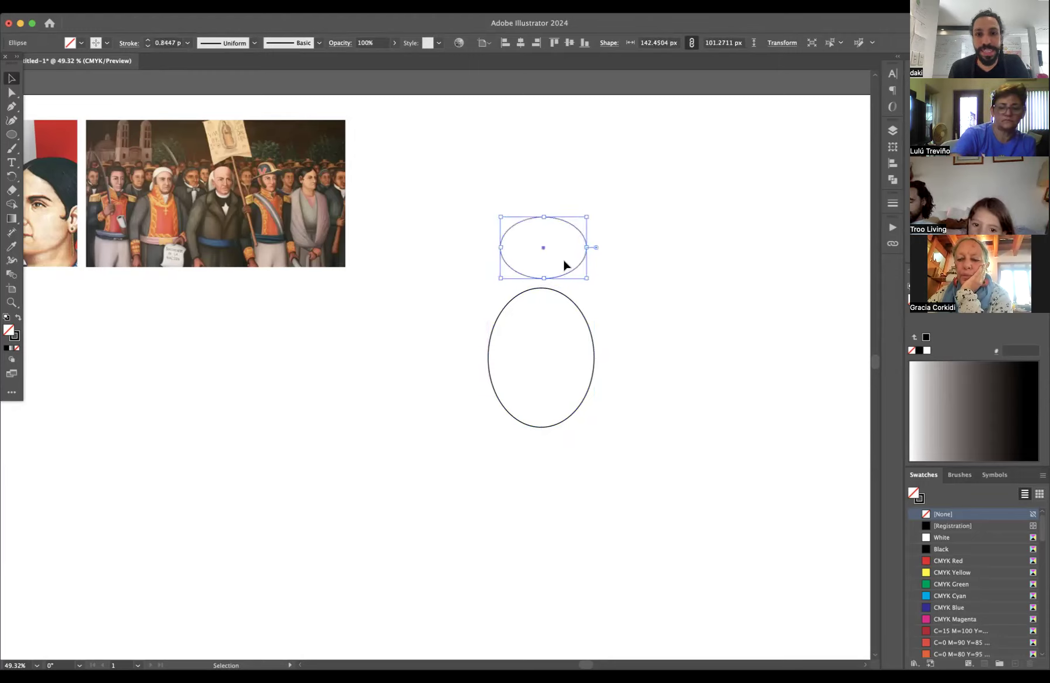
mouse_move(570, 228)
mouse_down()
mouse_move(593, 234)
mouse_move(566, 231)
mouse_up()
Narrow the upright body oval to roughly the width of the head oval and deselect it.
click(598, 315)
click(591, 333)
mouse_move(595, 357)
mouse_down()
mouse_move(577, 357)
mouse_move(584, 371)
mouse_up()
click(640, 379)
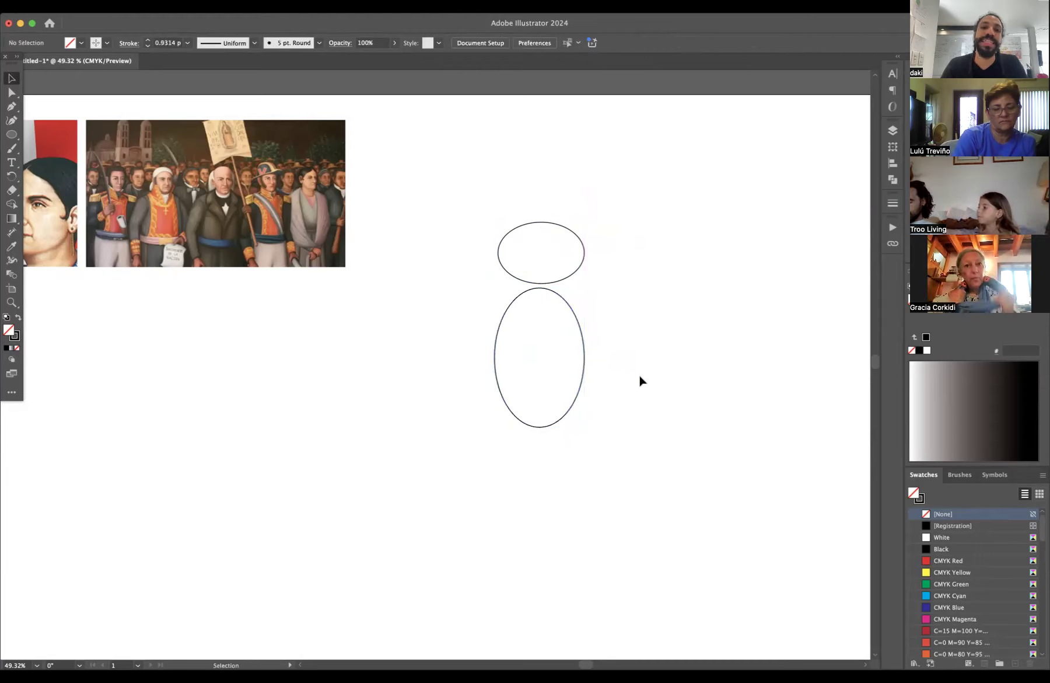
Paint thin legs with feet, outstretched straight arms and two short eye strokes around the head and body ovals.
key(b)
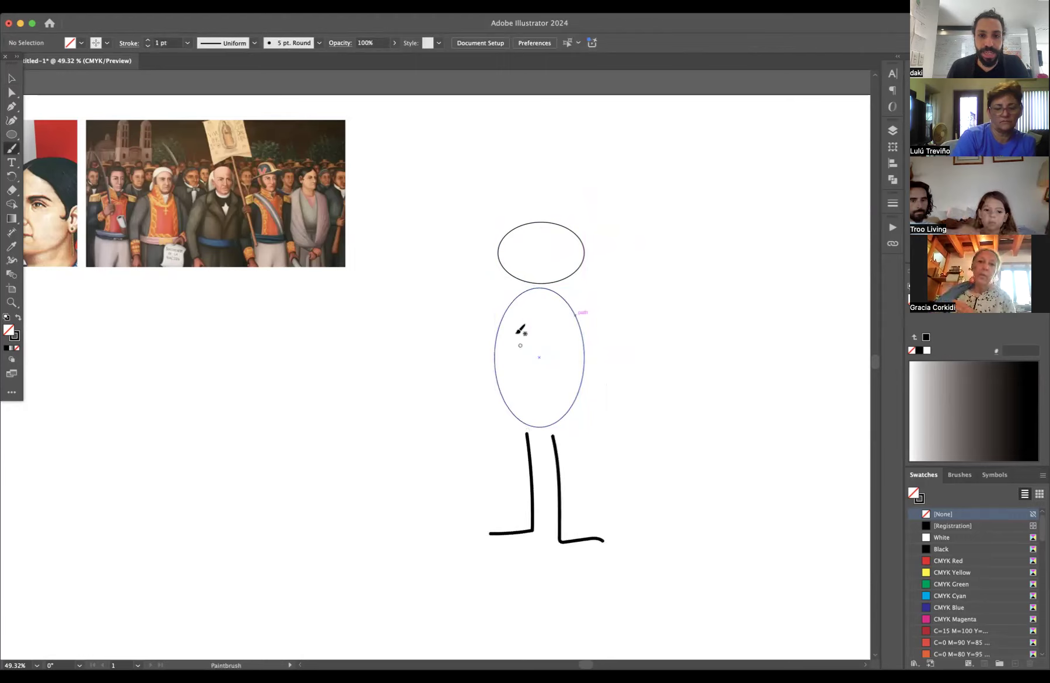
drag(393, 324, 509, 323)
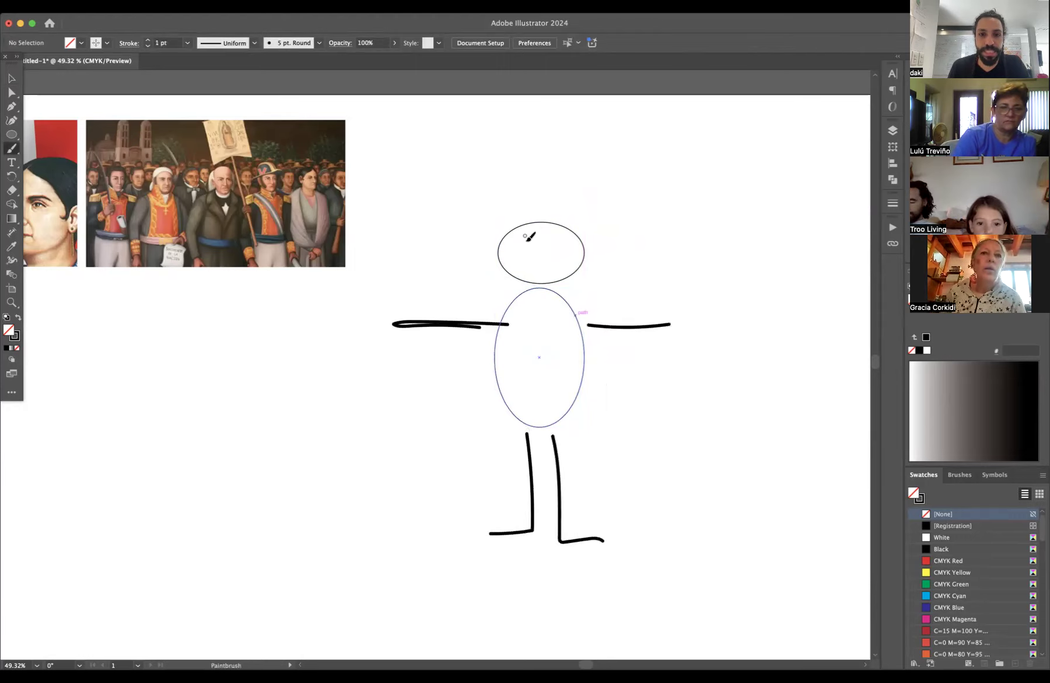
Undo the brushed legs, arms and eyes back to the plain head and body ovals.
key(super+z)
key(super+z)
key(super+z)
key(super+z)
key(super+z)
key(super+z)
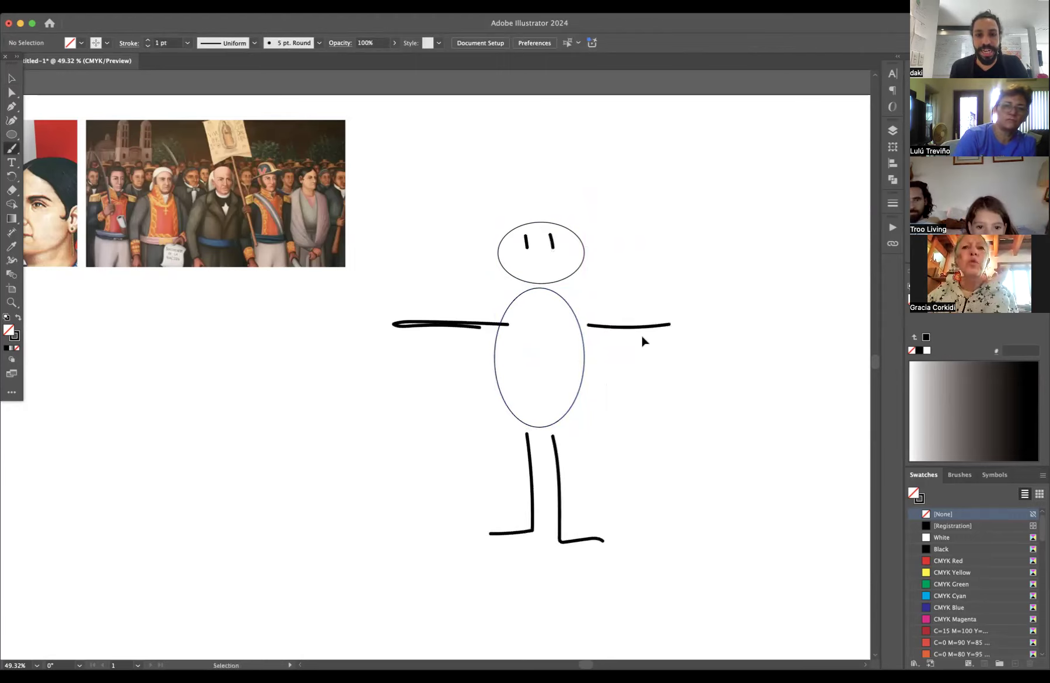
key(super+z)
key(super+z)
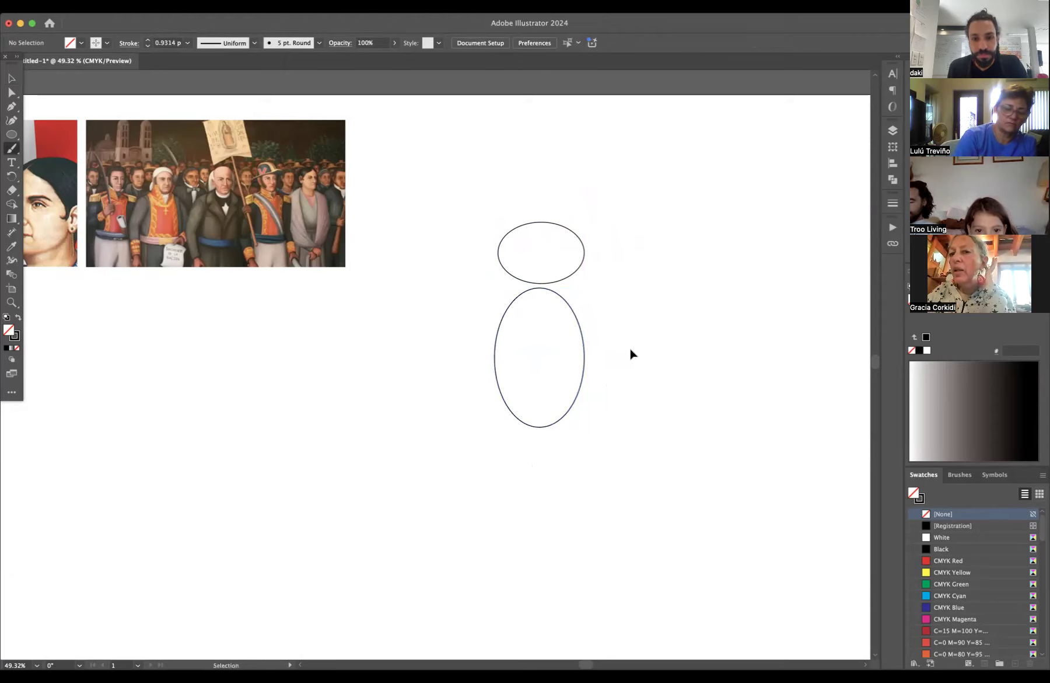
Move the group painting of the independence figures close beside the character and nudge the head oval slightly left above the body.
key(z)
drag(586, 306, 686, 281)
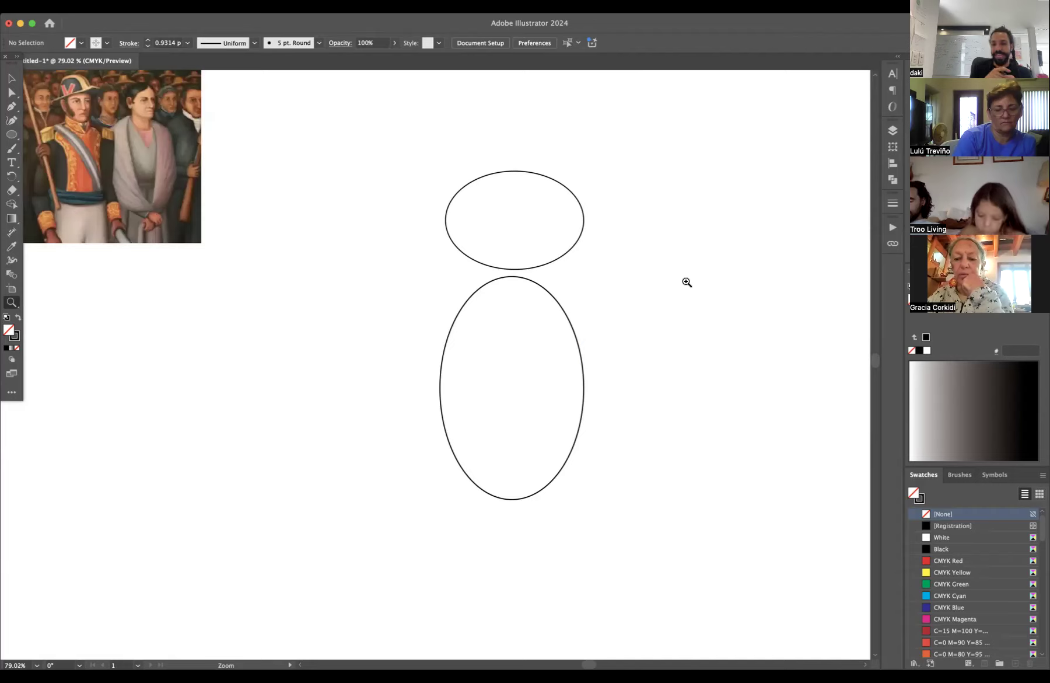
key(b)
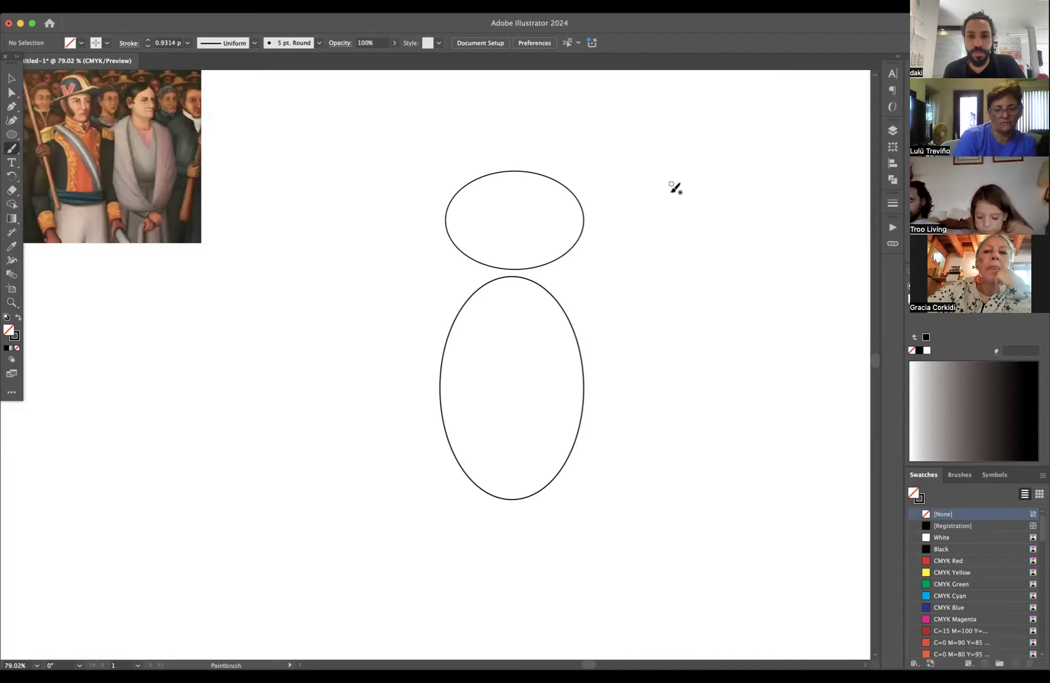
key(l)
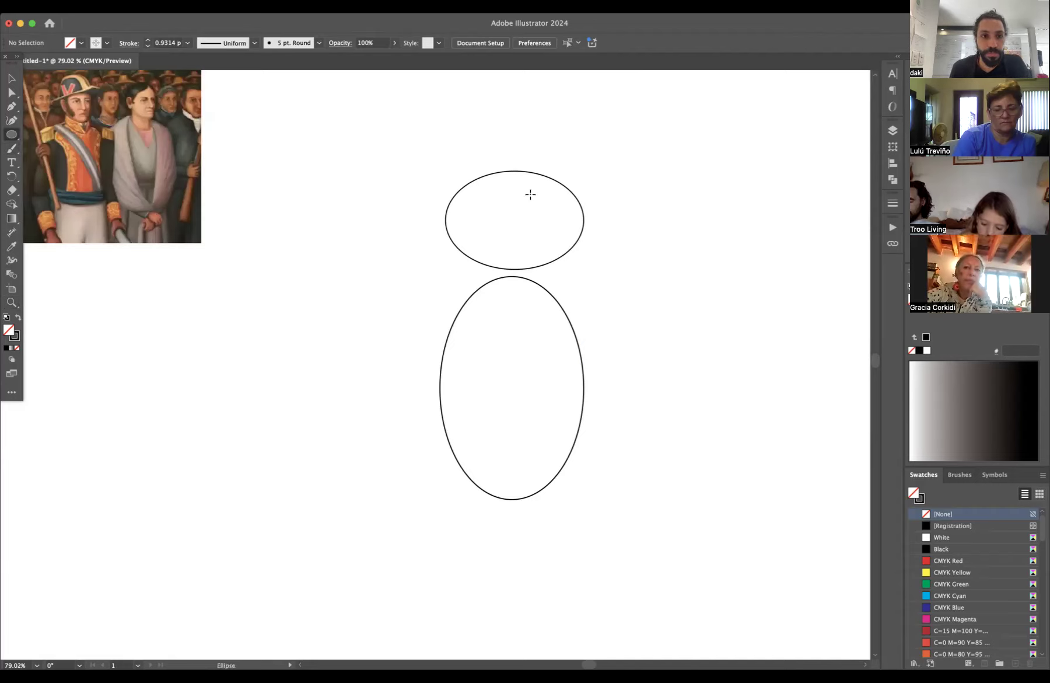
key(v)
mouse_move(135, 157)
mouse_down()
mouse_move(353, 249)
mouse_move(329, 243)
mouse_up()
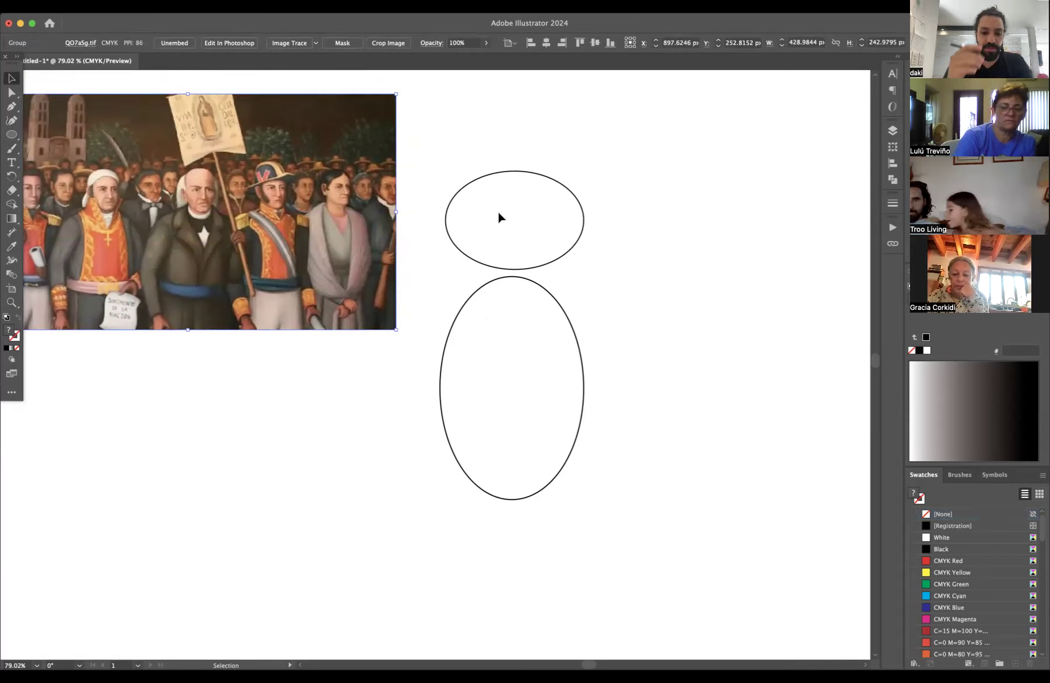
drag(552, 264, 548, 266)
click(625, 241)
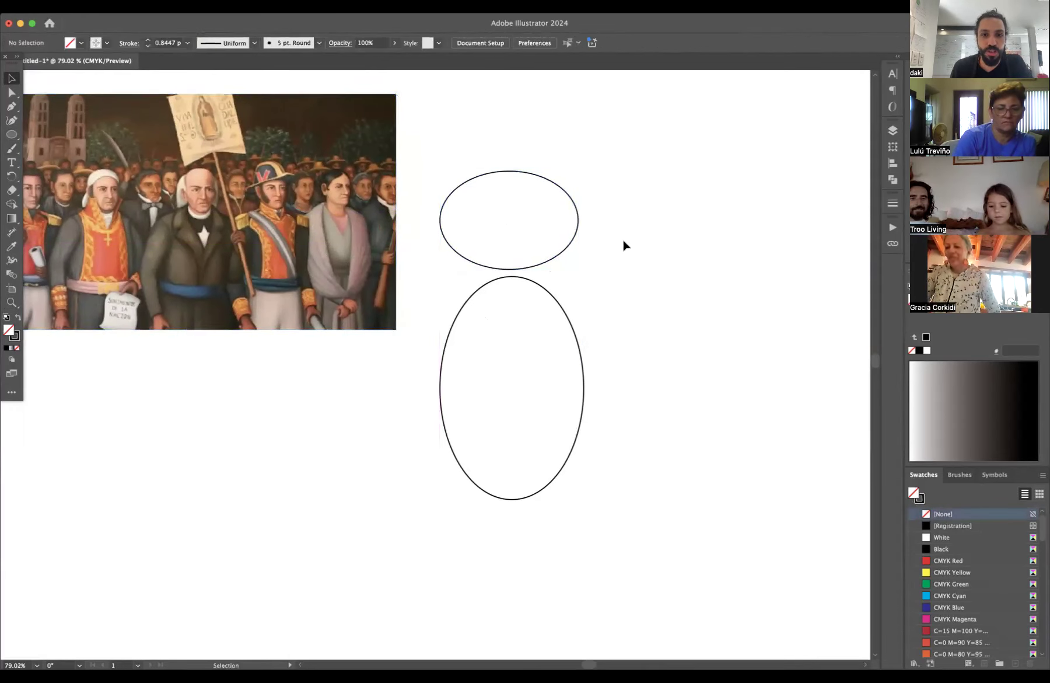
Draw a small rectangular neck connecting the underside of the head oval to the body oval.
key(m)
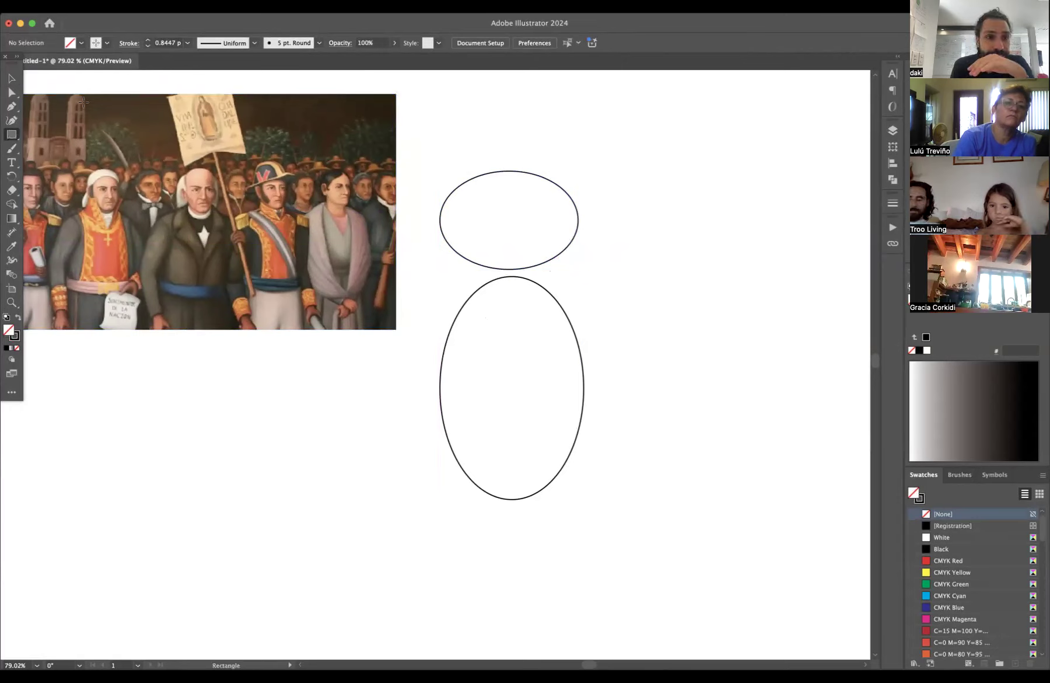
drag(503, 269, 558, 319)
key(v)
click(628, 279)
click(586, 242)
key(super+z)
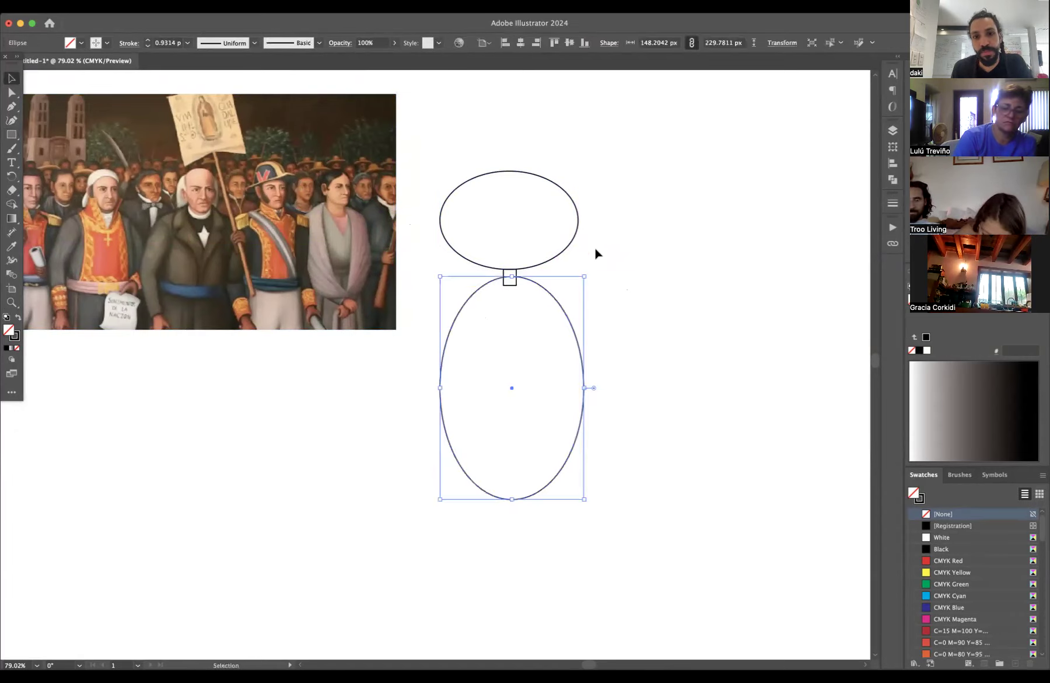
click(595, 253)
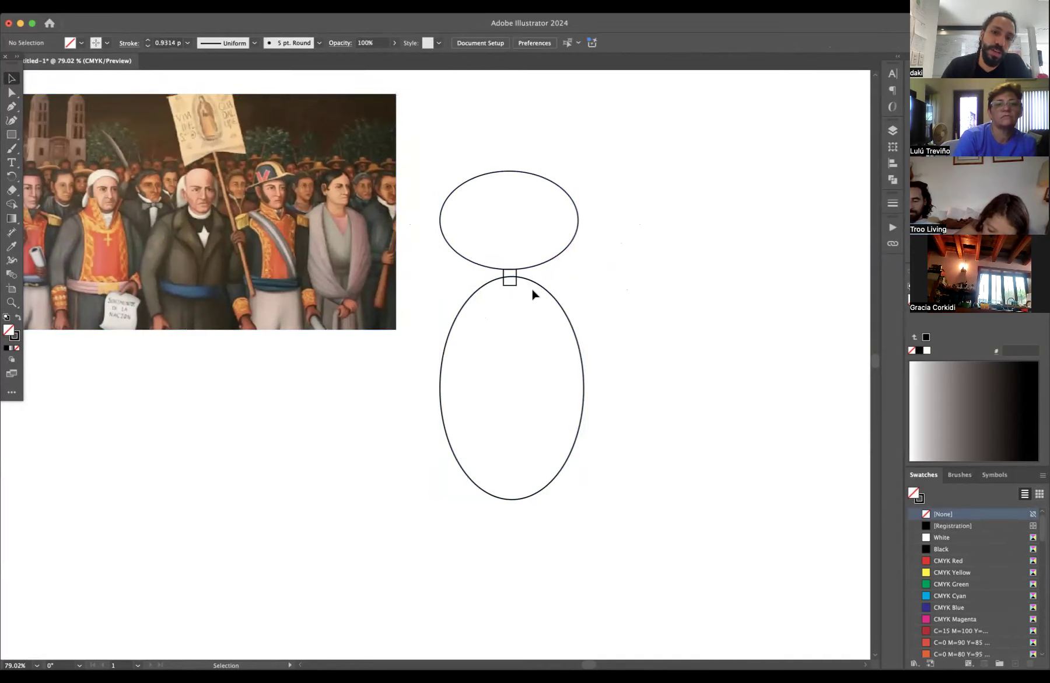
Shorten the neck rectangle so that its lower edge meets the top of the body oval, and deselect it.
click(512, 286)
mouse_move(516, 284)
mouse_down()
mouse_move(506, 277)
mouse_move(522, 277)
mouse_up()
click(563, 283)
click(511, 278)
click(583, 281)
Activate the Rectangle tool with the whole character and the group painting in view.
scroll(543, 234, down, 3)
key(l)
drag(12, 135, 54, 139)
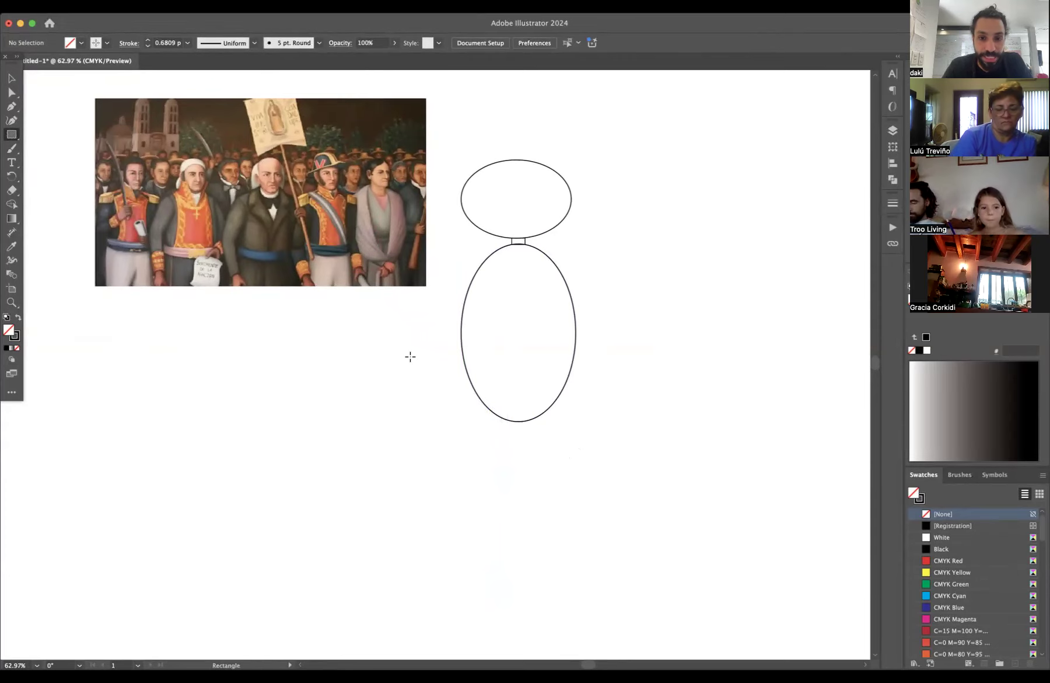
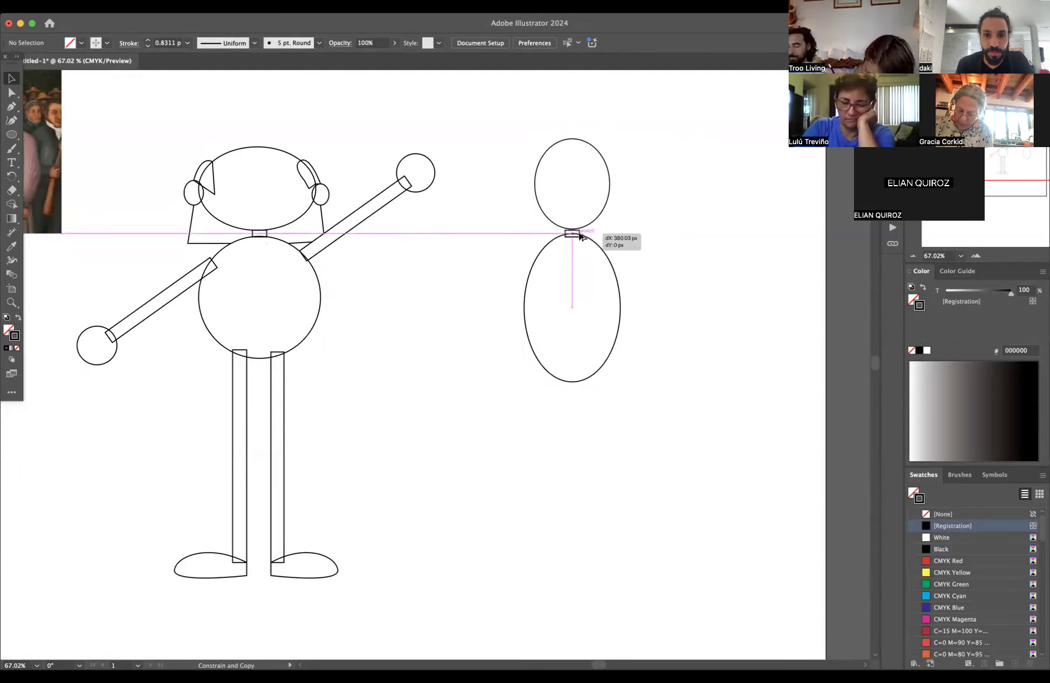
Nudge the second character's copied neck rectangle up so it bridges the head and body ovals, and deselect it.
key(Up)
key(Up)
key(Up)
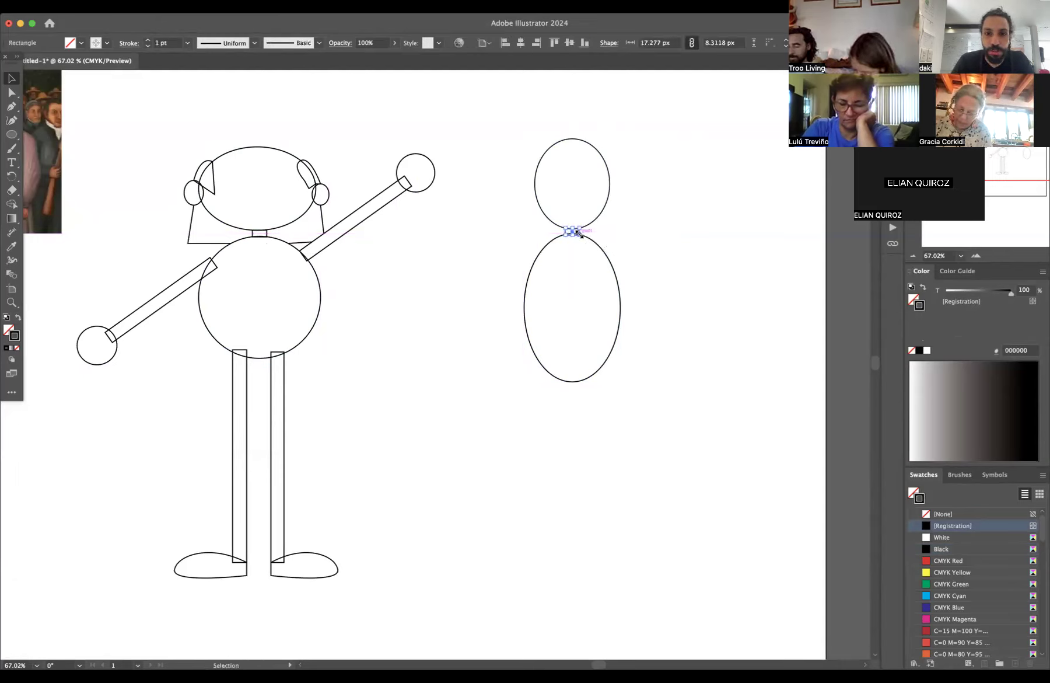
click(706, 222)
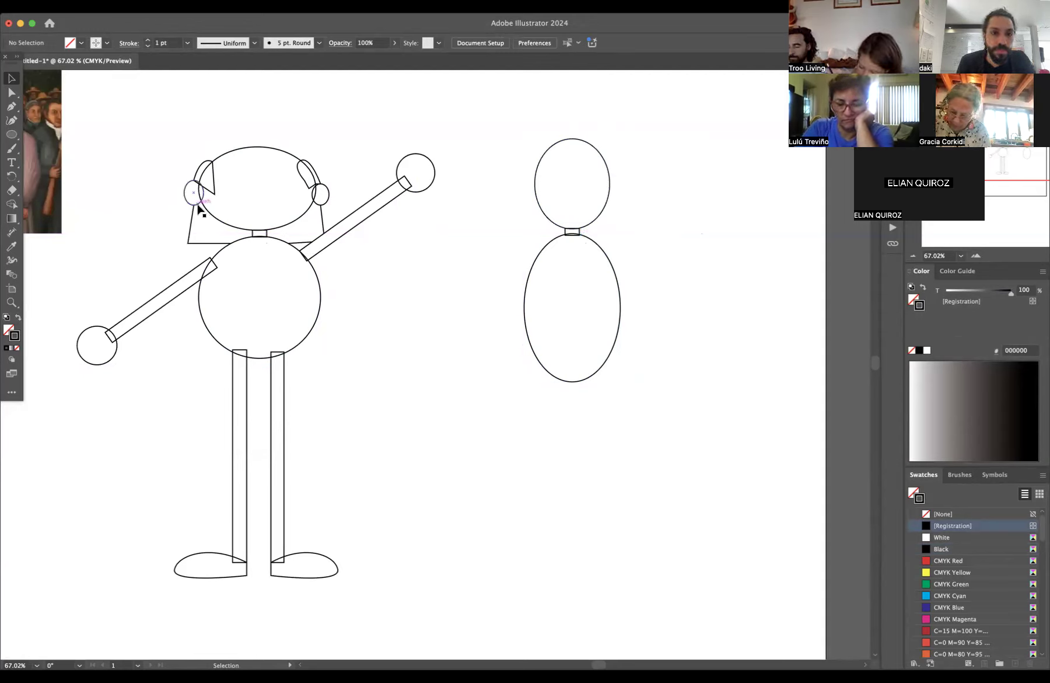
Copy the first character's ear oval onto both sides of the second character's head at matching height.
drag(200, 207, 532, 197)
click(604, 201)
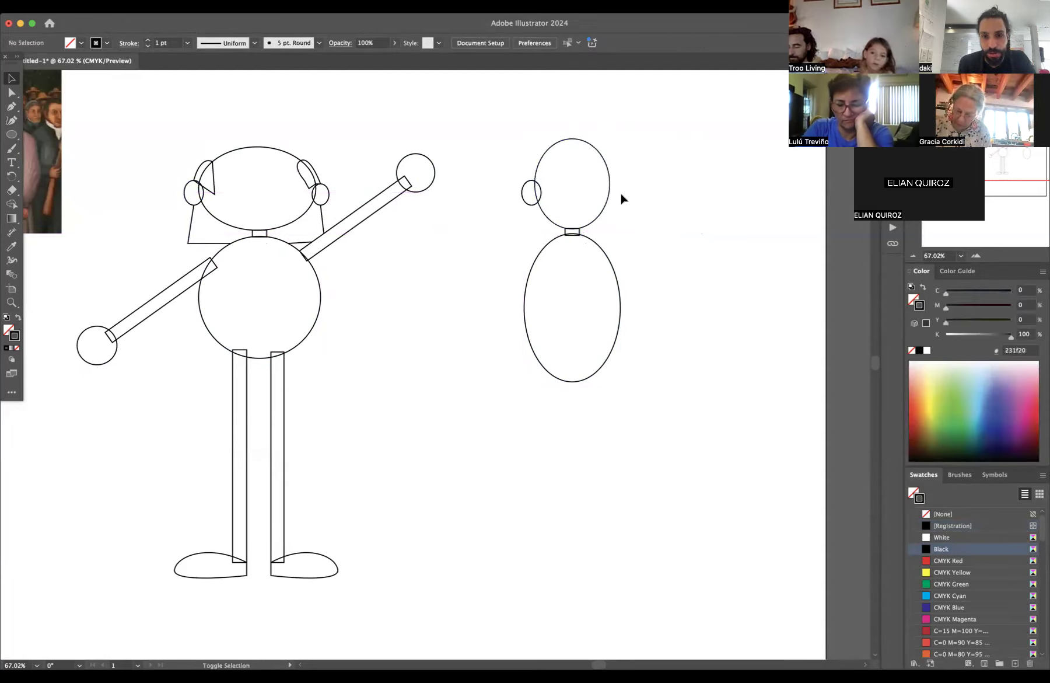
drag(543, 198, 625, 200)
click(656, 171)
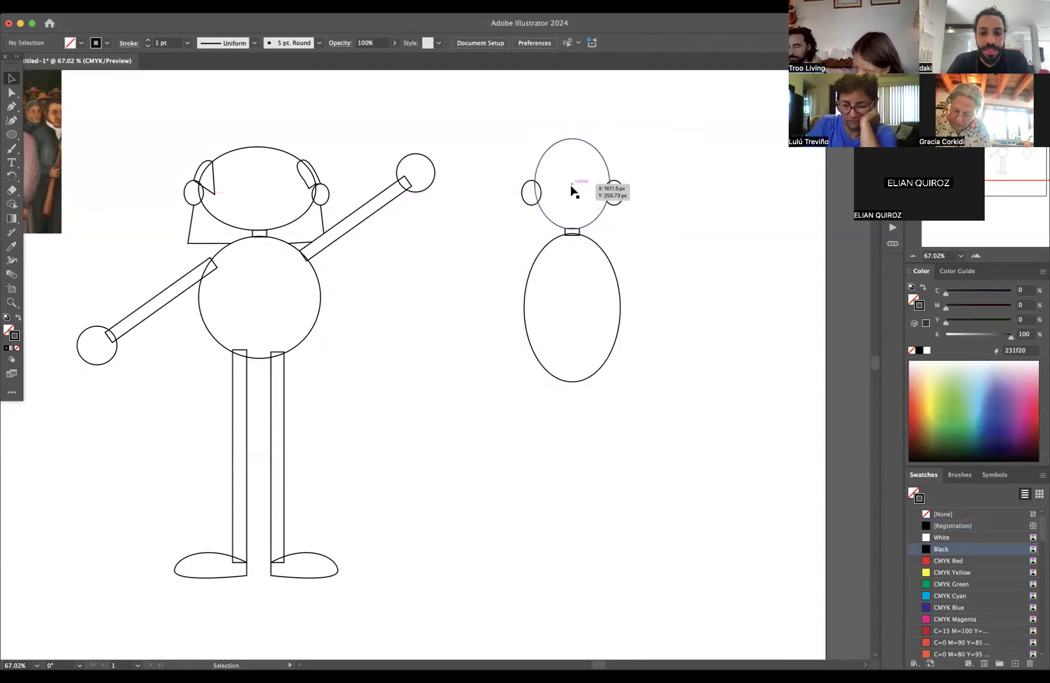
Draw a pointed, closed hair tuft above the second character's left ear with the Pen tool.
key(p)
click(534, 184)
click(539, 154)
key(super+z)
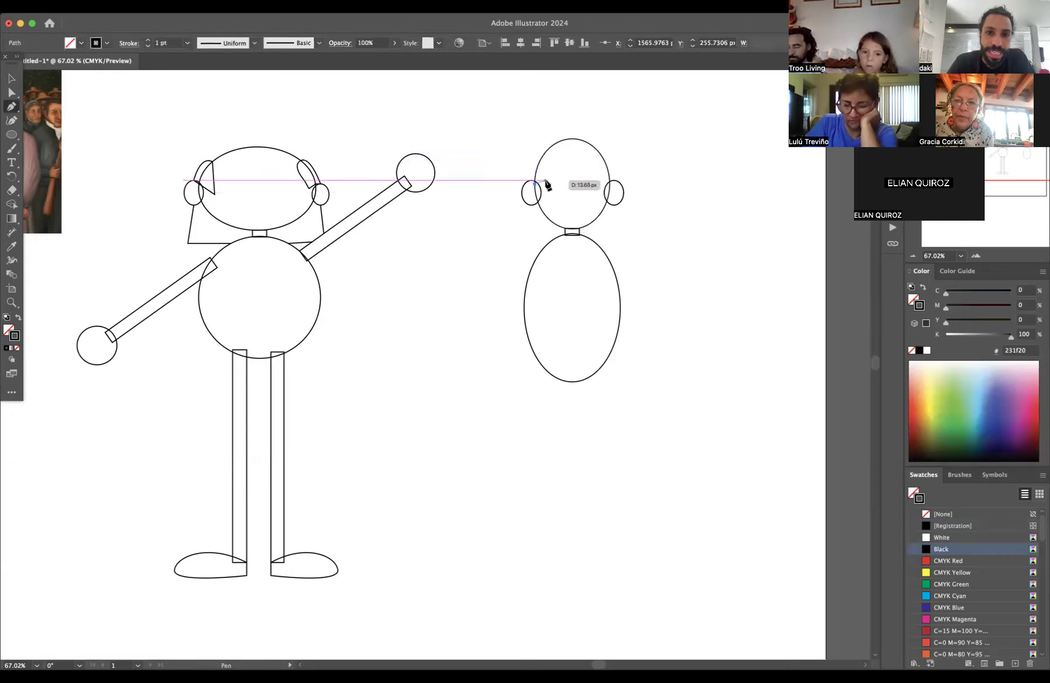
click(544, 180)
click(539, 154)
drag(534, 183, 546, 197)
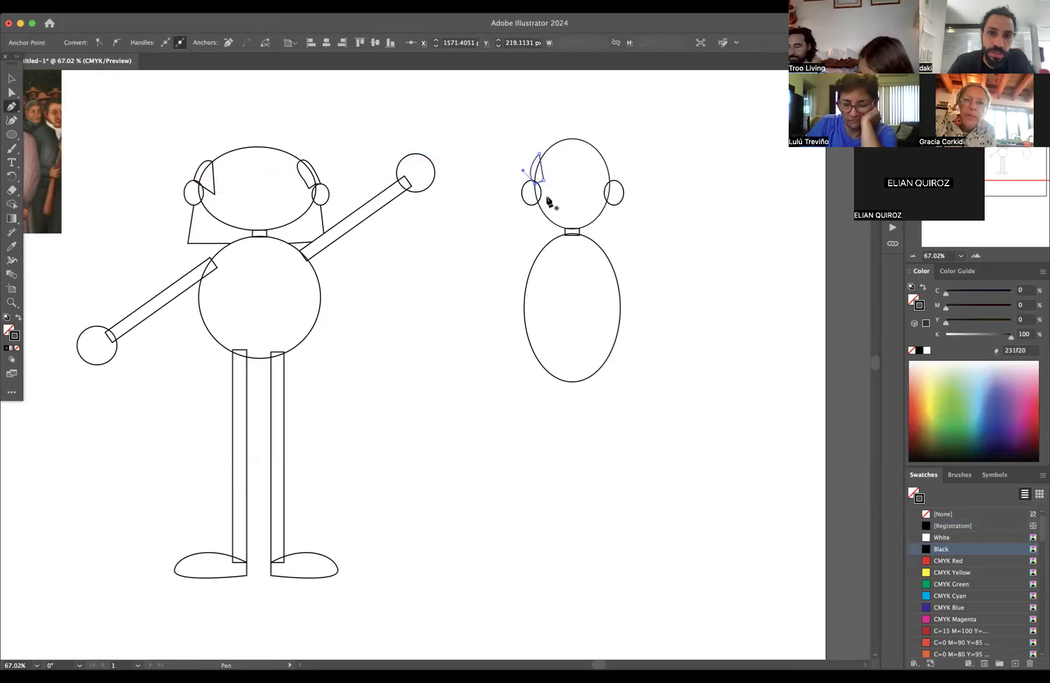
Draw a closed, curved hair tuft above the second character's right ear with the Pen tool.
click(604, 157)
click(605, 183)
click(604, 158)
drag(593, 156, 591, 156)
super+click(650, 157)
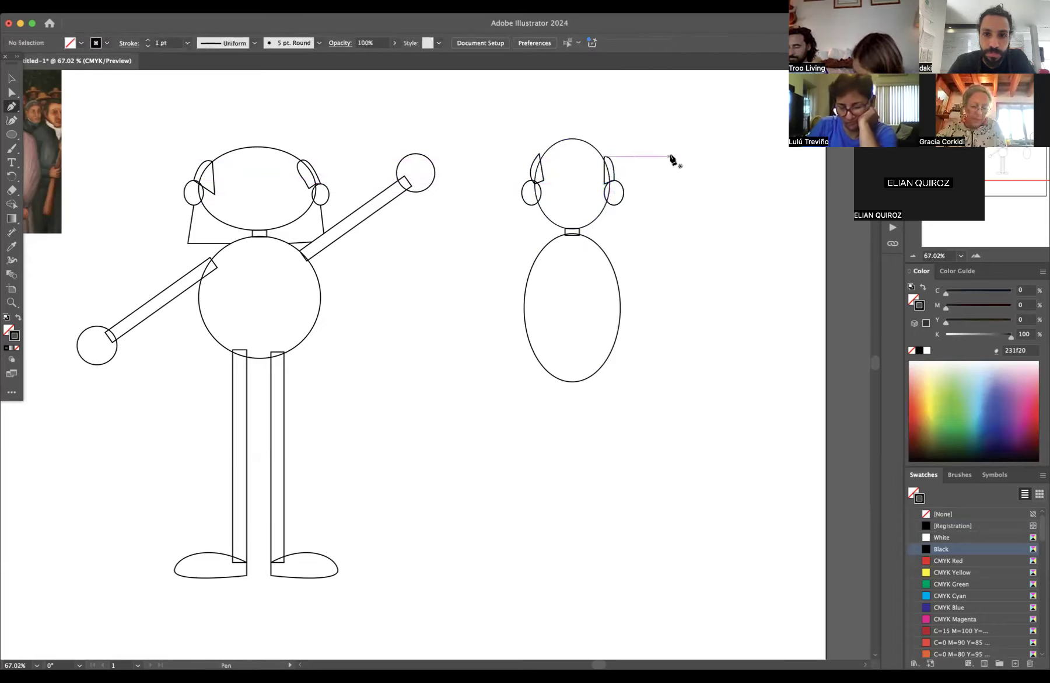
Draw the hair outline from below the second character's left ear down and inward to the top of the body oval.
click(532, 205)
click(531, 204)
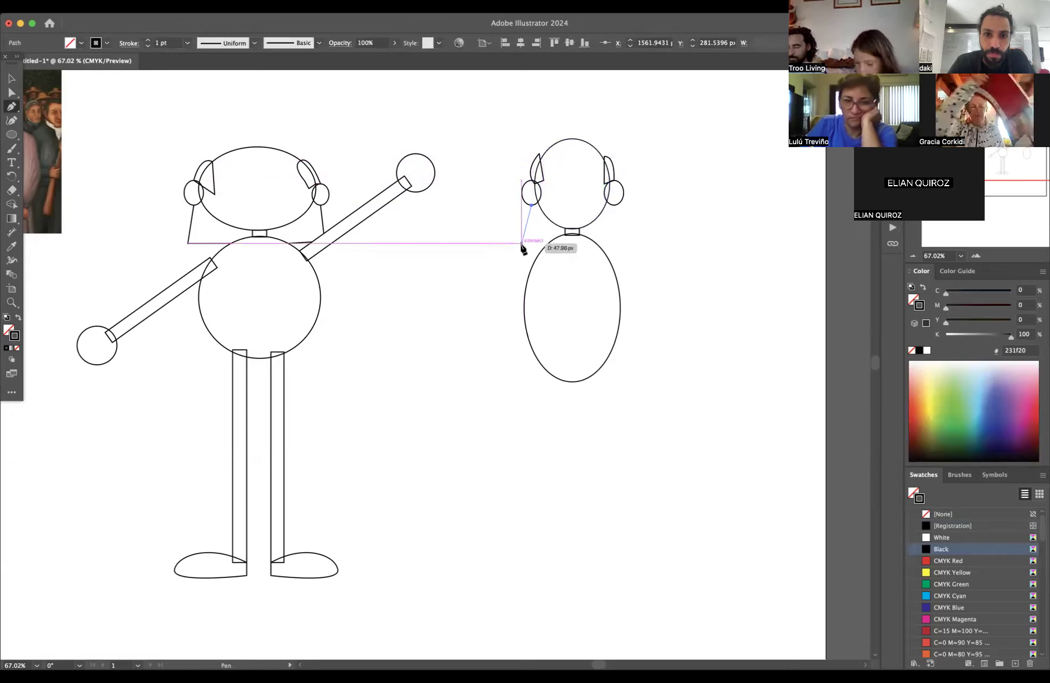
click(521, 242)
click(548, 244)
super+click(575, 246)
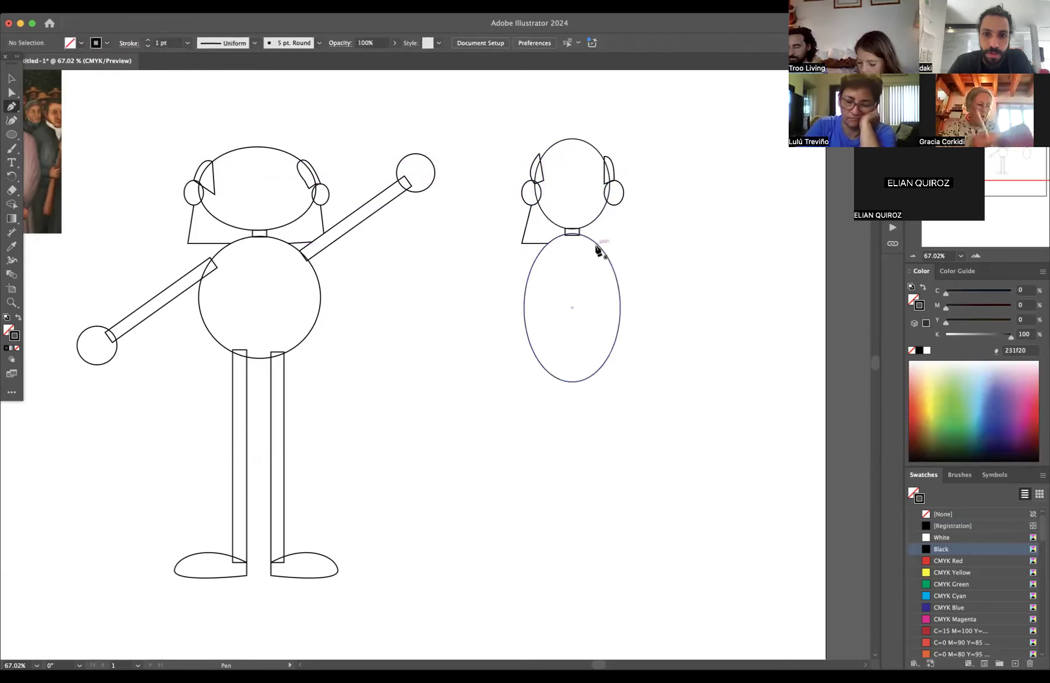
Draw the matching hair outline from the body oval outward and up to the bottom of the right ear.
click(595, 244)
drag(616, 243, 619, 244)
click(614, 206)
super+click(660, 212)
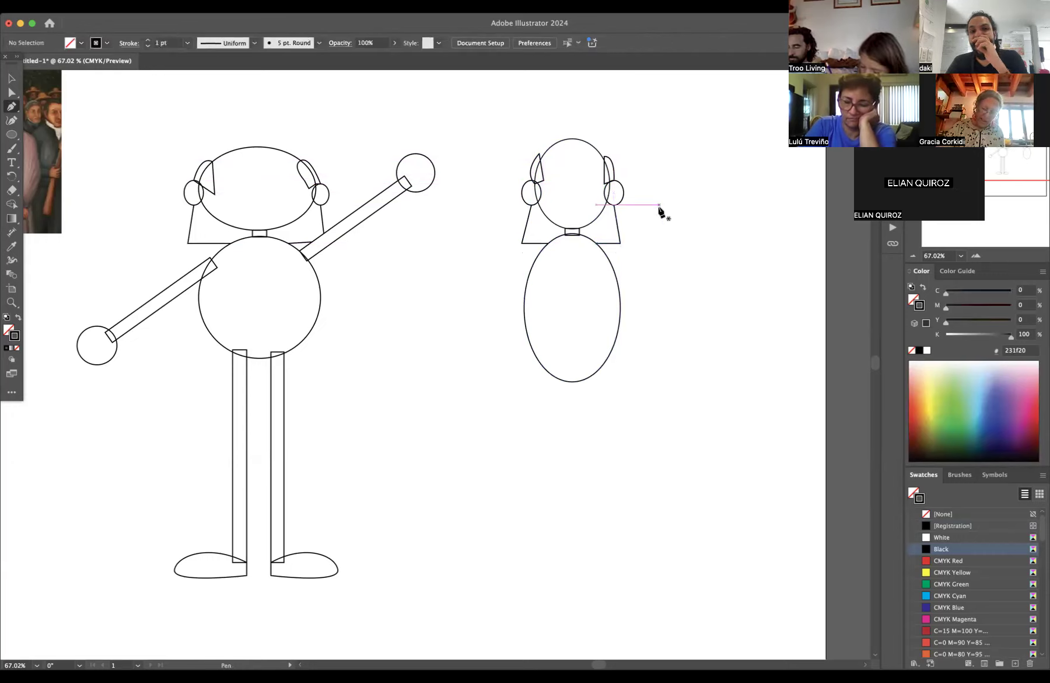
Copy the first character's legs and feet beneath the second character's body oval.
key(v)
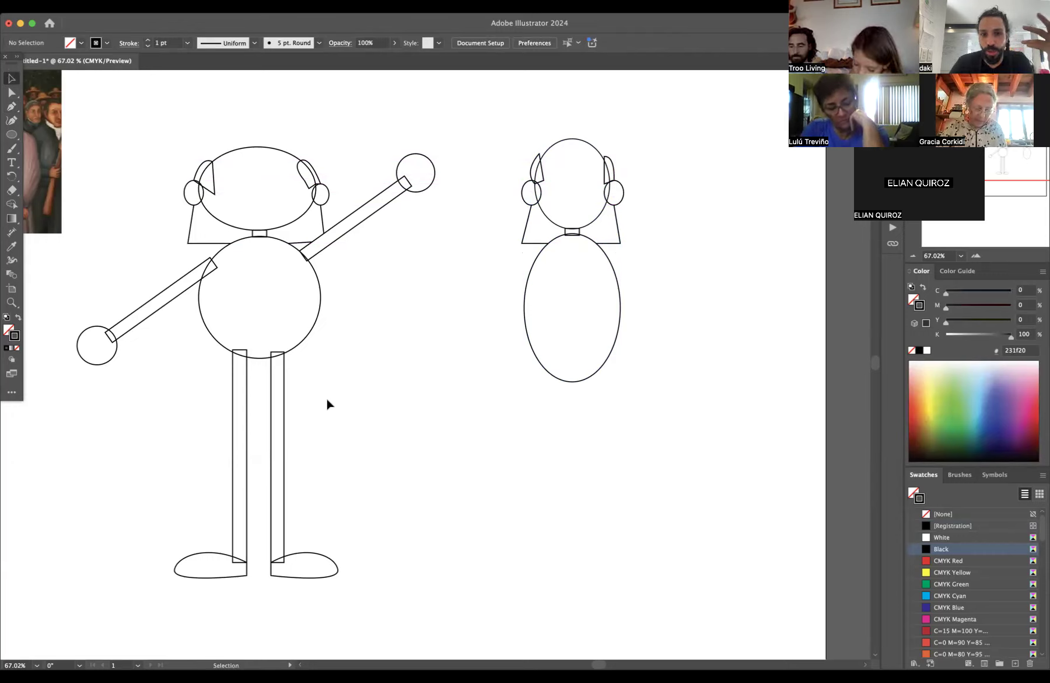
drag(178, 481, 350, 584)
drag(282, 492, 600, 485)
click(684, 452)
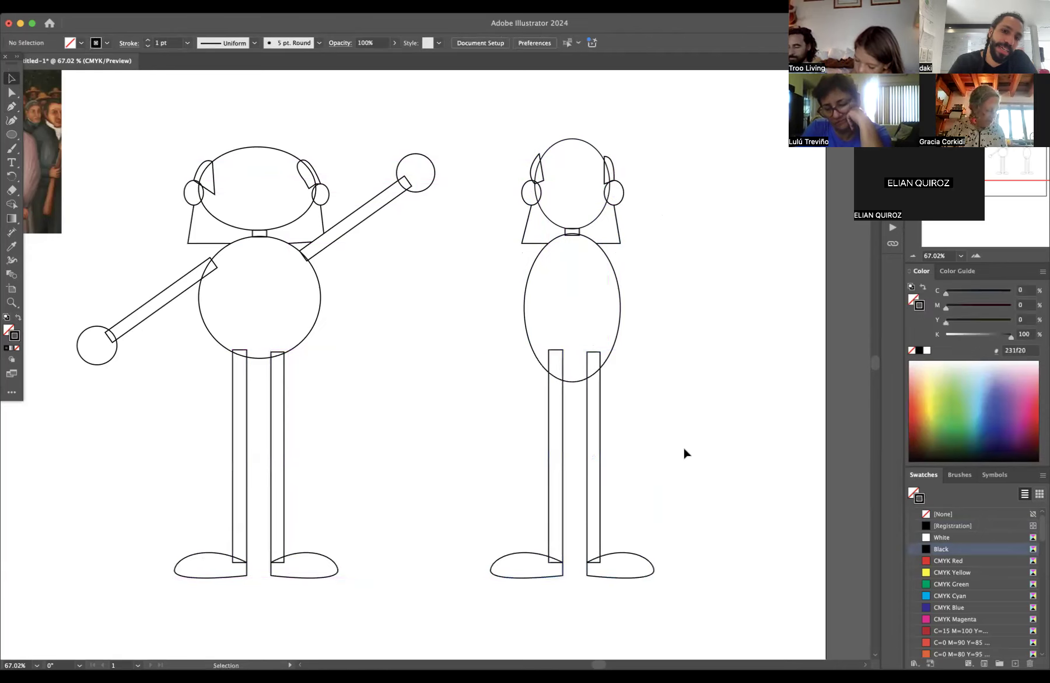
Shorten the second character's legs and feet, and move them down so the leg tops just overlap the body oval's lower edge.
drag(472, 487, 700, 598)
drag(573, 577, 581, 476)
click(694, 357)
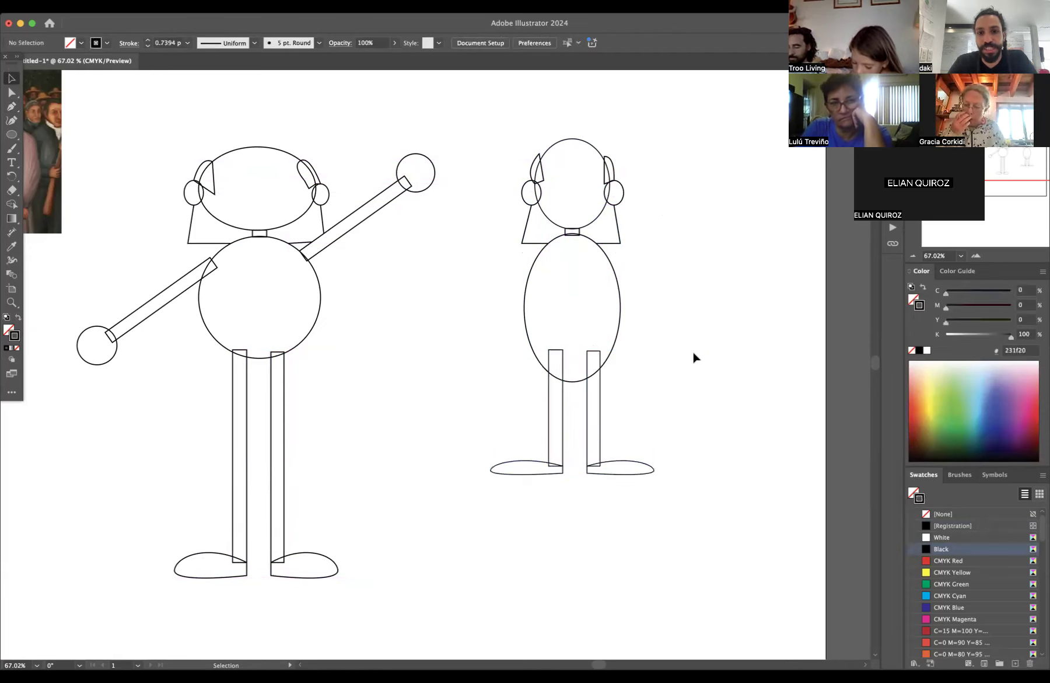
drag(689, 514, 478, 415)
drag(563, 432, 563, 455)
click(726, 210)
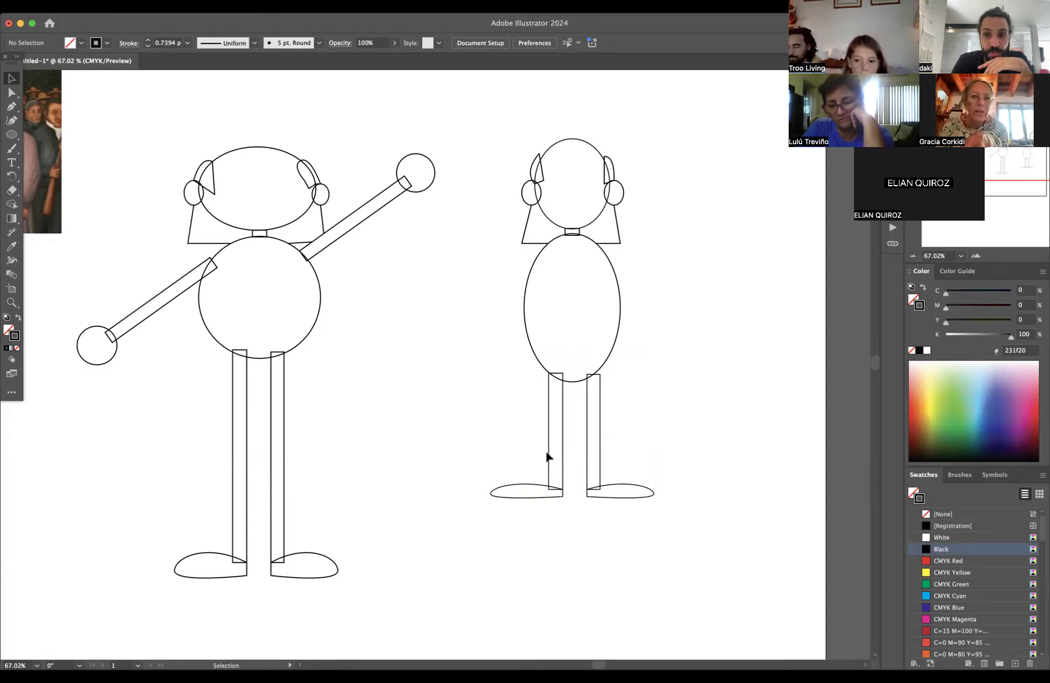
Stretch the second character's legs and feet downward to about 243 px tall.
drag(484, 441, 649, 518)
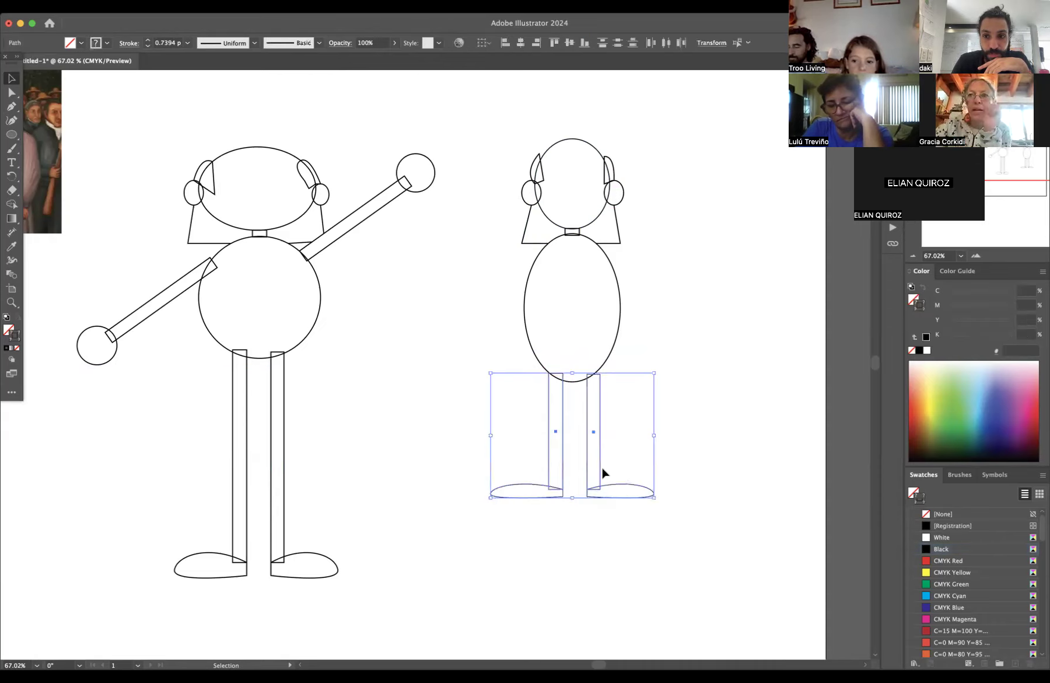
drag(573, 497, 572, 574)
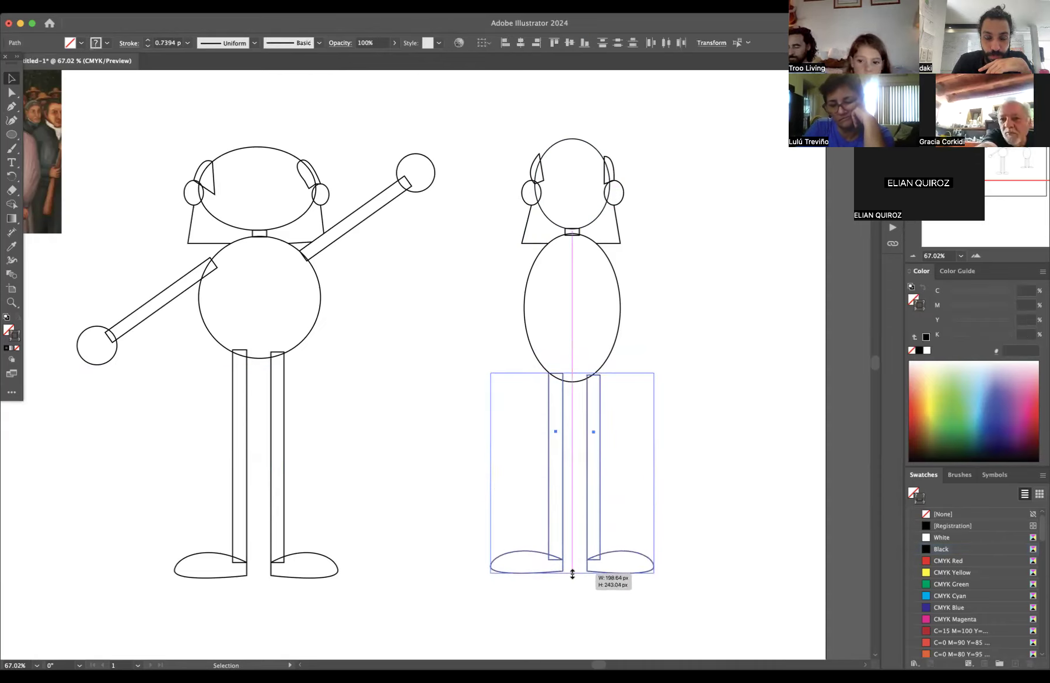
click(712, 499)
scroll(712, 501, down, 3)
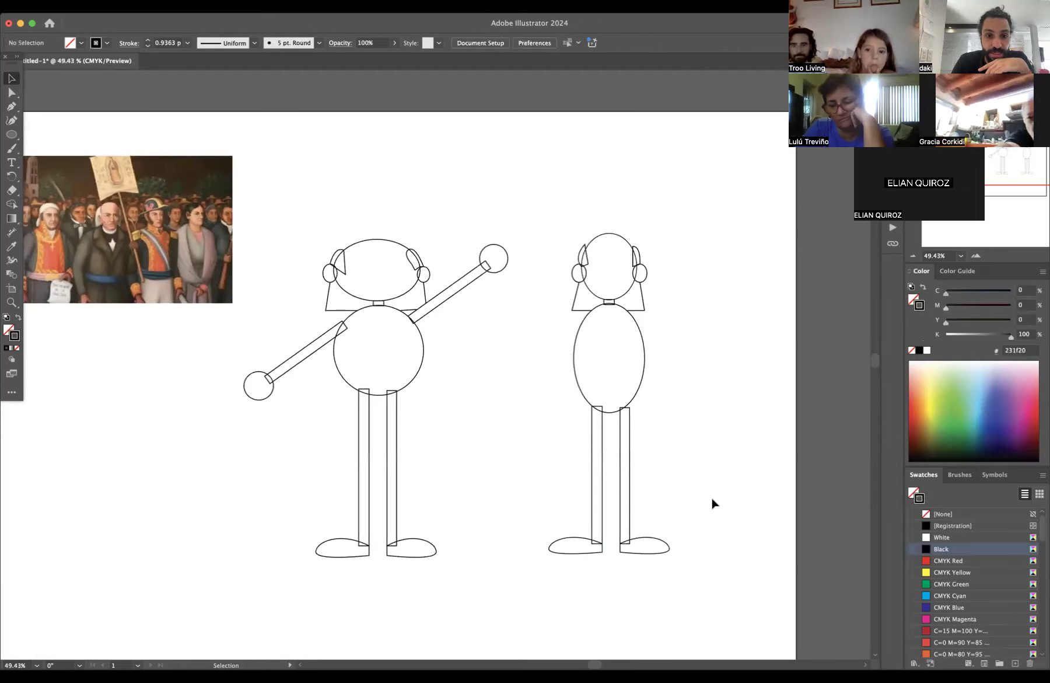
scroll(712, 502, up, 3)
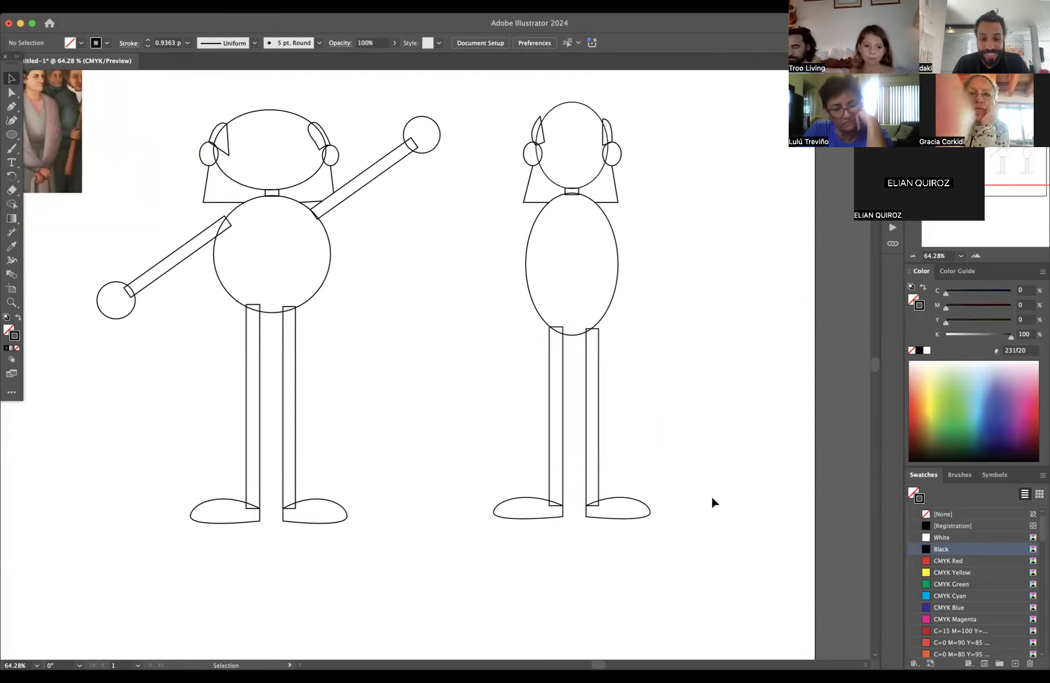
Examine the portrait and group painting references up close and compare their figures with the two drawn characters.
mouse_move(166, 307)
mouse_down()
mouse_move(413, 312)
mouse_move(571, 347)
mouse_up()
drag(449, 286, 622, 303)
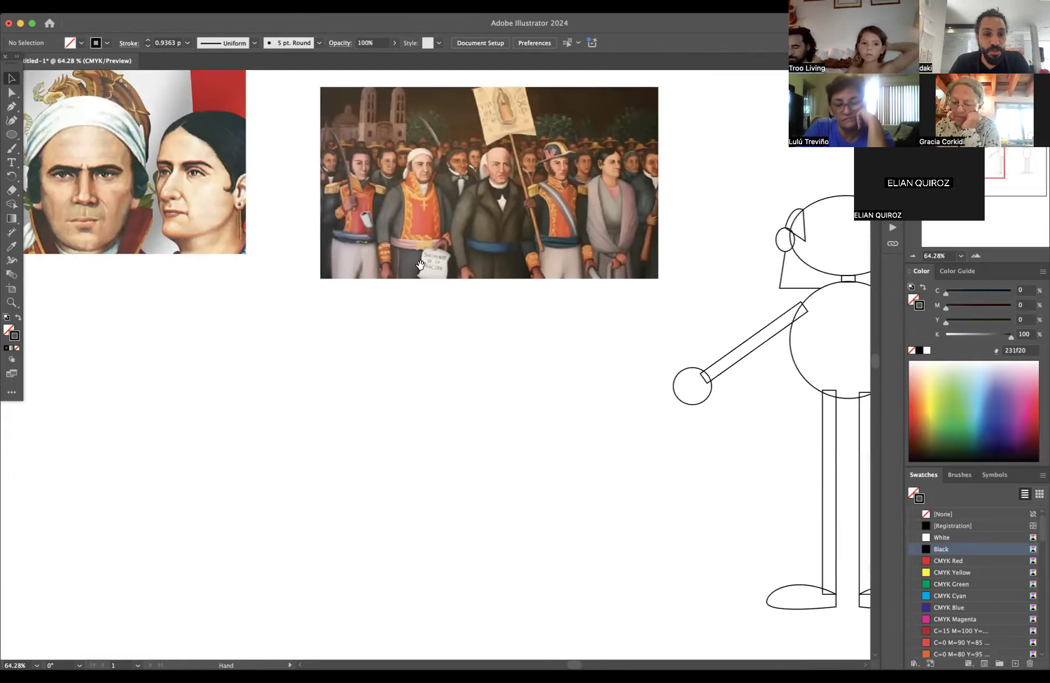
drag(352, 261, 585, 286)
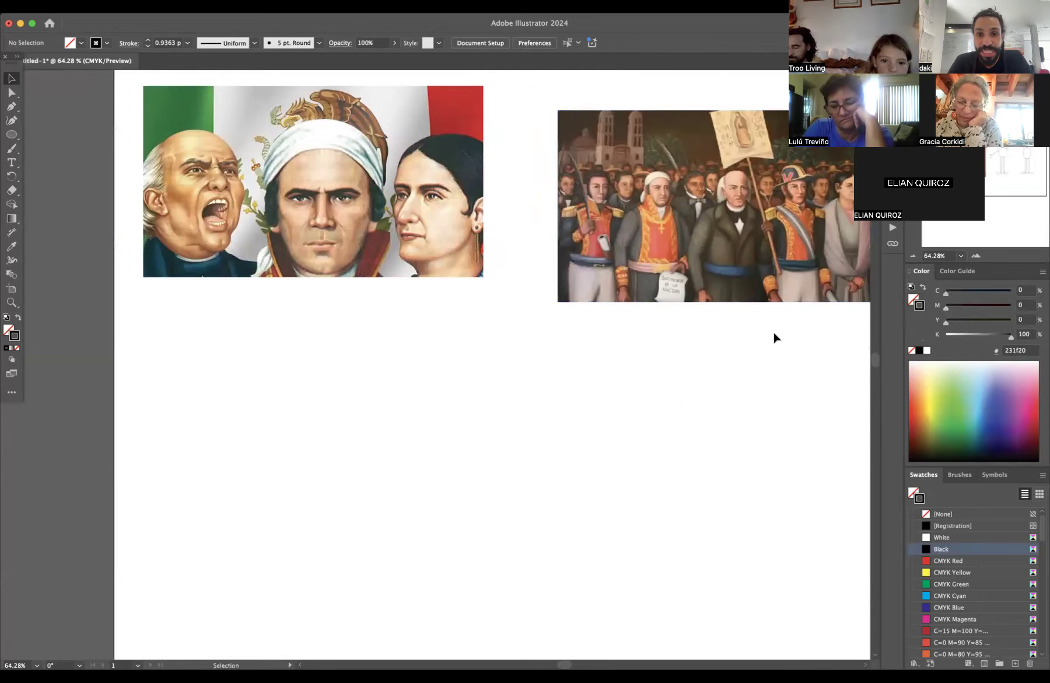
key(z)
drag(607, 242, 577, 299)
drag(472, 312, 568, 307)
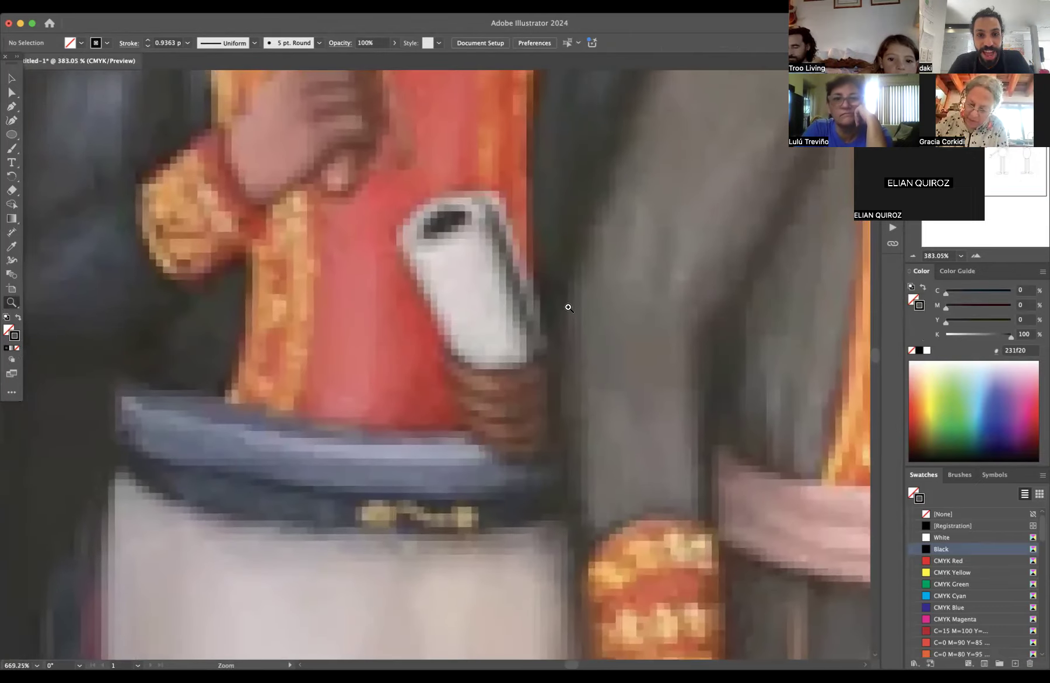
drag(686, 292, 396, 365)
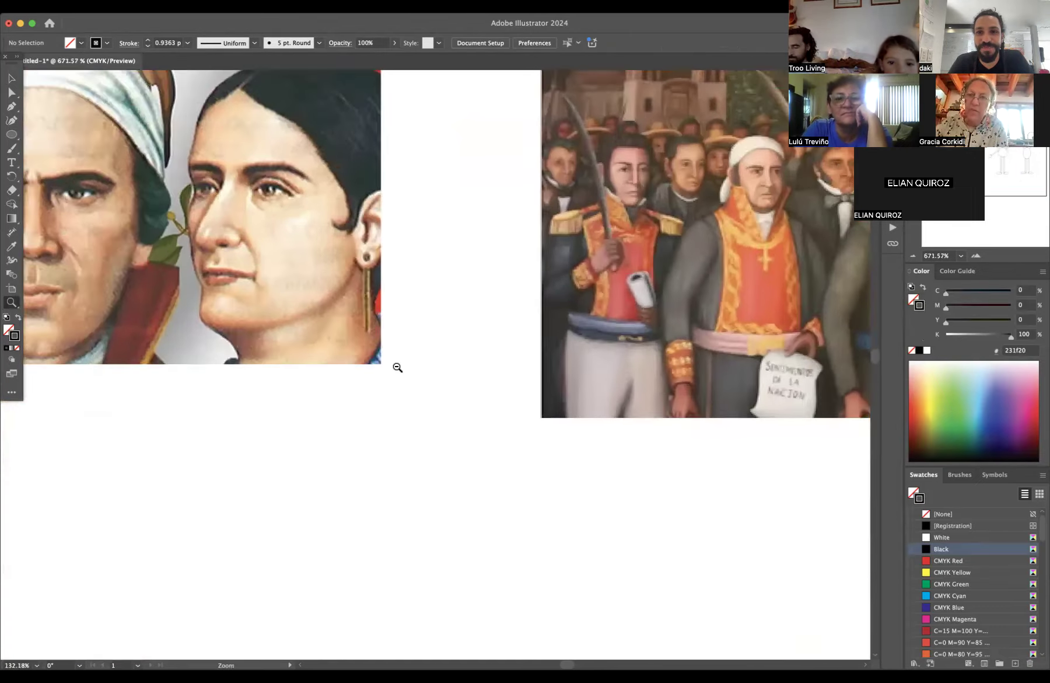
drag(698, 366, 385, 366)
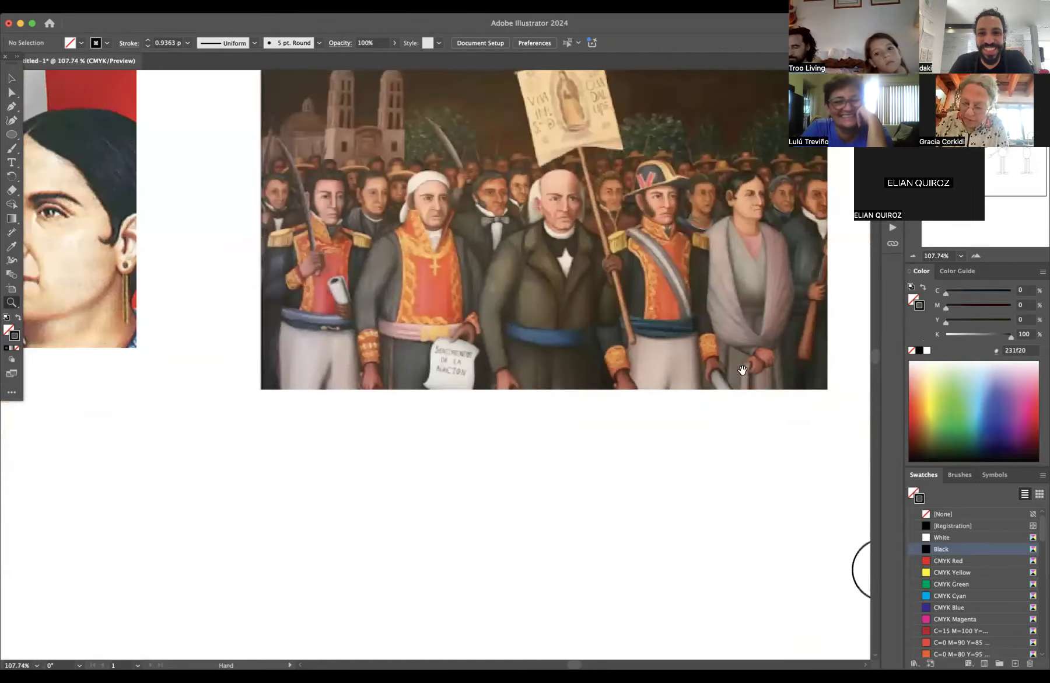
drag(742, 370, 425, 370)
drag(653, 362, 382, 325)
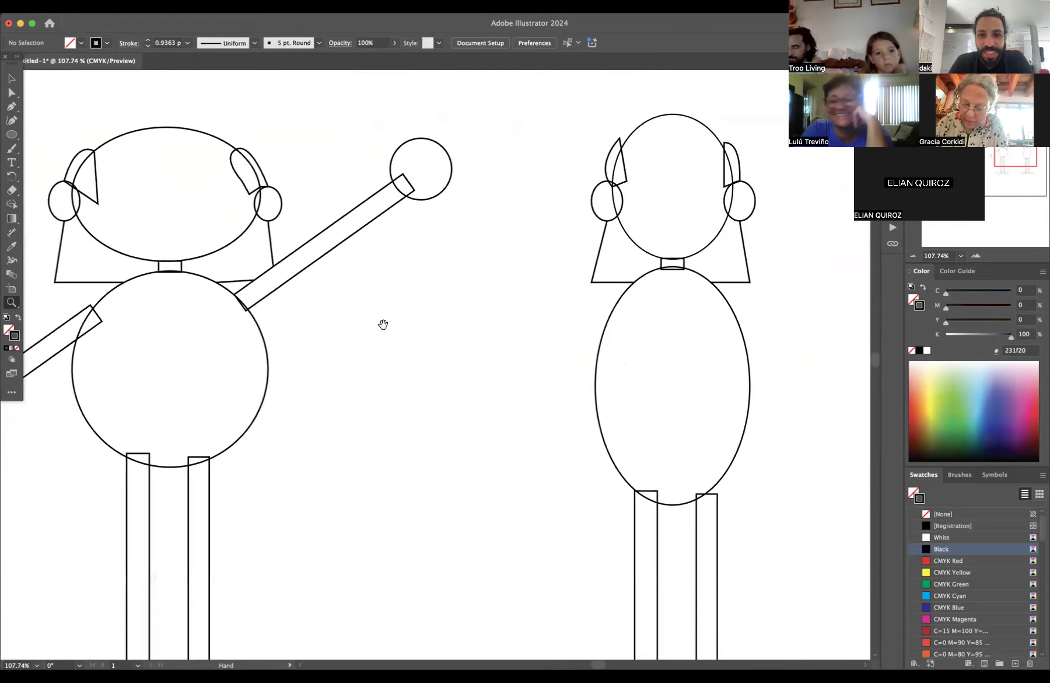
drag(648, 357, 542, 394)
drag(674, 424, 649, 381)
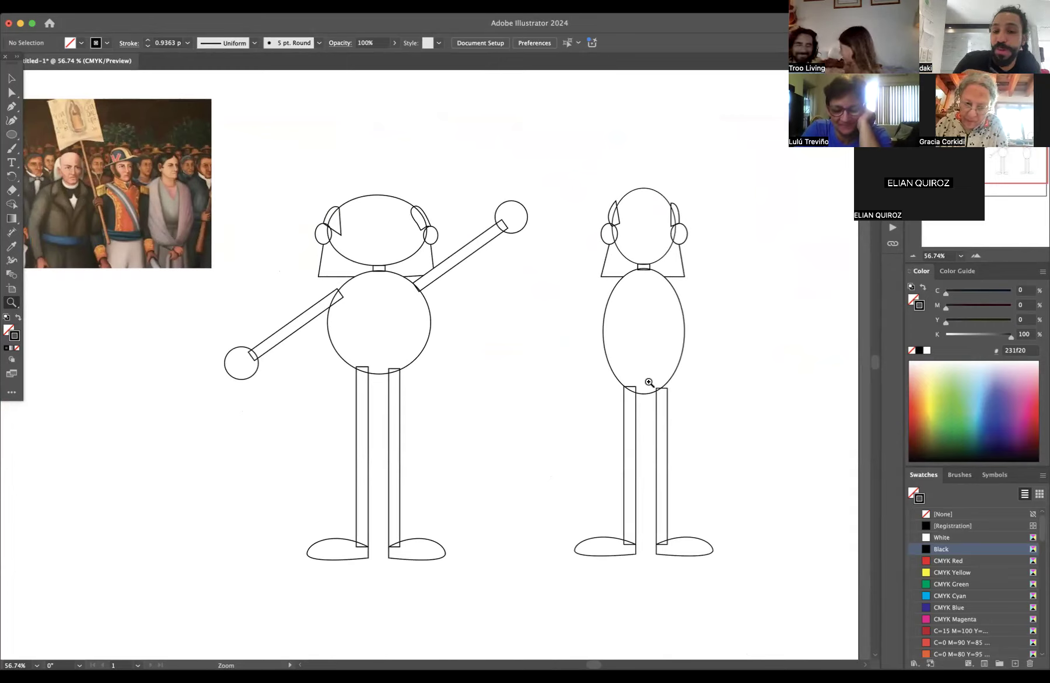
Shorten the second character's legs and feet again from below so the figure stands clearly shorter than the first.
key(v)
drag(577, 491, 720, 574)
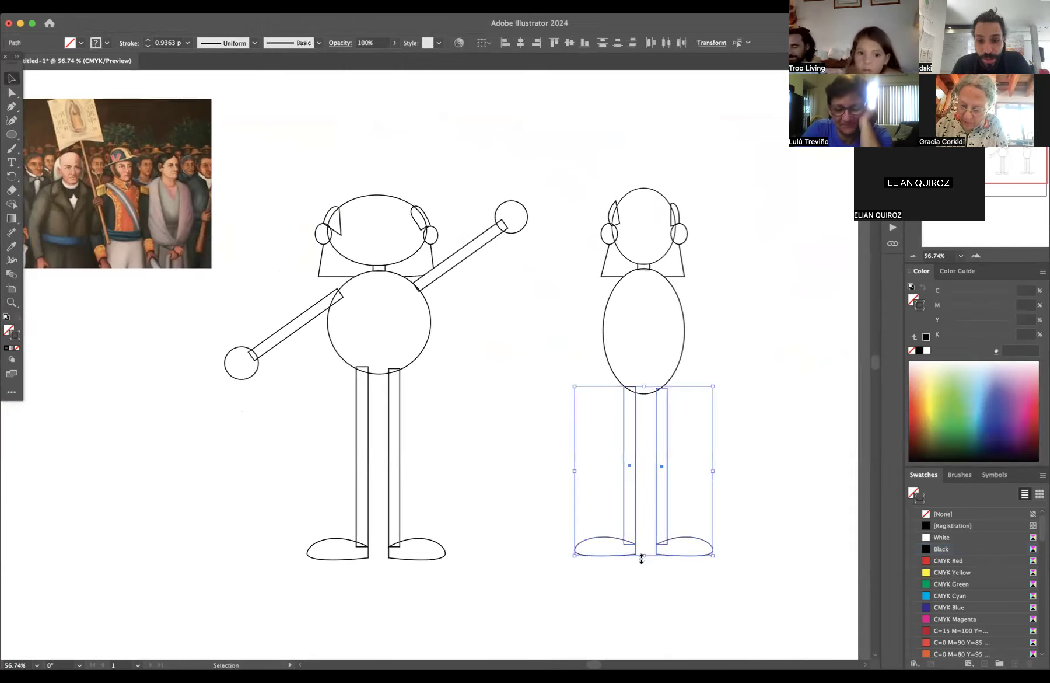
drag(644, 553, 652, 498)
click(655, 373)
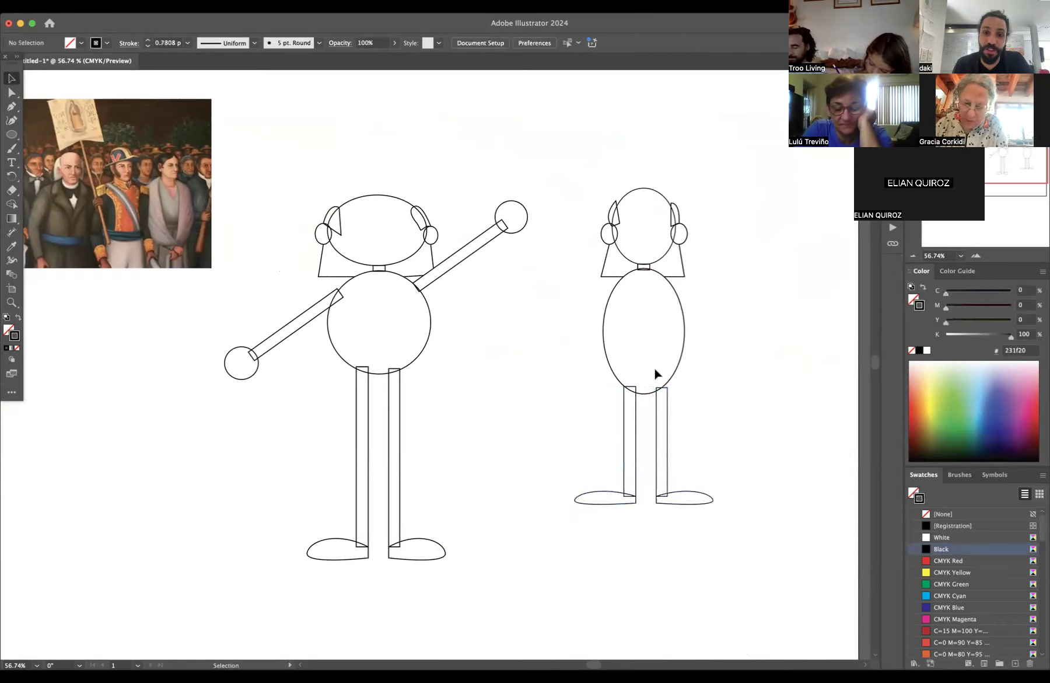
Copy the first character's lowered arm and hand to the second character's matching shoulder, and undo the reduction of its size.
drag(684, 389, 591, 375)
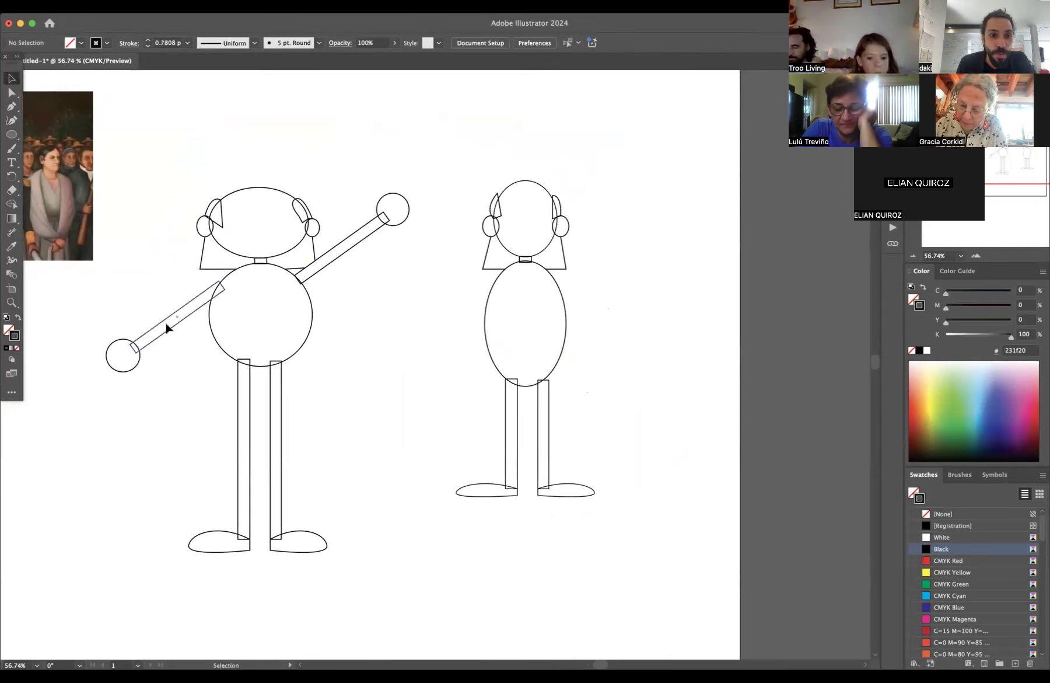
drag(103, 331, 424, 347)
mouse_move(70, 332)
mouse_down()
mouse_move(144, 376)
mouse_move(434, 341)
mouse_move(388, 364)
mouse_move(453, 311)
mouse_up()
click(675, 325)
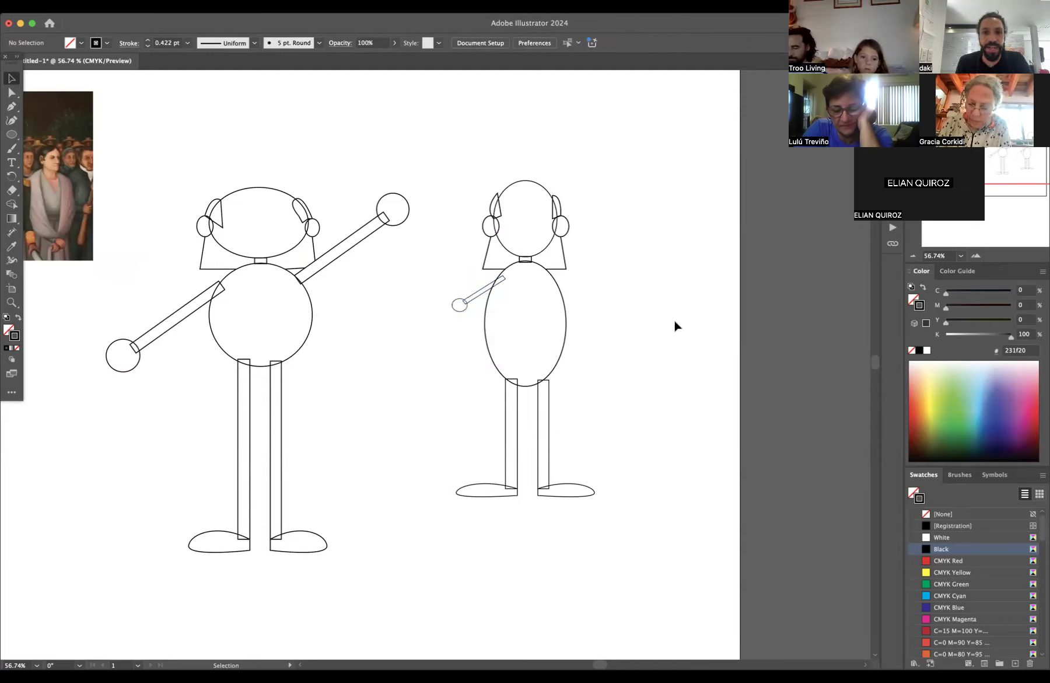
key(cmd+z)
Copy that arm and hand to the second character's opposite shoulder and turn it to slope outward and down.
drag(457, 311, 603, 314)
drag(654, 271, 585, 307)
click(691, 272)
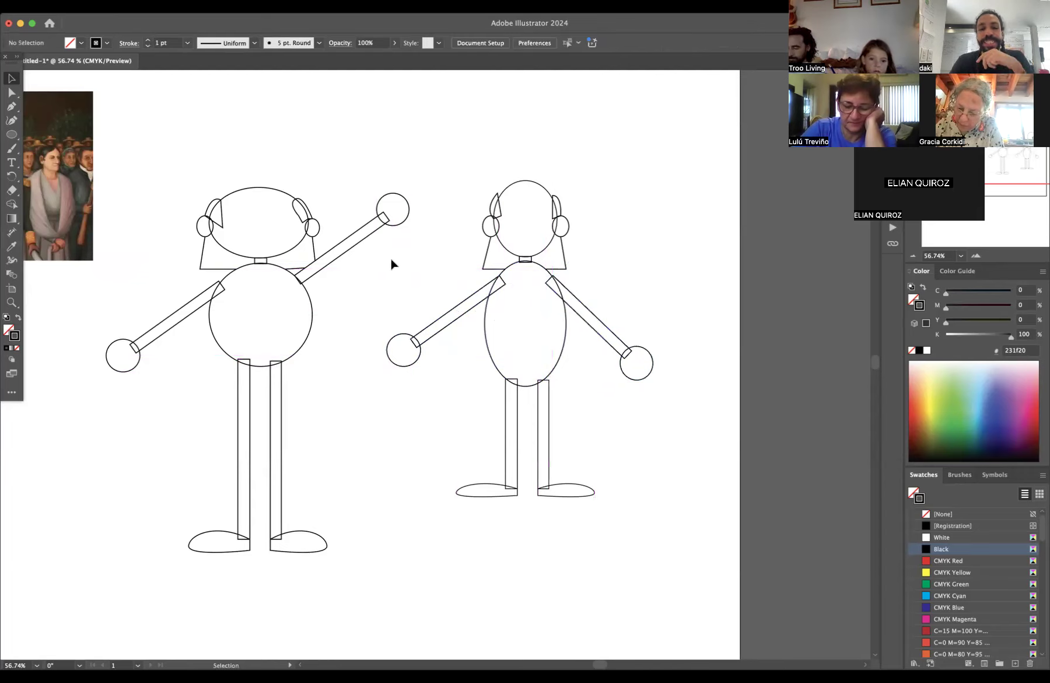
Select all the shapes of both characters.
drag(129, 130, 664, 582)
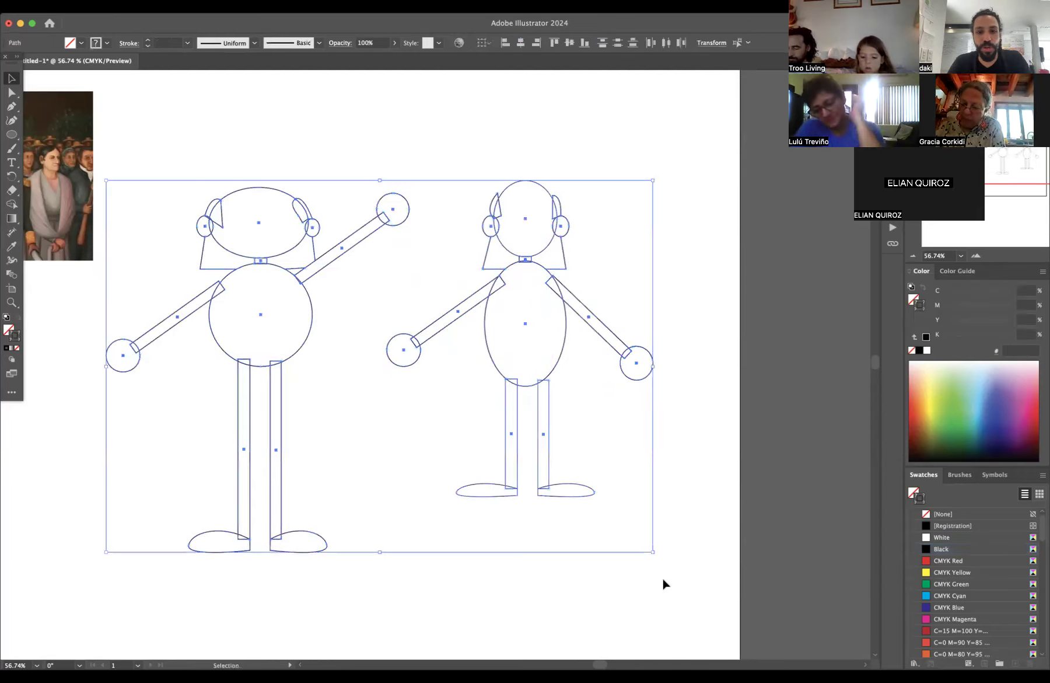
click(695, 127)
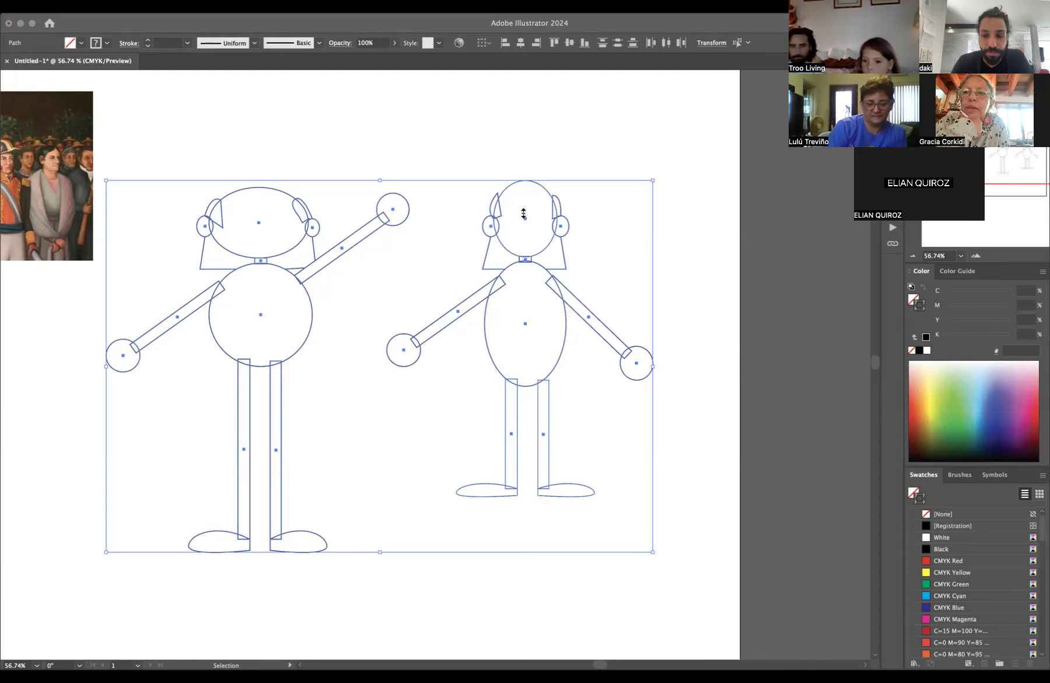
click(615, 155)
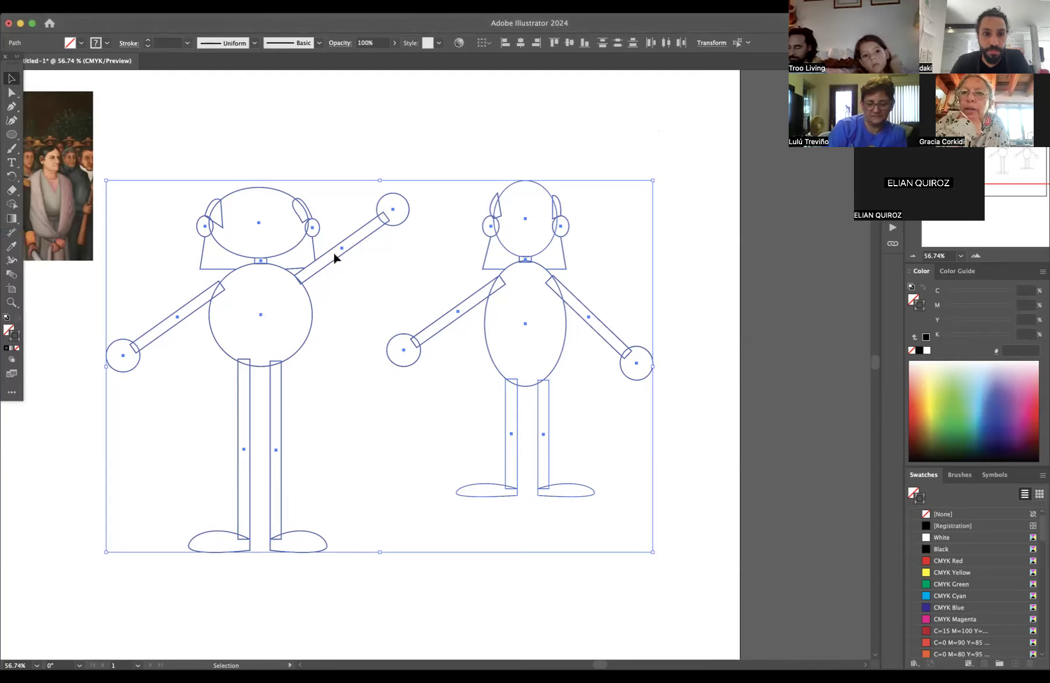
Select the group painting of the independence figures.
scroll(334, 258, left, 15)
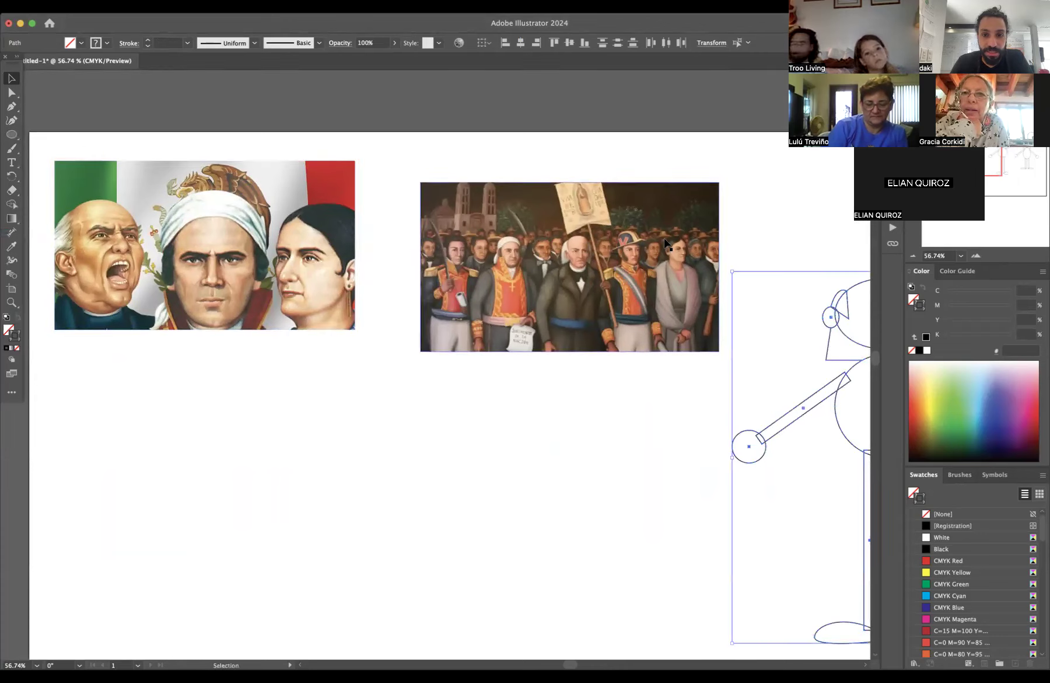
click(588, 303)
key(v)
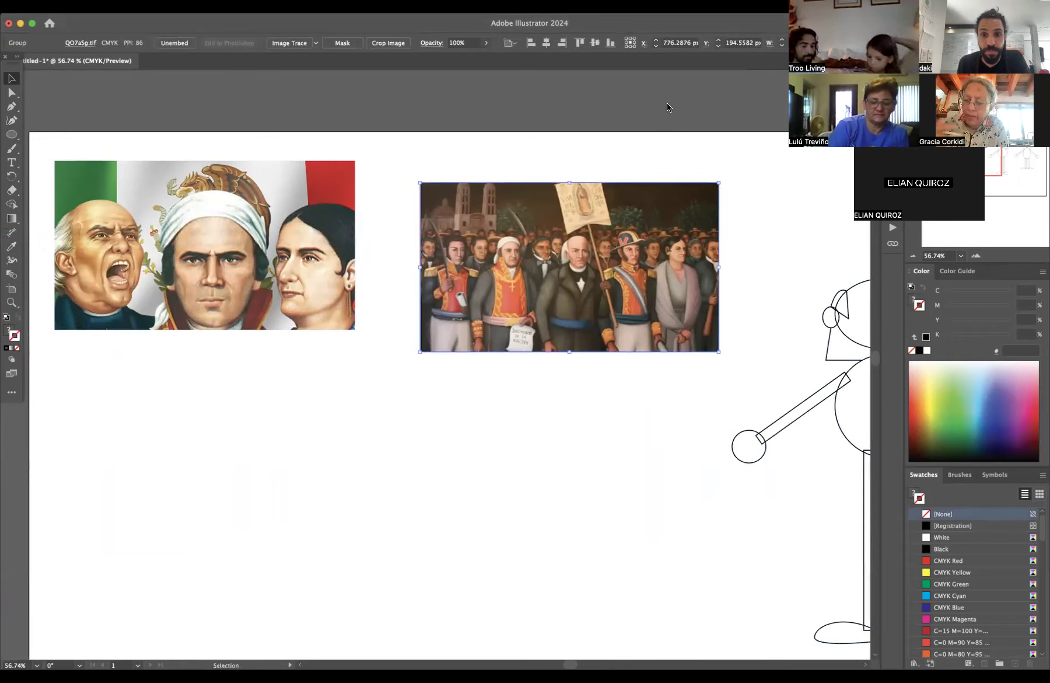
Switch to Photoshop, move the layer with both characters clear of the group painting, and scale the characters down slightly.
key(a)
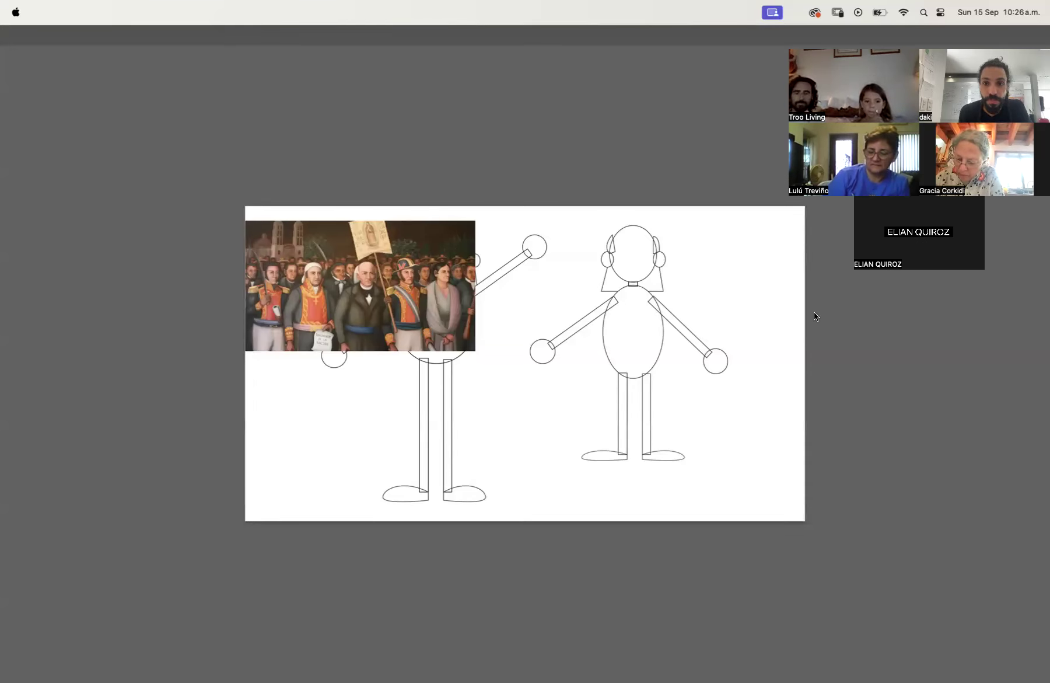
drag(640, 357, 513, 334)
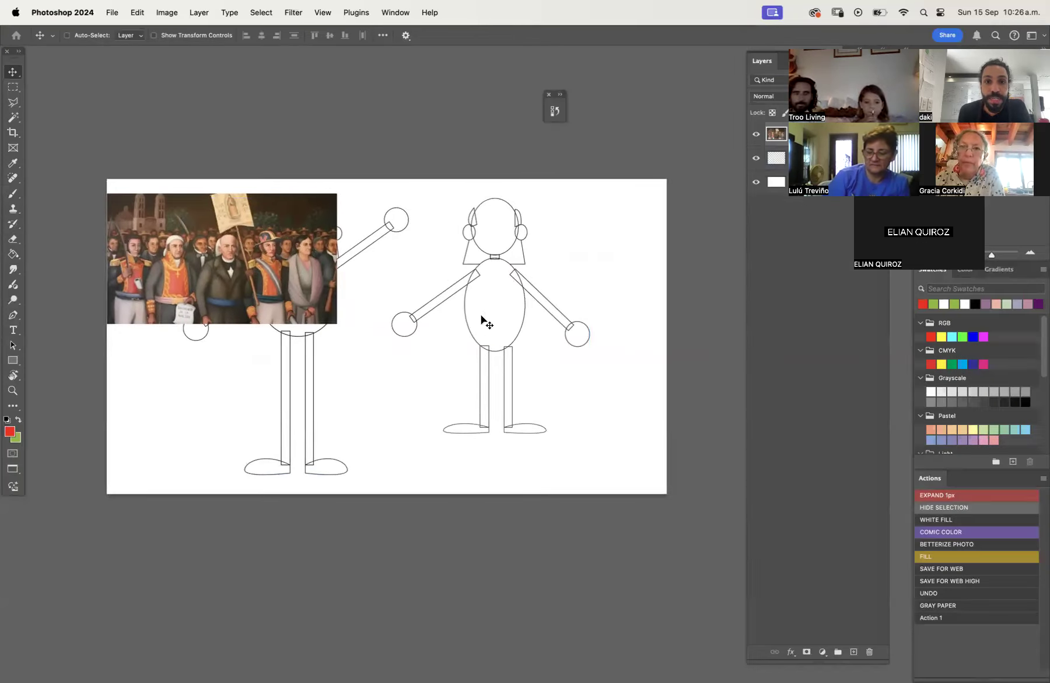
super+click(482, 321)
drag(515, 293, 596, 303)
key(super+t)
mouse_move(481, 128)
mouse_down()
mouse_move(482, 175)
mouse_move(485, 151)
mouse_up()
drag(573, 242, 592, 240)
key(Return)
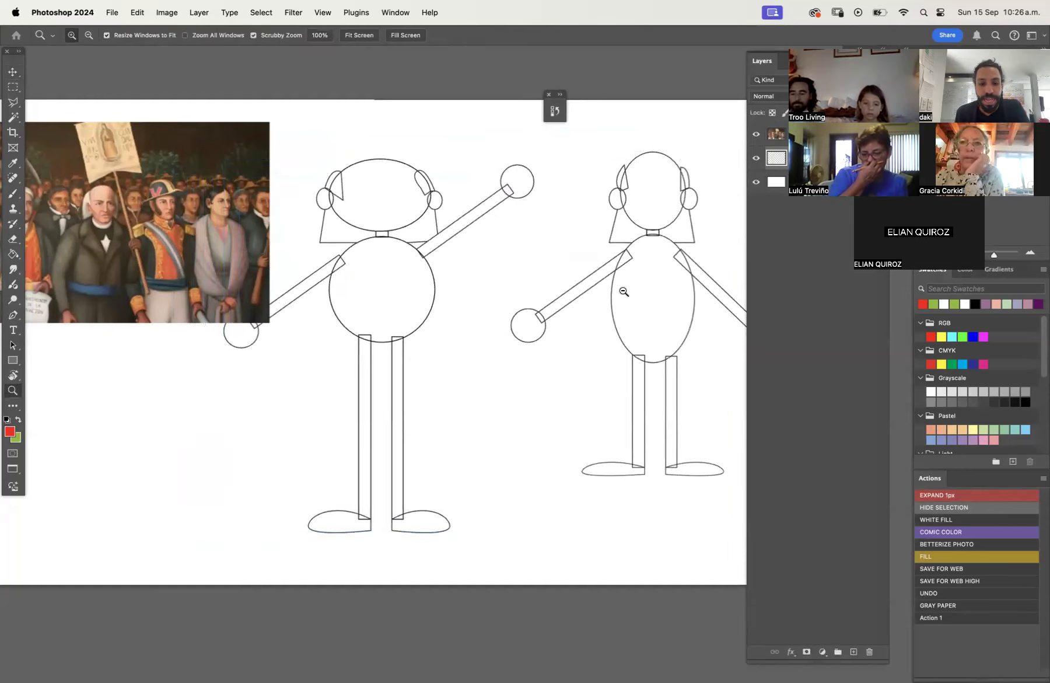
Scale the group painting down in the canvas's upper-left corner, beside the first character.
key(super+minus)
drag(628, 312, 608, 320)
click(776, 134)
key(super+t)
drag(442, 307, 408, 287)
key(Return)
Extend the canvas to the left and downward with Crop, and fill the background layer with white.
key(d)
key(c)
drag(258, 442, 143, 498)
key(Return)
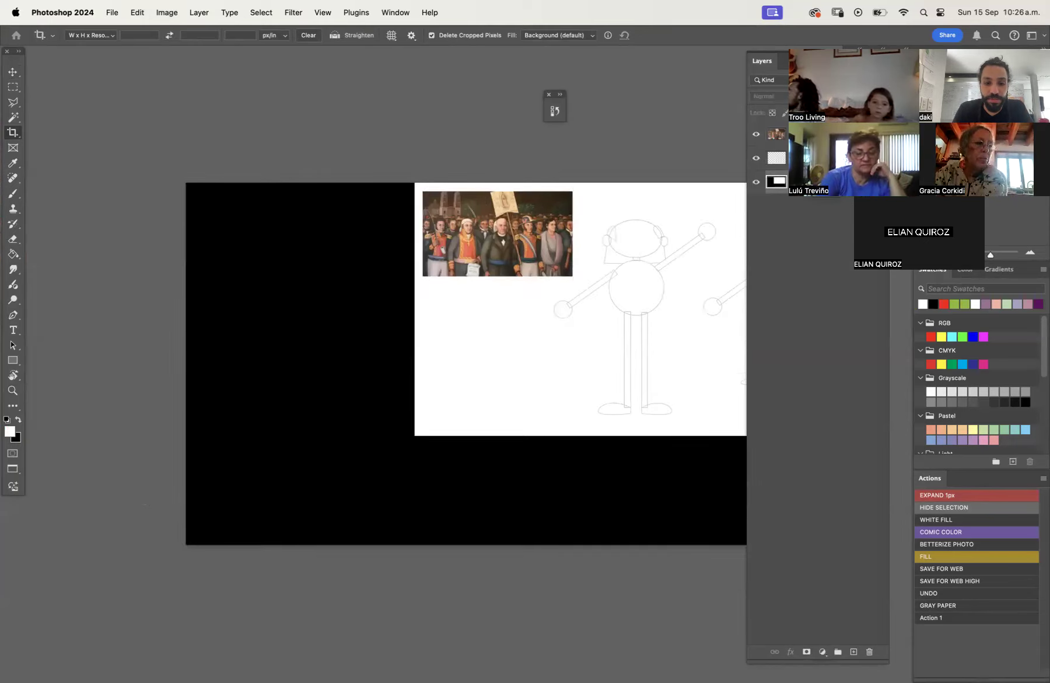
key(alt+BackSpace)
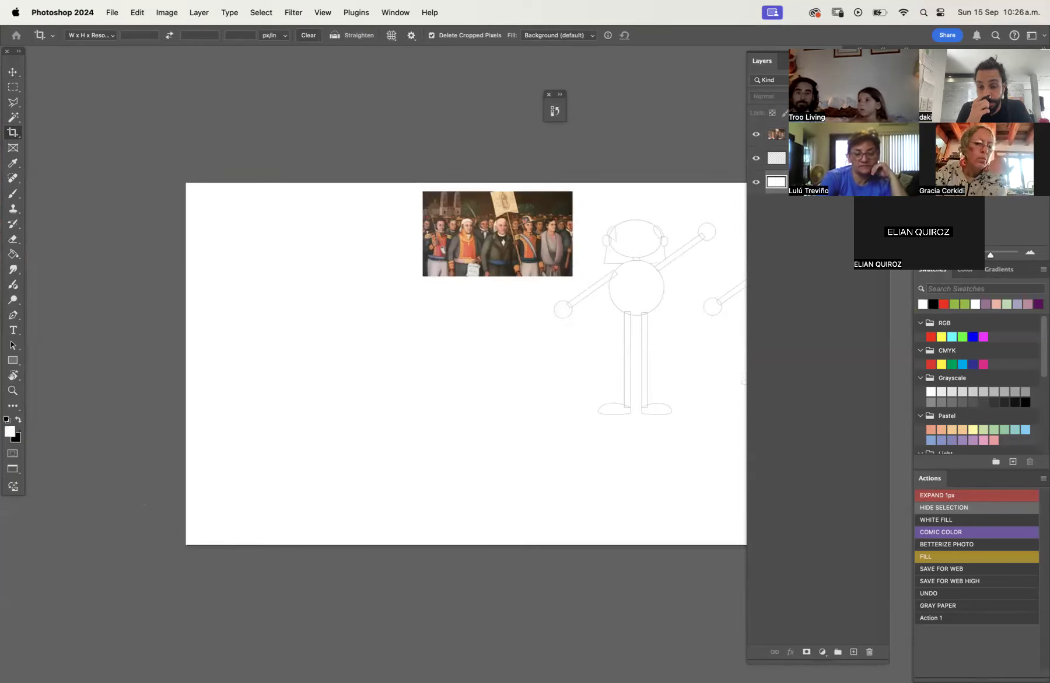
Move the two characters to the canvas's left side and the group painting to their right.
click(776, 158)
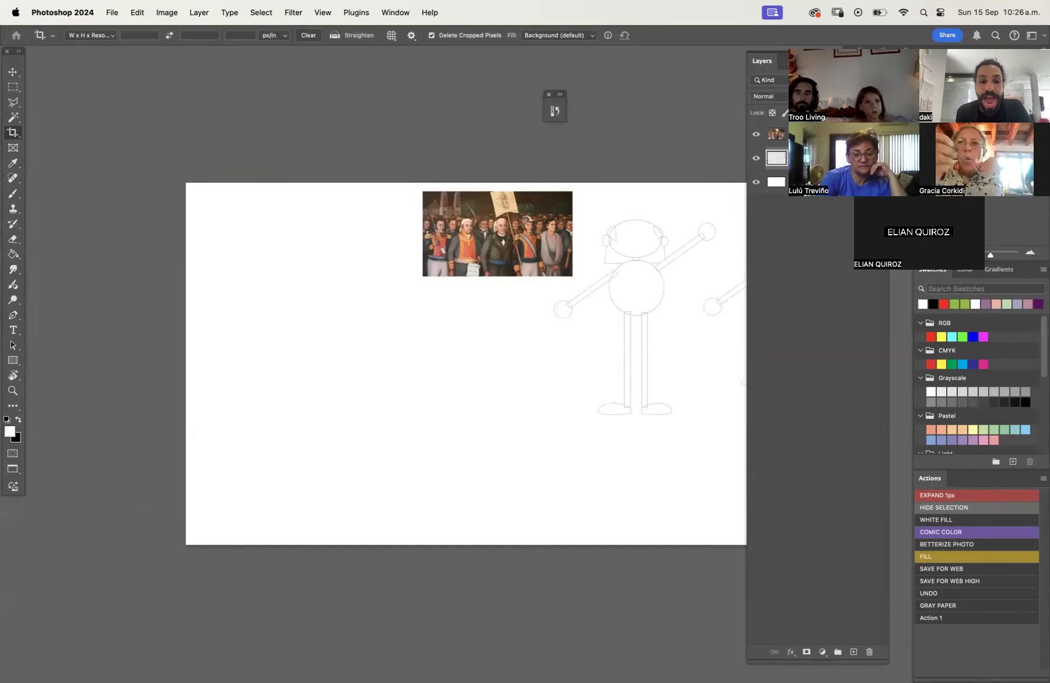
key(v)
mouse_move(631, 314)
mouse_down()
mouse_move(567, 300)
mouse_move(288, 305)
mouse_move(304, 300)
mouse_up()
drag(507, 239, 675, 251)
scroll(675, 253, right, 5)
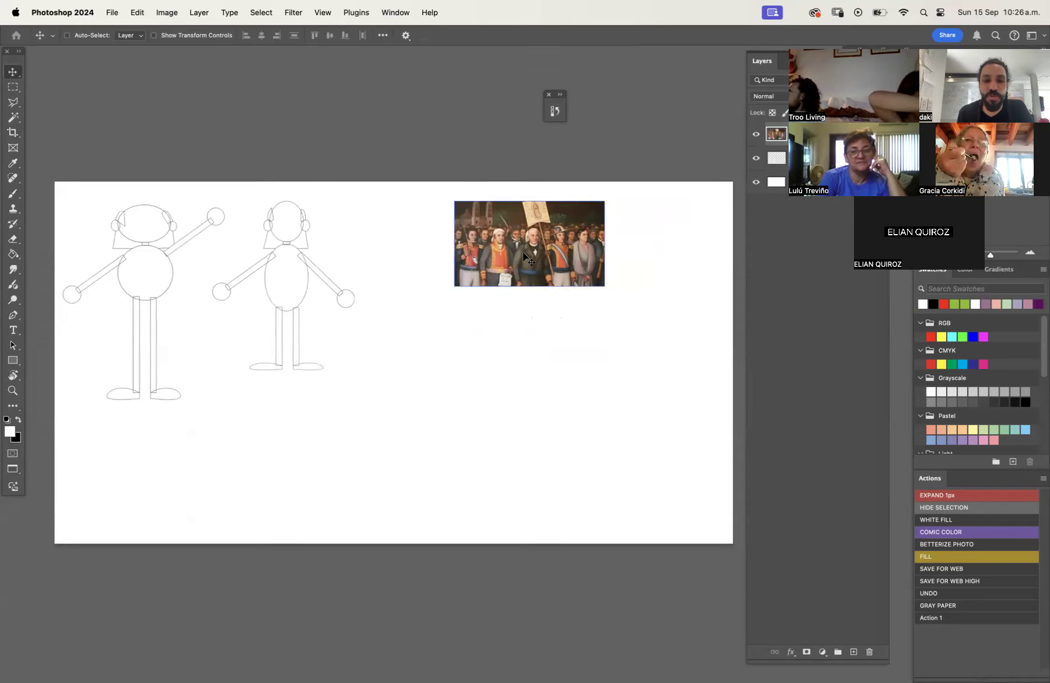
Add a new empty layer above the characters' layer and move the group painting farther right.
key(z)
click(814, 158)
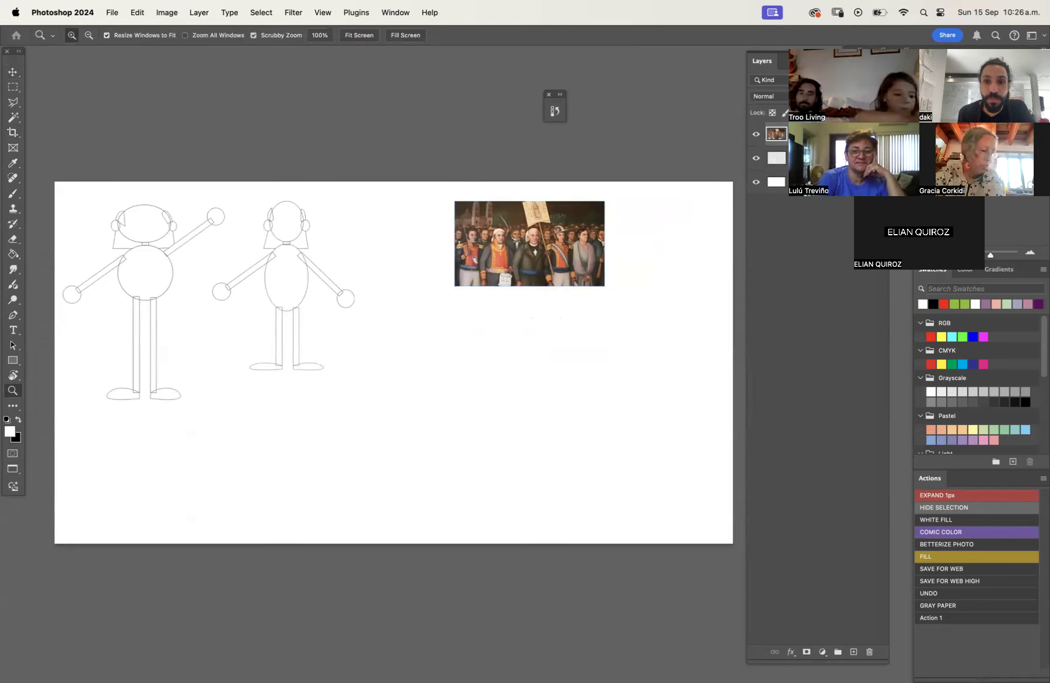
key(super+shift+n)
key(Return)
key(v)
drag(529, 231, 653, 228)
Set up the Brush with black as the foreground colour for drawing in the blank area beside the second character.
key(z)
drag(455, 289, 514, 289)
key(b)
key(x)
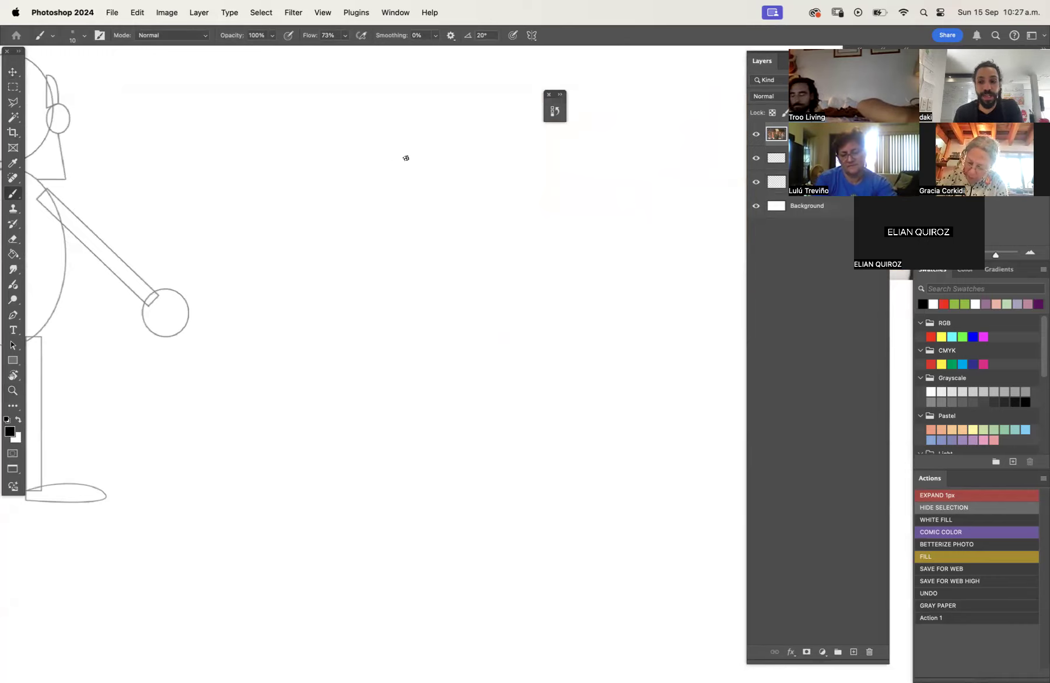
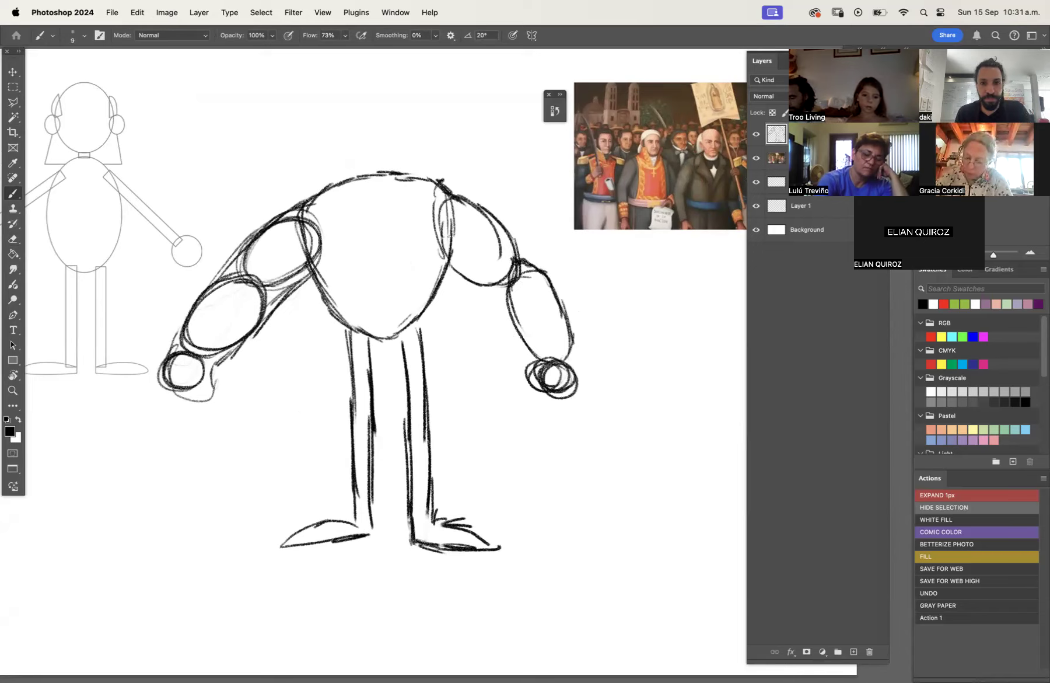
Erase the arm lines that overlap the inside of the sketched torso at both shoulders.
key(e)
key(bracketleft)
key(bracketleft)
key(bracketleft)
key(bracketleft)
key(bracketleft)
key(bracketleft)
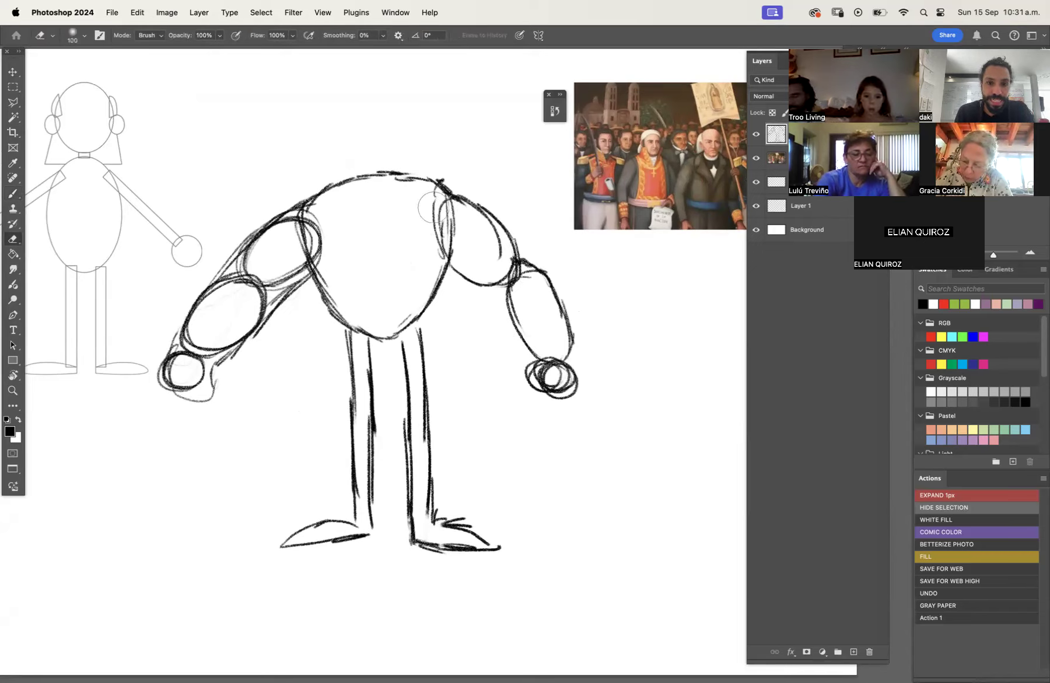
drag(433, 200, 438, 210)
mouse_move(319, 240)
mouse_down()
mouse_move(323, 249)
mouse_move(313, 217)
mouse_up()
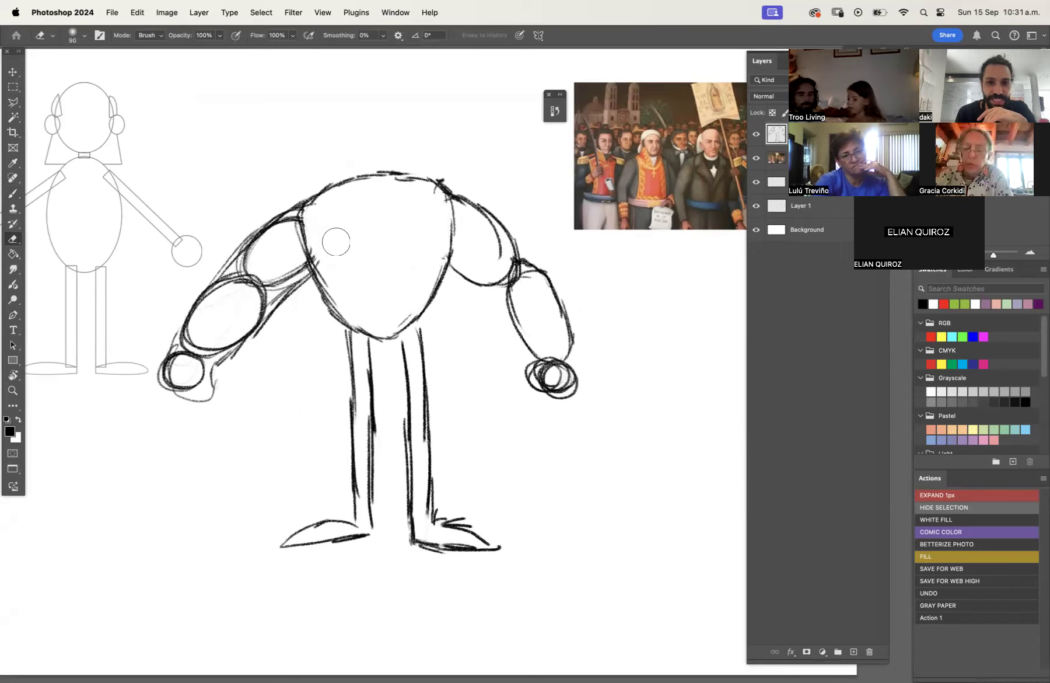
Try a tall oval head above the sketched torso with the Brush, and undo it.
key(b)
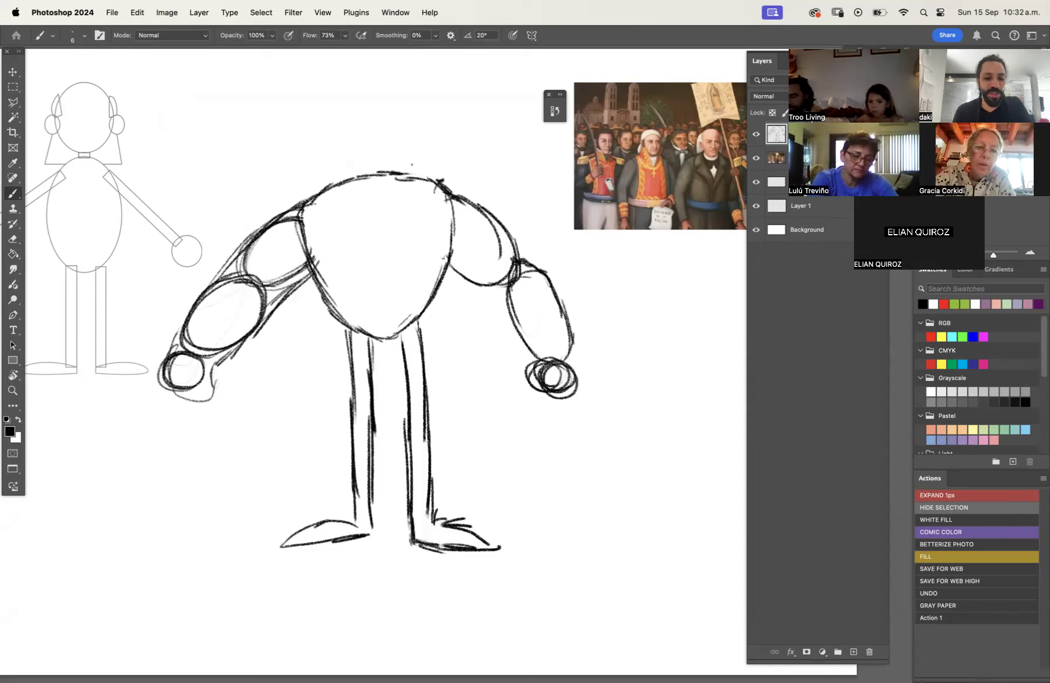
key(z)
mouse_move(361, 134)
mouse_down()
mouse_move(404, 124)
mouse_move(416, 147)
mouse_up()
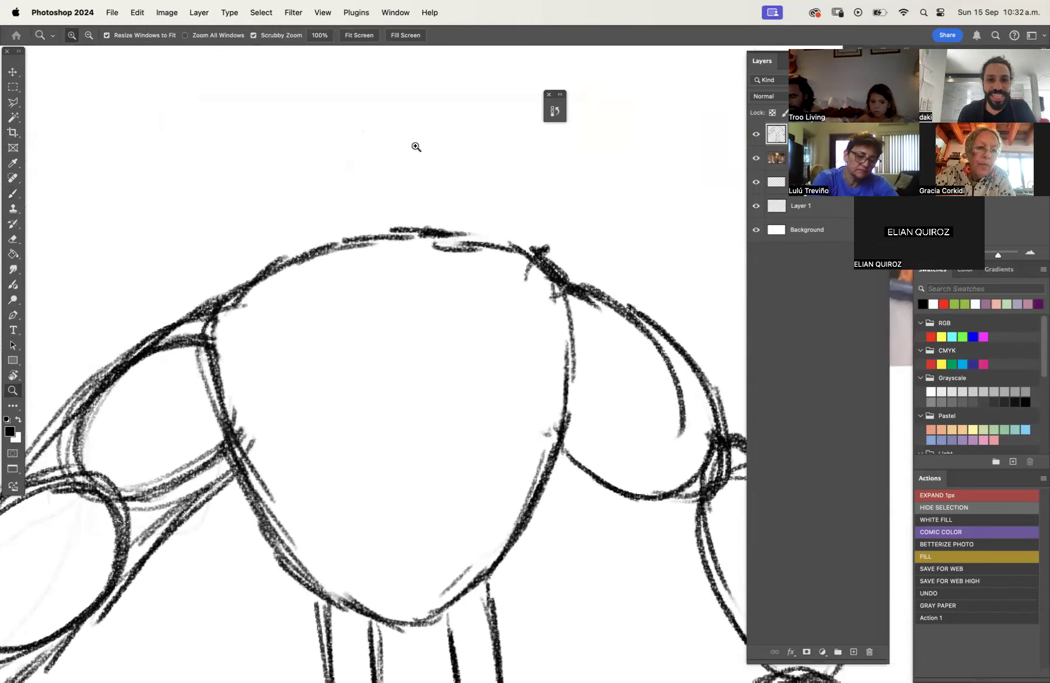
drag(447, 216, 474, 322)
key(b)
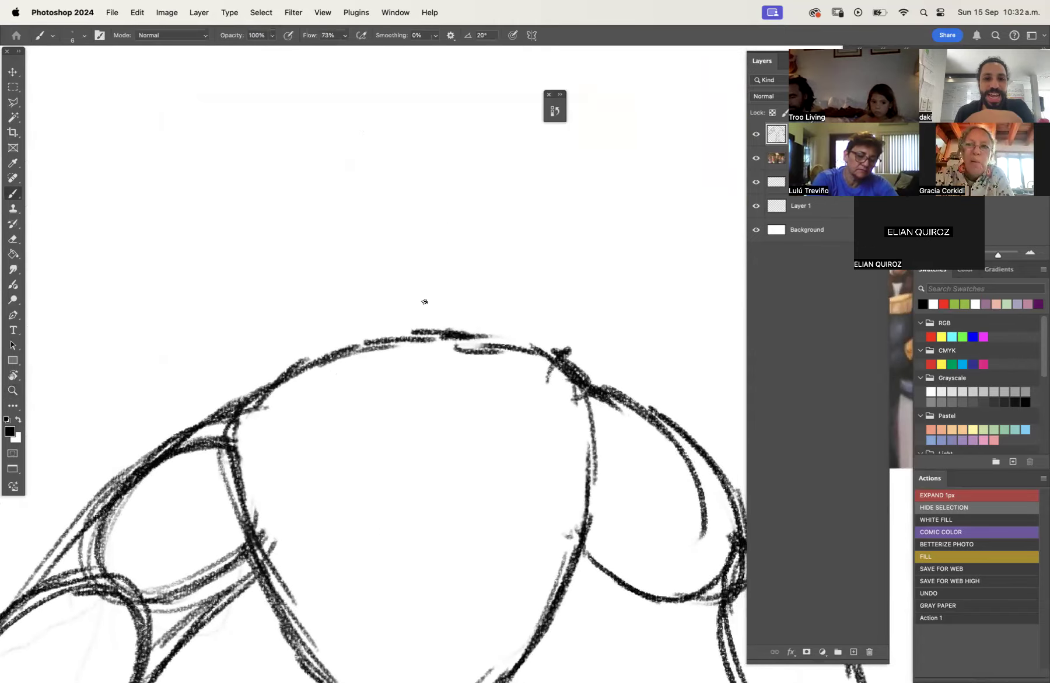
drag(353, 350, 357, 245)
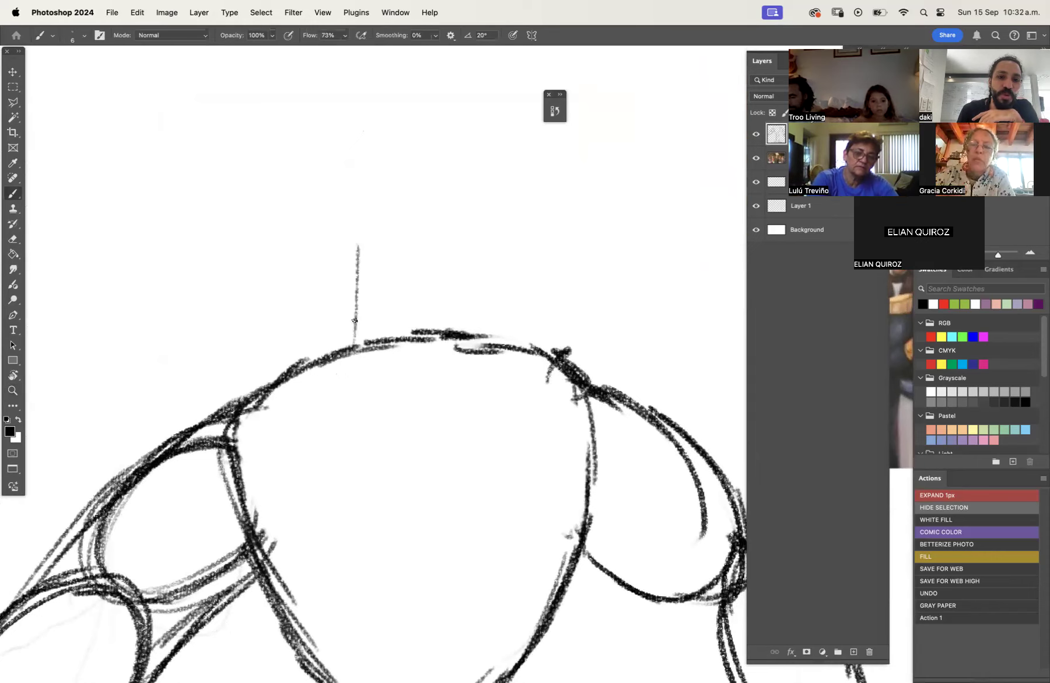
key(super+z)
mouse_move(417, 138)
mouse_down()
mouse_move(385, 136)
mouse_move(341, 180)
mouse_move(353, 271)
mouse_move(418, 316)
mouse_move(487, 234)
mouse_move(438, 118)
mouse_move(338, 169)
mouse_move(349, 282)
mouse_move(470, 291)
mouse_move(493, 161)
mouse_move(371, 135)
mouse_move(343, 250)
mouse_up()
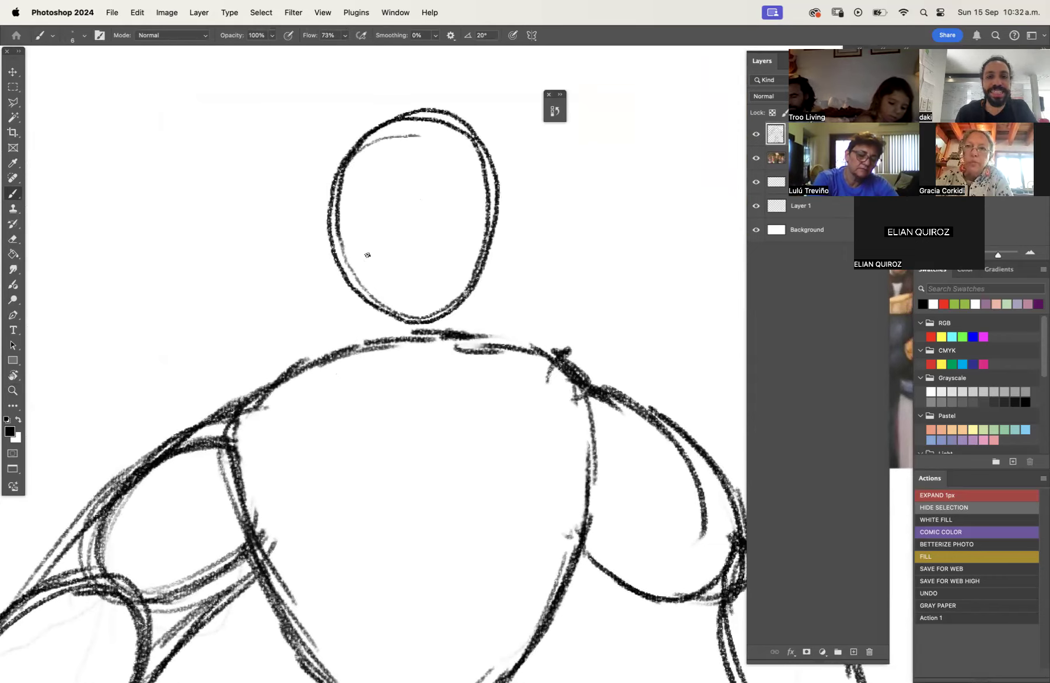
key(z)
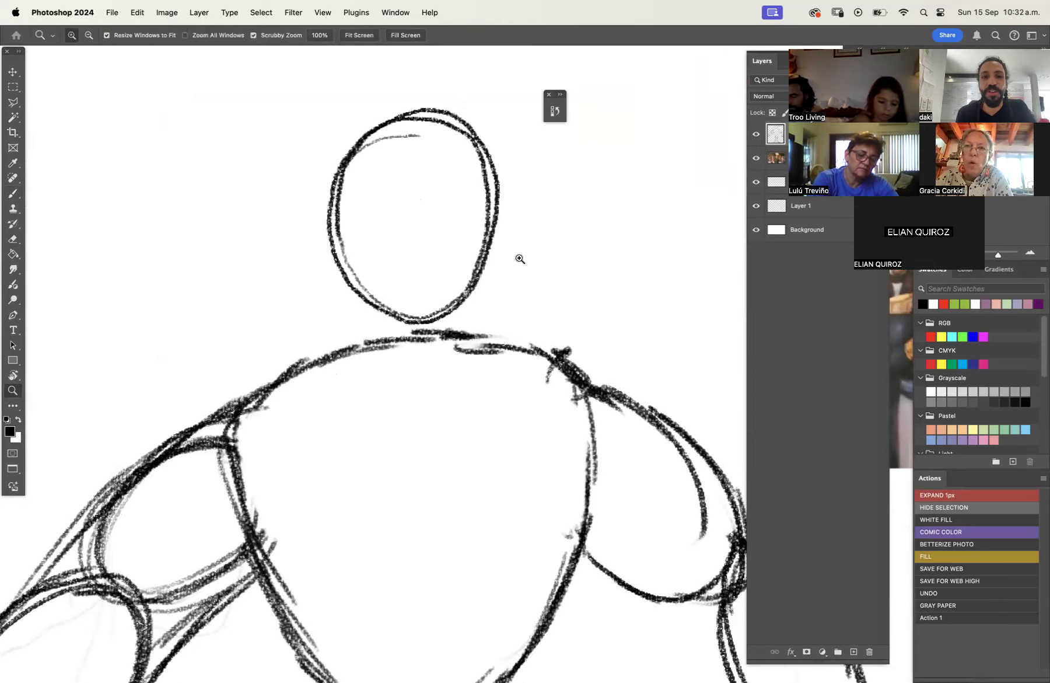
alt+click(545, 243)
click(564, 245)
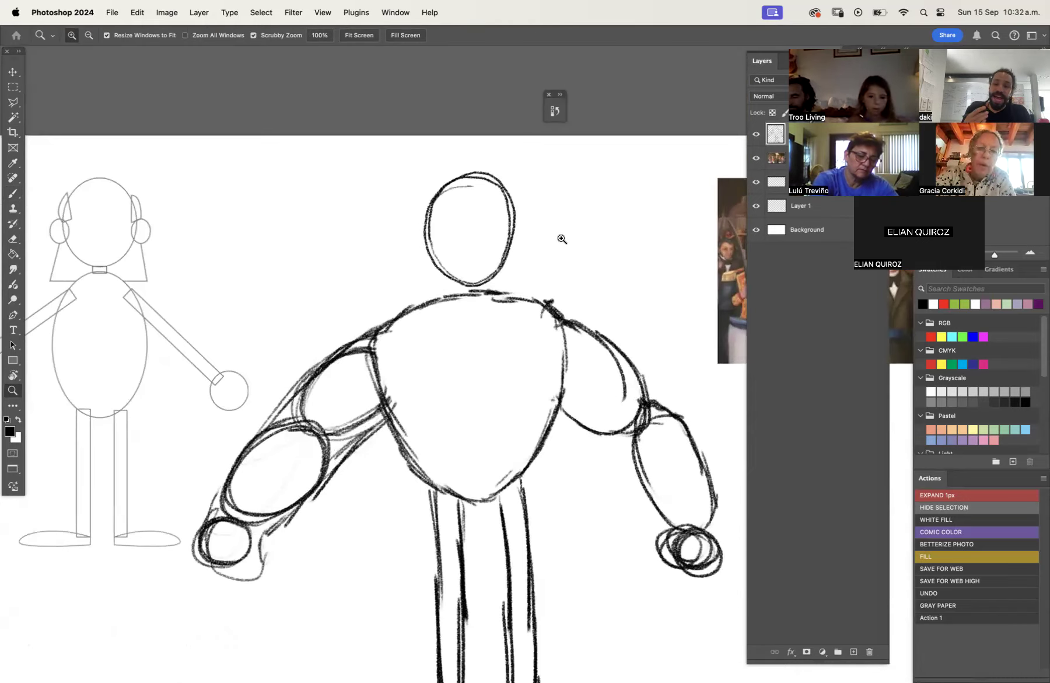
key(super+z)
Draw a wide, flattened oval head just above the torso and join it with two short neck lines.
key(b)
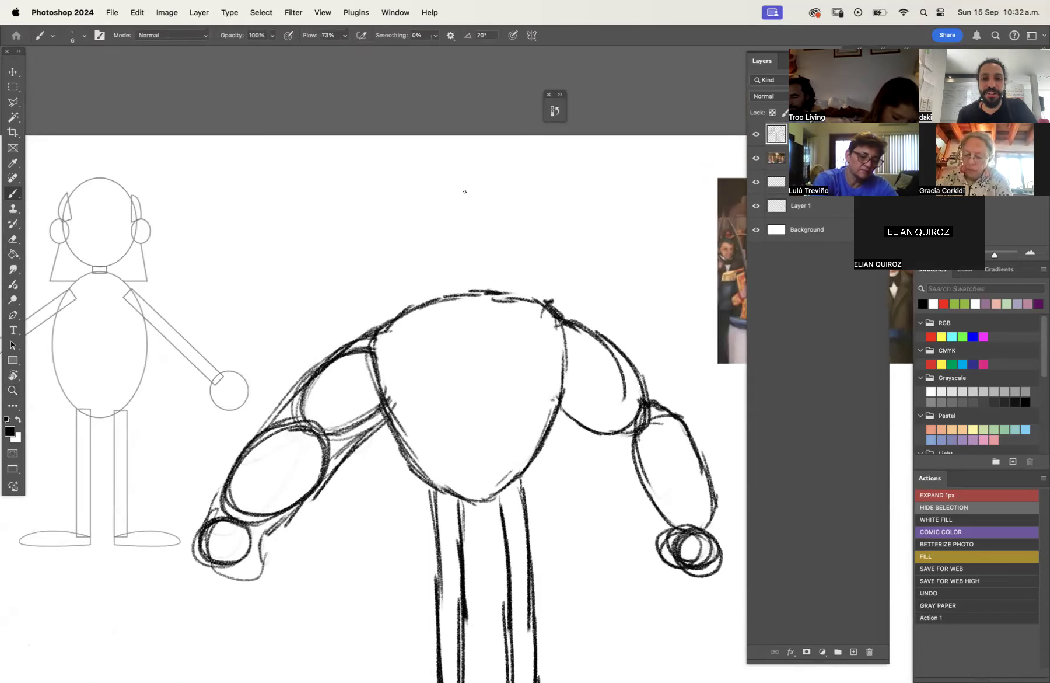
mouse_move(488, 198)
mouse_down()
mouse_move(416, 212)
mouse_move(394, 261)
mouse_move(482, 280)
mouse_move(535, 256)
mouse_move(519, 206)
mouse_move(474, 196)
mouse_move(401, 221)
mouse_move(390, 259)
mouse_move(457, 281)
mouse_move(526, 264)
mouse_move(554, 221)
mouse_move(437, 204)
mouse_move(401, 228)
mouse_move(427, 284)
mouse_move(501, 281)
mouse_move(559, 242)
mouse_up()
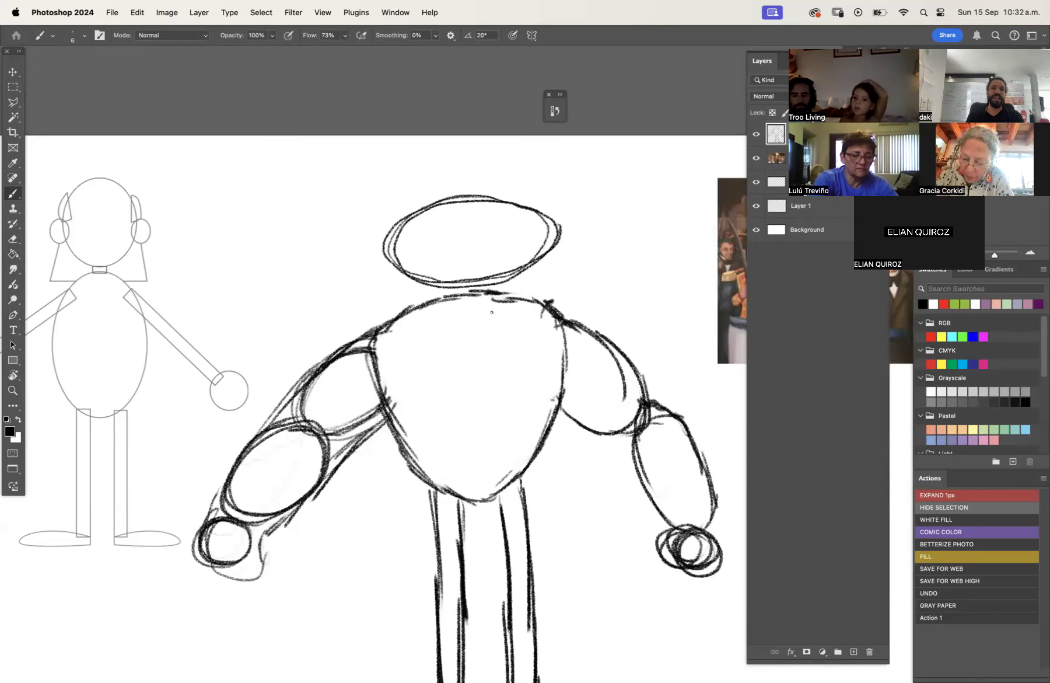
drag(423, 284, 420, 304)
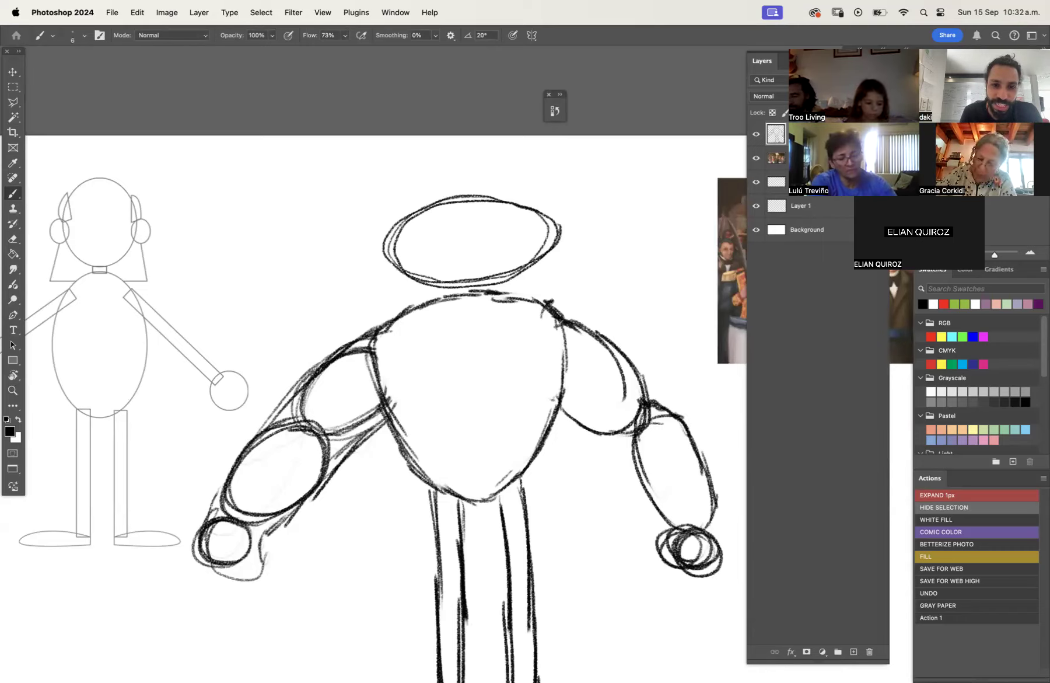
drag(518, 279, 523, 300)
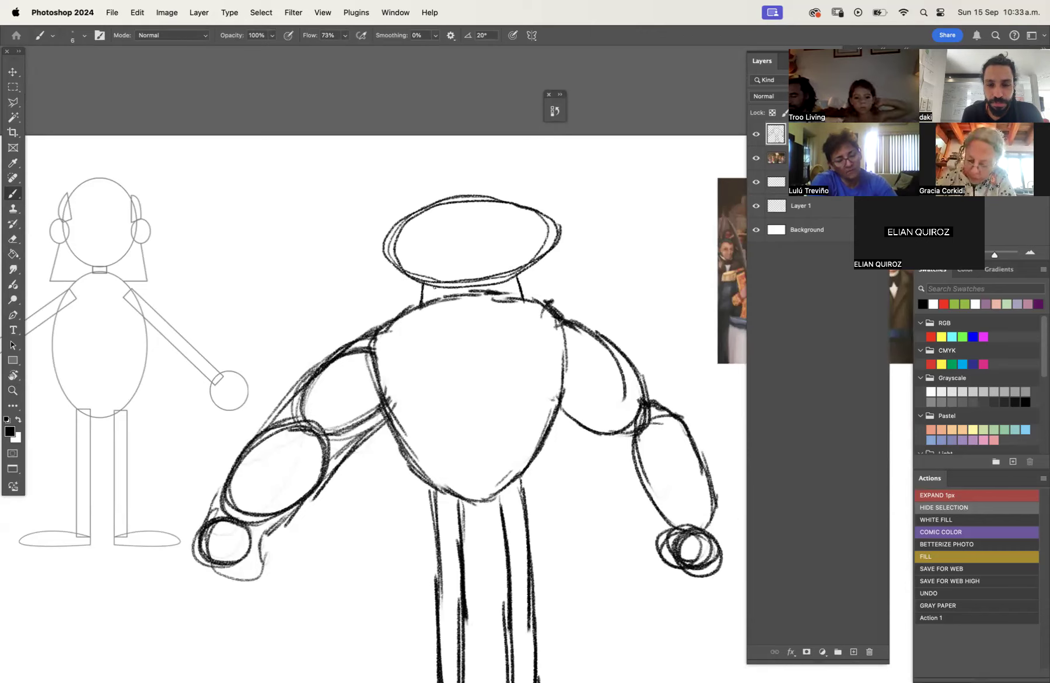
Erase the torso's upper outline between the two neck lines with a smaller Eraser.
key(z)
drag(477, 268, 559, 275)
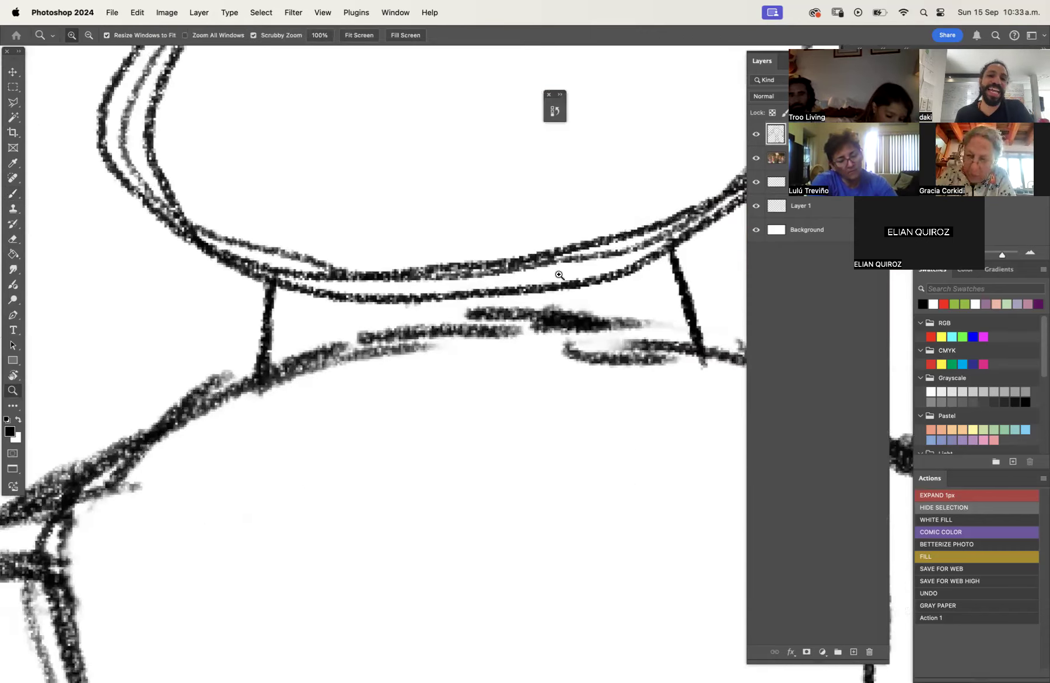
alt+click(570, 295)
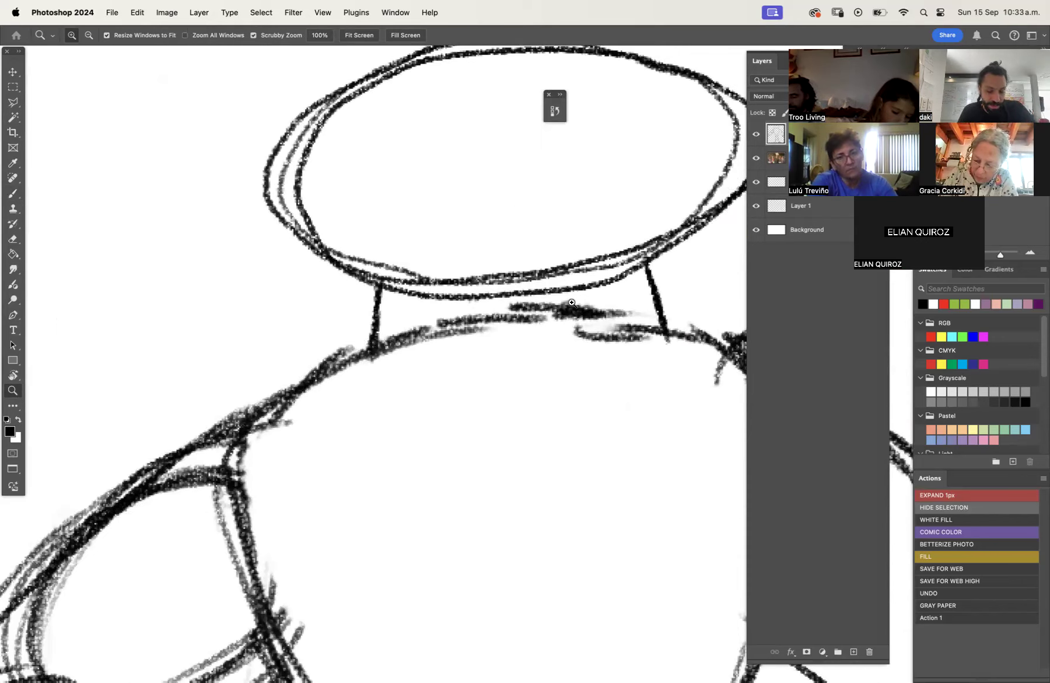
key(e)
key(bracketleft)
key(bracketleft)
key(bracketleft)
key(bracketleft)
key(bracketleft)
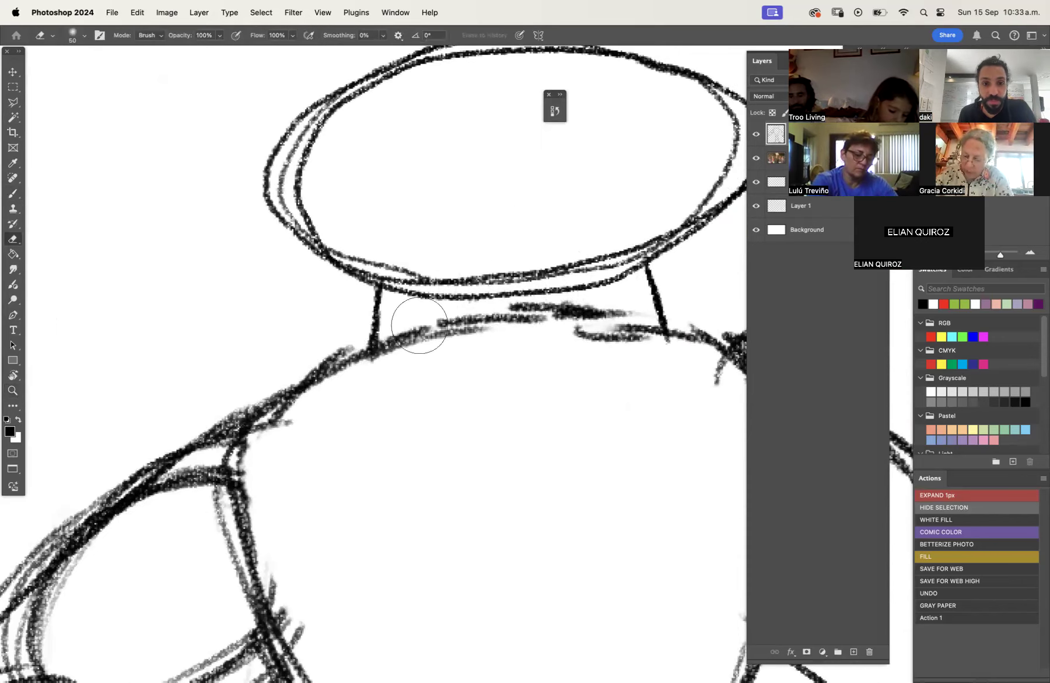
mouse_move(411, 338)
mouse_down()
mouse_move(524, 324)
mouse_move(500, 316)
mouse_move(526, 312)
mouse_move(595, 325)
mouse_move(597, 342)
mouse_move(625, 334)
mouse_move(635, 308)
mouse_move(644, 343)
mouse_move(639, 336)
mouse_up()
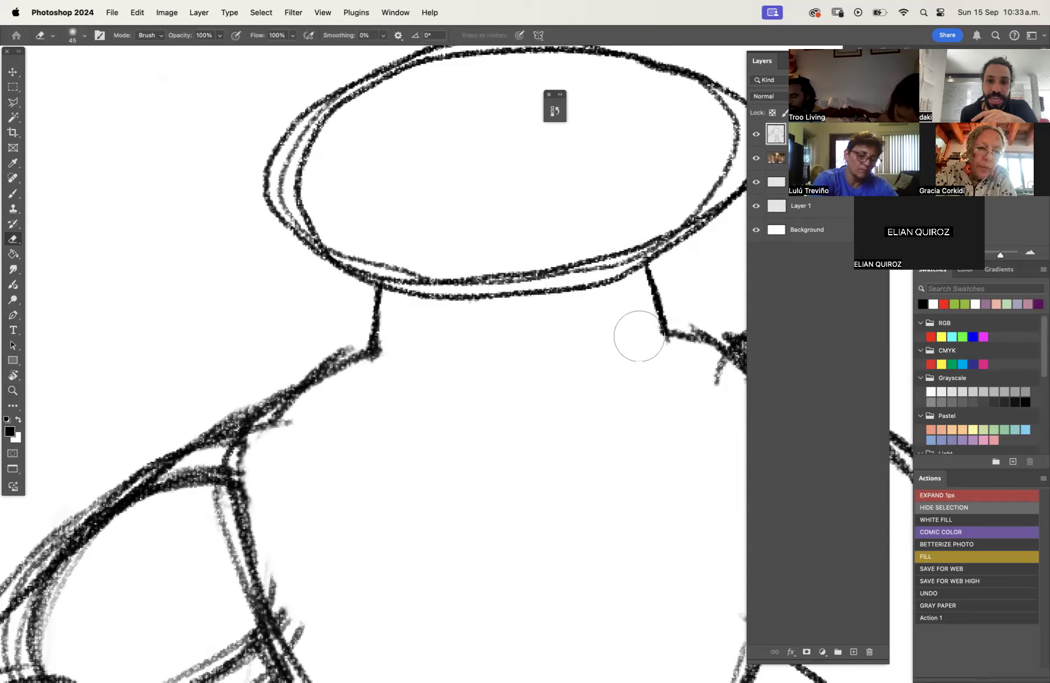
Draw a downward-curving neckline between the bases of the two neck lines with the Brush.
key(b)
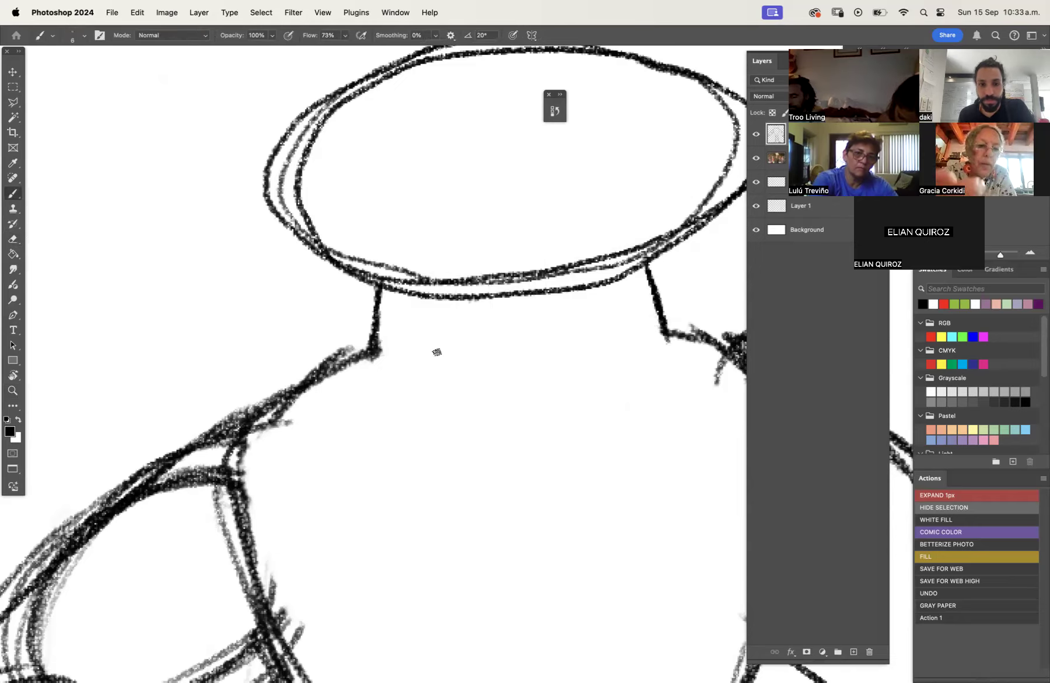
mouse_move(380, 350)
mouse_down()
mouse_move(529, 387)
mouse_move(656, 342)
mouse_up()
drag(558, 382, 663, 333)
Draw a curved ear on each side of the wide oval head with the Brush.
key(z)
drag(637, 375, 543, 404)
drag(618, 432, 449, 347)
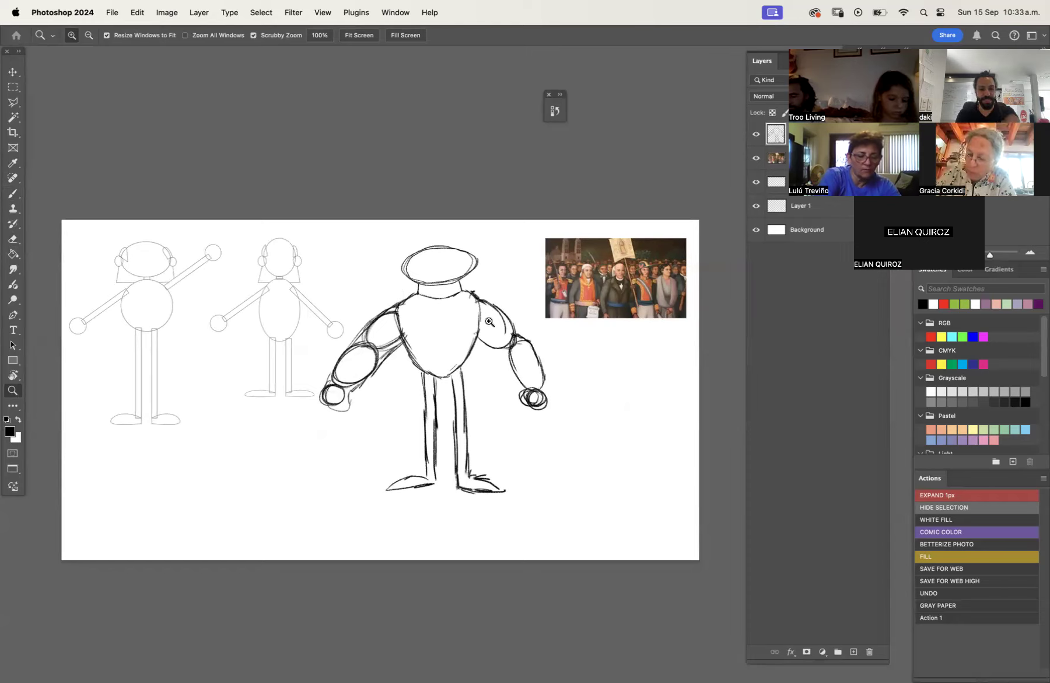
drag(443, 273, 501, 275)
drag(618, 349, 419, 349)
key(b)
drag(149, 240, 158, 285)
drag(355, 218, 356, 262)
mouse_move(350, 228)
mouse_down()
mouse_move(373, 231)
mouse_move(356, 261)
mouse_up()
Draw a slightly slanted brow line across the head from ear to ear and reinforce the crown's outline.
mouse_move(158, 245)
mouse_down()
mouse_move(294, 216)
mouse_move(146, 242)
mouse_move(333, 221)
mouse_move(311, 221)
mouse_up()
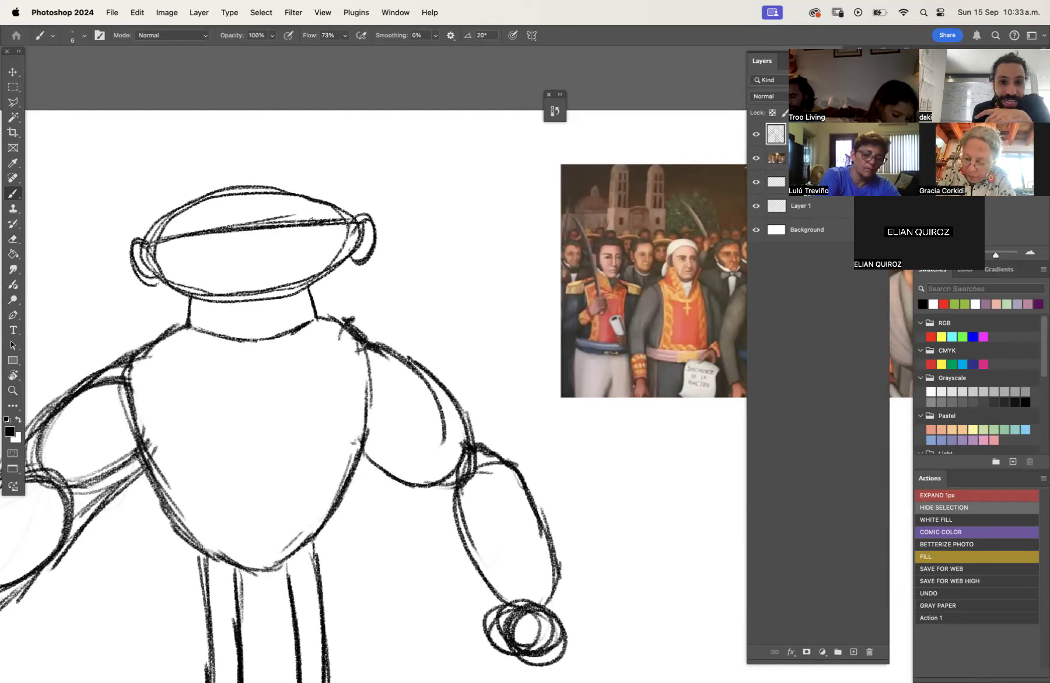
drag(221, 234, 249, 222)
mouse_move(146, 244)
mouse_down()
mouse_move(309, 215)
mouse_move(243, 185)
mouse_move(167, 207)
mouse_up()
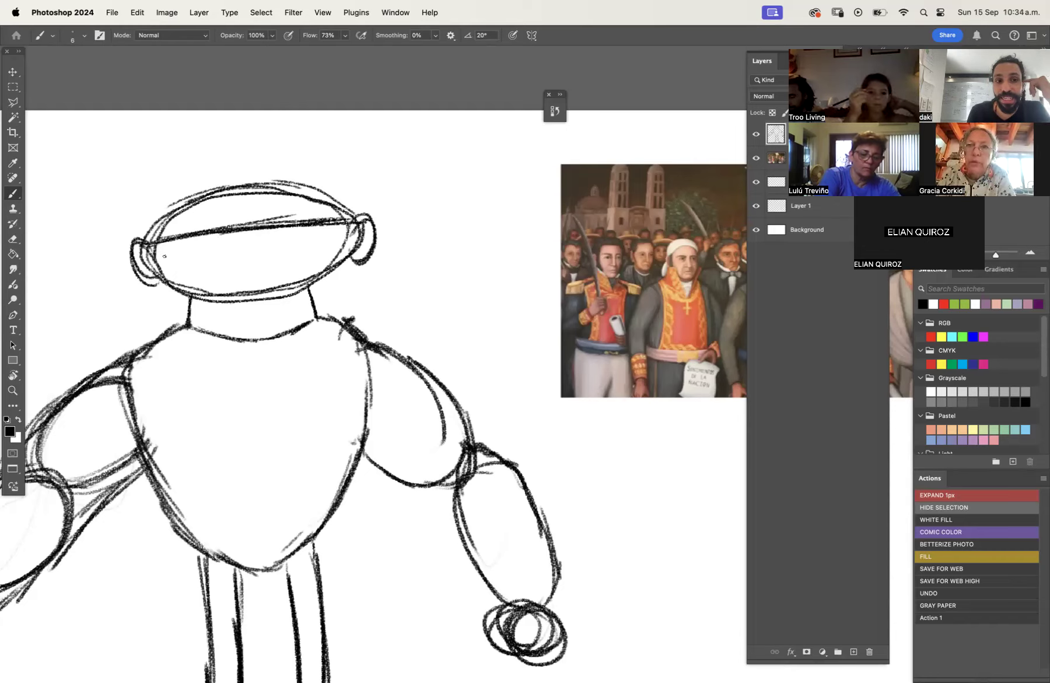
Shade a dark sideburn inside the head beside each ear, below the brow line.
mouse_move(163, 245)
mouse_down()
mouse_move(167, 274)
mouse_move(155, 250)
mouse_move(168, 279)
mouse_up()
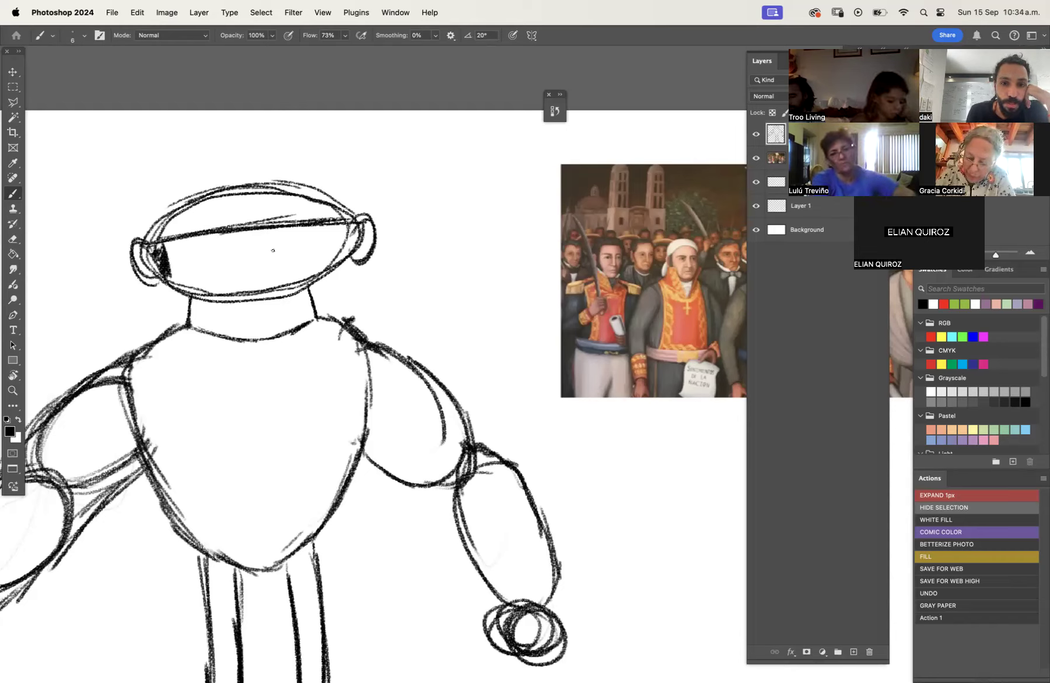
mouse_move(346, 225)
mouse_down()
mouse_move(348, 257)
mouse_move(353, 224)
mouse_move(356, 248)
mouse_move(343, 258)
mouse_up()
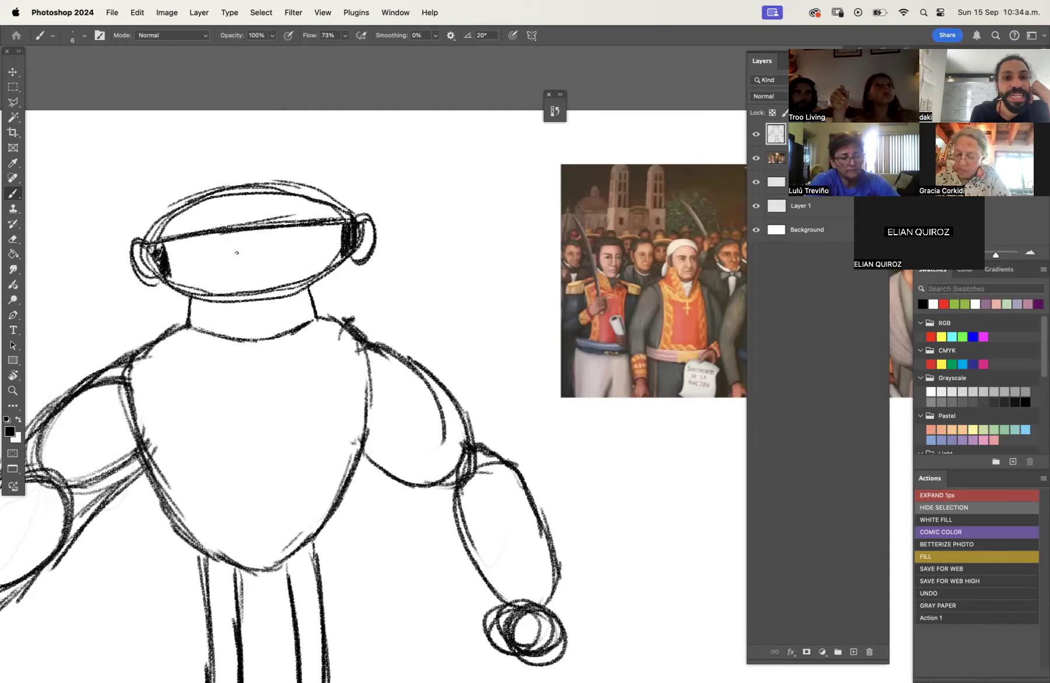
Draw a large U-shaped nose hanging from the brow line in the middle of the face.
key(z)
drag(400, 323, 344, 325)
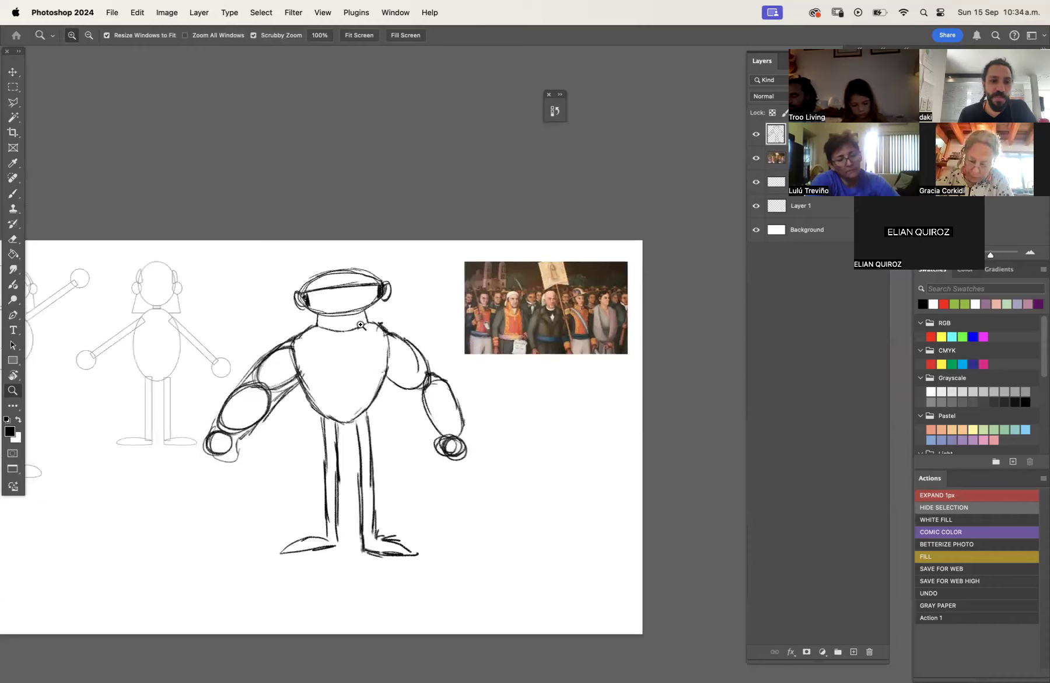
drag(181, 339, 389, 330)
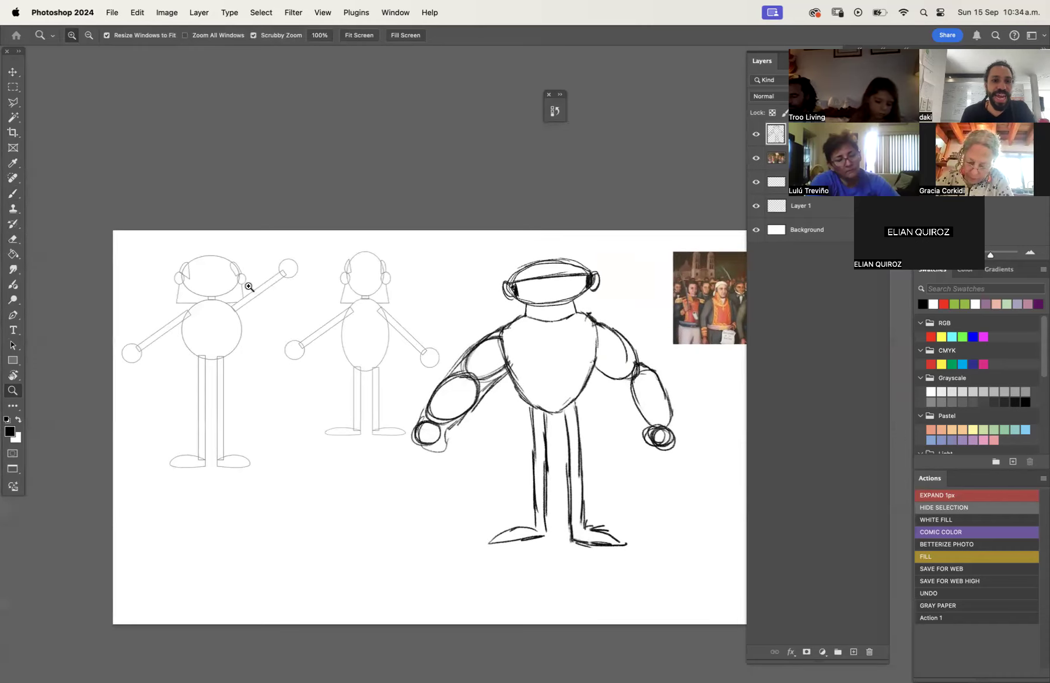
drag(576, 289, 648, 271)
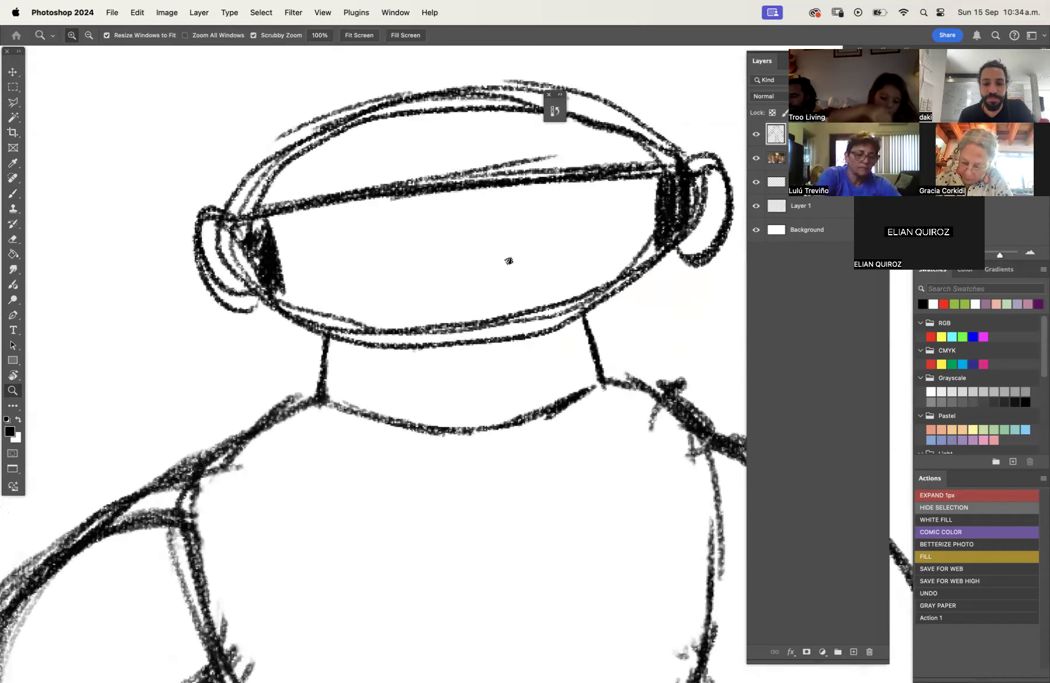
key(b)
mouse_move(416, 198)
mouse_down()
mouse_move(418, 267)
mouse_move(466, 283)
mouse_move(505, 259)
mouse_up()
mouse_move(503, 194)
mouse_down()
mouse_move(507, 250)
mouse_move(496, 277)
mouse_up()
drag(512, 215, 513, 242)
mouse_move(412, 199)
mouse_down()
mouse_move(430, 268)
mouse_move(466, 271)
mouse_up()
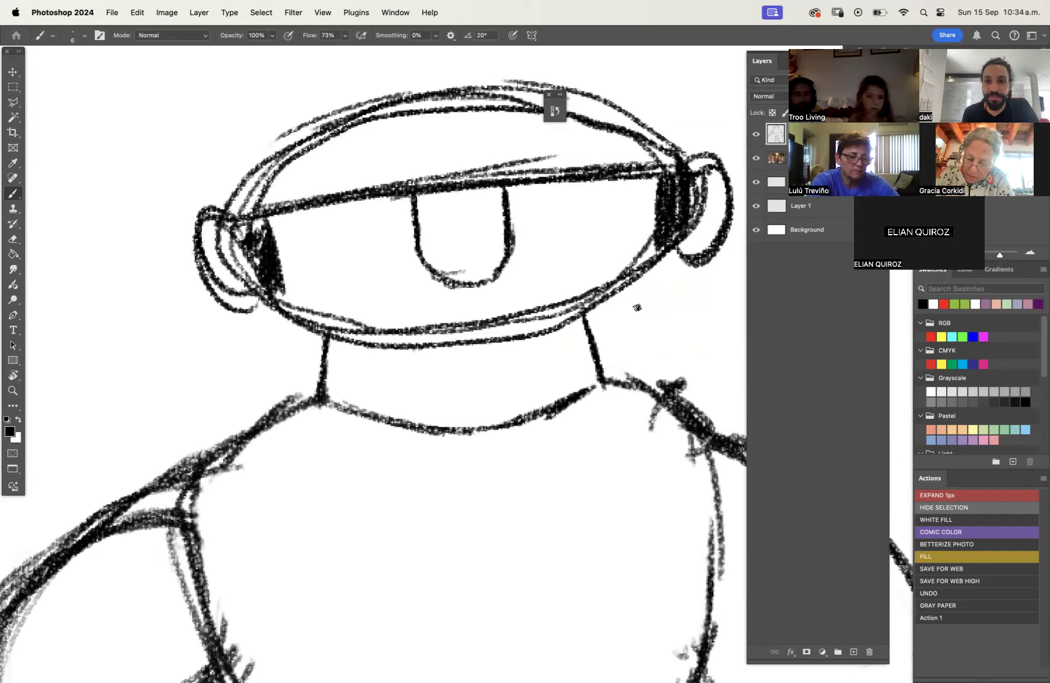
Check the faces in the reference painting, and draw a half-round eye with a small pupil on each side of the nose.
mouse_move(633, 315)
mouse_down()
mouse_move(546, 311)
mouse_move(413, 334)
mouse_up()
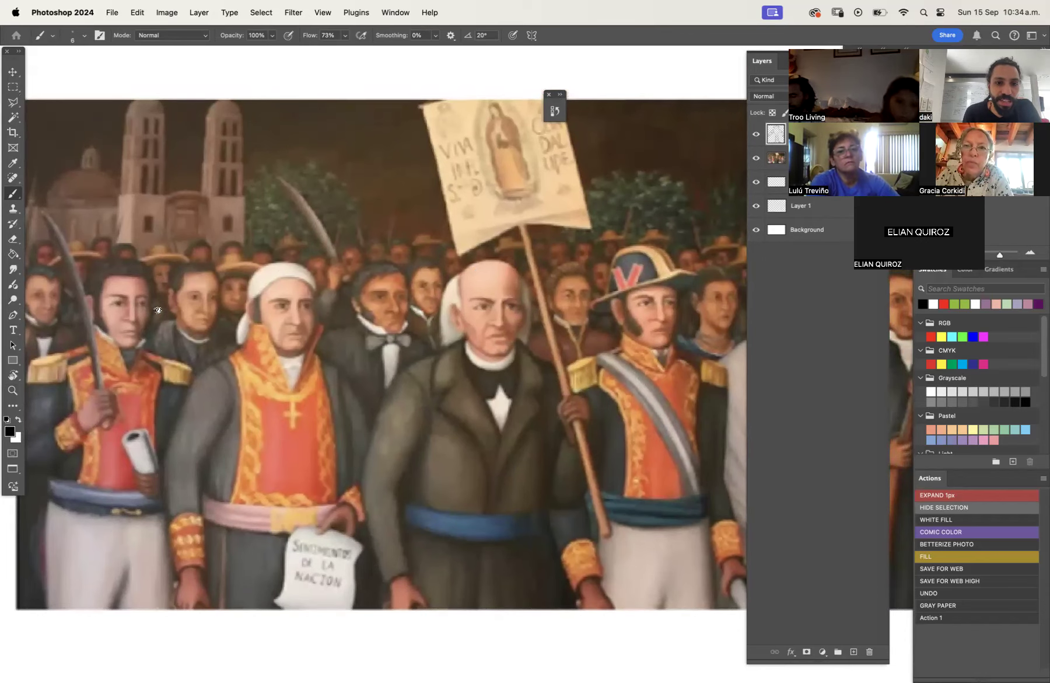
scroll(149, 320, left, 10)
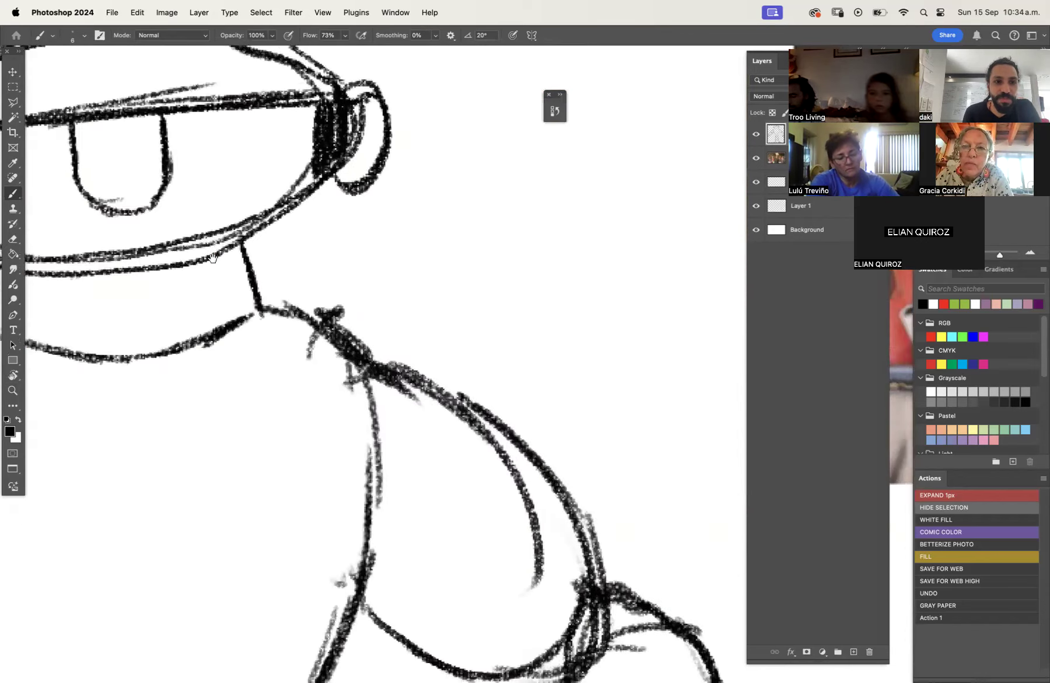
mouse_move(235, 223)
mouse_down()
mouse_move(300, 272)
mouse_move(343, 214)
mouse_move(318, 265)
mouse_up()
mouse_move(444, 223)
mouse_down()
mouse_move(490, 248)
mouse_move(529, 233)
mouse_move(539, 196)
mouse_move(536, 229)
mouse_move(500, 248)
mouse_move(468, 245)
mouse_move(446, 215)
mouse_up()
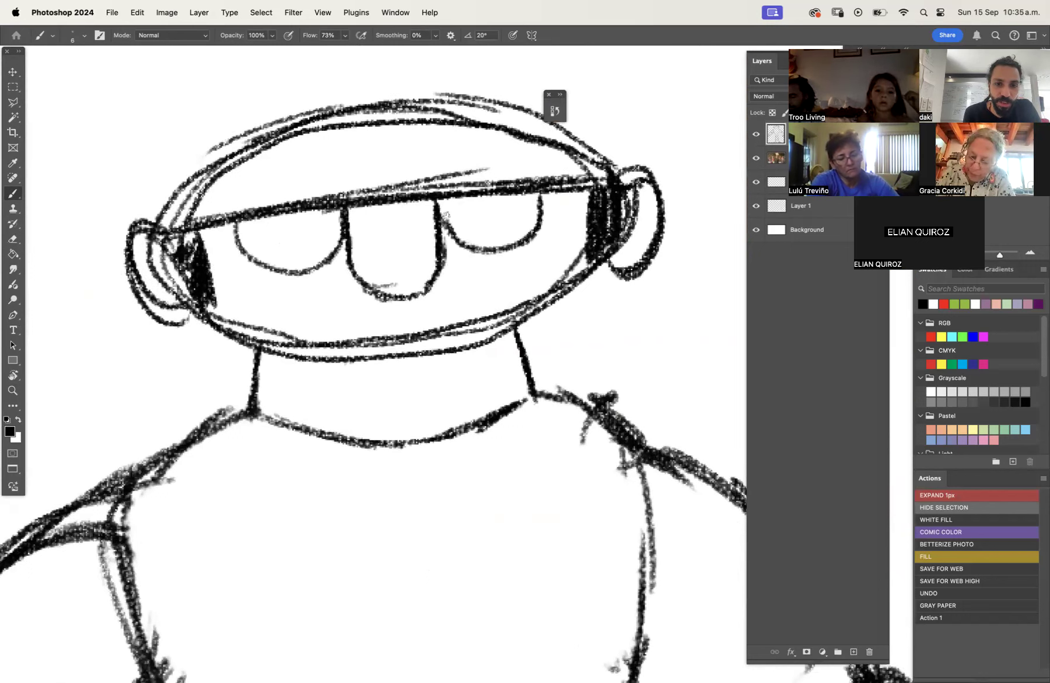
drag(284, 229, 292, 234)
drag(490, 228, 490, 219)
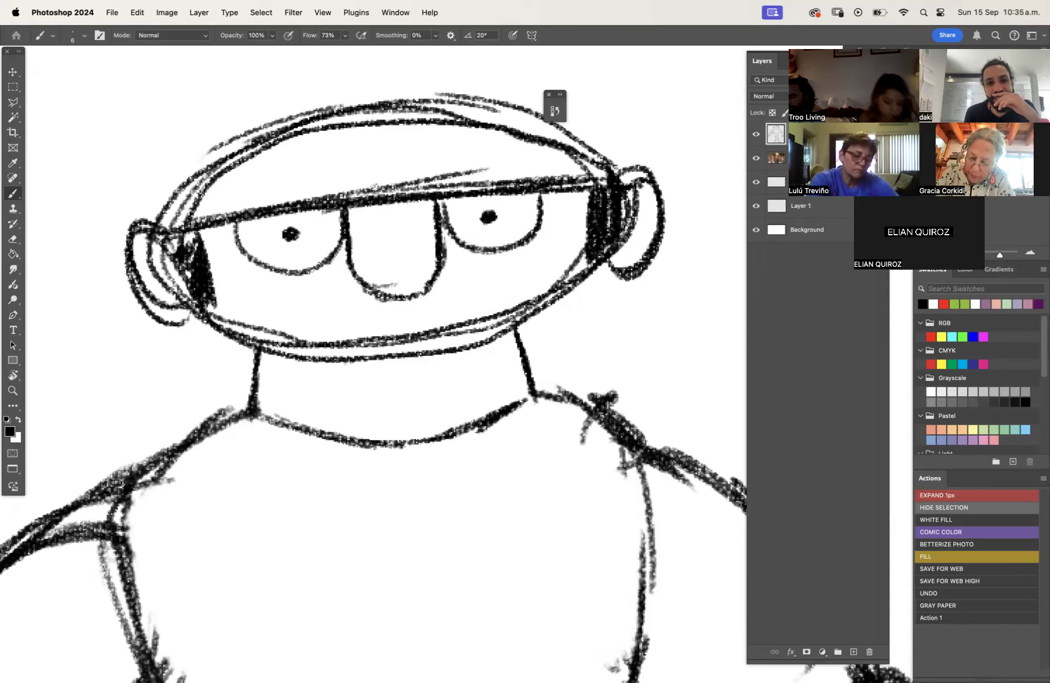
Try larger pupils in both eyes, and undo the added strokes.
drag(285, 232, 298, 233)
drag(480, 229, 503, 206)
key(super+z)
key(super+z)
key(super+z)
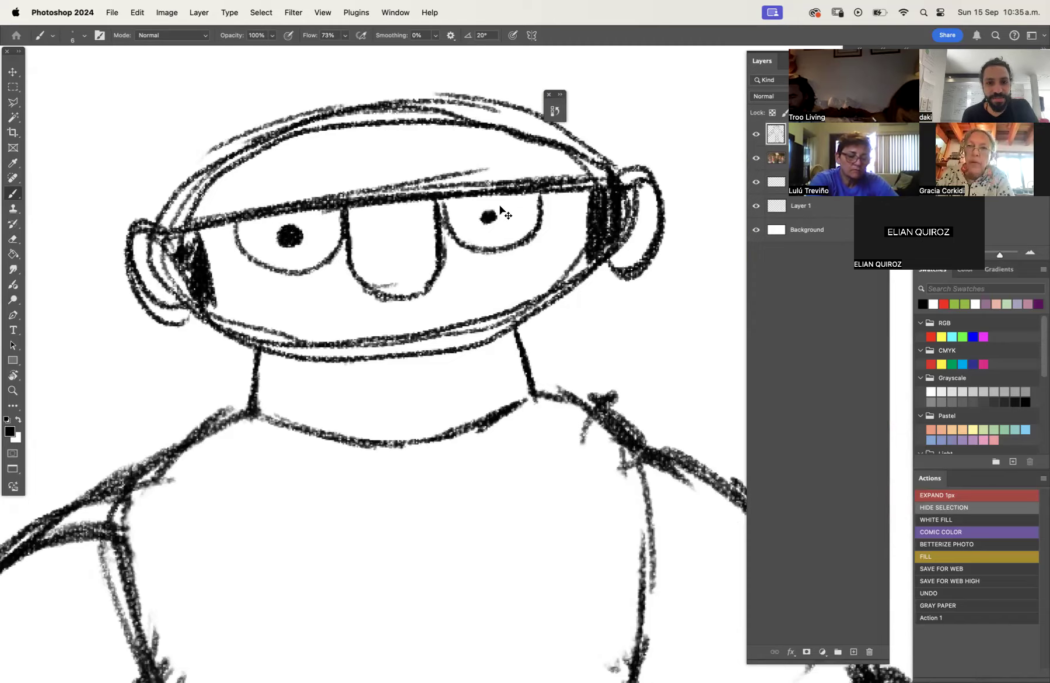
Try a wide smiling mouth and a shorter mouth stroke below the nose, and undo both.
mouse_move(237, 285)
mouse_down()
mouse_move(299, 317)
mouse_move(249, 292)
mouse_move(339, 320)
mouse_move(279, 304)
mouse_move(405, 322)
mouse_move(347, 321)
mouse_move(438, 311)
mouse_move(498, 279)
mouse_up()
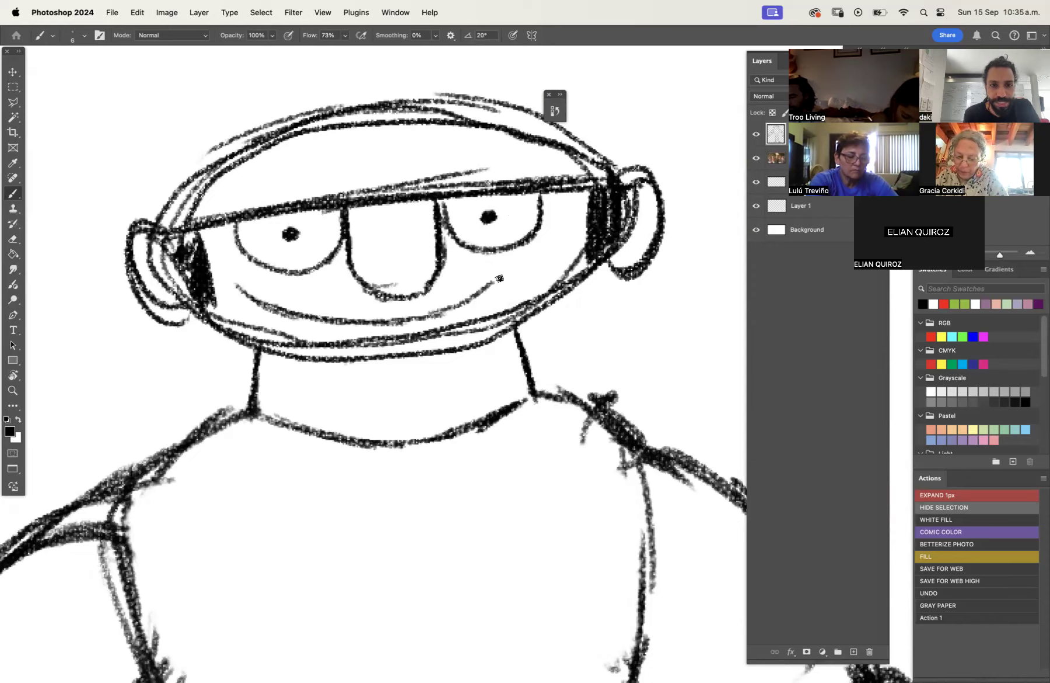
key(super+z)
key(super+z)
key(super+z)
key(super+z)
key(super+z)
drag(374, 324, 432, 314)
key(super+z)
key(super+z)
Draw a short, downturned, off-centre mouth low on the face, and view the whole character.
drag(264, 318, 348, 323)
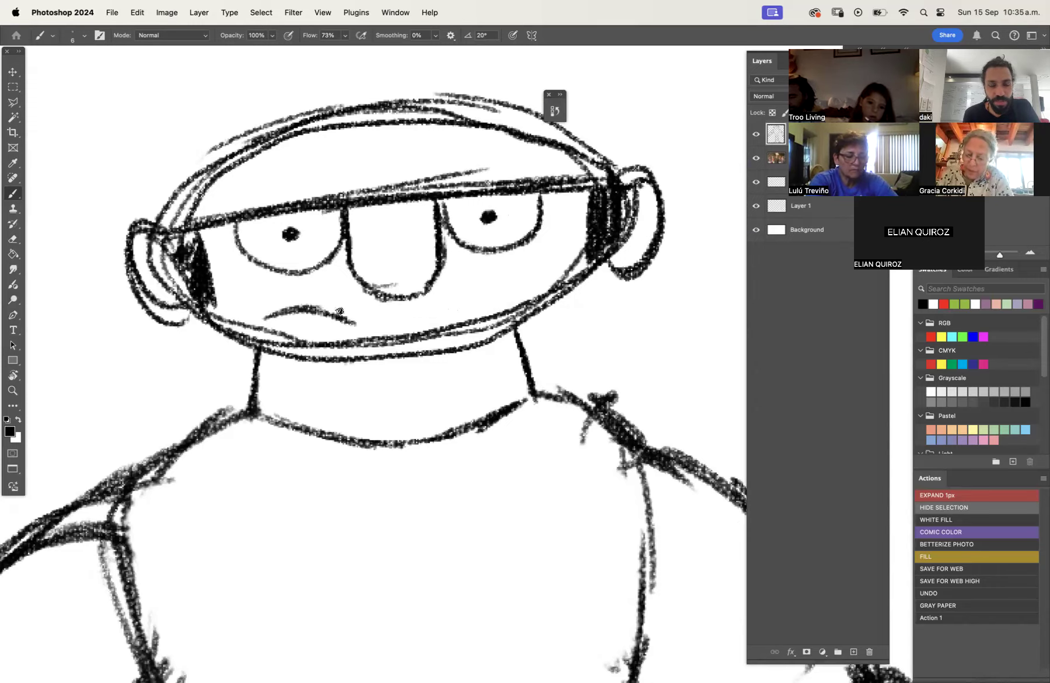
key(z)
drag(487, 295, 465, 335)
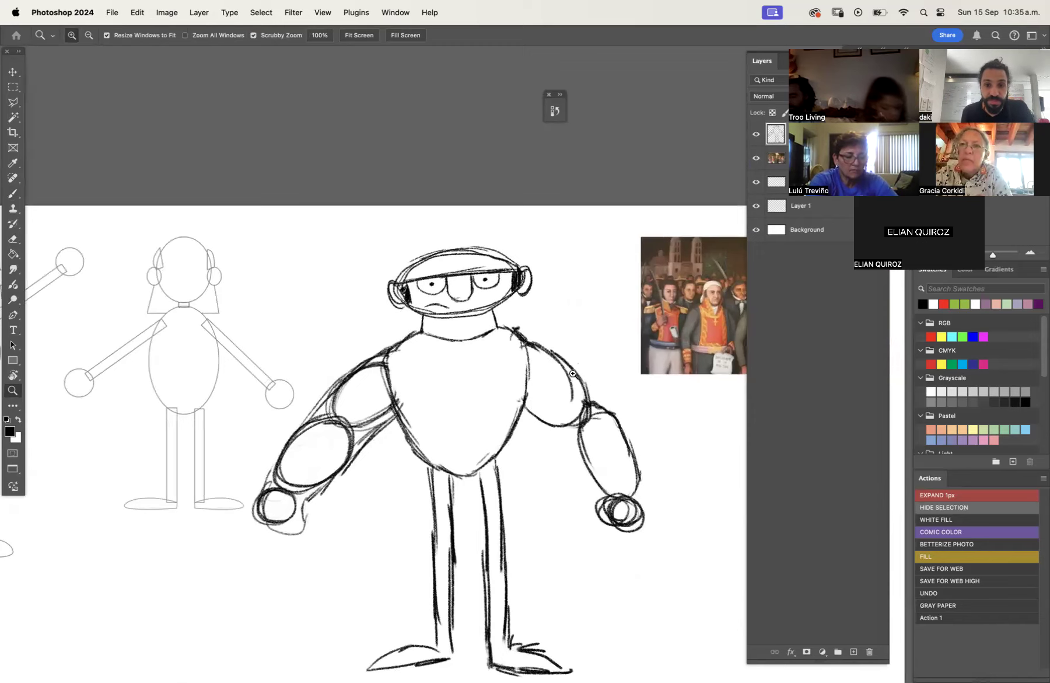
Move the reference painting below the muscular character at the lower canvas edge, clearing the space beside him.
mouse_move(571, 418)
mouse_down()
mouse_move(461, 385)
mouse_move(371, 376)
mouse_up()
key(v)
super+click(638, 229)
mouse_move(568, 235)
mouse_down()
mouse_move(560, 219)
mouse_move(557, 592)
mouse_move(546, 610)
mouse_move(549, 595)
mouse_up()
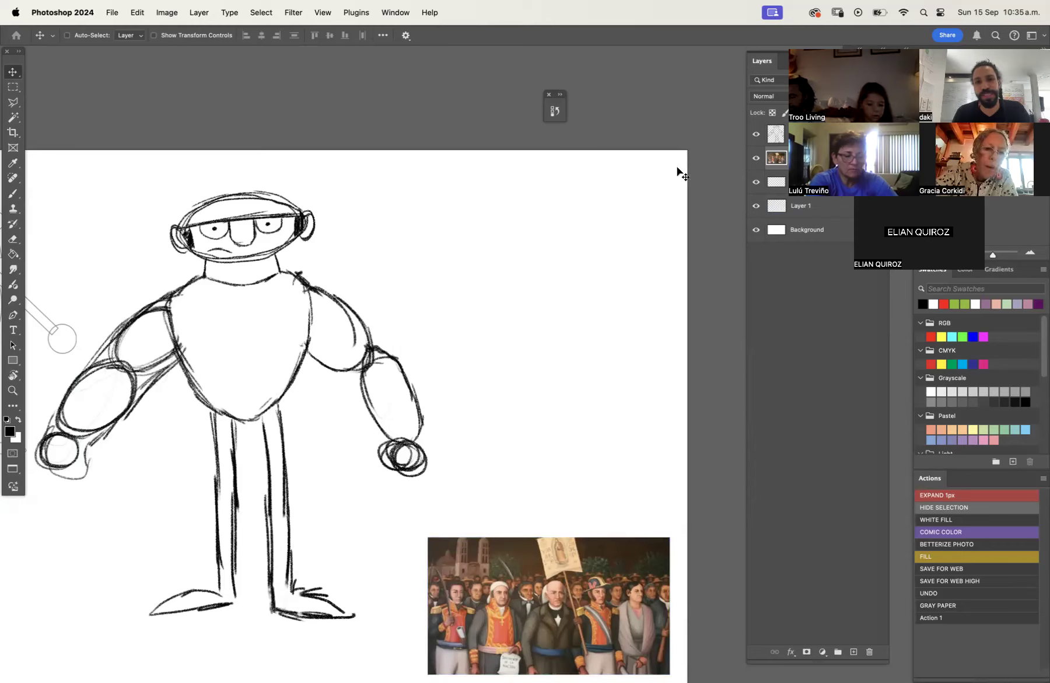
click(749, 135)
key(b)
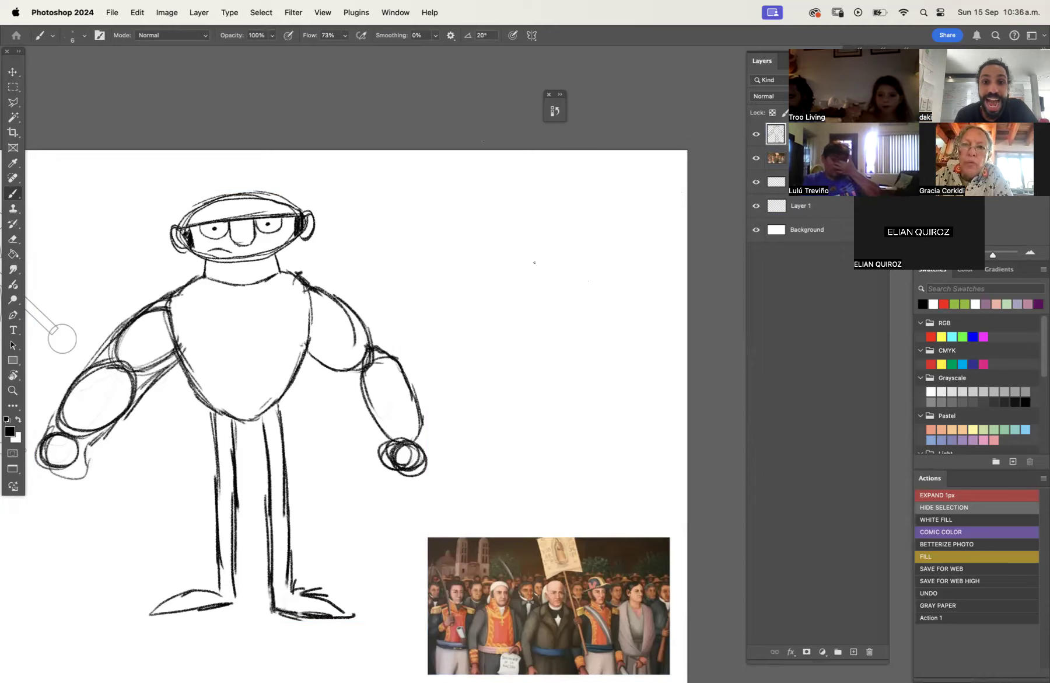
drag(396, 394, 700, 331)
drag(504, 375, 106, 377)
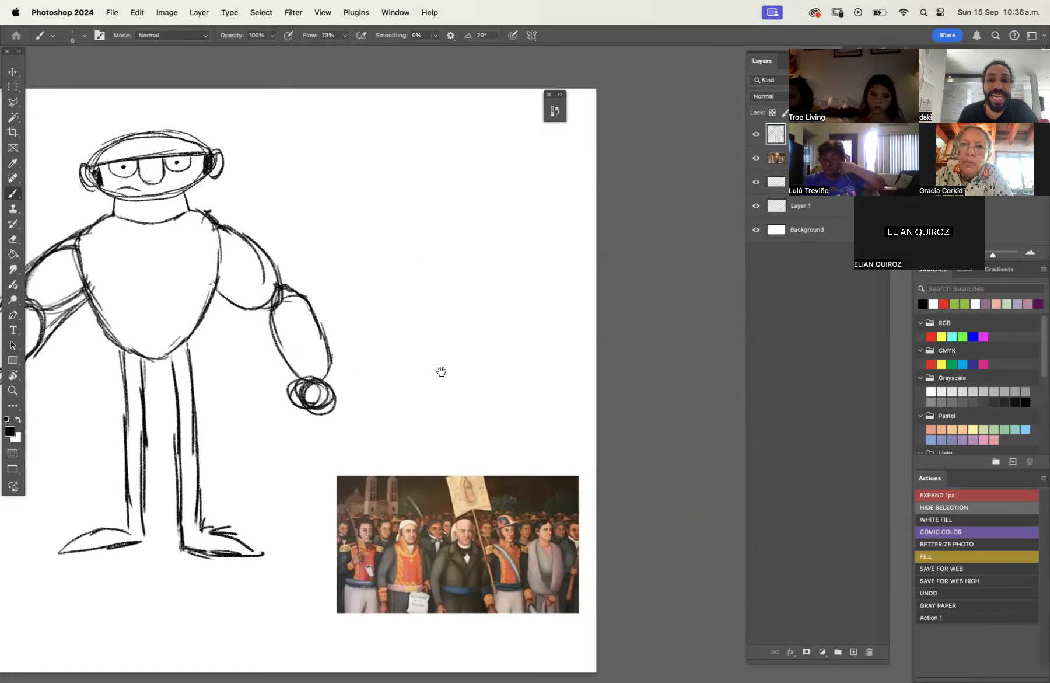
drag(441, 371, 436, 371)
key(v)
mouse_move(507, 519)
mouse_down()
mouse_move(266, 173)
mouse_move(325, 680)
mouse_up()
key(b)
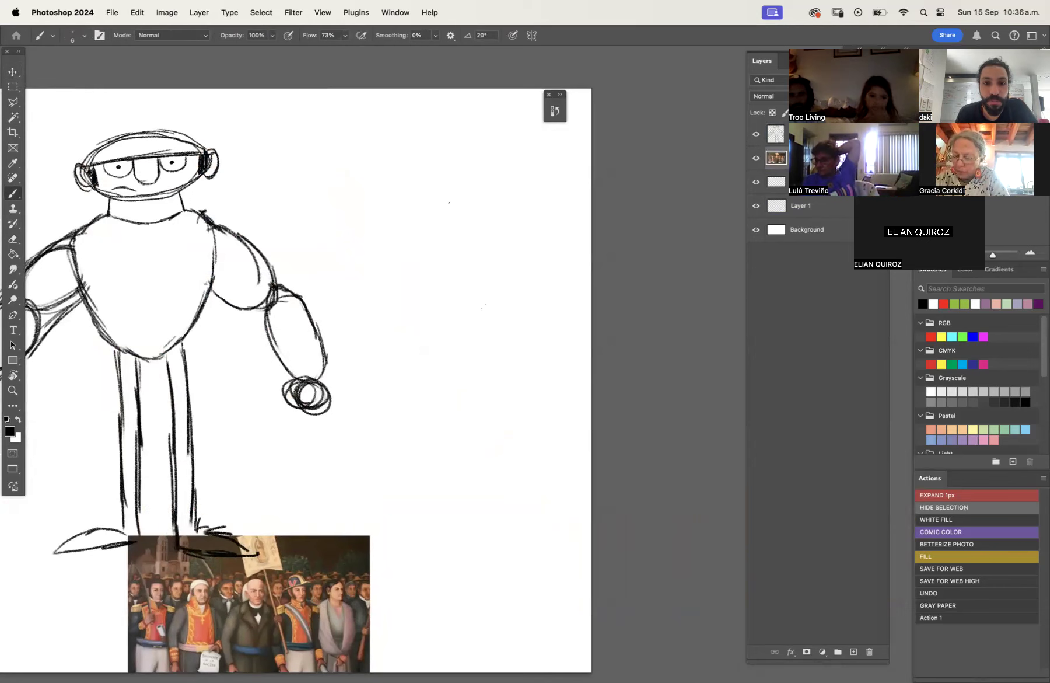
Sketch a tall, rounded elongated torso in the empty area beside the muscular character.
mouse_move(443, 217)
mouse_down()
mouse_move(444, 368)
mouse_move(448, 340)
mouse_move(485, 357)
mouse_move(472, 380)
mouse_move(500, 346)
mouse_move(505, 245)
mouse_up()
mouse_move(439, 251)
mouse_down()
mouse_move(462, 194)
mouse_move(507, 260)
mouse_move(489, 378)
mouse_up()
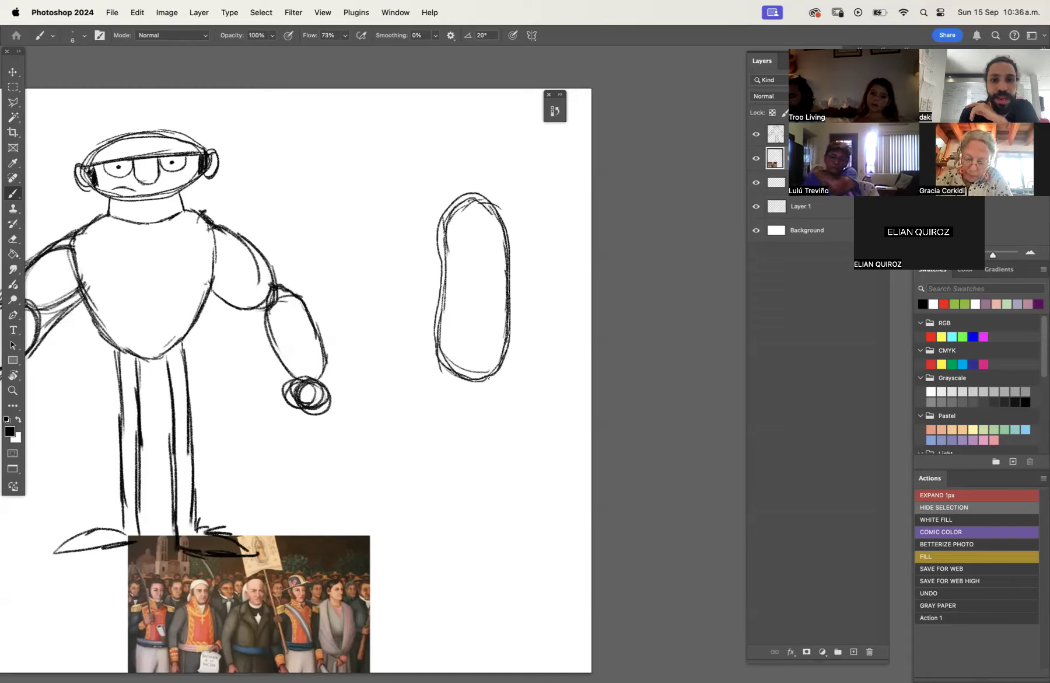
mouse_move(442, 256)
mouse_down()
mouse_move(443, 358)
mouse_move(511, 329)
mouse_move(501, 215)
mouse_move(442, 271)
mouse_up()
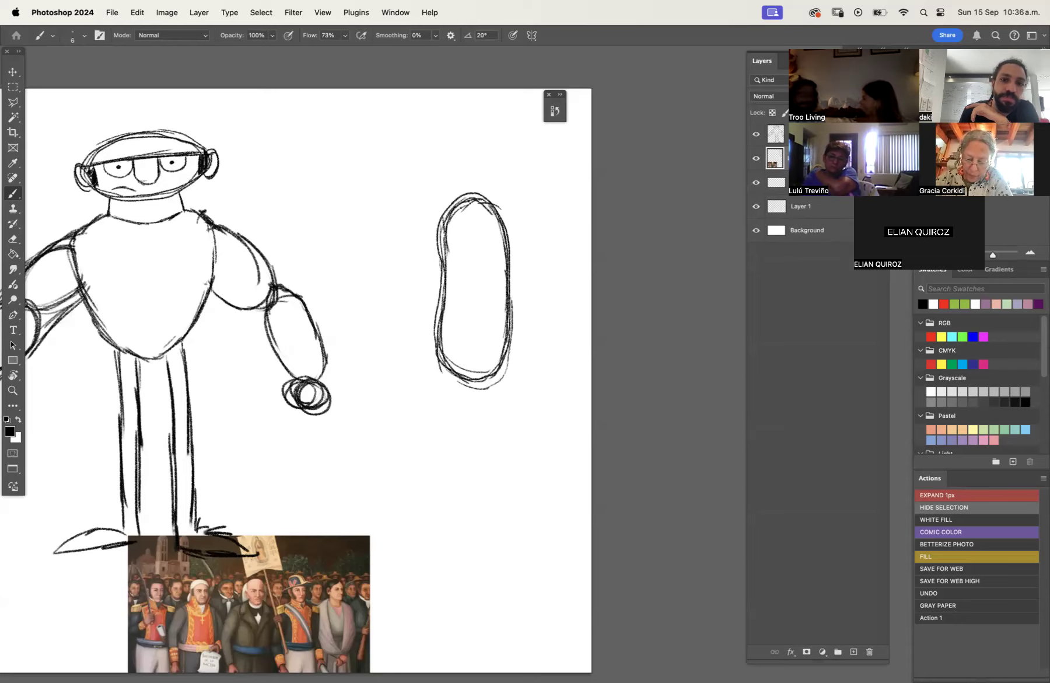
Narrow the new torso to about 63% of its width on its own layer, and retrace its outline with a tiny neck.
key(m)
mouse_move(410, 171)
mouse_down()
mouse_move(506, 429)
mouse_move(525, 419)
mouse_up()
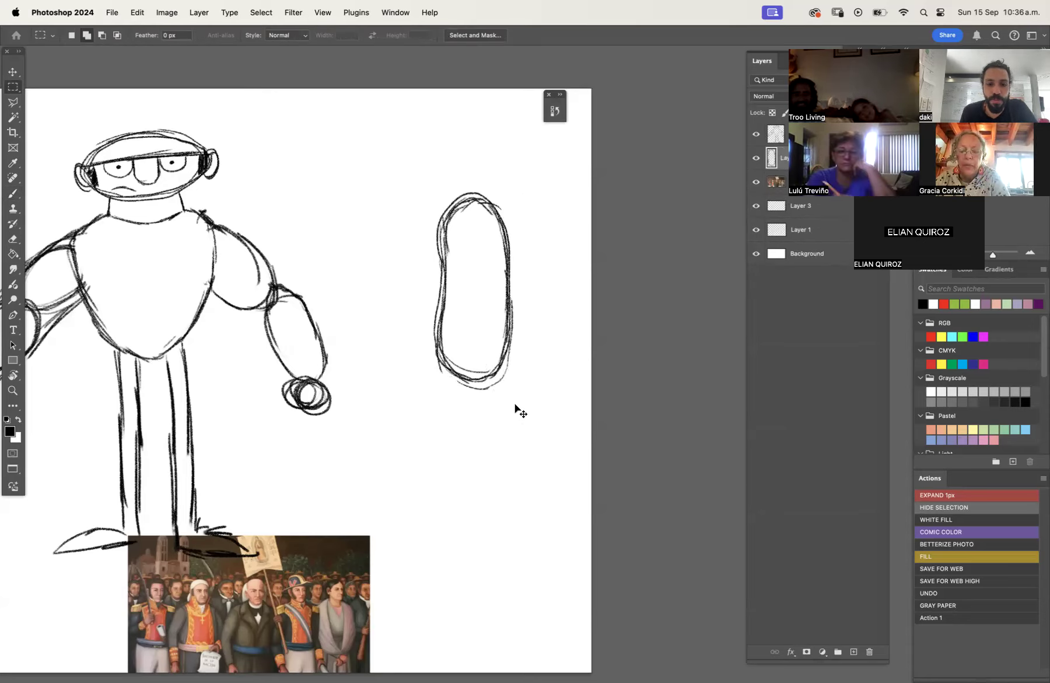
key(ctrl+j)
key(ctrl+t)
drag(509, 289, 483, 287)
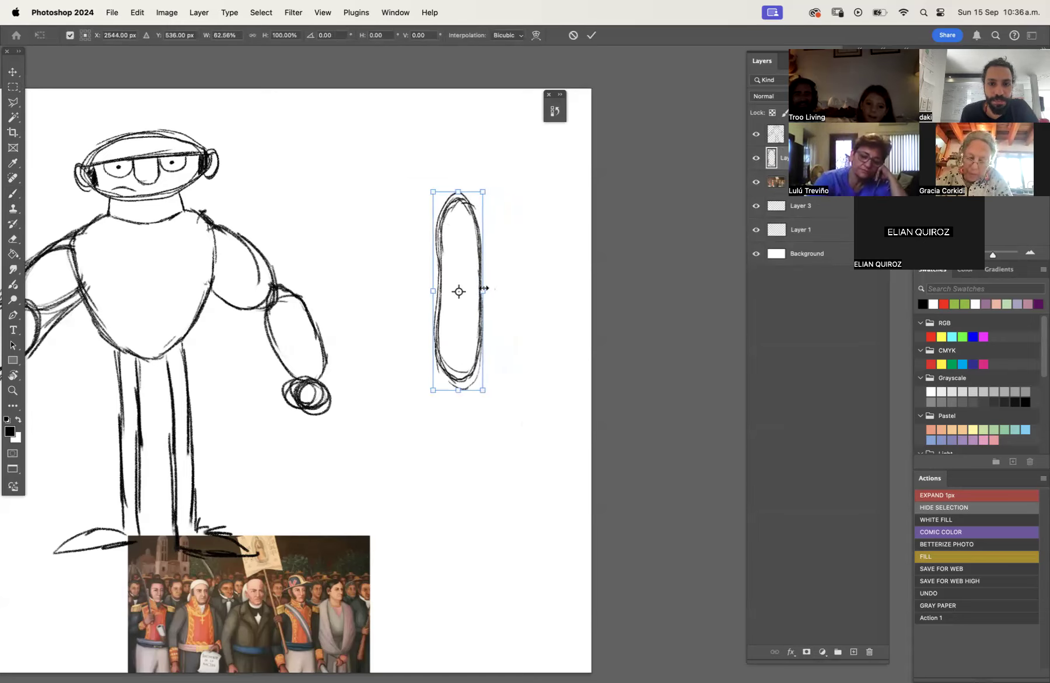
key(Return)
key(b)
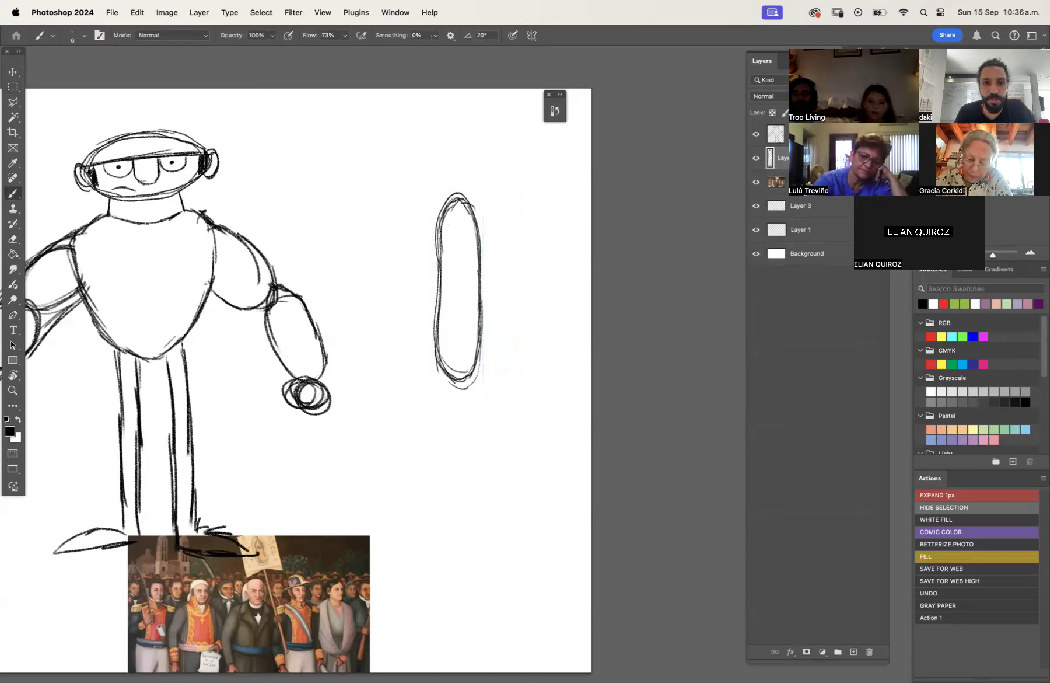
mouse_move(482, 354)
mouse_down()
mouse_move(447, 372)
mouse_move(438, 285)
mouse_move(454, 198)
mouse_up()
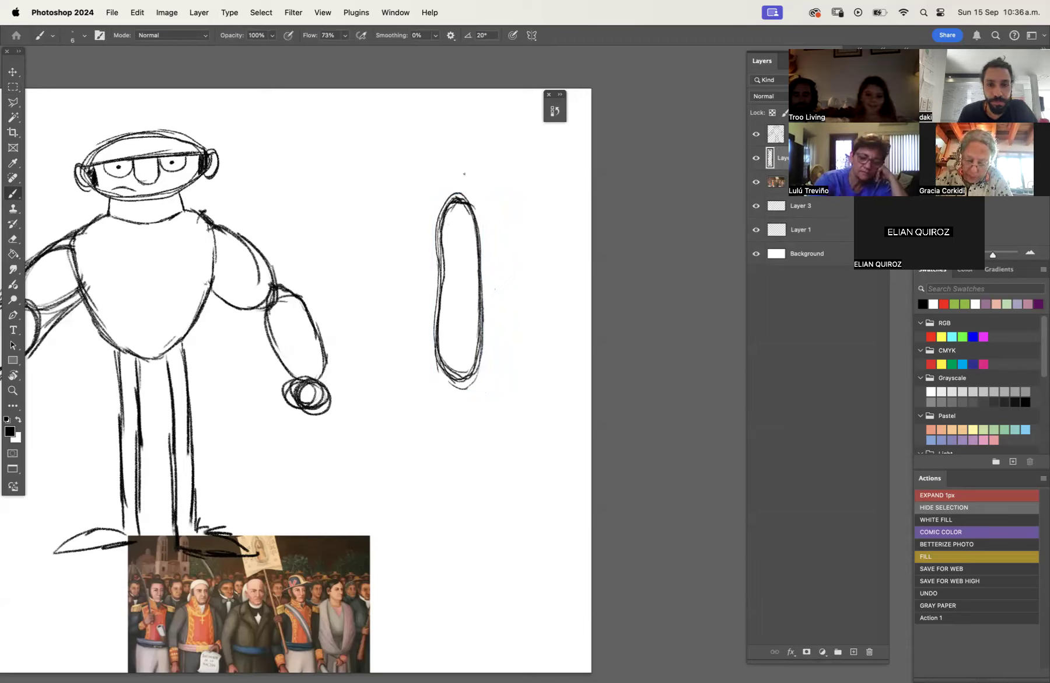
drag(454, 198, 461, 190)
Draw a long, thin left leg below the narrow torso, with a pointed foot facing outward.
drag(499, 425, 501, 330)
drag(447, 279, 449, 425)
drag(442, 318, 447, 468)
drag(441, 375, 448, 513)
drag(436, 425, 449, 522)
drag(449, 288, 452, 426)
drag(447, 343, 455, 506)
drag(447, 415, 444, 522)
drag(452, 279, 443, 415)
mouse_move(449, 383)
mouse_down()
mouse_move(452, 489)
mouse_move(403, 529)
mouse_up()
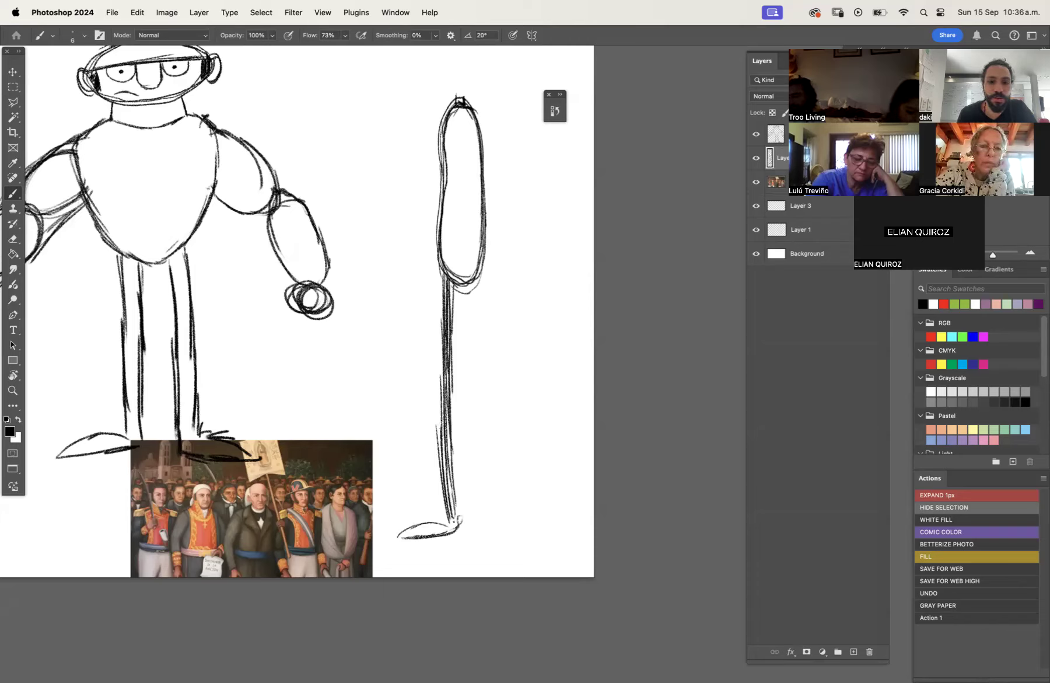
Draw a matching thin right leg with an outward-pointing foot, and reinforce the outlines of both feet.
drag(465, 287, 478, 468)
drag(470, 390, 477, 505)
mouse_move(470, 451)
mouse_down()
mouse_move(475, 532)
mouse_move(515, 531)
mouse_up()
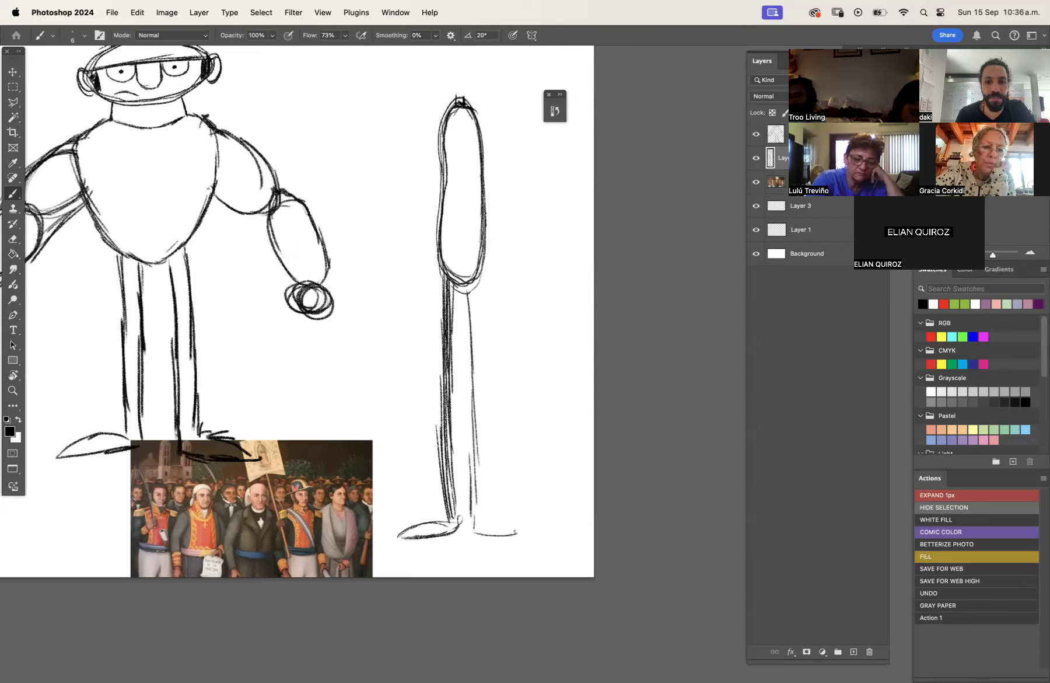
drag(481, 358, 489, 489)
drag(485, 421, 486, 509)
drag(481, 452, 482, 515)
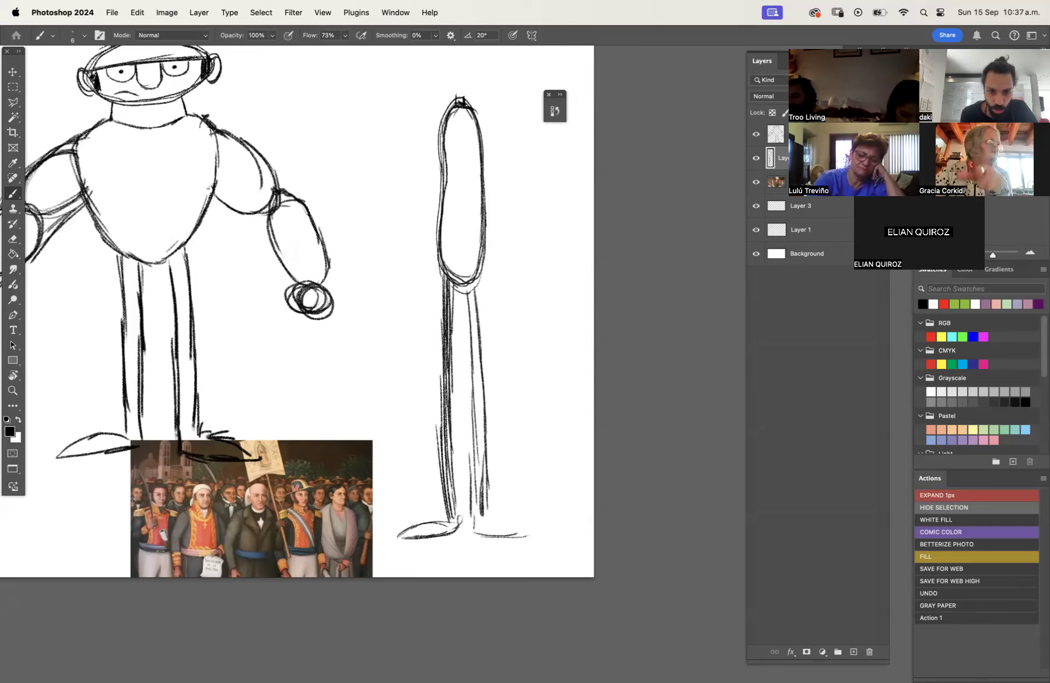
drag(478, 539, 539, 534)
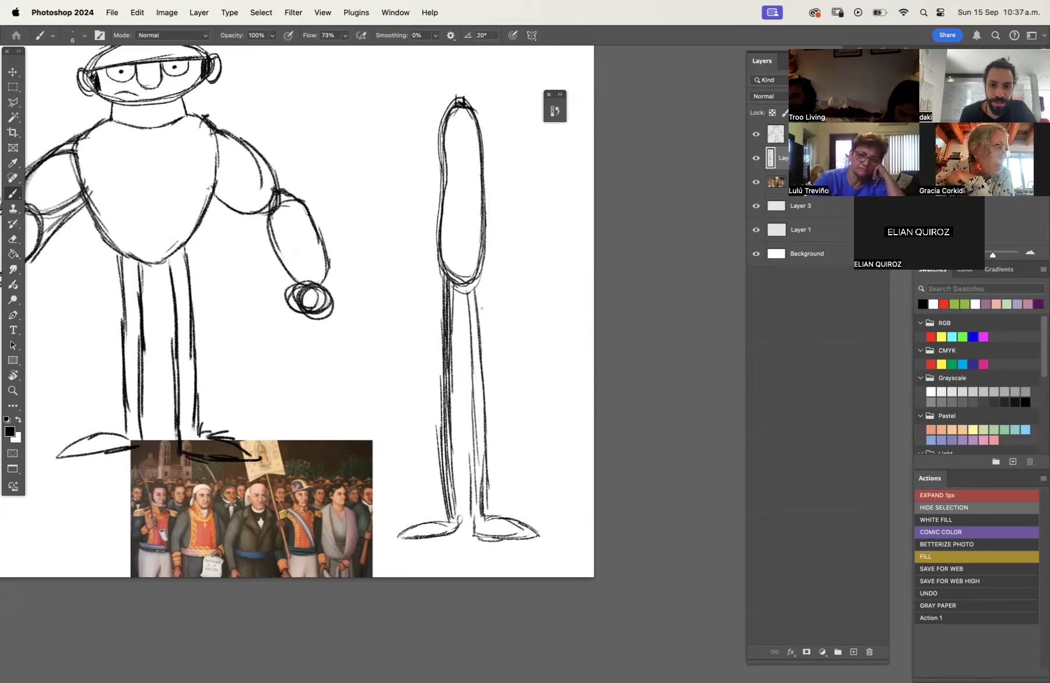
drag(465, 286, 473, 452)
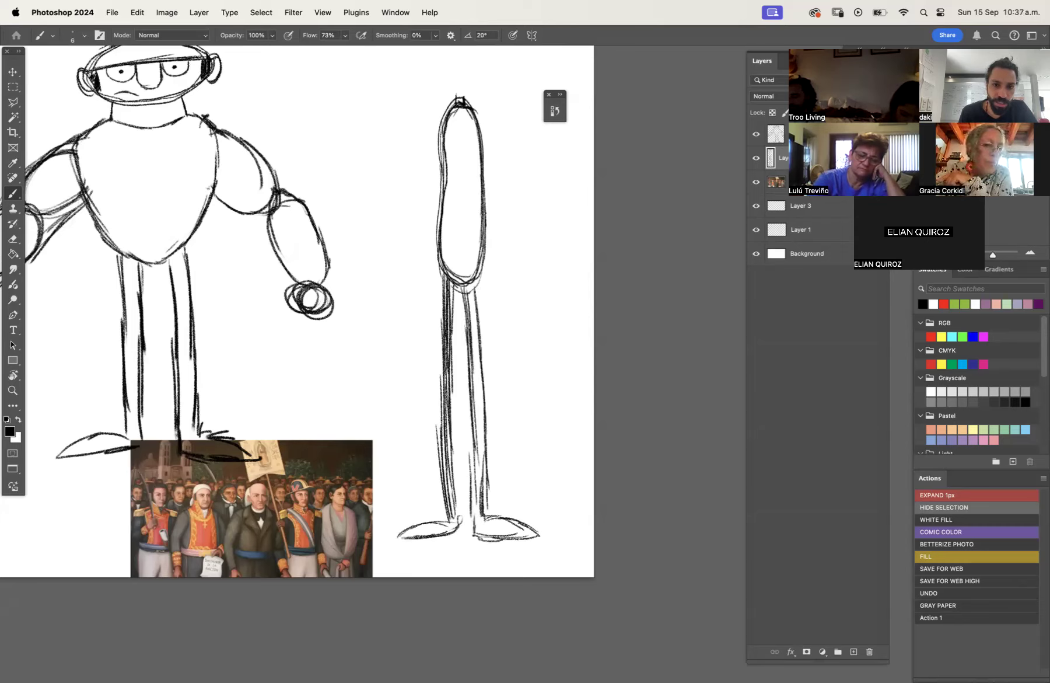
drag(483, 302, 478, 514)
drag(394, 541, 457, 533)
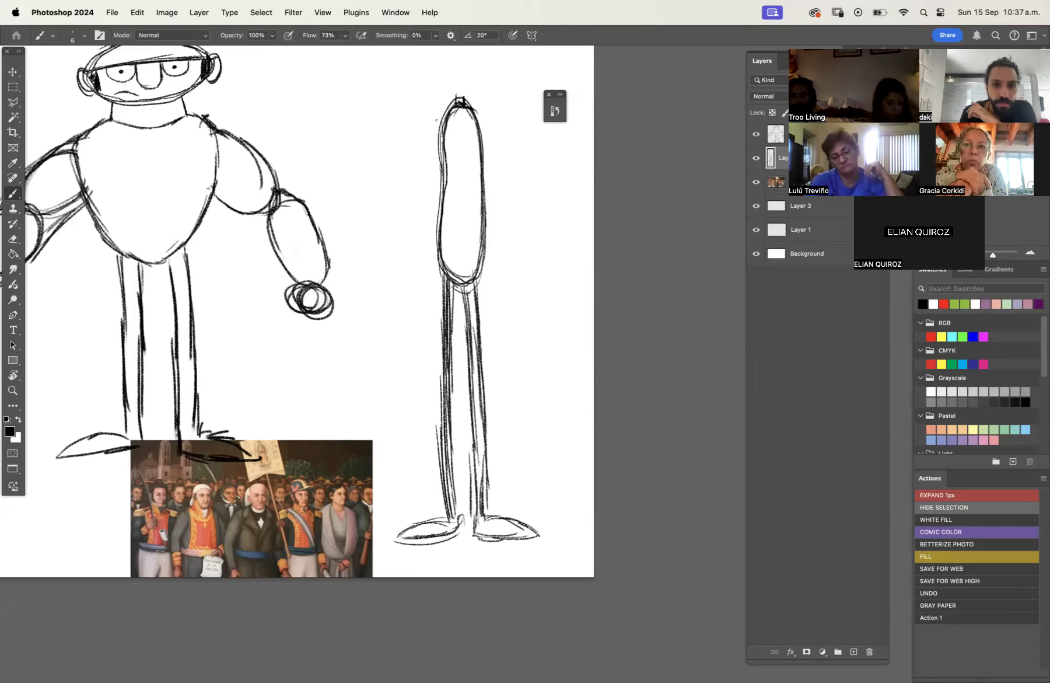
Draw a long, thin, curved arm ending in a round hand on each side of the narrow torso.
mouse_move(443, 114)
mouse_down()
mouse_move(416, 165)
mouse_move(404, 308)
mouse_move(425, 186)
mouse_move(408, 305)
mouse_up()
mouse_move(413, 244)
mouse_down()
mouse_move(402, 344)
mouse_move(411, 309)
mouse_up()
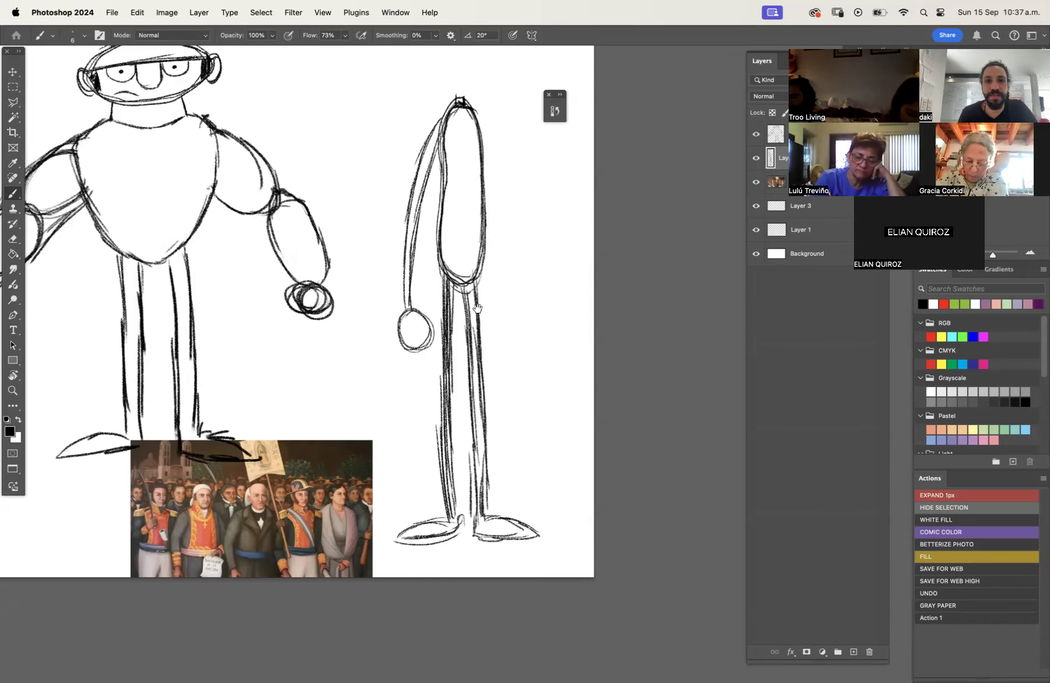
drag(477, 308, 416, 341)
drag(412, 143, 452, 224)
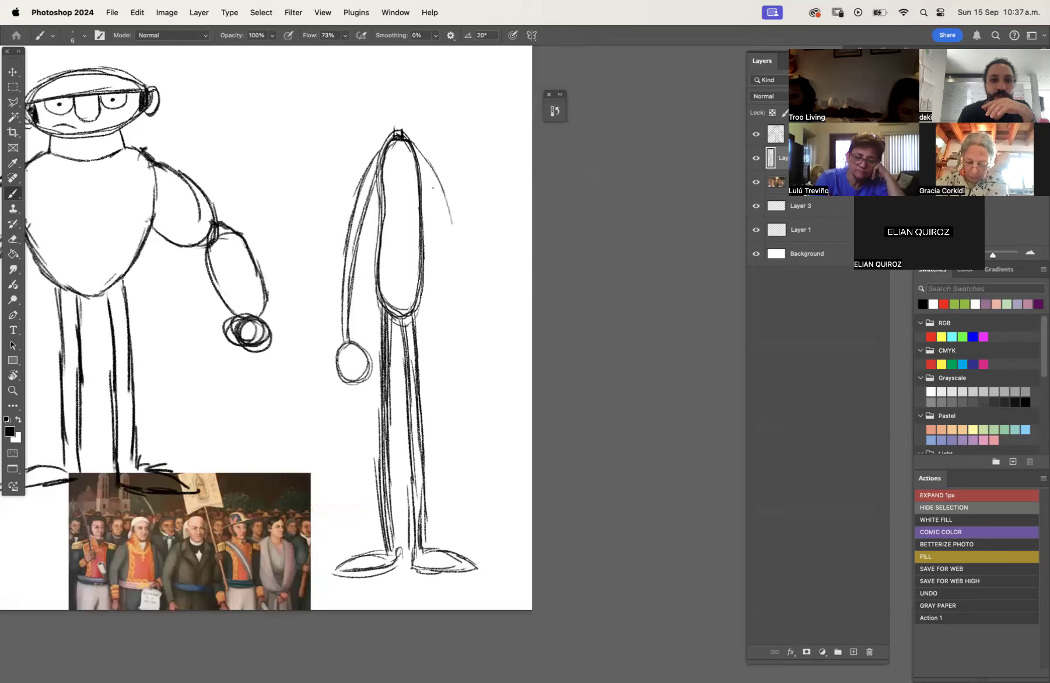
drag(420, 168, 450, 239)
drag(439, 193, 458, 284)
drag(444, 222, 461, 335)
mouse_move(455, 285)
mouse_down()
mouse_move(460, 343)
mouse_move(443, 345)
mouse_move(454, 345)
mouse_up()
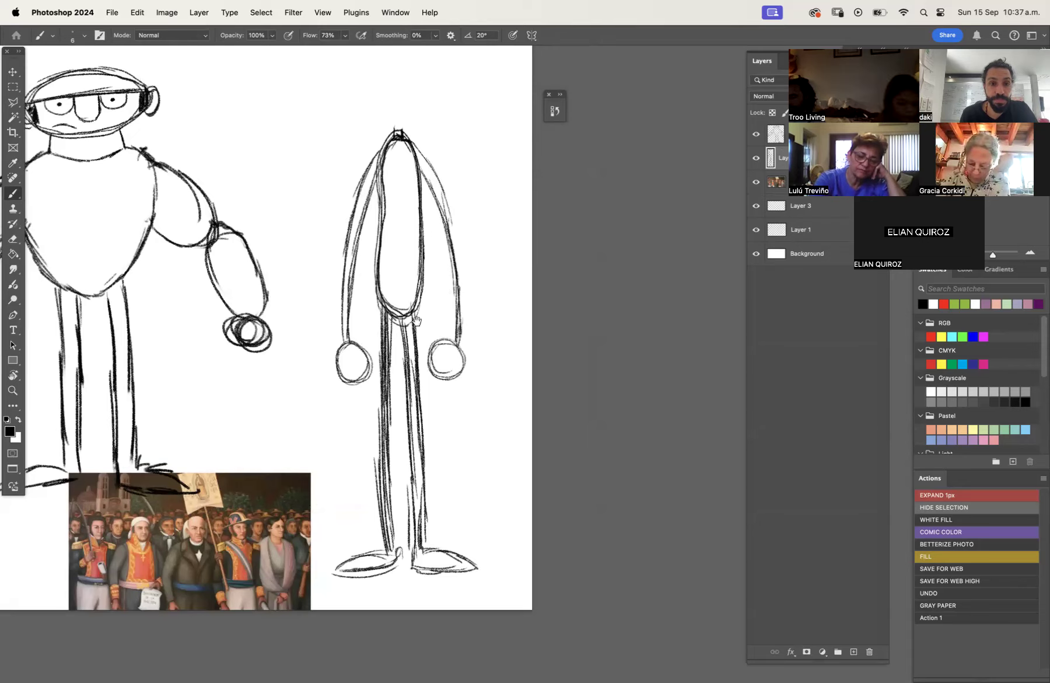
Try a tall, narrow head with a line across the forehead above the slim body, and undo it.
drag(416, 320, 440, 346)
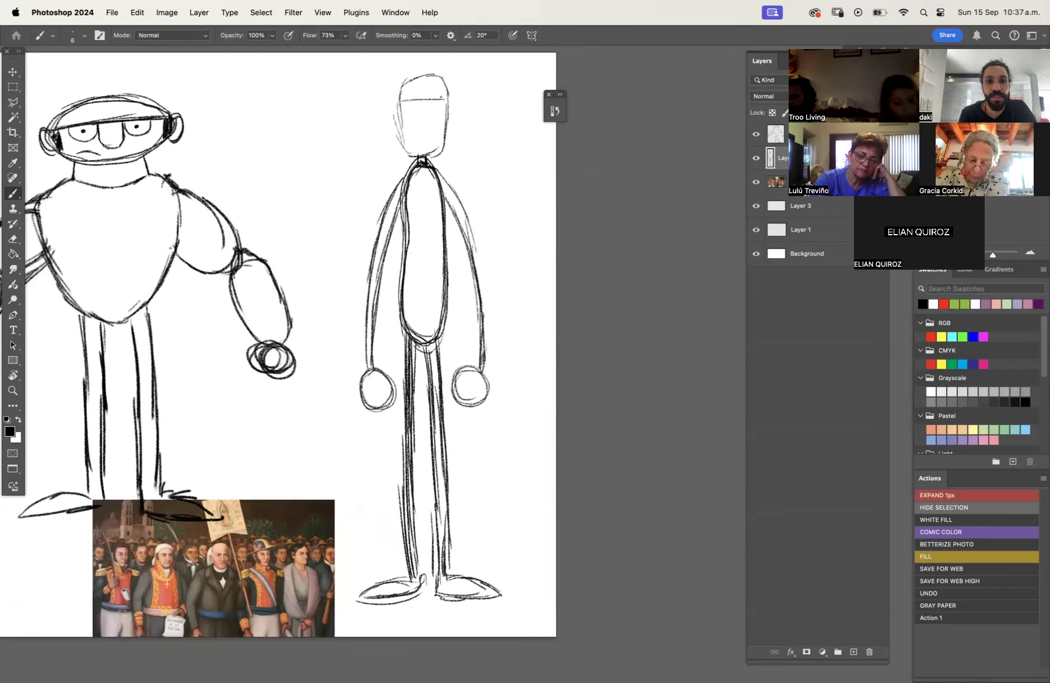
key(super+z)
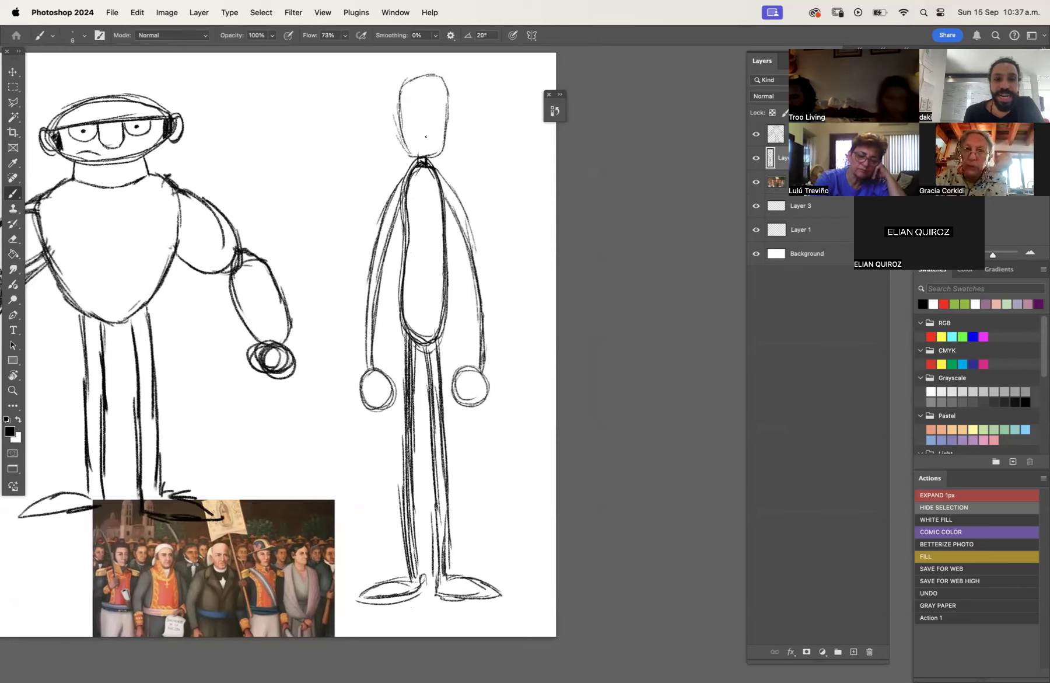
key(super+z)
key(super+z)
key(super+z)
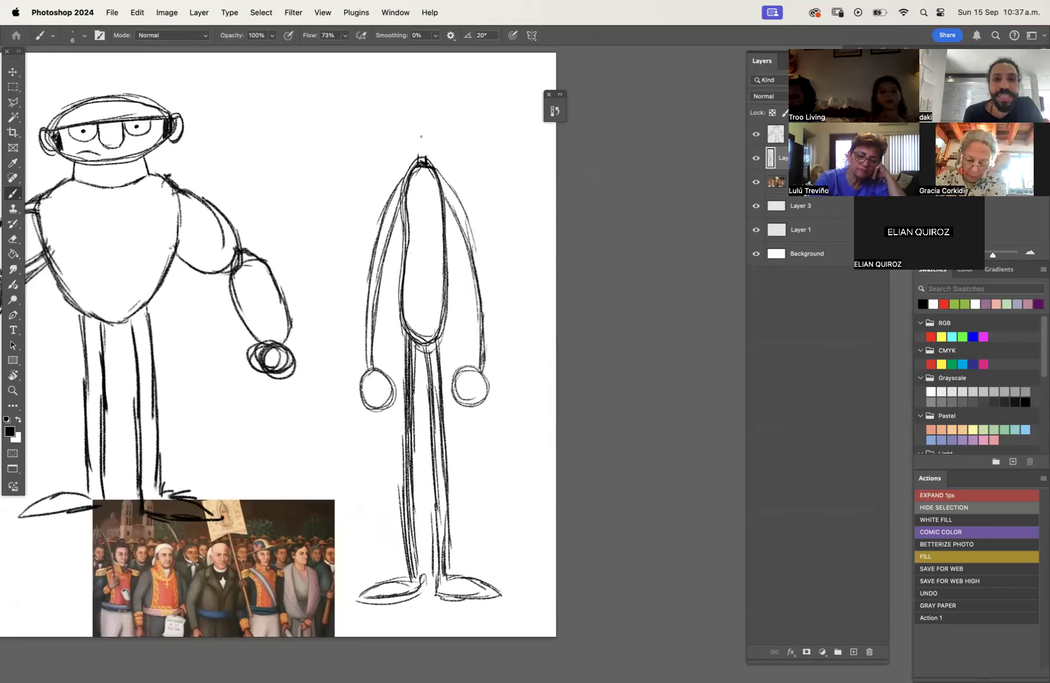
Draw a wide oval head with a domed crown above the slim body, and add a round ear on each side.
mouse_move(448, 91)
mouse_down()
mouse_move(438, 156)
mouse_move(394, 96)
mouse_move(353, 138)
mouse_up()
mouse_move(484, 117)
mouse_down()
mouse_move(415, 95)
mouse_move(420, 155)
mouse_move(443, 95)
mouse_move(356, 127)
mouse_move(445, 150)
mouse_up()
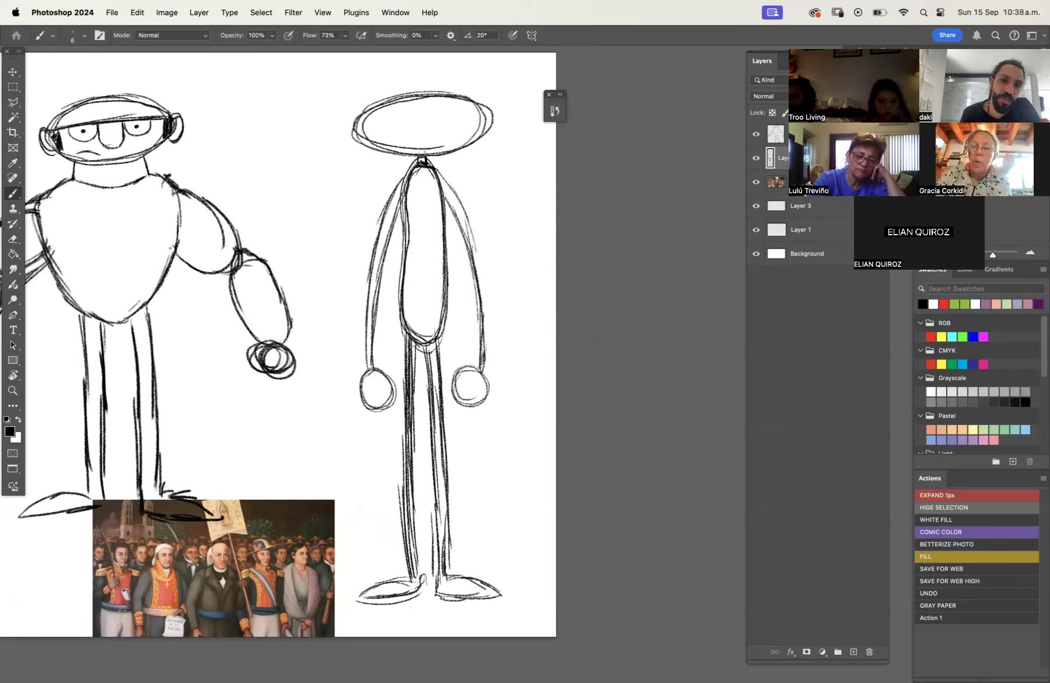
mouse_move(360, 111)
mouse_down()
mouse_move(432, 69)
mouse_move(477, 114)
mouse_move(441, 67)
mouse_move(371, 93)
mouse_move(350, 142)
mouse_up()
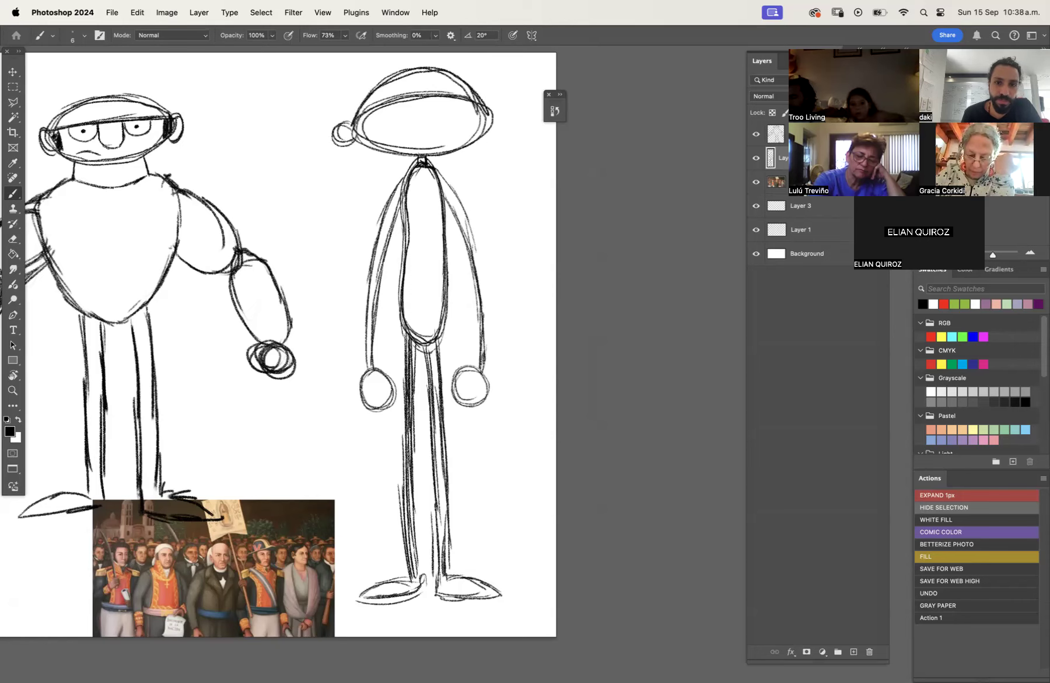
drag(453, 193, 401, 198)
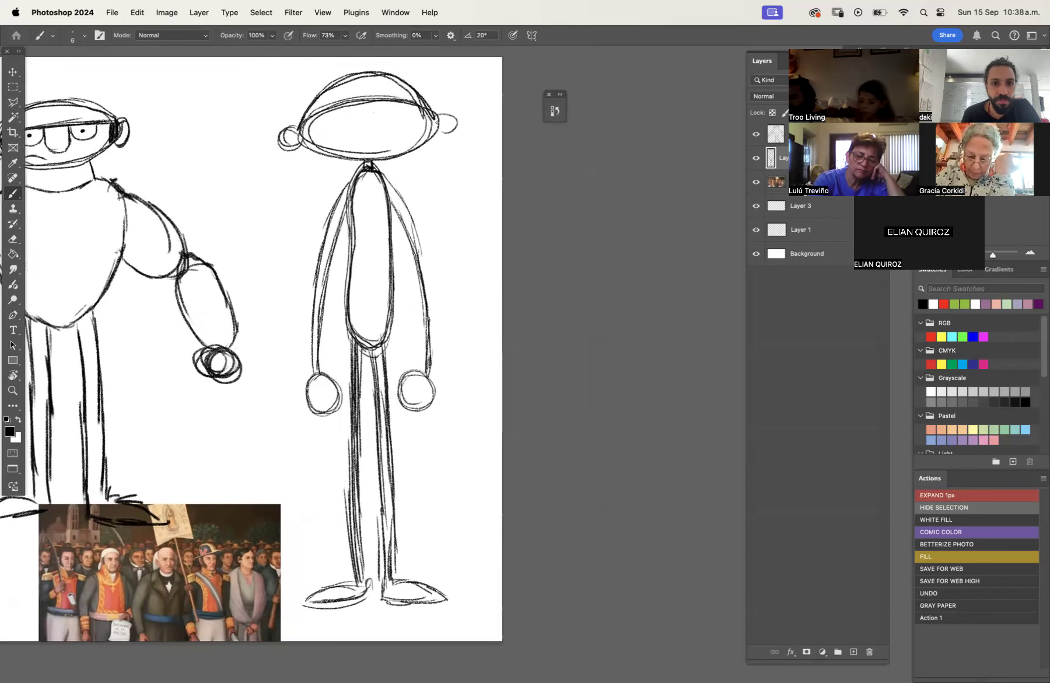
drag(439, 117, 444, 134)
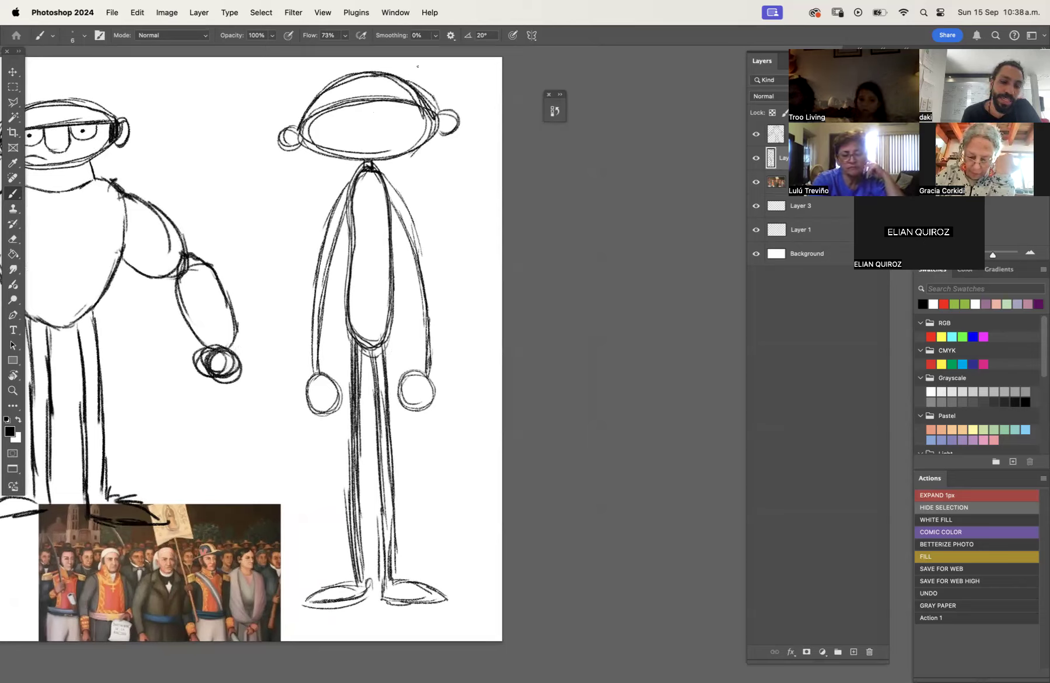
Erase the rough upper-right edge of the slim character's head, and redraw it as a cleaner curve.
key(e)
mouse_move(420, 96)
mouse_down()
mouse_move(429, 114)
mouse_move(420, 117)
mouse_move(423, 108)
mouse_up()
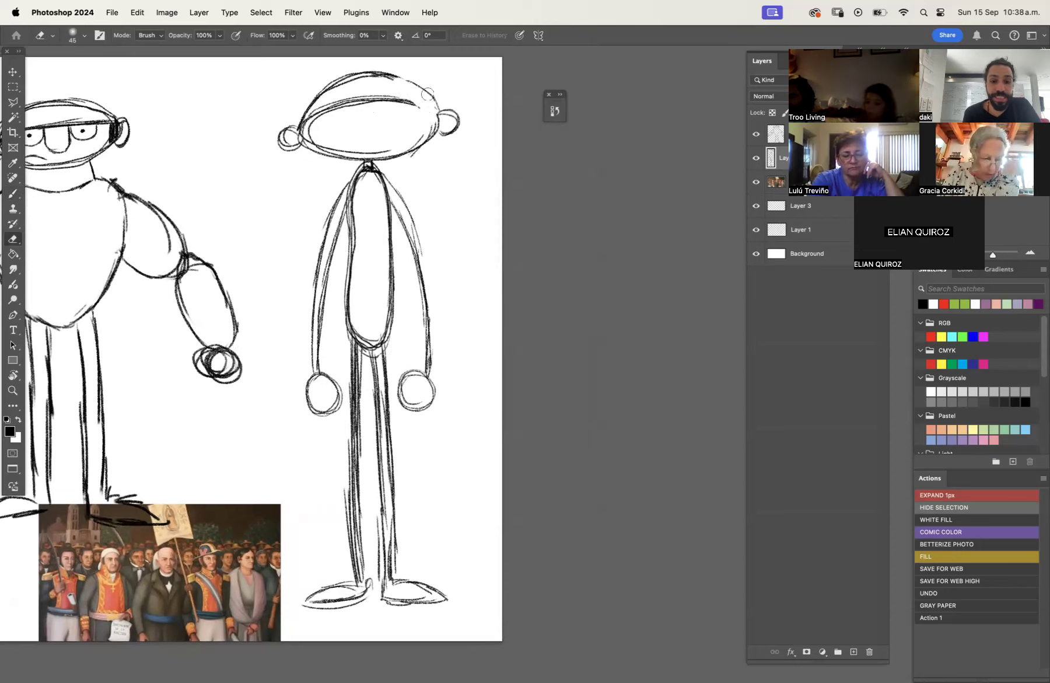
key(b)
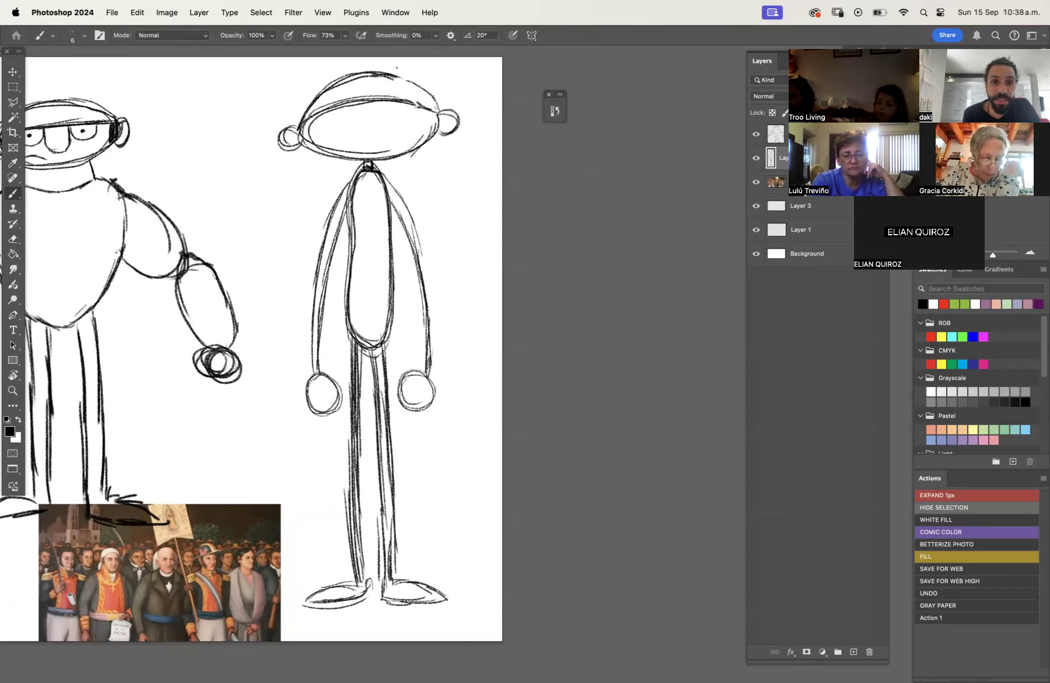
drag(401, 77, 433, 109)
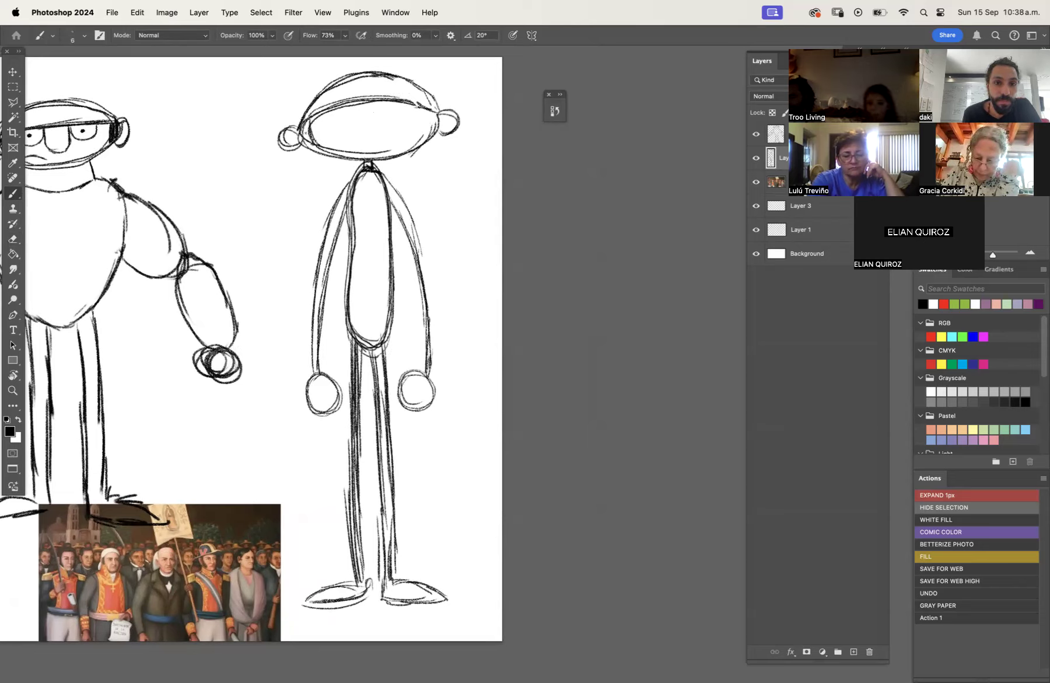
Shade a dark sideburn beside each ear, and draw a wide oval nose with two small dot eyes above it.
drag(304, 122, 309, 151)
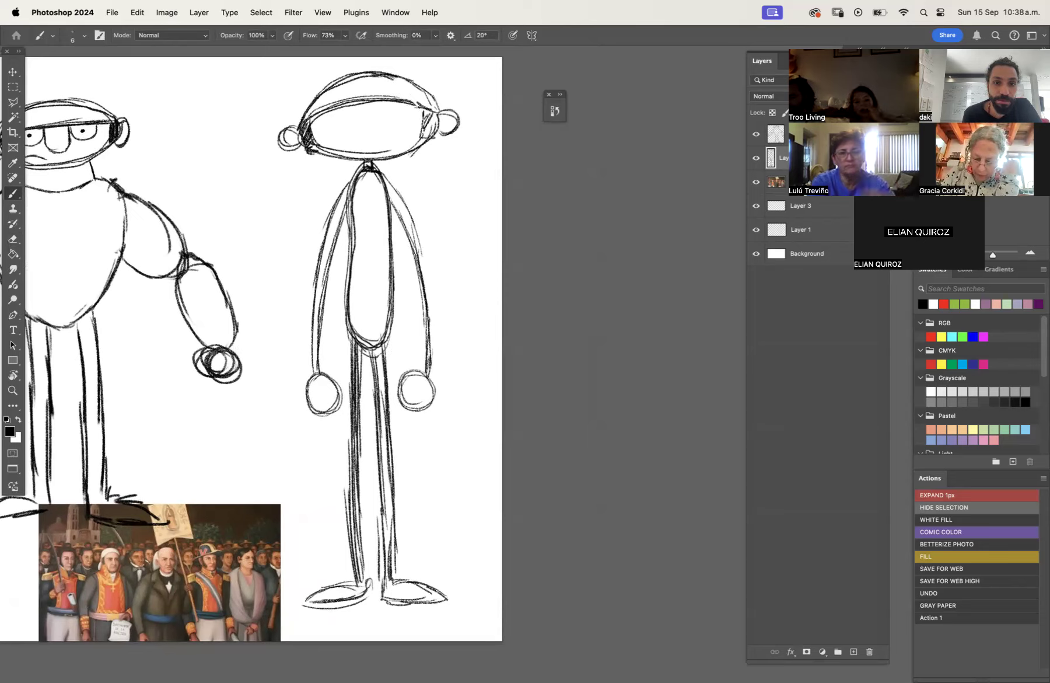
drag(422, 112, 431, 136)
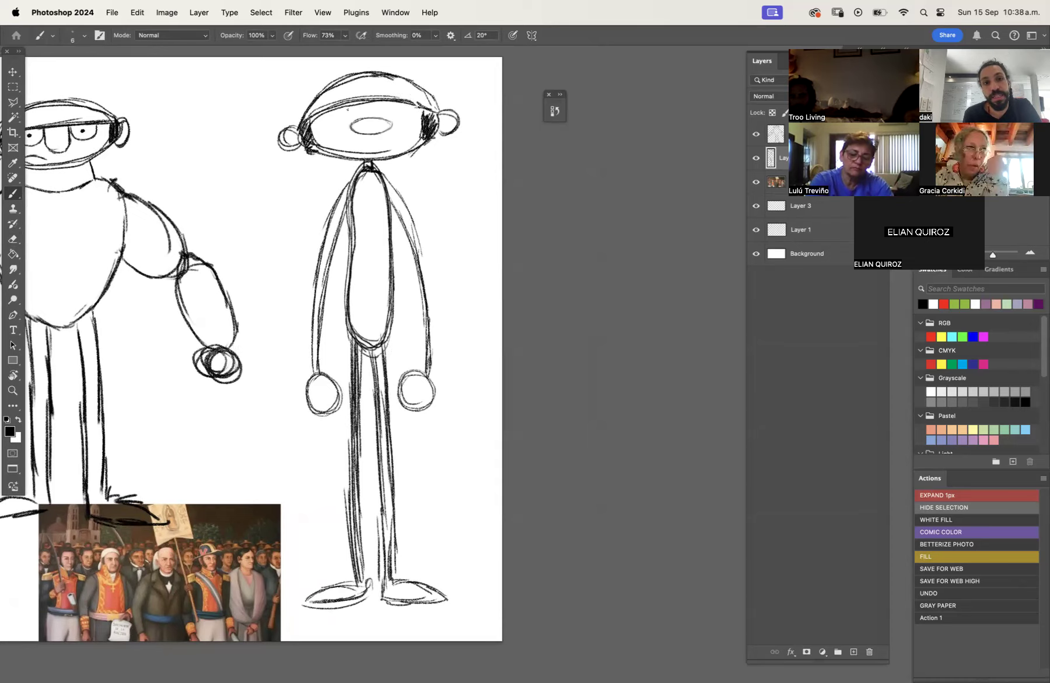
drag(384, 111, 388, 113)
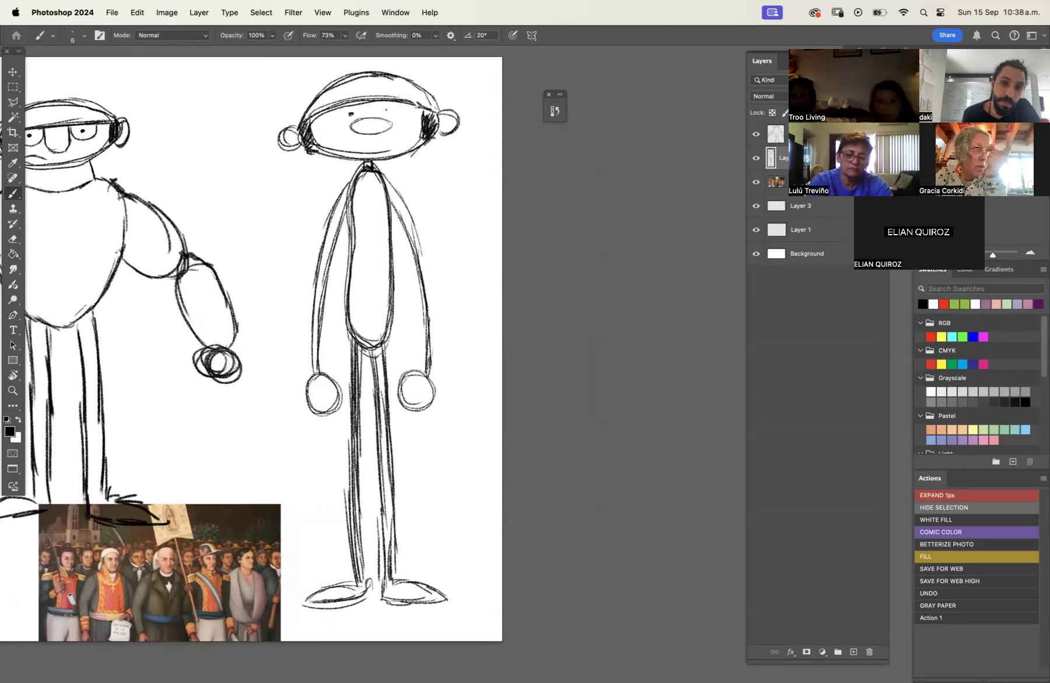
Erase the leftover inner line below the nose, draw a wide curved smile, and view both characters together.
key(e)
drag(321, 146, 397, 146)
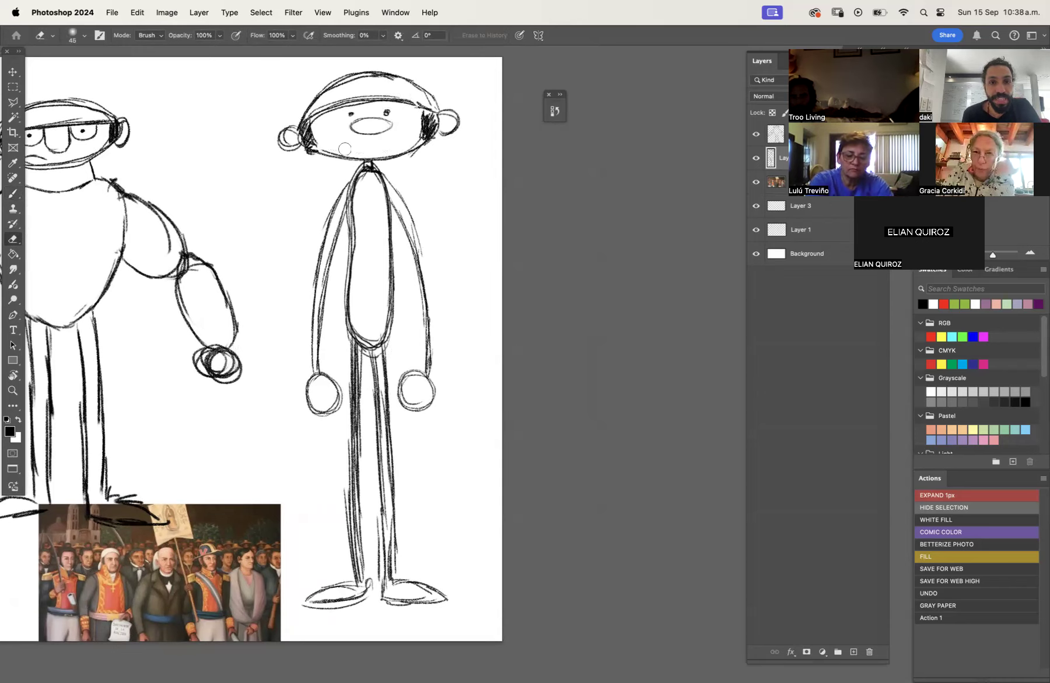
key(b)
mouse_move(331, 134)
mouse_down()
mouse_move(408, 136)
mouse_move(391, 145)
mouse_up()
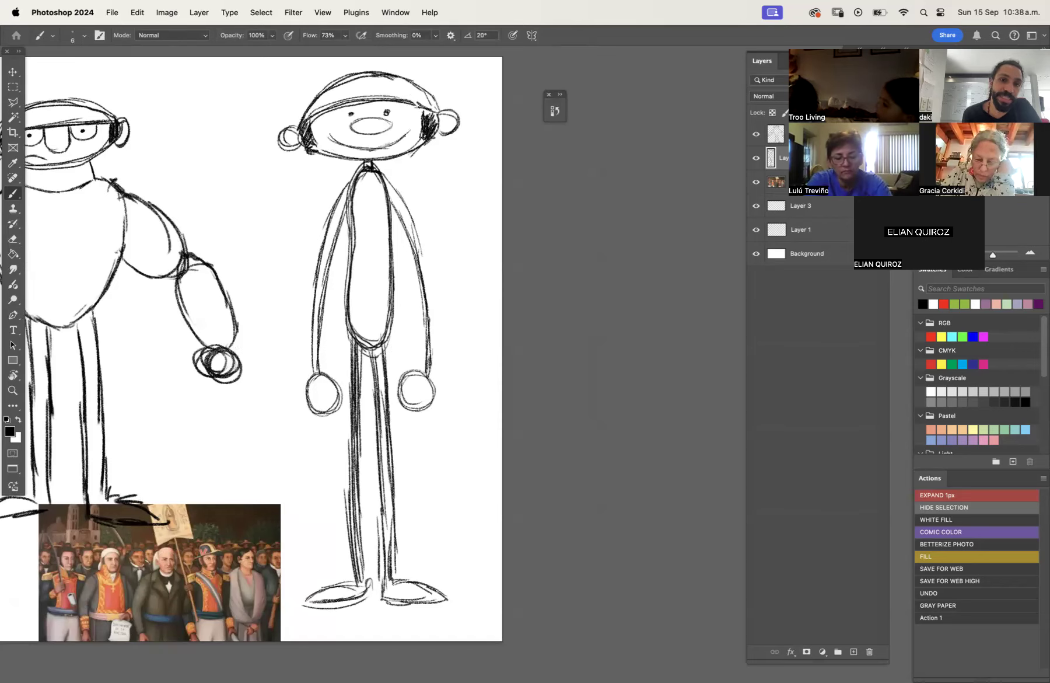
key(z)
alt+click(404, 242)
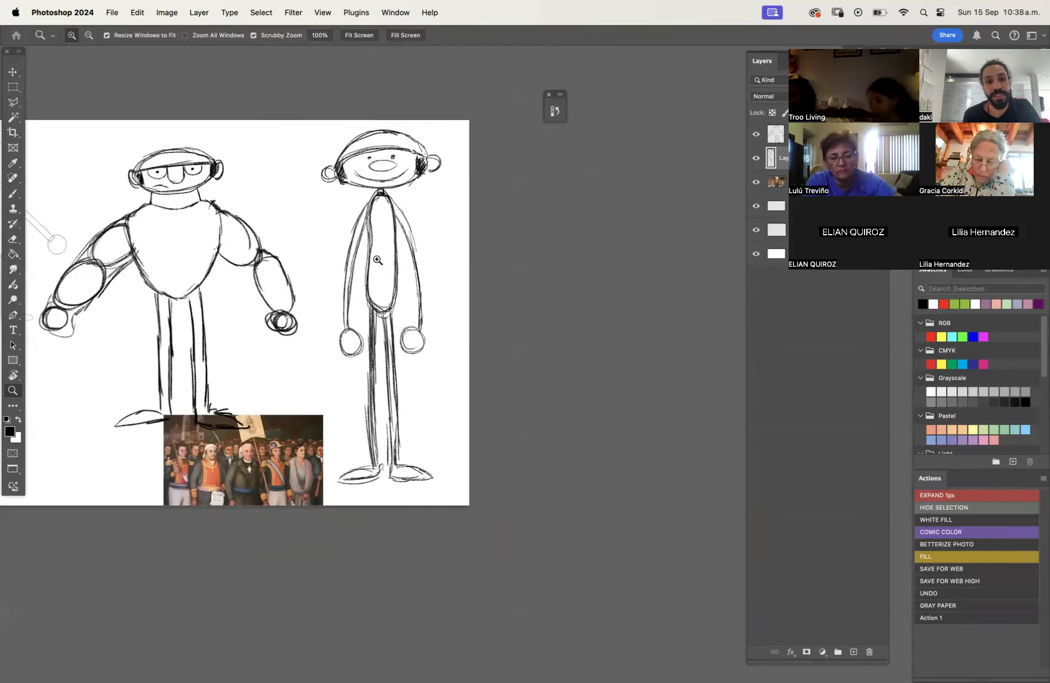
Hide the painting reference, and scale the slim character down to about 80% so it matches the muscular character's height.
drag(308, 307, 555, 321)
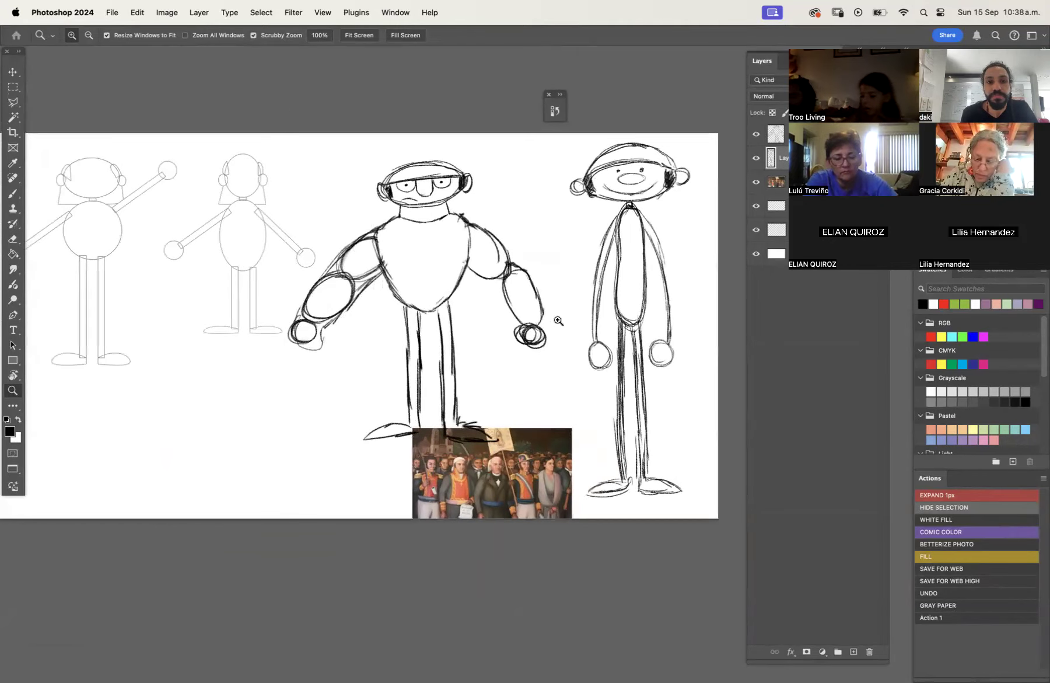
click(757, 183)
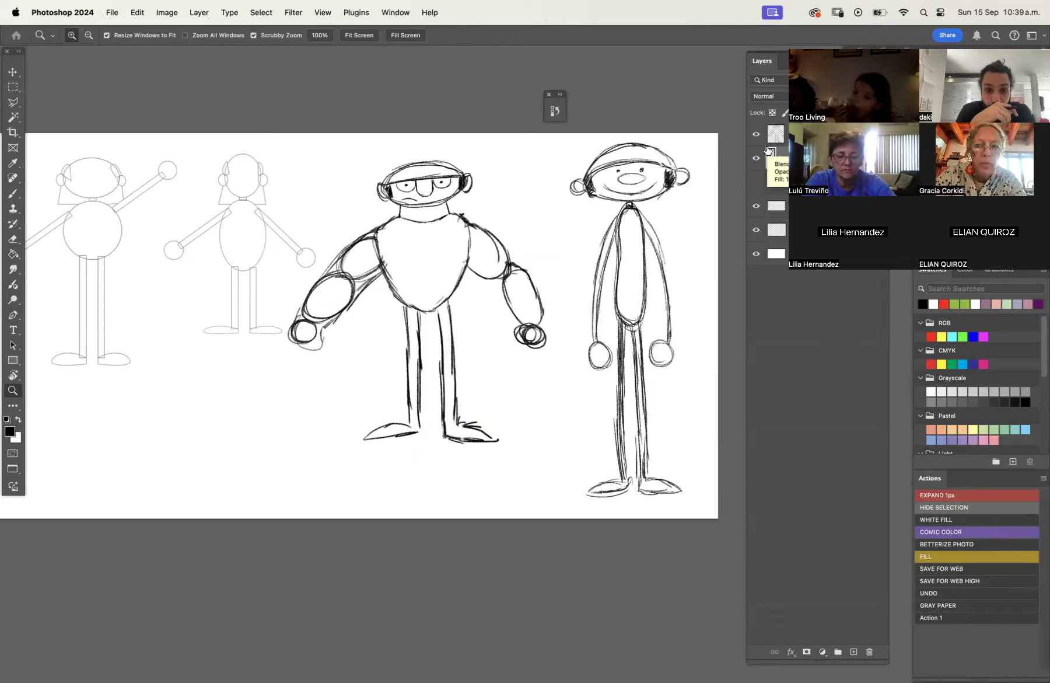
alt+click(467, 331)
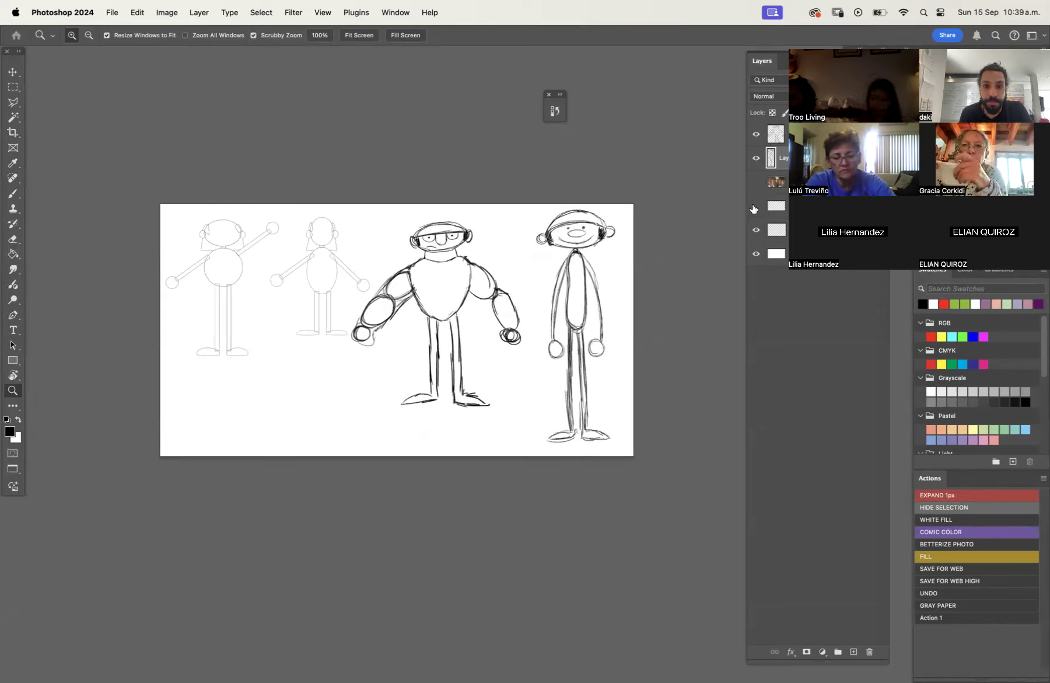
click(775, 209)
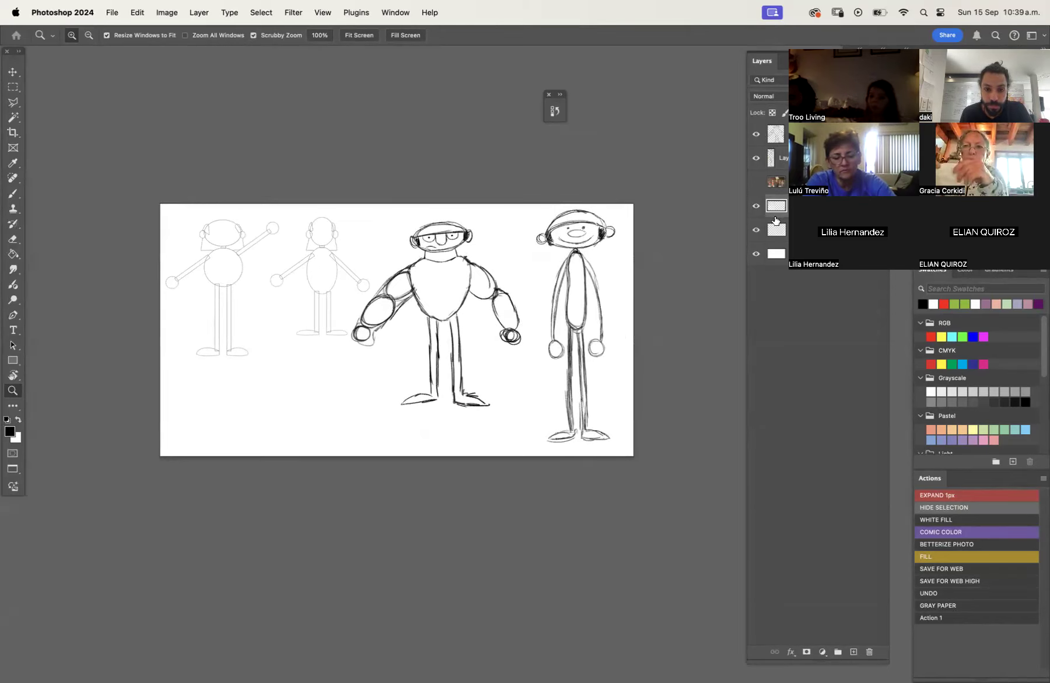
click(776, 136)
key(super+t)
key(Escape)
click(773, 159)
key(super+t)
drag(614, 444, 603, 408)
drag(602, 212, 598, 222)
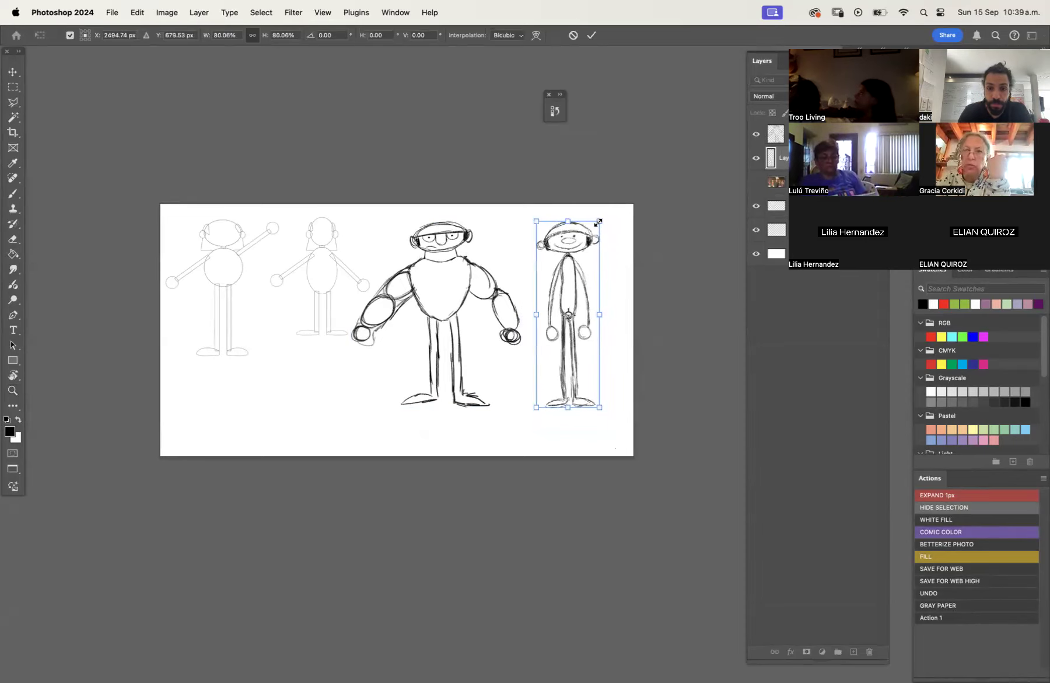
key(Return)
key(z)
Try to widen the canvas beyond the slim character and trim a thin strip off its bottom edge.
click(777, 229)
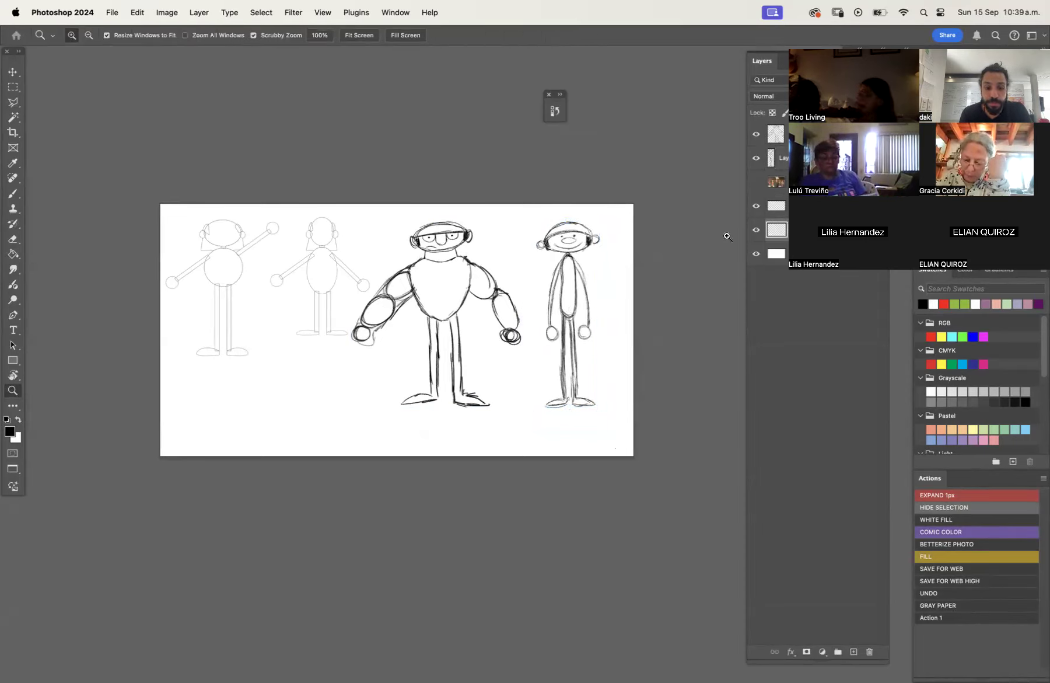
key(v)
mouse_move(335, 305)
mouse_down()
mouse_move(326, 354)
mouse_move(329, 307)
mouse_up()
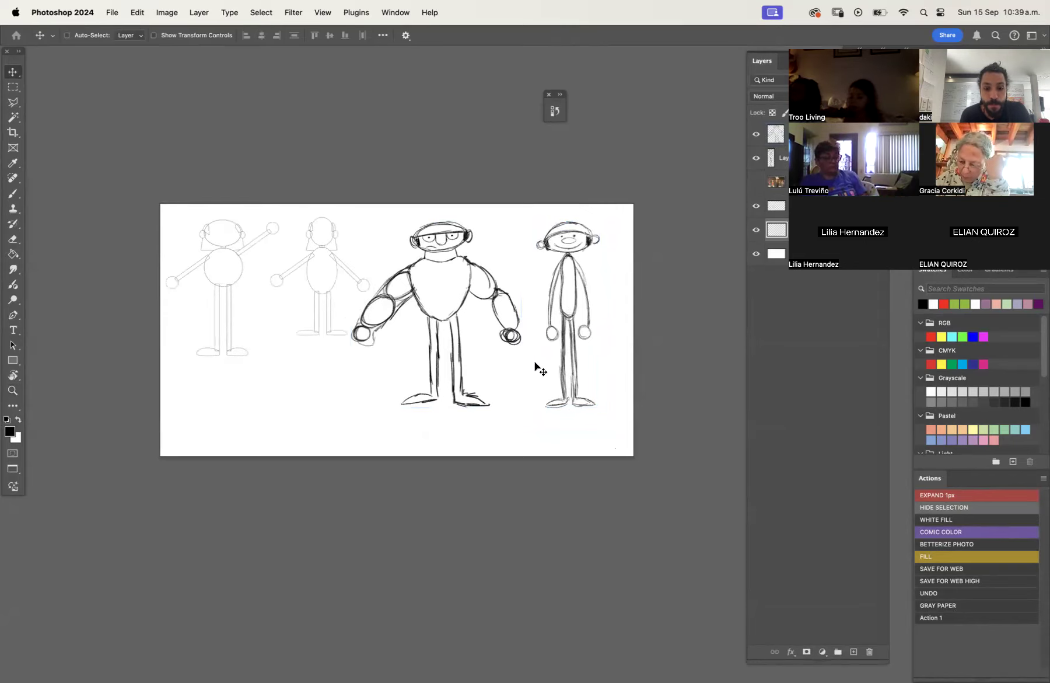
key(c)
drag(634, 325, 730, 324)
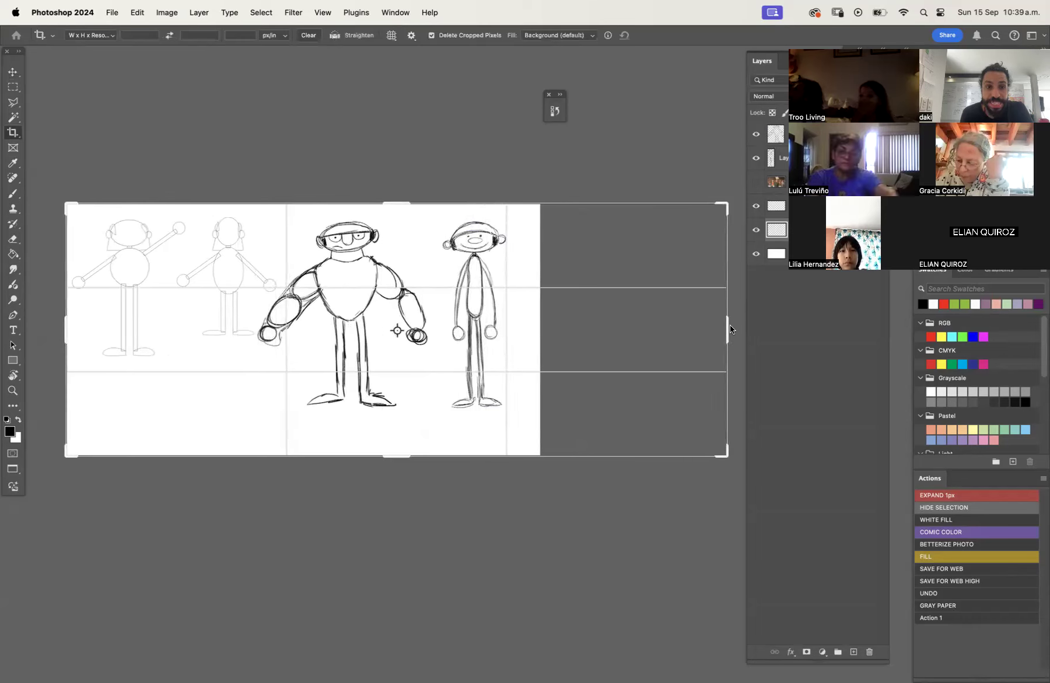
drag(397, 455, 397, 445)
key(Return)
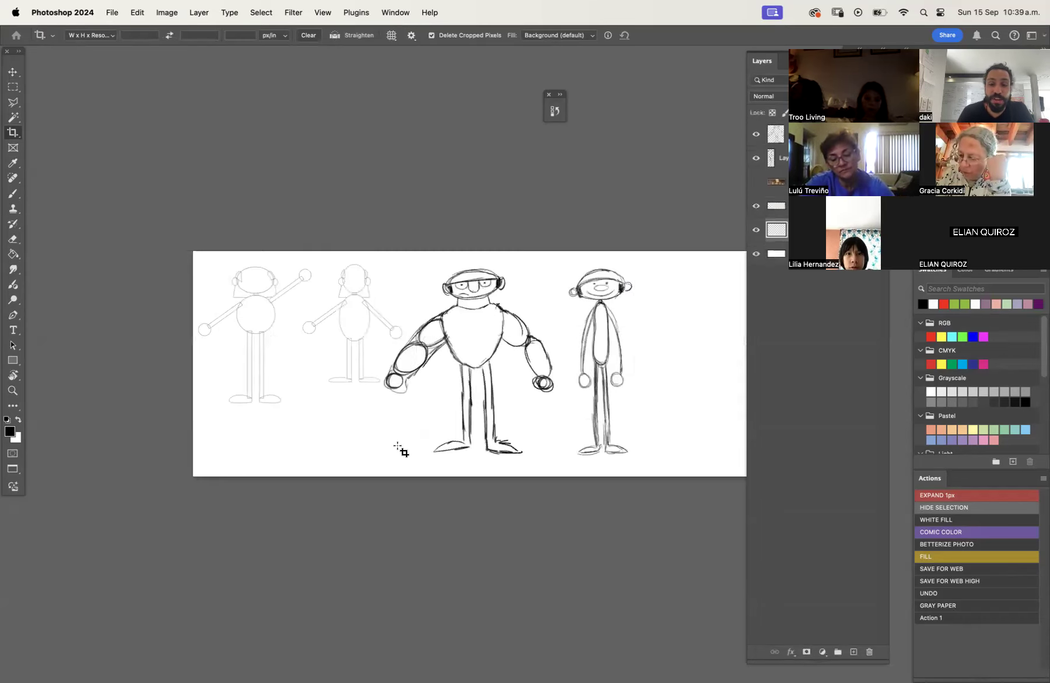
Show the painting reference and try moving it up between the characters, undoing back to the original canvas size.
click(756, 183)
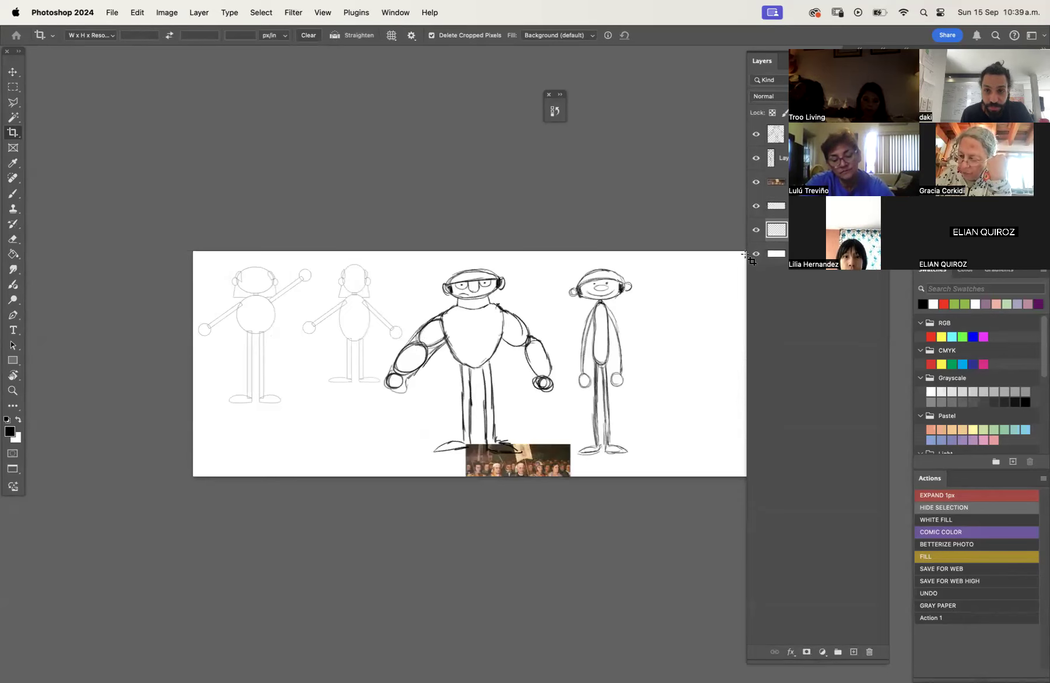
click(779, 182)
key(v)
drag(529, 416, 543, 341)
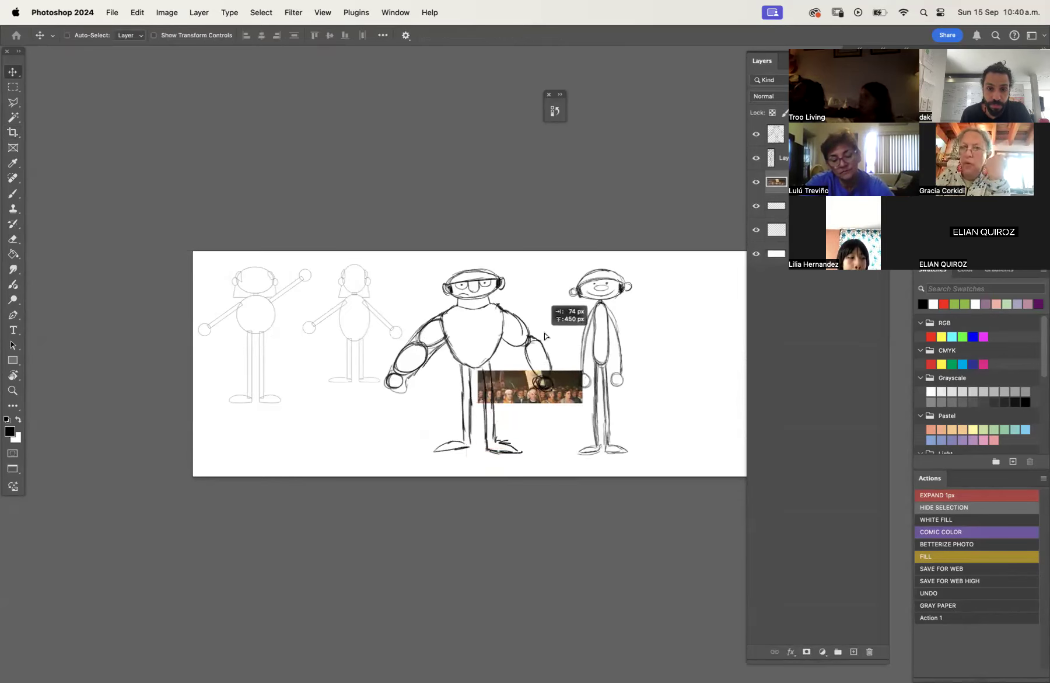
key(super+z)
key(super+z)
key(super+z)
drag(687, 389, 438, 370)
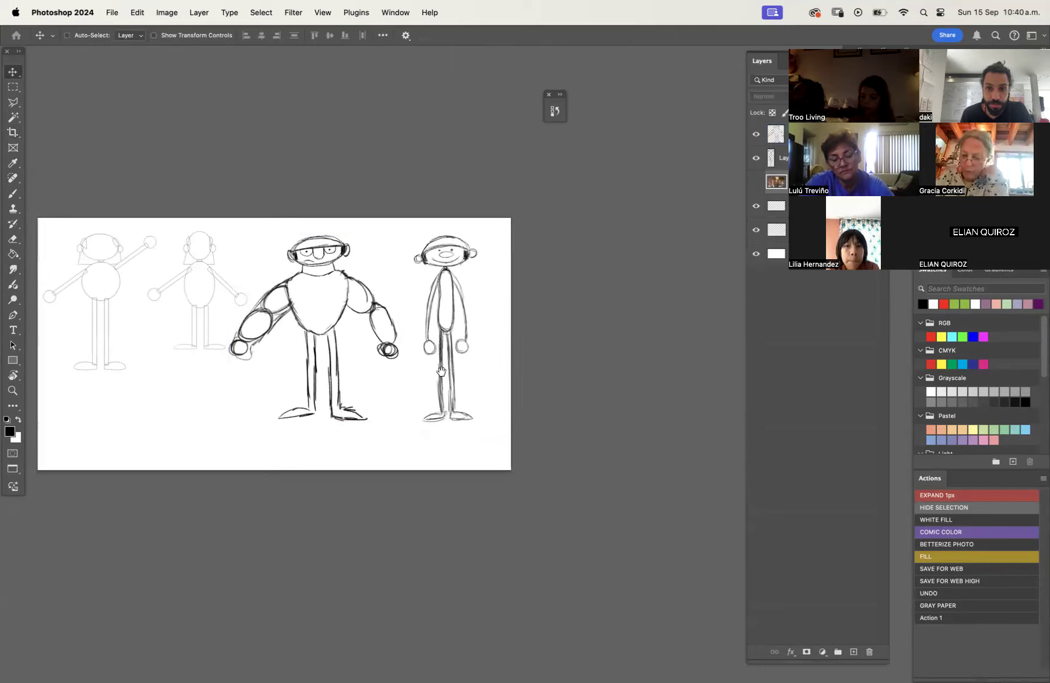
Show the painting reference, move it up off the bottom edge, and widen the canvas with blank space beside the slim character.
click(756, 182)
drag(384, 450, 382, 369)
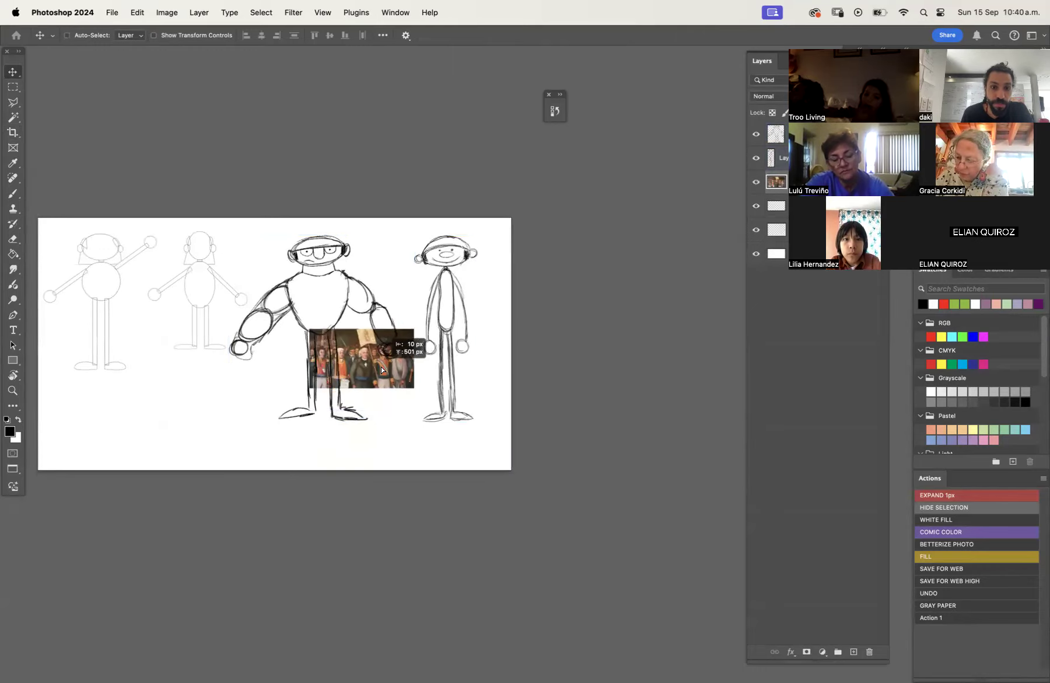
key(c)
drag(508, 347, 625, 334)
key(Return)
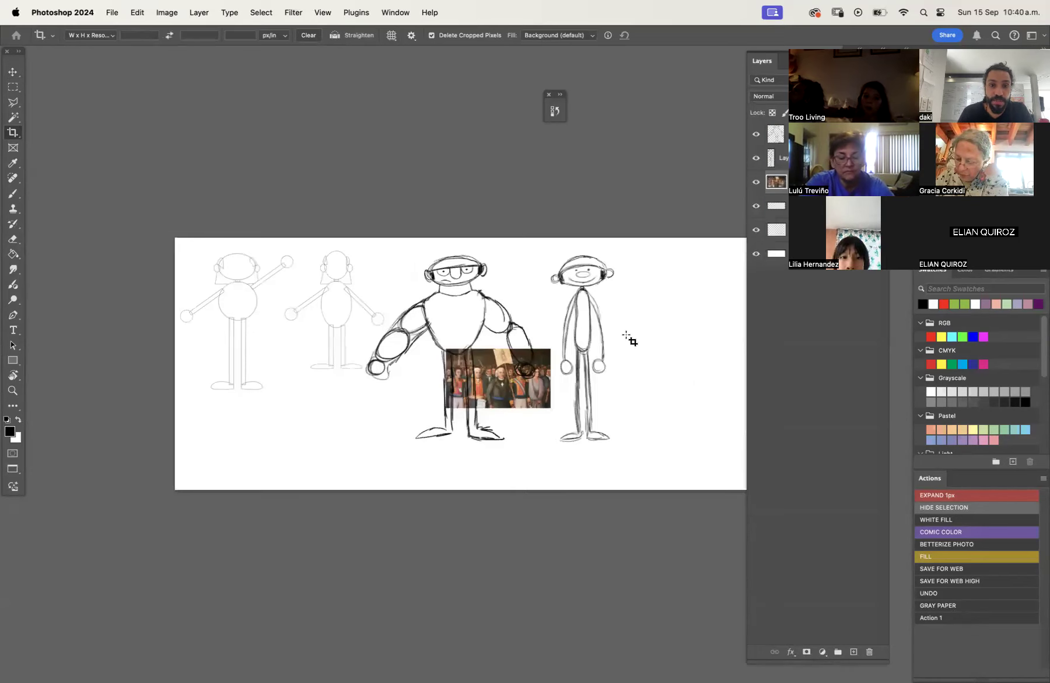
Move the painting reference to the upper-right corner of the widened canvas, clear of the characters.
mouse_move(524, 400)
mouse_down()
mouse_move(373, 391)
mouse_move(666, 276)
mouse_move(673, 284)
mouse_move(407, 445)
mouse_move(557, 325)
mouse_move(674, 294)
mouse_move(667, 284)
mouse_up()
key(v)
key(z)
drag(640, 354, 501, 380)
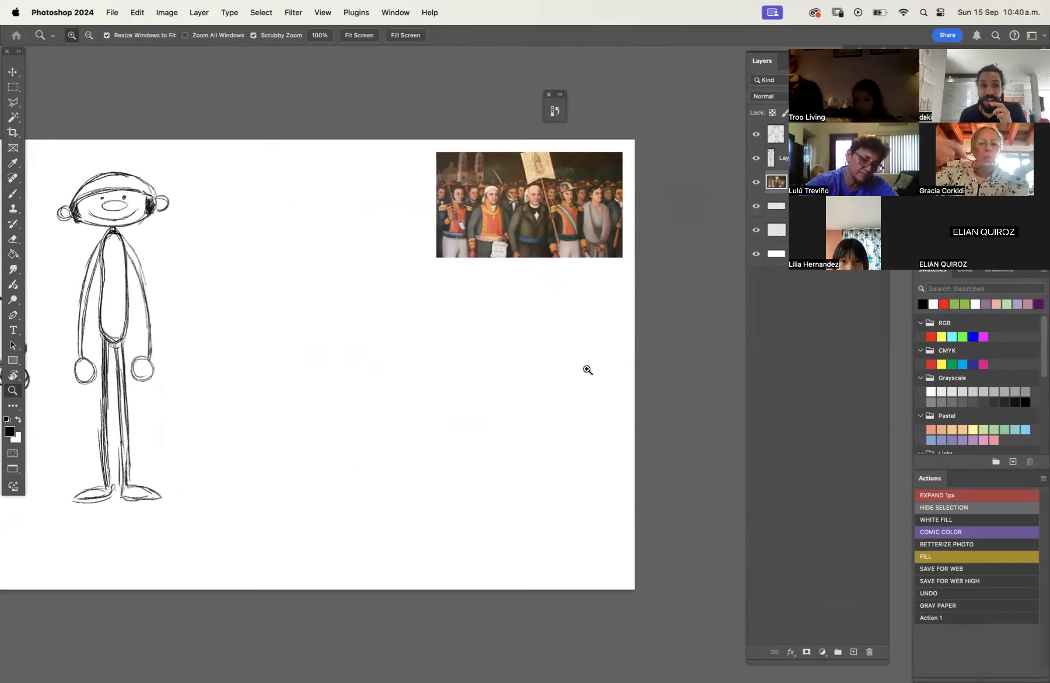
Compare the thin geometric base figures with the sketched muscular and slim characters.
mouse_move(71, 335)
mouse_down()
mouse_move(468, 316)
mouse_move(473, 326)
mouse_up()
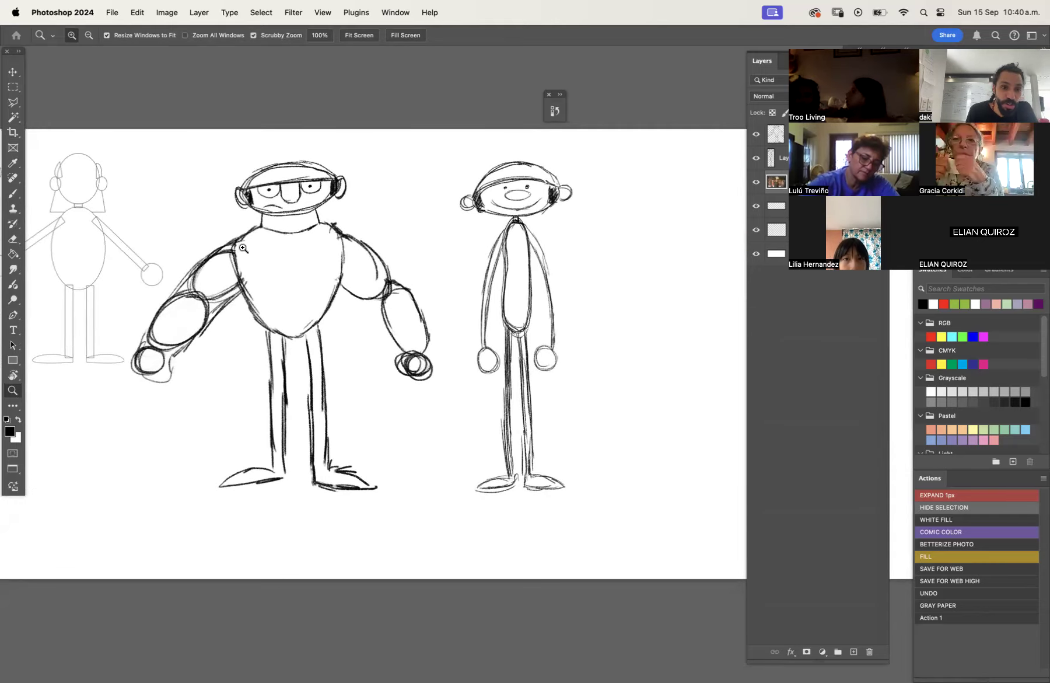
drag(139, 276, 483, 245)
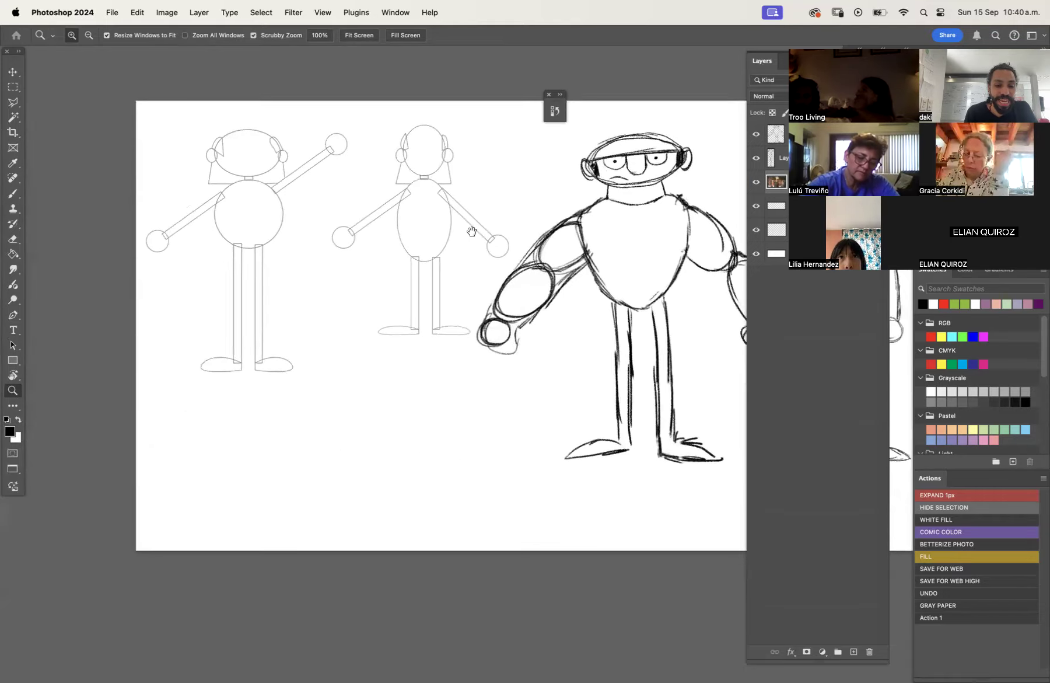
drag(327, 186, 363, 209)
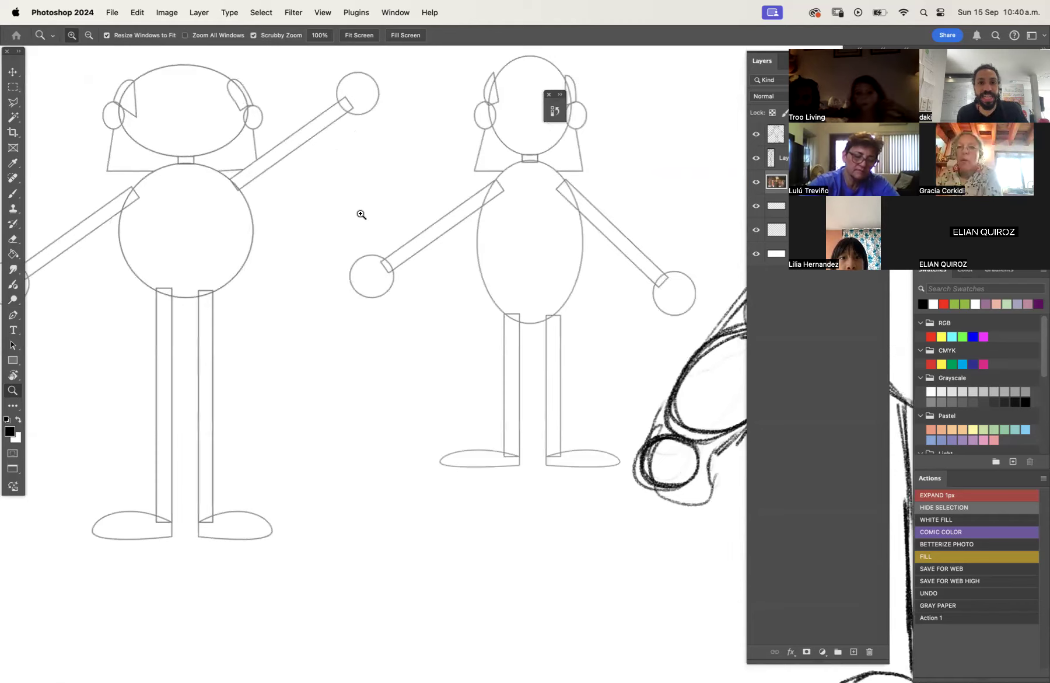
drag(309, 282, 473, 344)
key(v)
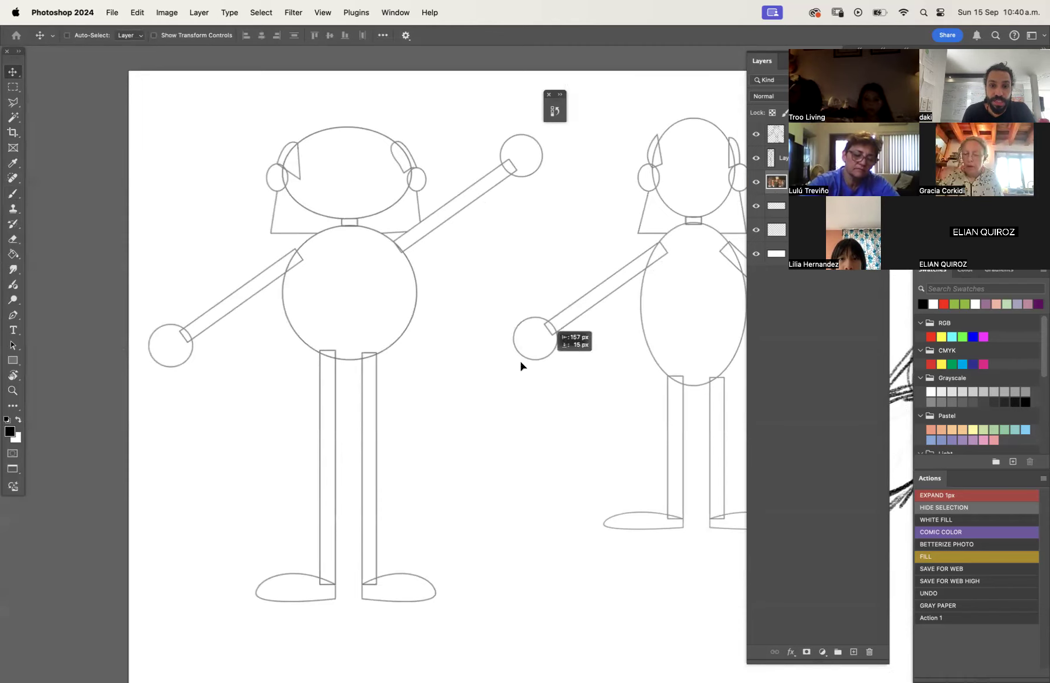
drag(614, 396, 121, 365)
drag(729, 375, 482, 371)
mouse_move(476, 232)
mouse_down()
mouse_move(495, 299)
mouse_move(516, 607)
mouse_up()
key(z)
alt+click(583, 481)
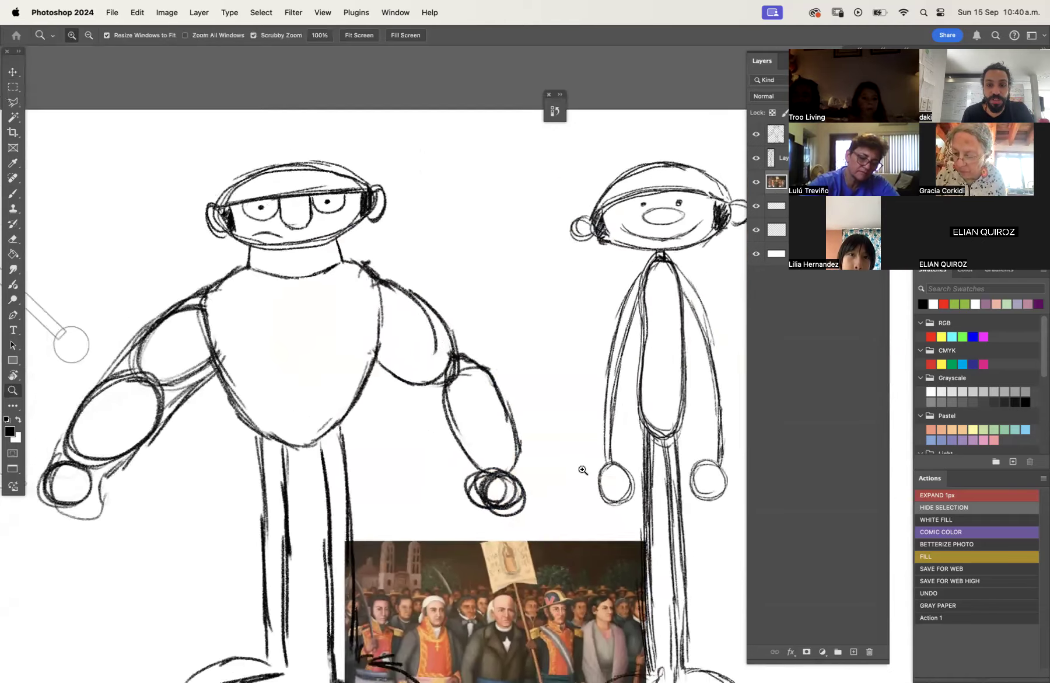
scroll(582, 490, right, 10)
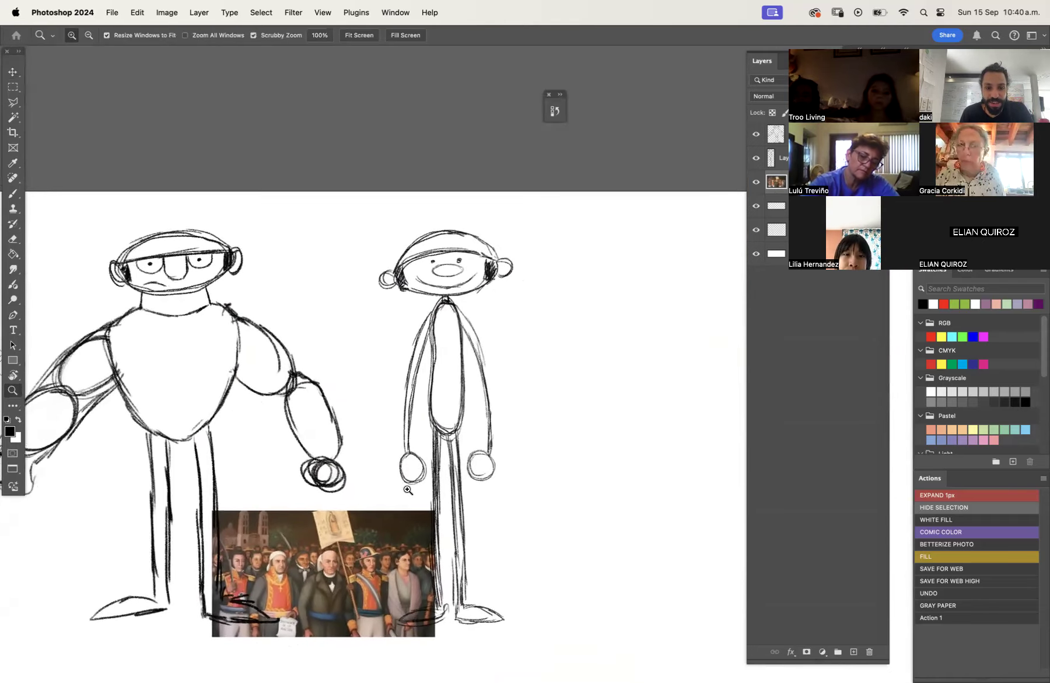
Place the painting reference over the slim character's feet, and bring its layer above the sketch layers.
key(v)
mouse_move(310, 581)
mouse_down()
mouse_move(629, 316)
mouse_move(656, 258)
mouse_move(647, 247)
mouse_up()
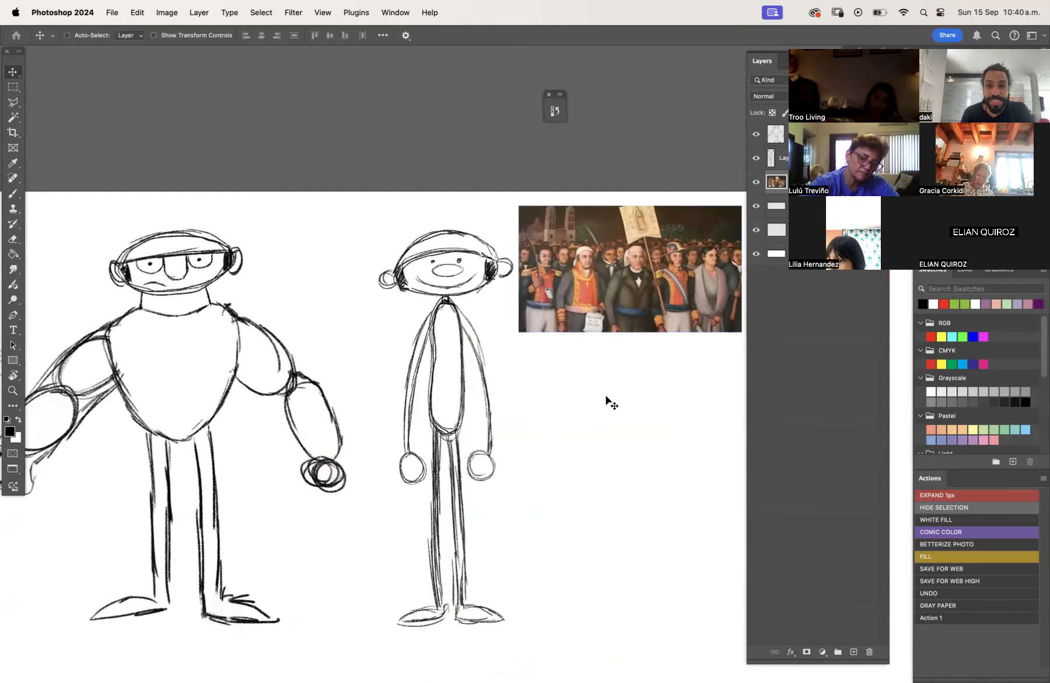
key(space)
drag(702, 459, 452, 440)
scroll(451, 440, right, 4)
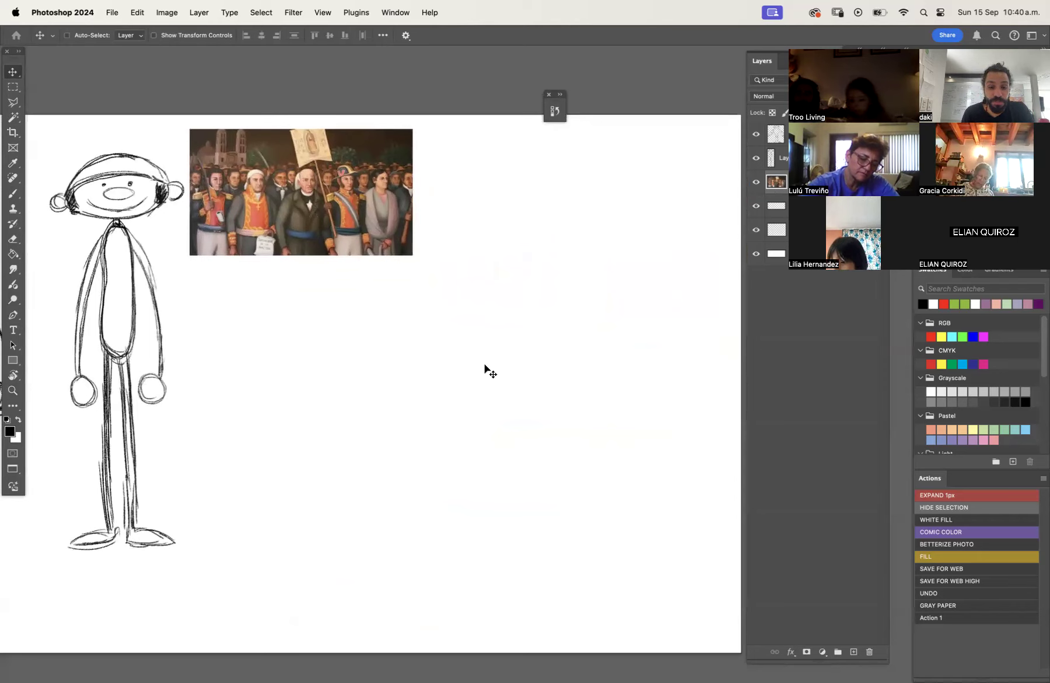
mouse_move(355, 194)
mouse_down()
mouse_move(376, 176)
mouse_move(216, 555)
mouse_up()
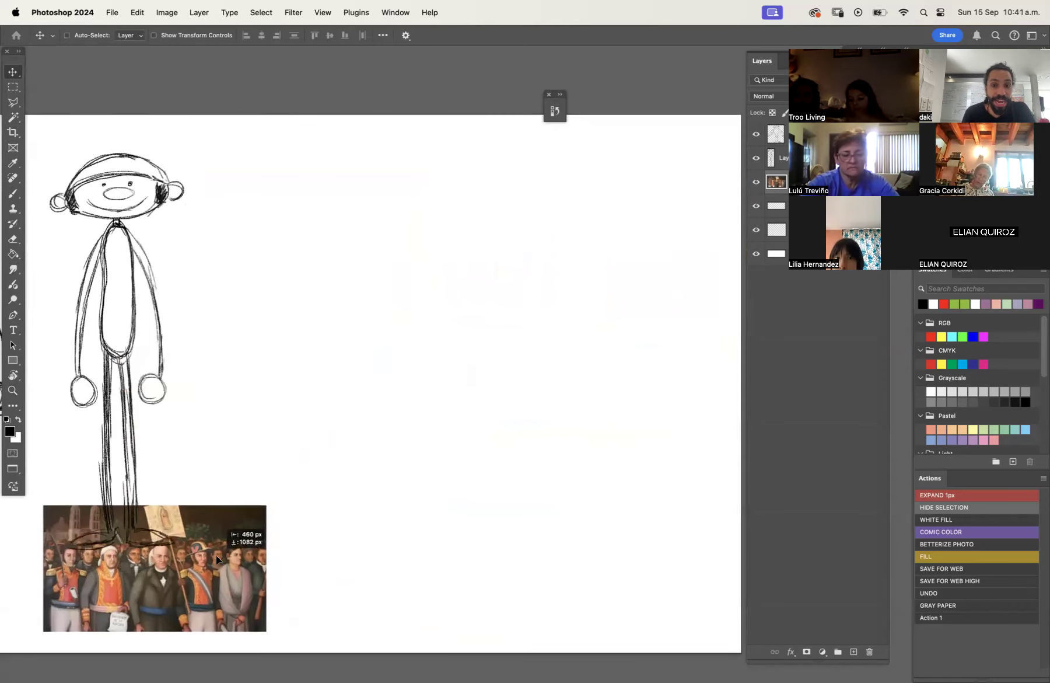
drag(786, 172, 779, 131)
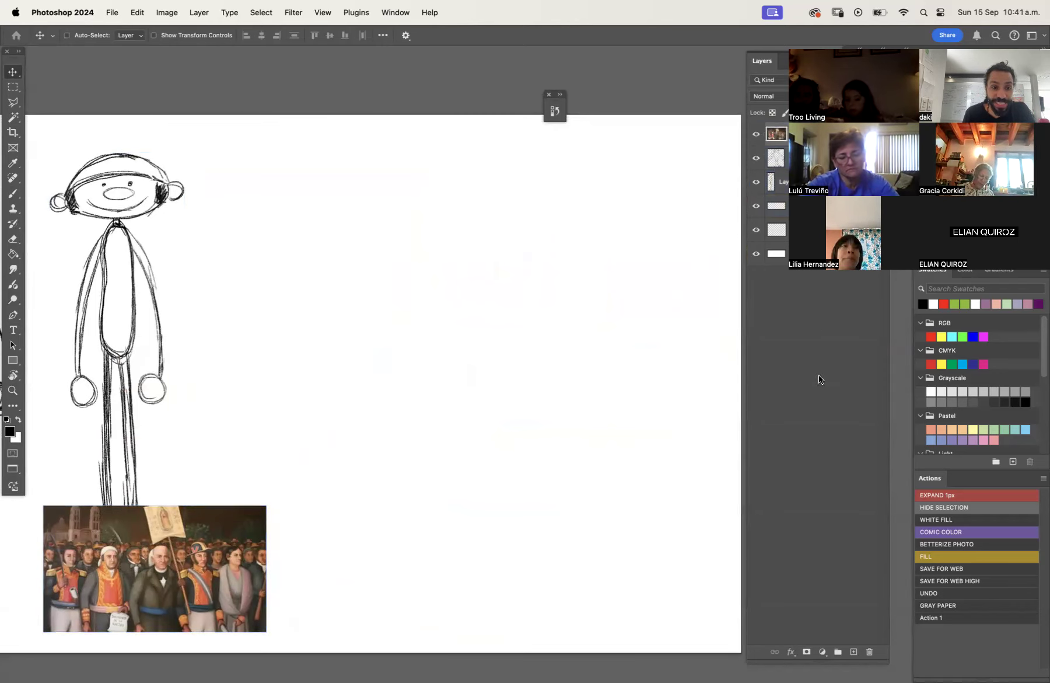
Add a new layer above the painting, and sketch a wide oval in the blank area beside the slim character.
click(853, 650)
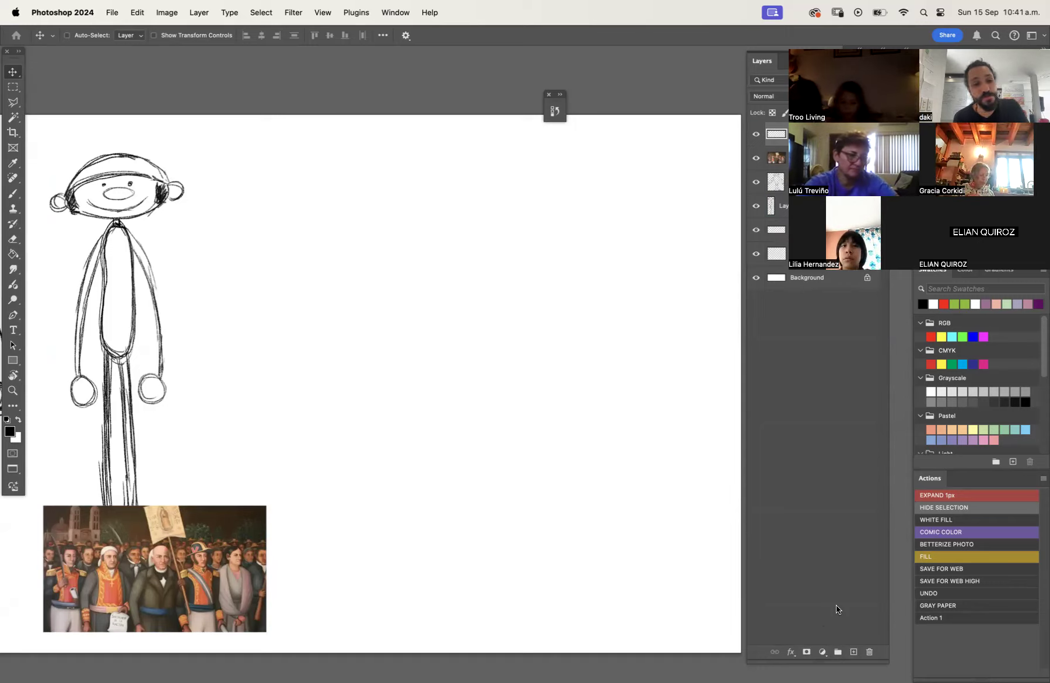
key(b)
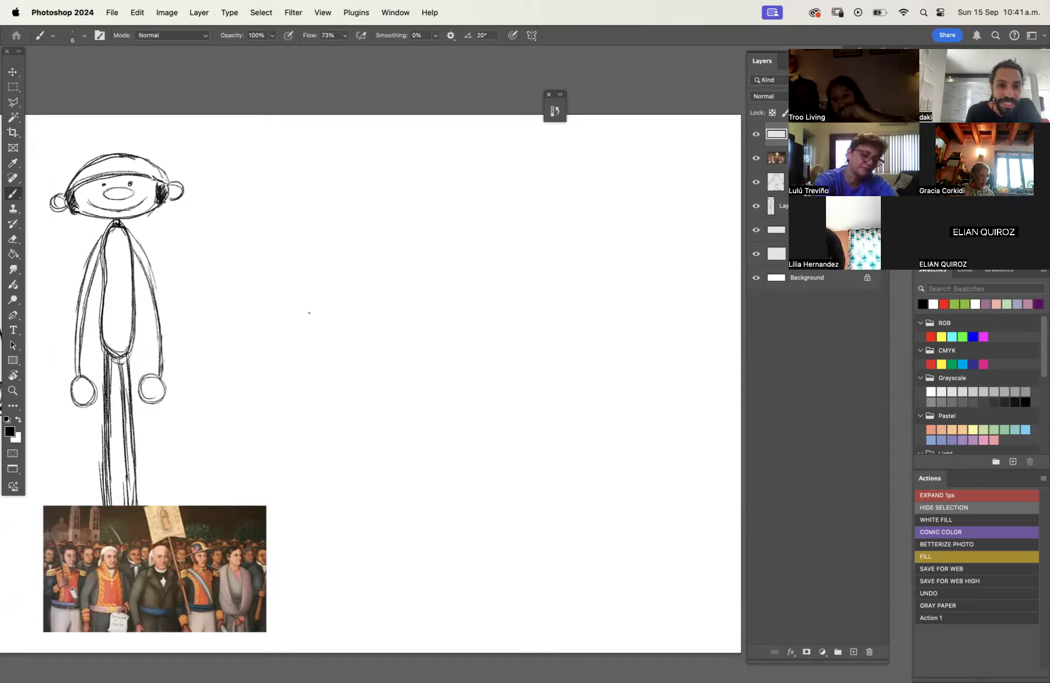
mouse_move(403, 259)
mouse_down()
mouse_move(344, 260)
mouse_move(359, 257)
mouse_up()
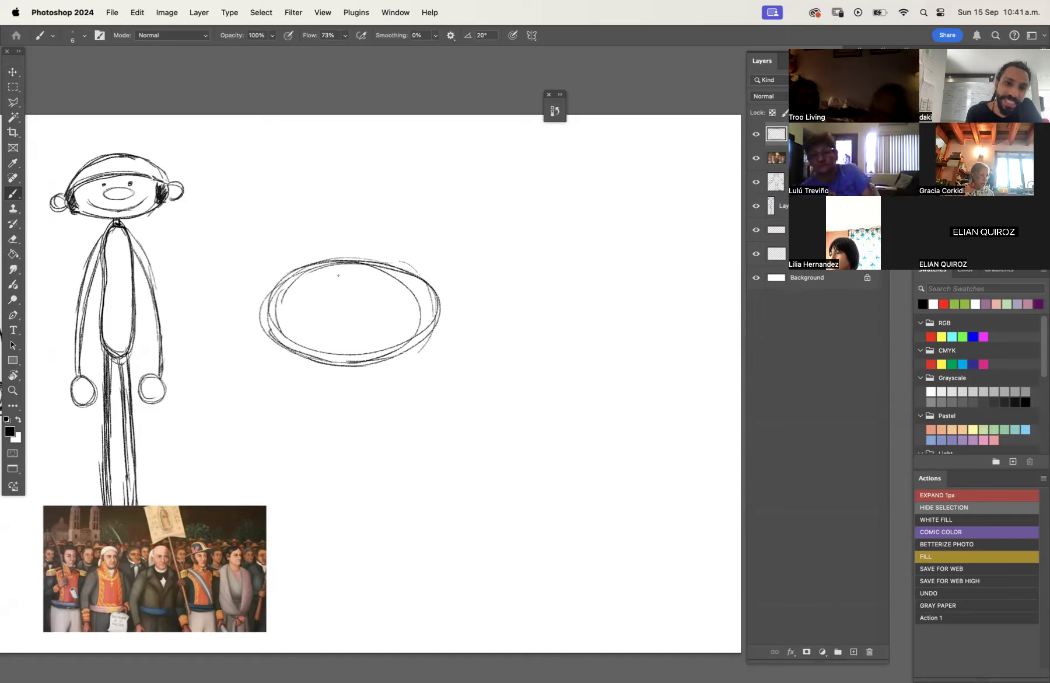
Try extending the wide oval downward with looser curves beneath it, and undo those strokes.
mouse_move(263, 312)
mouse_down()
mouse_move(288, 387)
mouse_move(313, 396)
mouse_up()
drag(258, 329, 373, 396)
drag(282, 350, 403, 389)
drag(293, 382, 414, 367)
key(super+z)
key(super+z)
key(super+z)
key(super+z)
key(super+z)
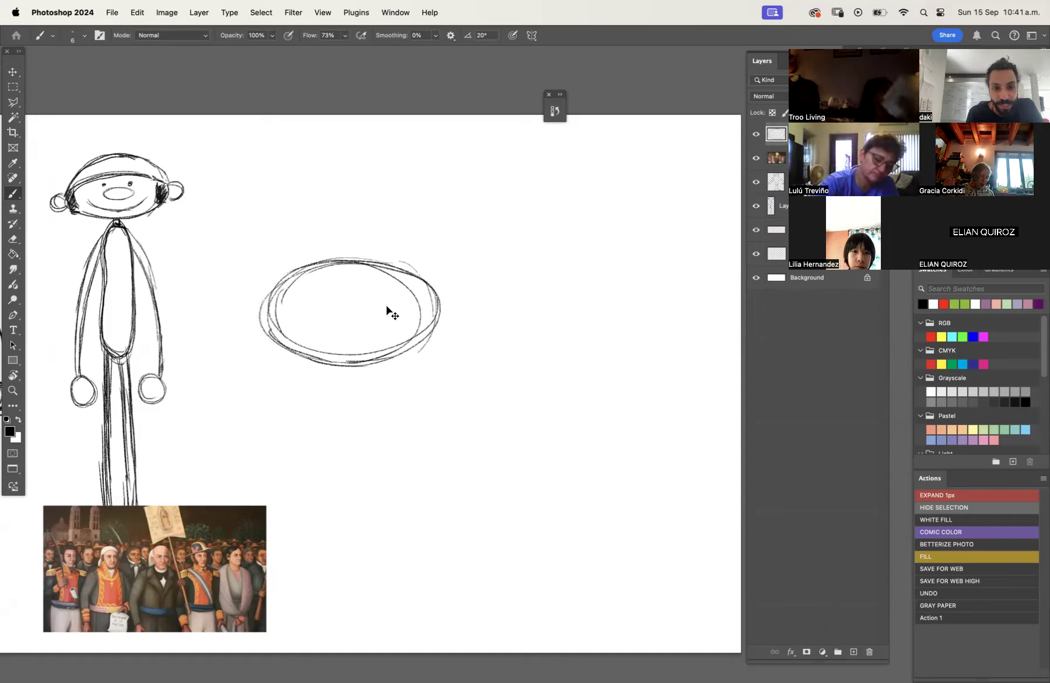
Draw a deeper curve beneath the oval, and erase the inner lines with a size 100 eraser to leave one rounded outline.
mouse_move(266, 294)
mouse_down()
mouse_move(266, 353)
mouse_move(326, 399)
mouse_move(407, 387)
mouse_move(441, 312)
mouse_move(370, 398)
mouse_move(442, 303)
mouse_up()
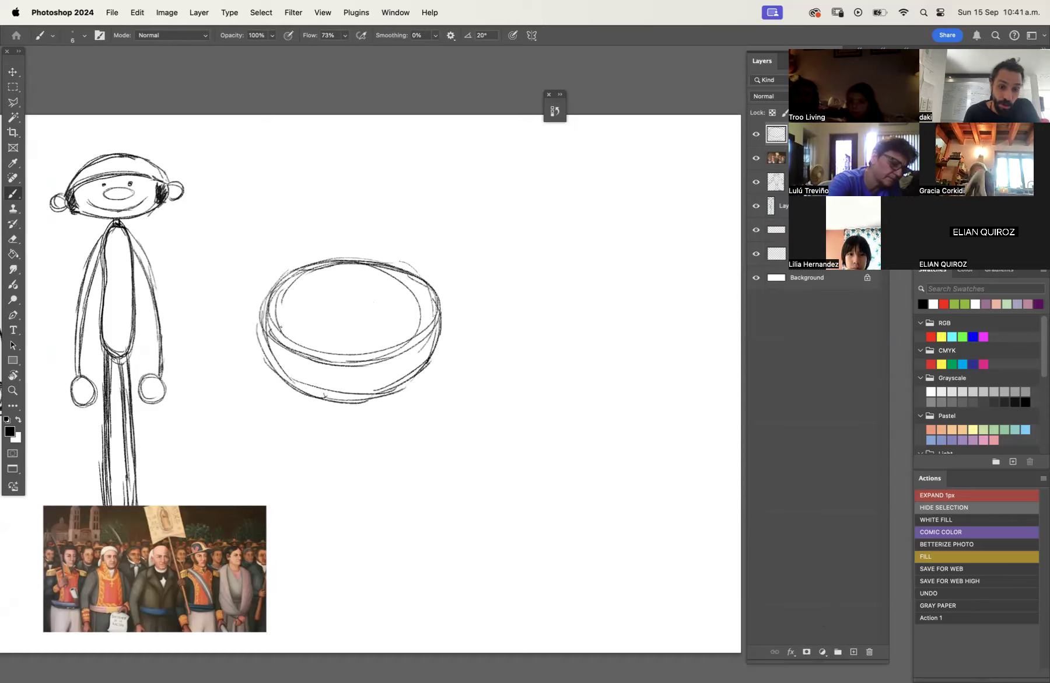
key(e)
mouse_move(314, 316)
mouse_down()
mouse_move(281, 352)
mouse_move(300, 306)
mouse_move(321, 340)
mouse_move(280, 316)
mouse_move(292, 293)
mouse_move(290, 346)
mouse_move(310, 367)
mouse_move(320, 330)
mouse_move(340, 331)
mouse_move(357, 372)
mouse_move(400, 328)
mouse_move(408, 346)
mouse_move(426, 330)
mouse_move(412, 297)
mouse_move(380, 273)
mouse_move(424, 334)
mouse_move(424, 303)
mouse_up()
key(])
key(])
key(])
mouse_move(294, 309)
mouse_down()
mouse_move(276, 336)
mouse_move(291, 295)
mouse_up()
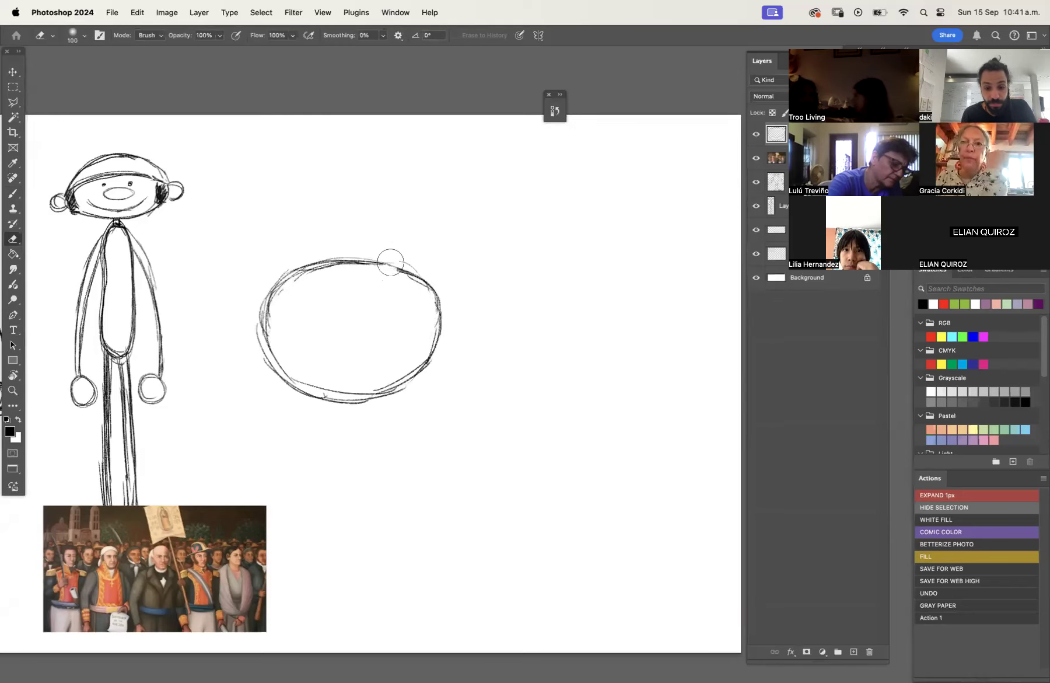
Try a curved line across the upper half of the rounded outline with the brush, and undo it.
key(b)
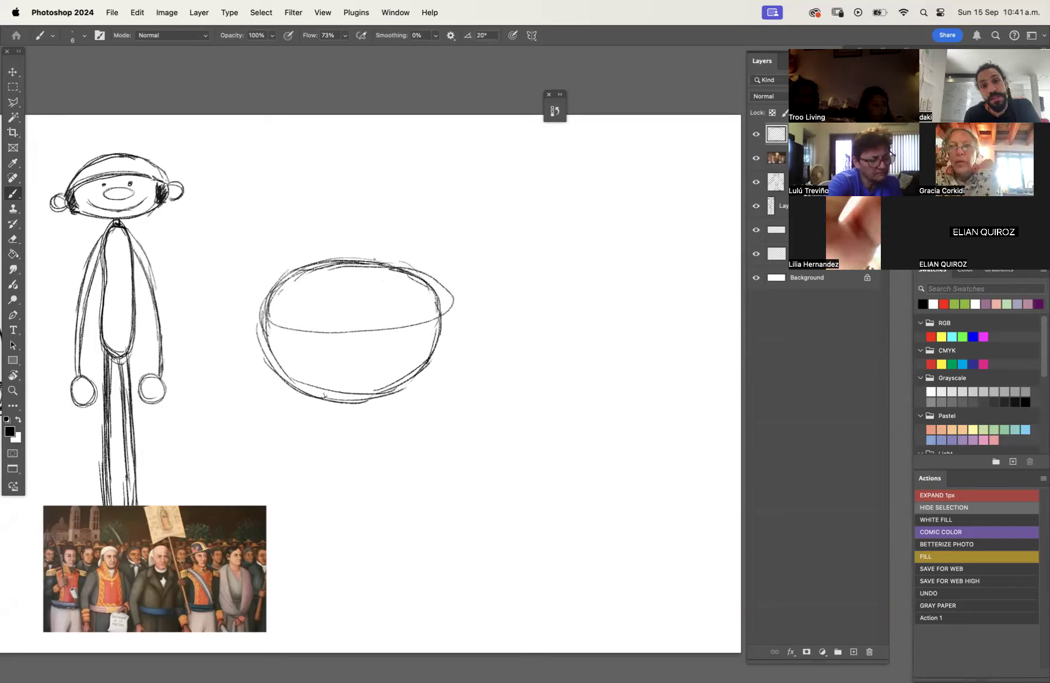
key(super+z)
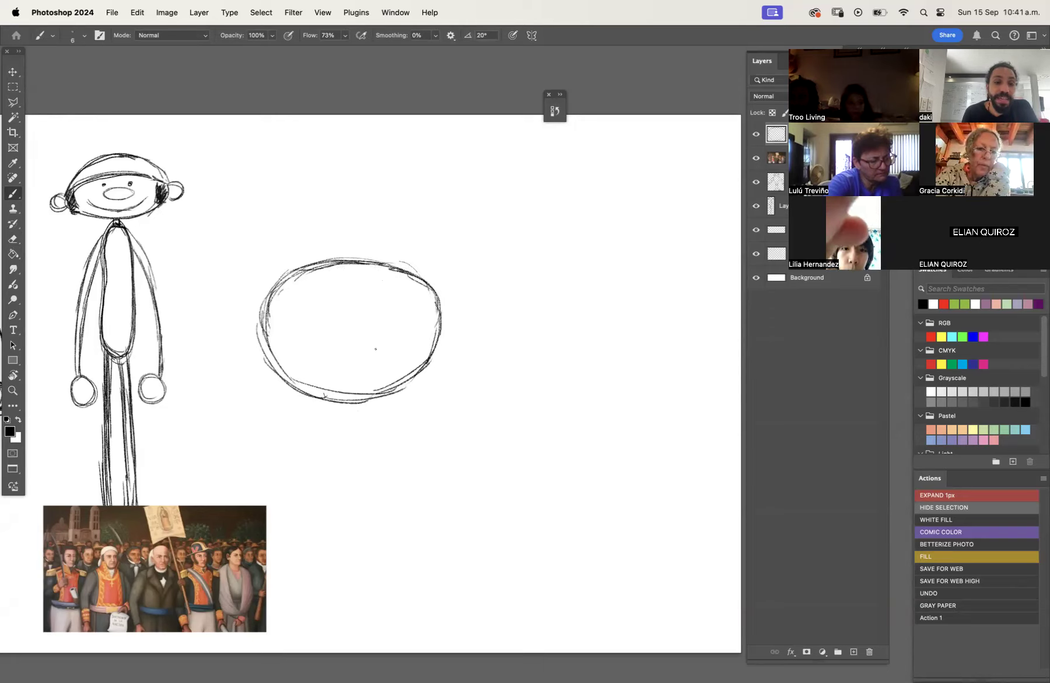
key(space)
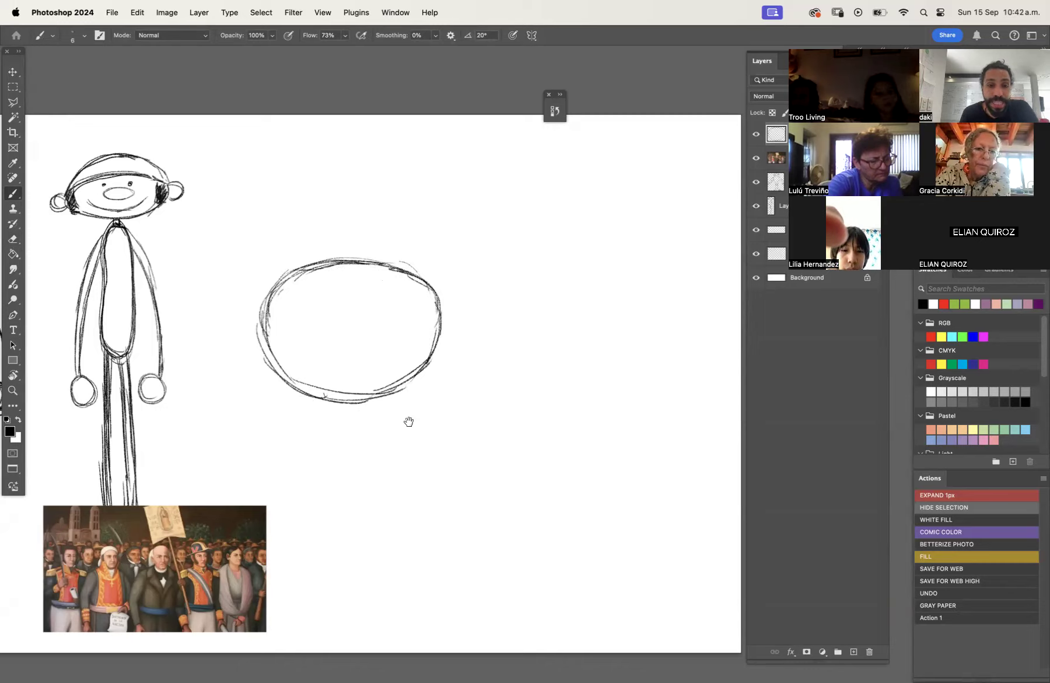
drag(408, 421, 462, 372)
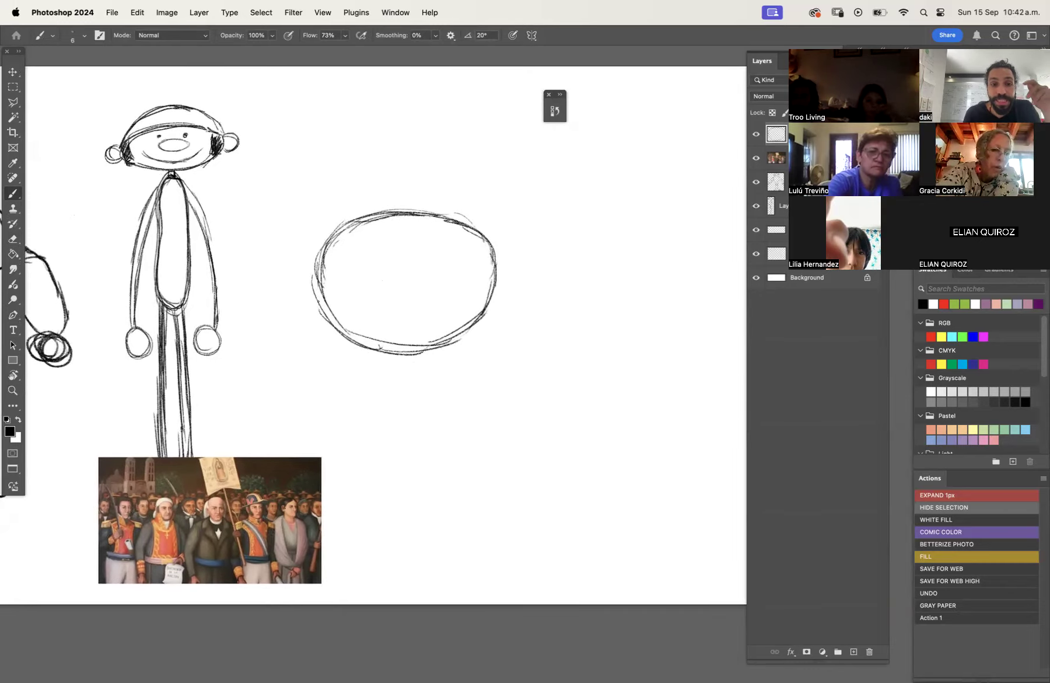
Try a wide flared skirt shape and a slanted leg beneath the rounded outline, and undo both.
mouse_move(318, 286)
mouse_down()
mouse_move(316, 433)
mouse_move(473, 454)
mouse_move(509, 295)
mouse_move(498, 264)
mouse_up()
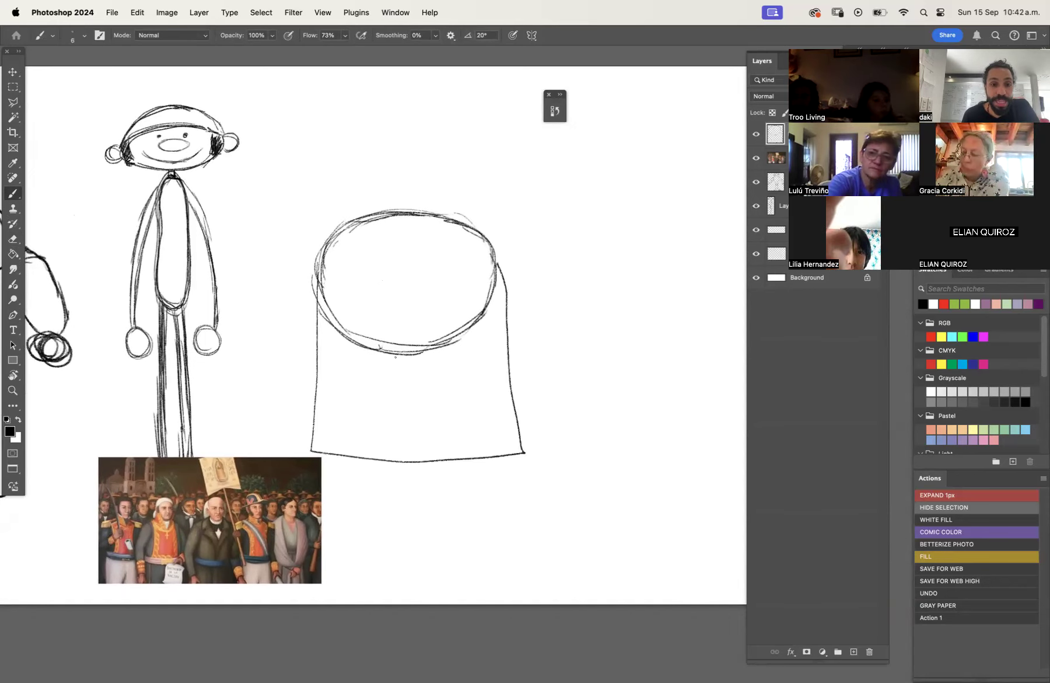
key(super+z)
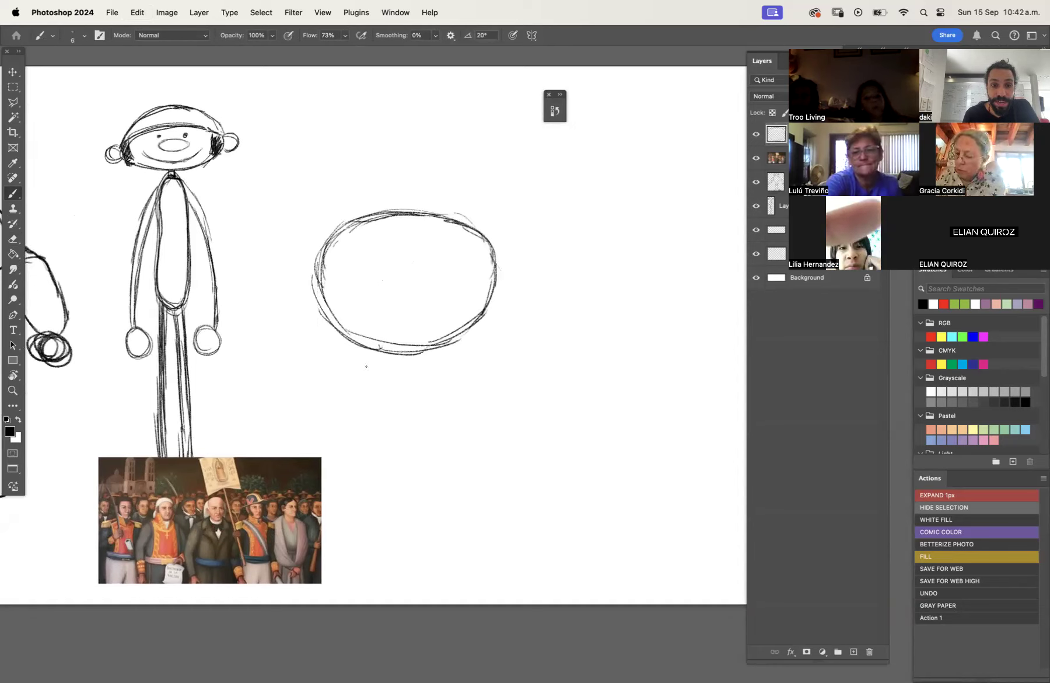
drag(361, 348, 385, 455)
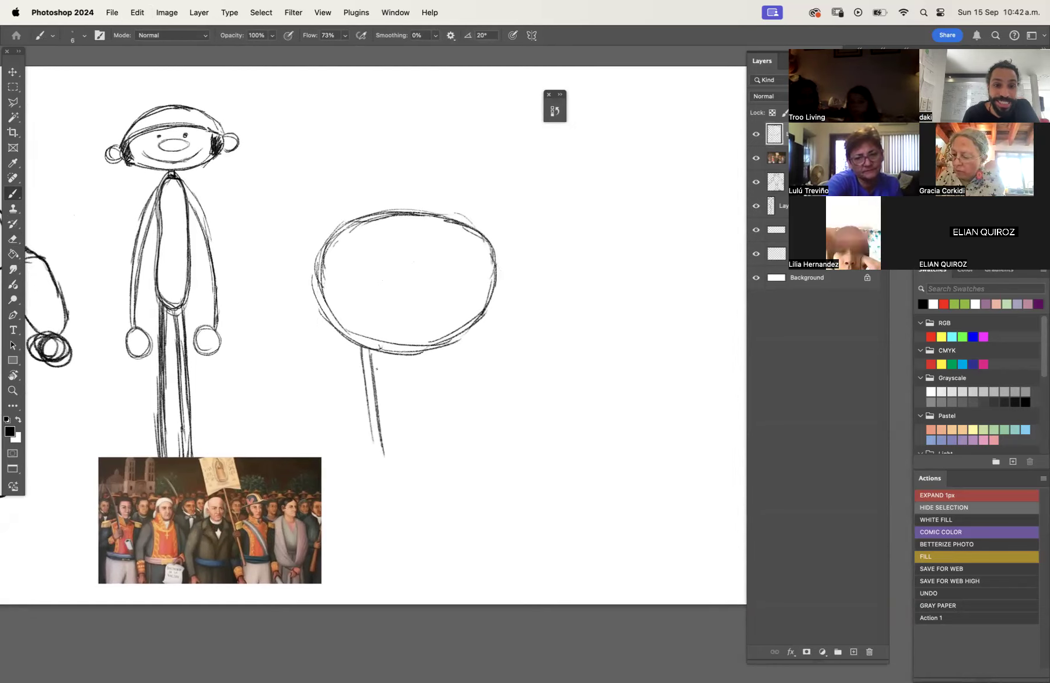
key(super+z)
key(super+z)
Sketch two thin straight legs beneath the rounded outline, each ending in a flat pointed foot turned outward.
drag(371, 353, 382, 485)
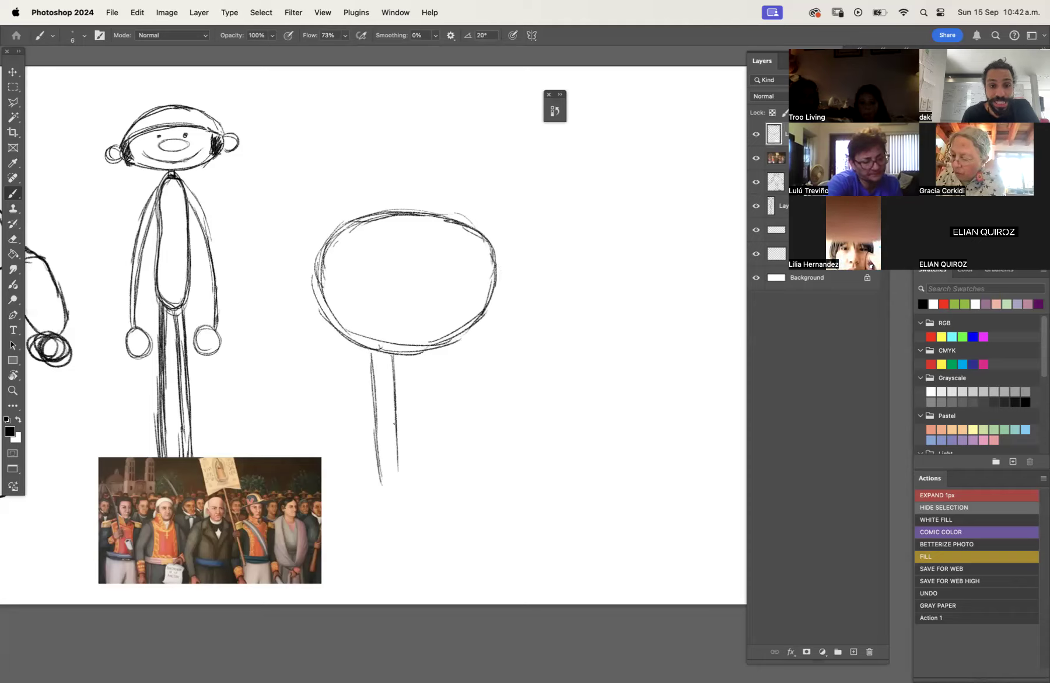
drag(416, 427, 417, 484)
drag(437, 350, 434, 451)
drag(436, 397, 432, 491)
mouse_move(417, 431)
mouse_down()
mouse_move(419, 499)
mouse_move(335, 498)
mouse_up()
mouse_move(416, 494)
mouse_down()
mouse_move(488, 490)
mouse_move(393, 494)
mouse_up()
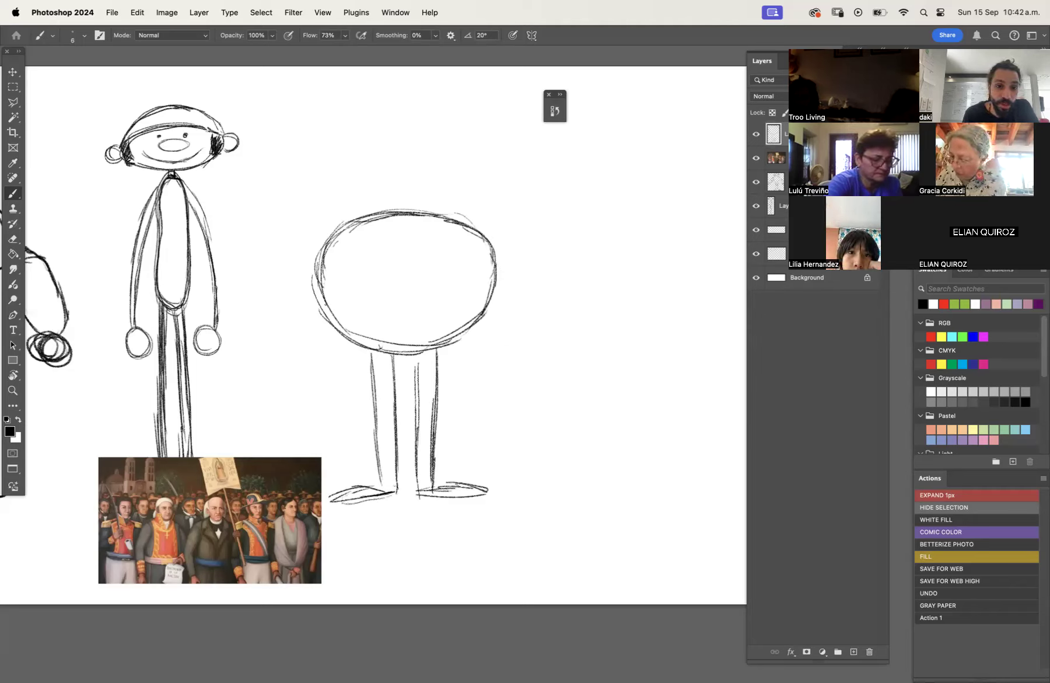
Draw a long skirt from the rounded outline to the ankles, and erase the leg and oval lines inside it with the size 100 eraser.
mouse_move(321, 299)
mouse_down()
mouse_move(329, 474)
mouse_move(431, 473)
mouse_move(493, 457)
mouse_up()
drag(489, 304, 495, 436)
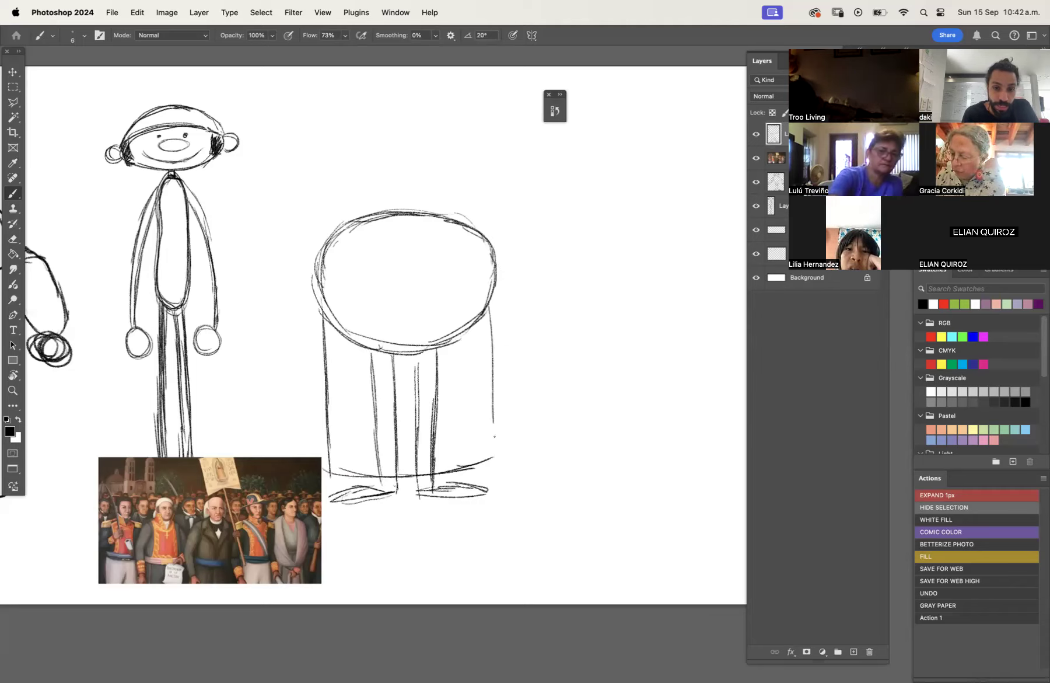
key(e)
mouse_move(394, 371)
mouse_down()
mouse_move(435, 366)
mouse_move(418, 399)
mouse_move(444, 349)
mouse_move(363, 357)
mouse_move(362, 414)
mouse_move(396, 443)
mouse_move(387, 462)
mouse_move(400, 458)
mouse_move(378, 467)
mouse_move(438, 459)
mouse_move(429, 449)
mouse_move(414, 457)
mouse_move(431, 390)
mouse_up()
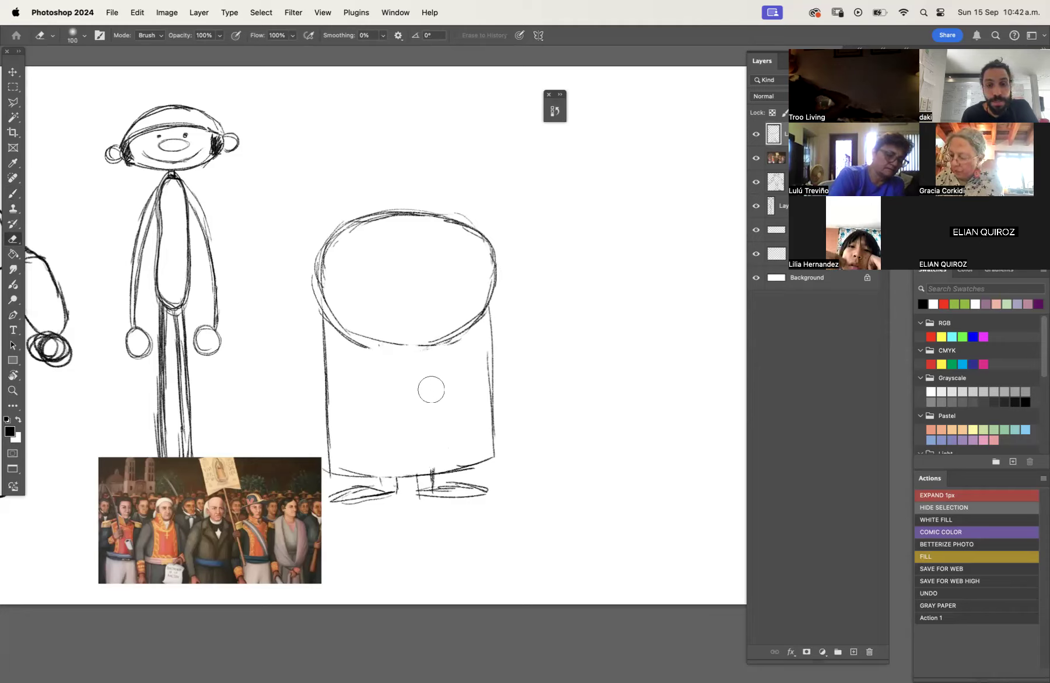
mouse_move(344, 318)
mouse_down()
mouse_move(384, 355)
mouse_move(415, 344)
mouse_move(461, 298)
mouse_move(473, 325)
mouse_move(479, 298)
mouse_move(479, 321)
mouse_up()
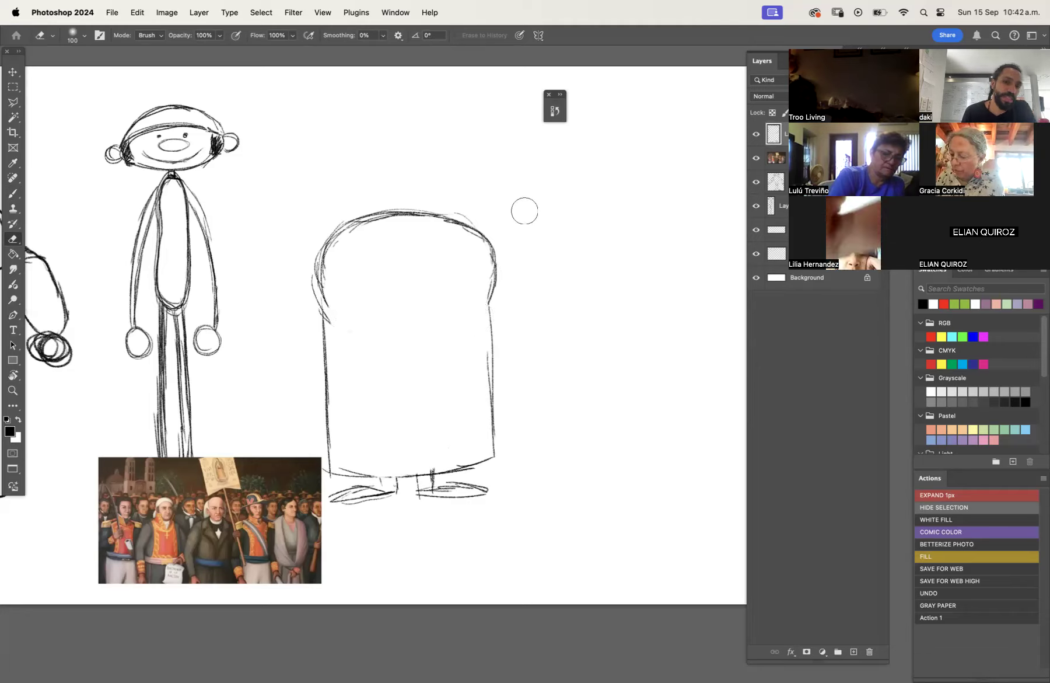
Brush in a crossed V neckline, a curved waistline and a diagonal fold across the dress, and add short ankle lines above one foot.
key(b)
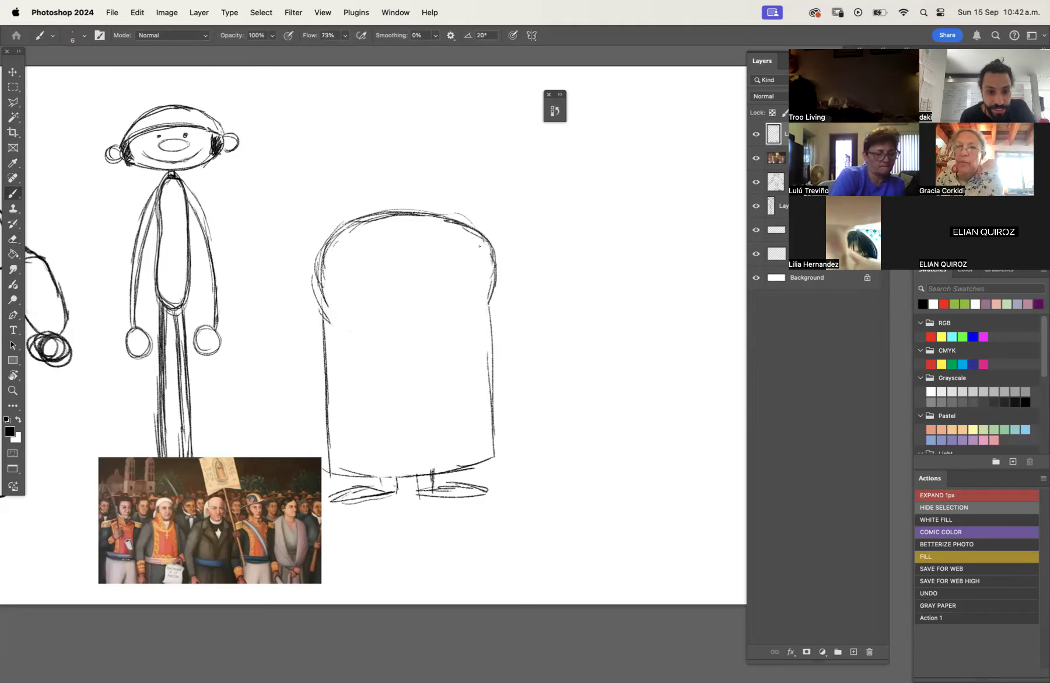
drag(366, 222, 441, 273)
drag(426, 221, 407, 254)
drag(327, 304, 500, 292)
drag(339, 374, 458, 340)
drag(373, 367, 469, 324)
mouse_move(327, 379)
mouse_down()
mouse_move(444, 338)
mouse_move(478, 301)
mouse_up()
drag(379, 478, 381, 489)
drag(391, 479, 394, 489)
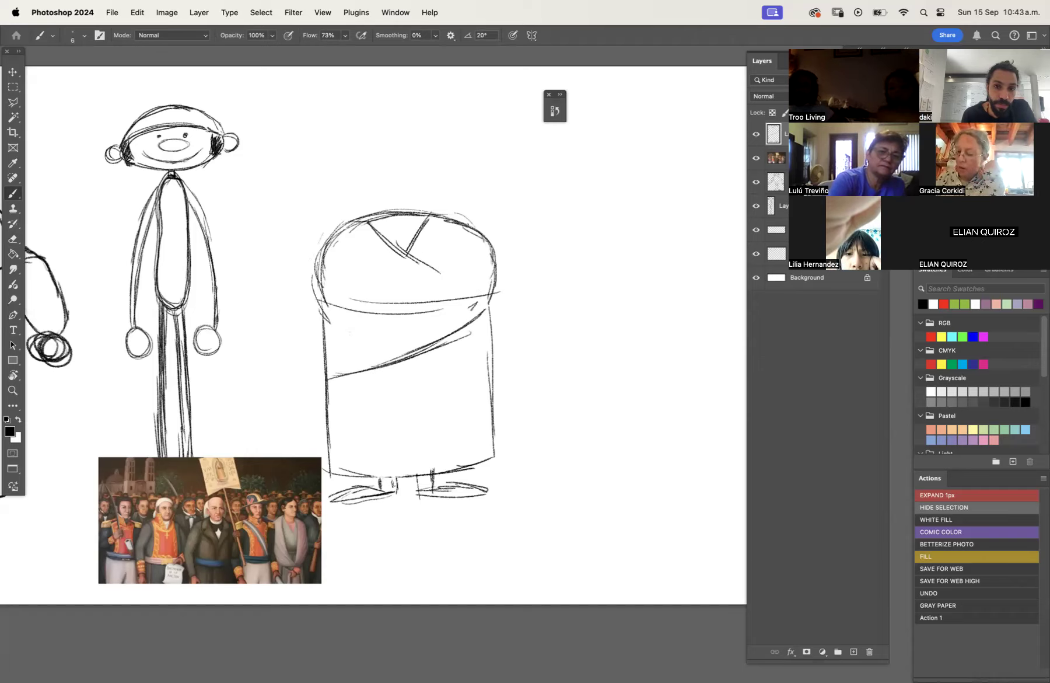
Draw a raised arm curving up and outward from the right side of the body, ending in a round hand.
drag(455, 222, 543, 186)
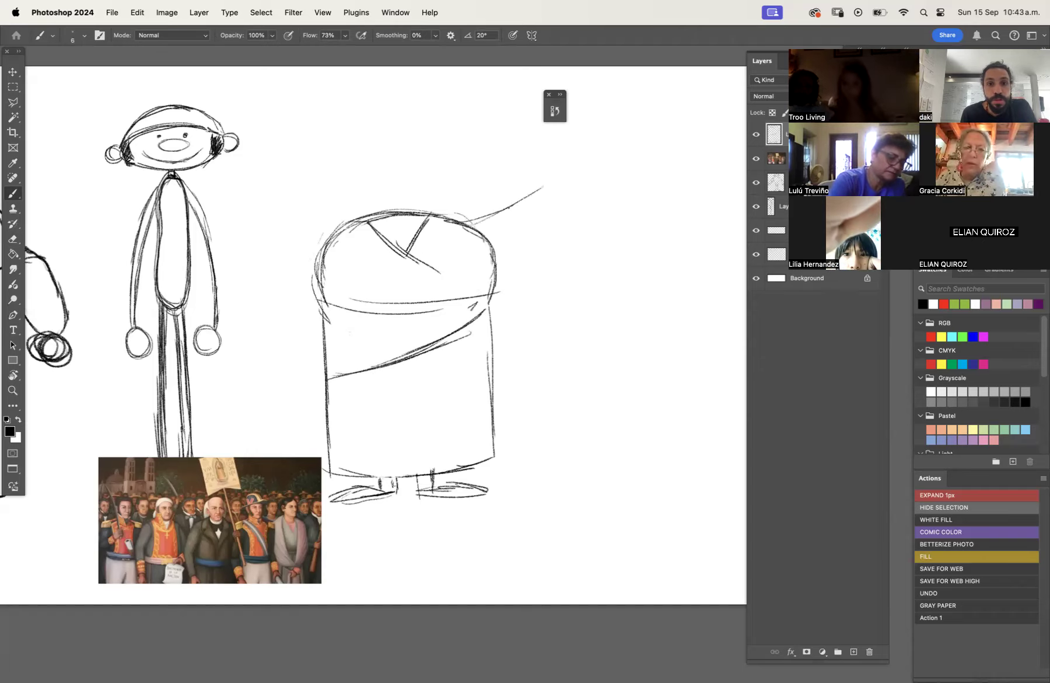
drag(498, 266, 565, 213)
drag(521, 281, 476, 329)
drag(468, 254, 517, 216)
drag(497, 288, 537, 245)
drag(519, 219, 522, 228)
Draw the opposite raised arm on the side facing the slim character, with a round hand at its end.
drag(256, 233, 286, 278)
drag(243, 194, 281, 271)
mouse_move(205, 216)
mouse_down()
mouse_move(256, 318)
mouse_move(217, 250)
mouse_move(211, 182)
mouse_move(248, 167)
mouse_move(210, 201)
mouse_move(207, 187)
mouse_move(281, 274)
mouse_up()
drag(212, 206, 280, 340)
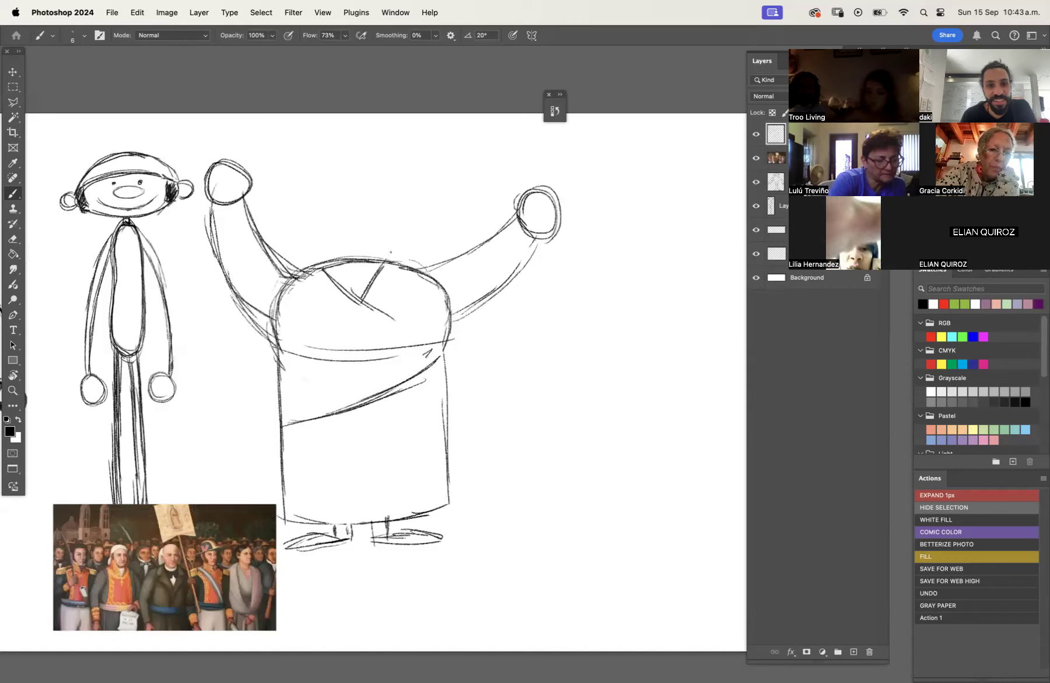
Add a short neck above the neckline, a wide oval head on top of it, and an ear on the head's left side.
mouse_move(341, 246)
mouse_down()
mouse_move(340, 259)
mouse_move(362, 259)
mouse_up()
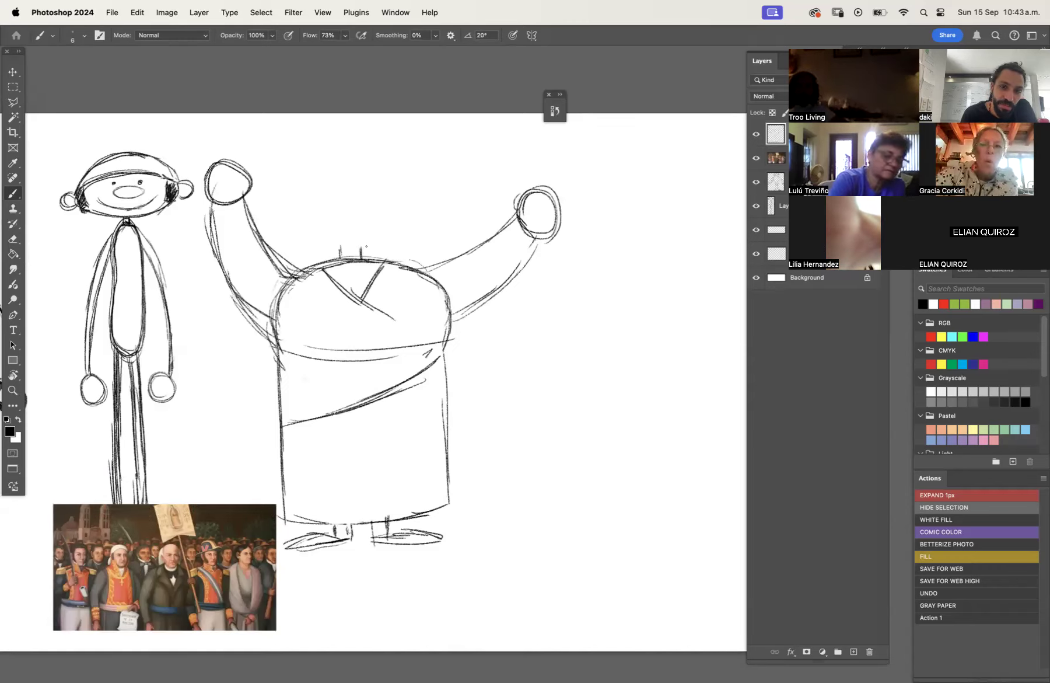
mouse_move(361, 244)
mouse_down()
mouse_move(300, 181)
mouse_move(405, 215)
mouse_move(380, 240)
mouse_move(389, 178)
mouse_move(318, 175)
mouse_move(309, 242)
mouse_up()
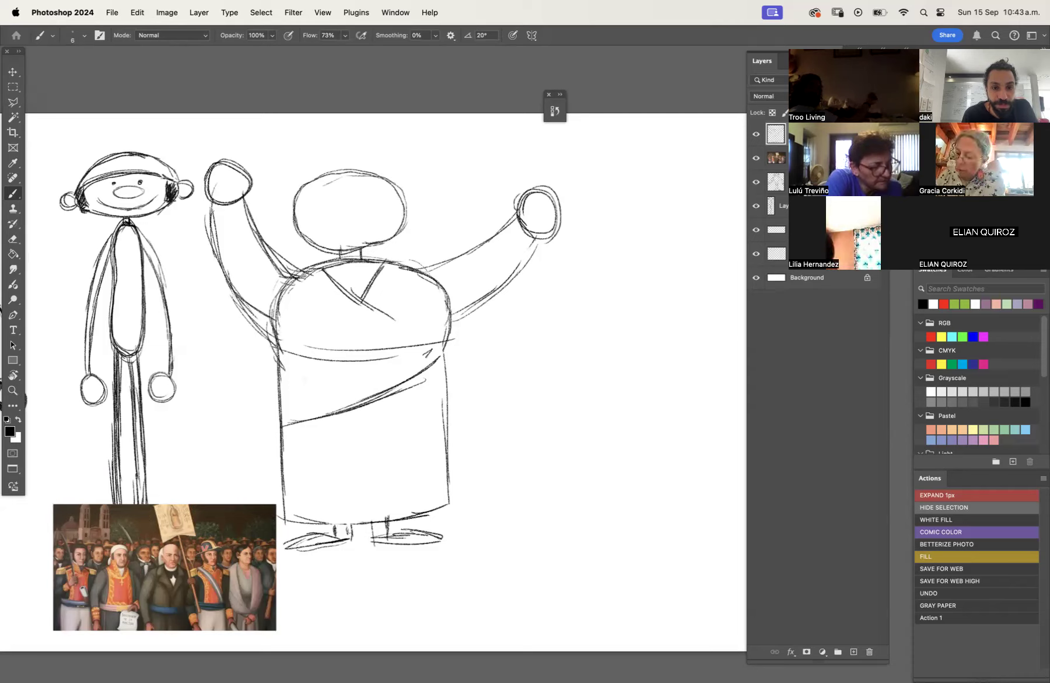
drag(293, 215, 300, 239)
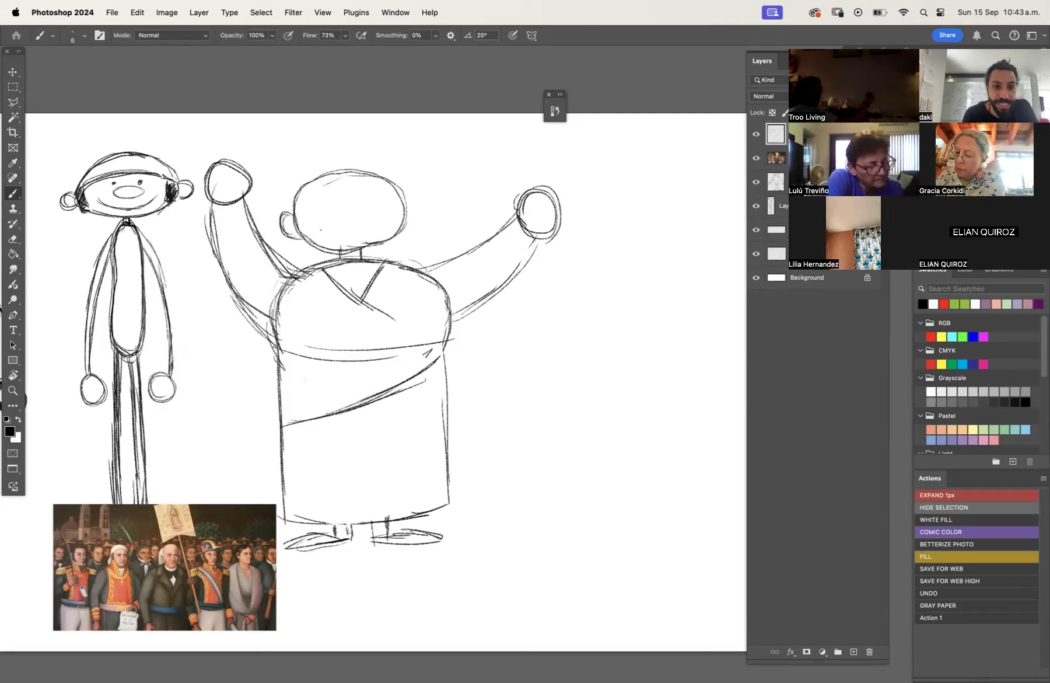
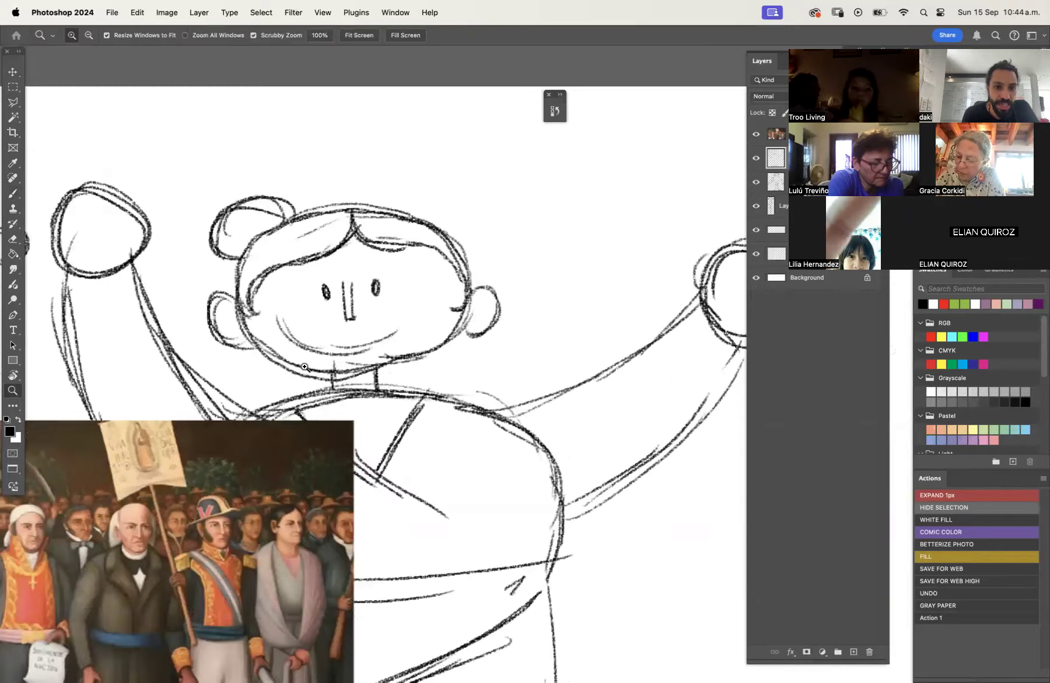
Mark three figures in the reference painting with bright green arrows: the white-headscarf man, the small face beside the bald man, and the shawled woman.
drag(326, 388, 370, 386)
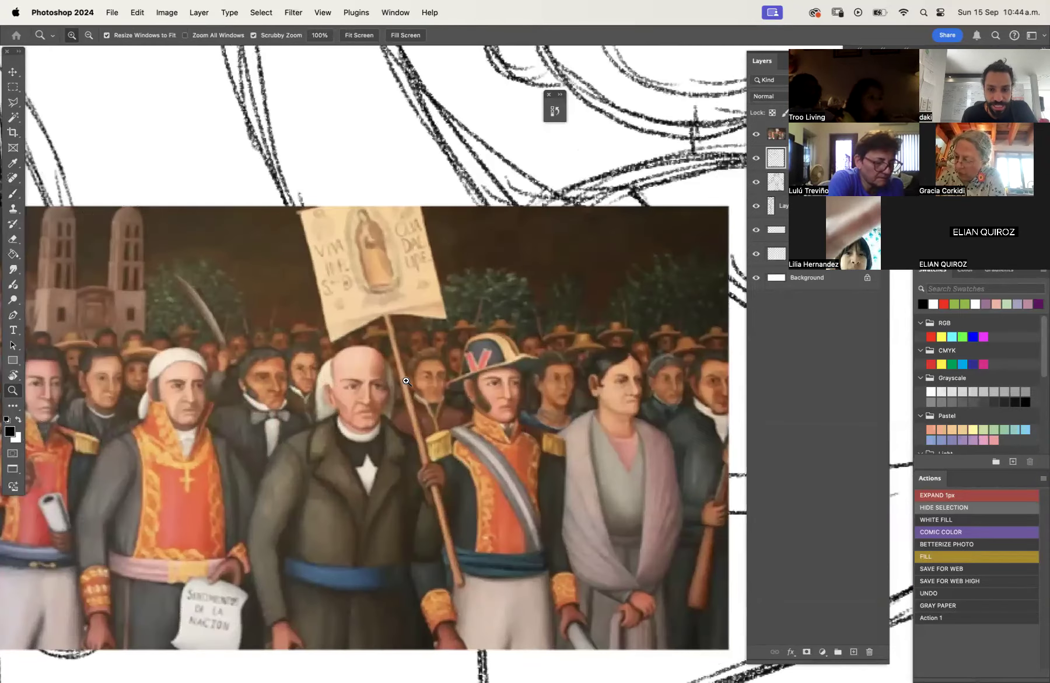
key(b)
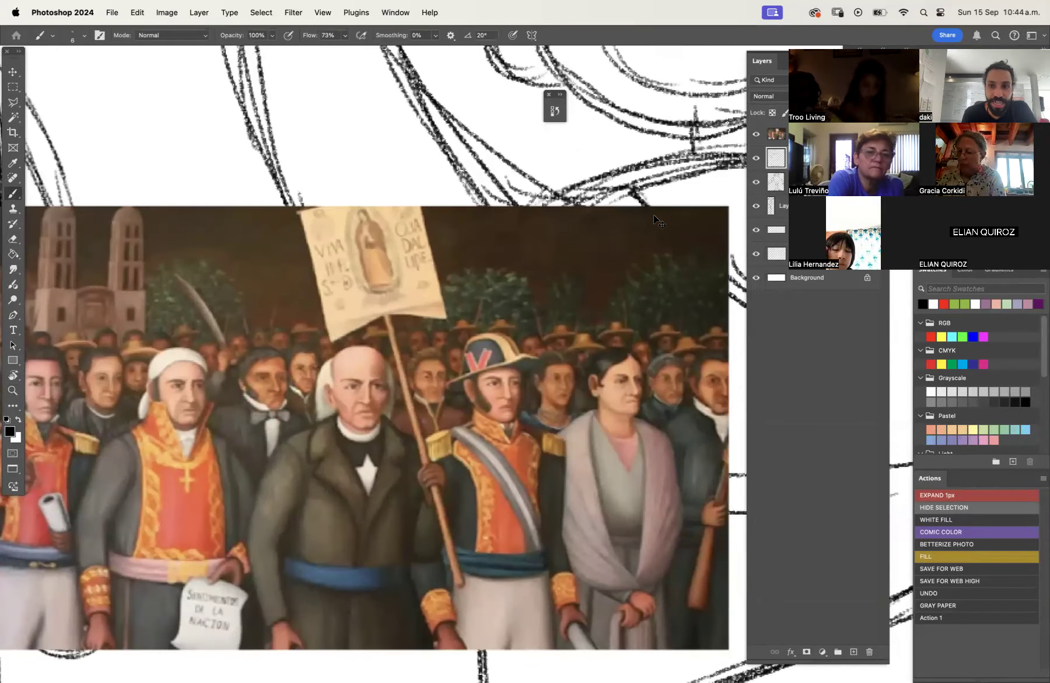
click(777, 135)
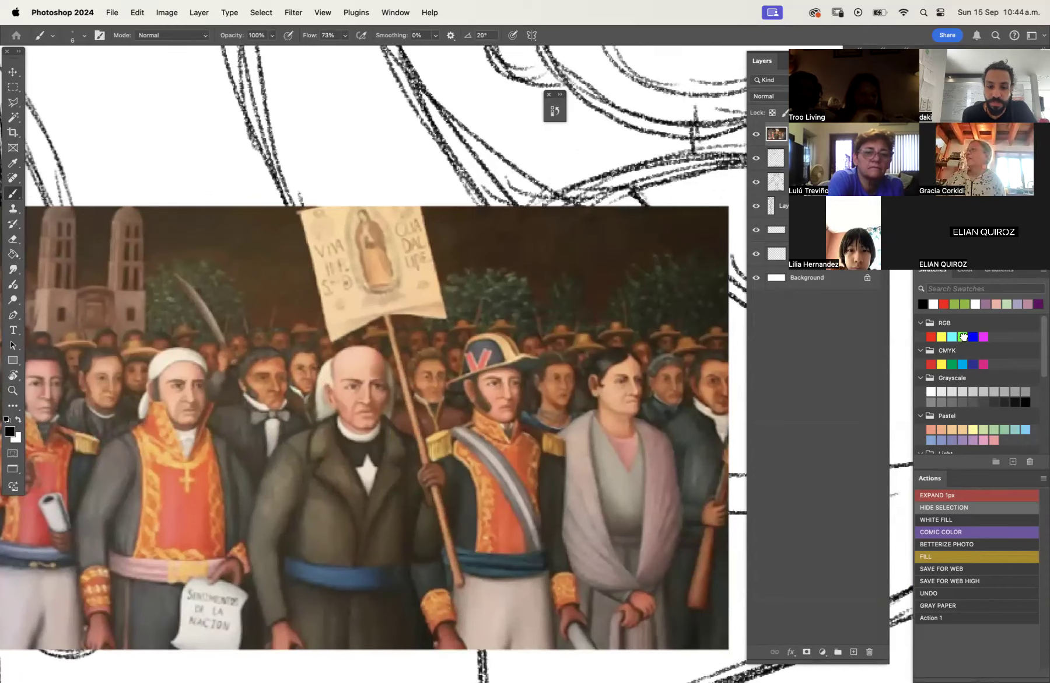
click(966, 304)
drag(152, 321, 183, 310)
drag(182, 260, 169, 337)
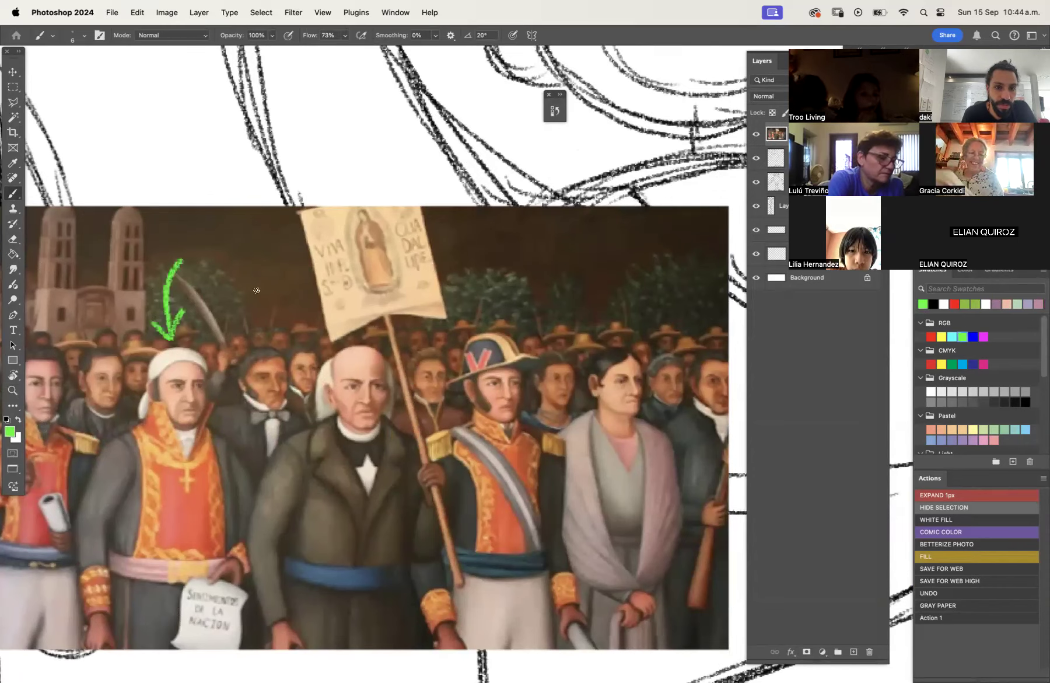
drag(278, 286, 307, 353)
drag(288, 349, 311, 336)
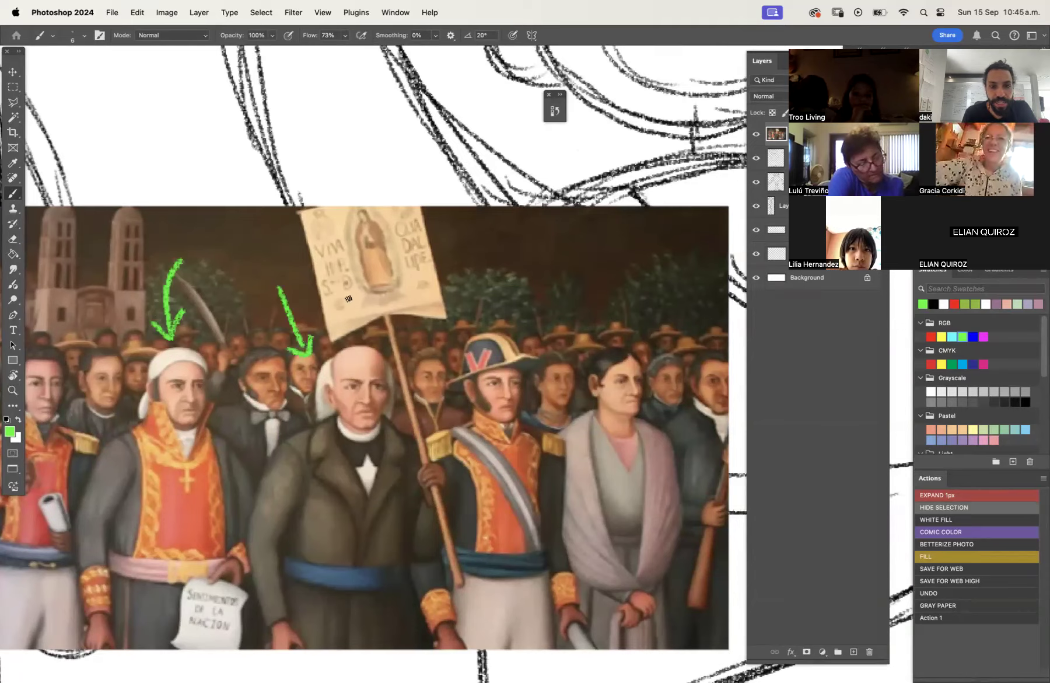
drag(589, 315, 624, 316)
mouse_move(606, 339)
mouse_down()
mouse_move(609, 284)
mouse_move(629, 252)
mouse_up()
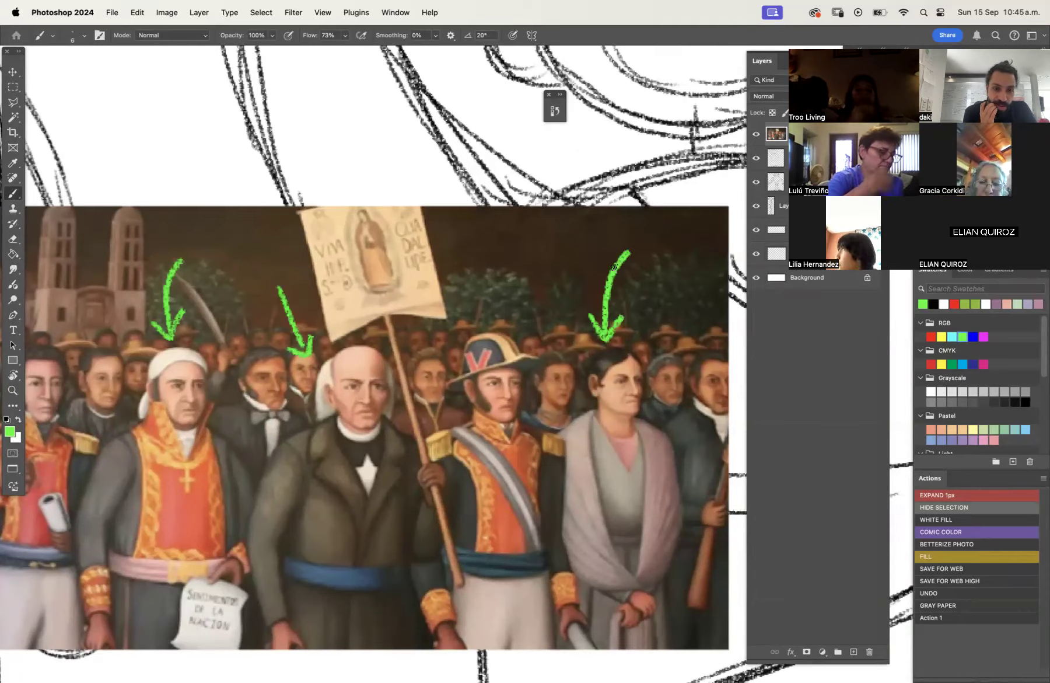
Move the reference painting lower, clear of the robed character's neckline.
key(z)
mouse_move(549, 291)
mouse_down()
mouse_move(496, 289)
mouse_move(509, 311)
mouse_move(482, 406)
mouse_up()
key(space)
key(v)
key(z)
drag(526, 350, 467, 353)
Return to the robed character's sketch layer and set the brush colour back to black, ready for the blank area beside that character.
key(space)
drag(647, 385, 484, 374)
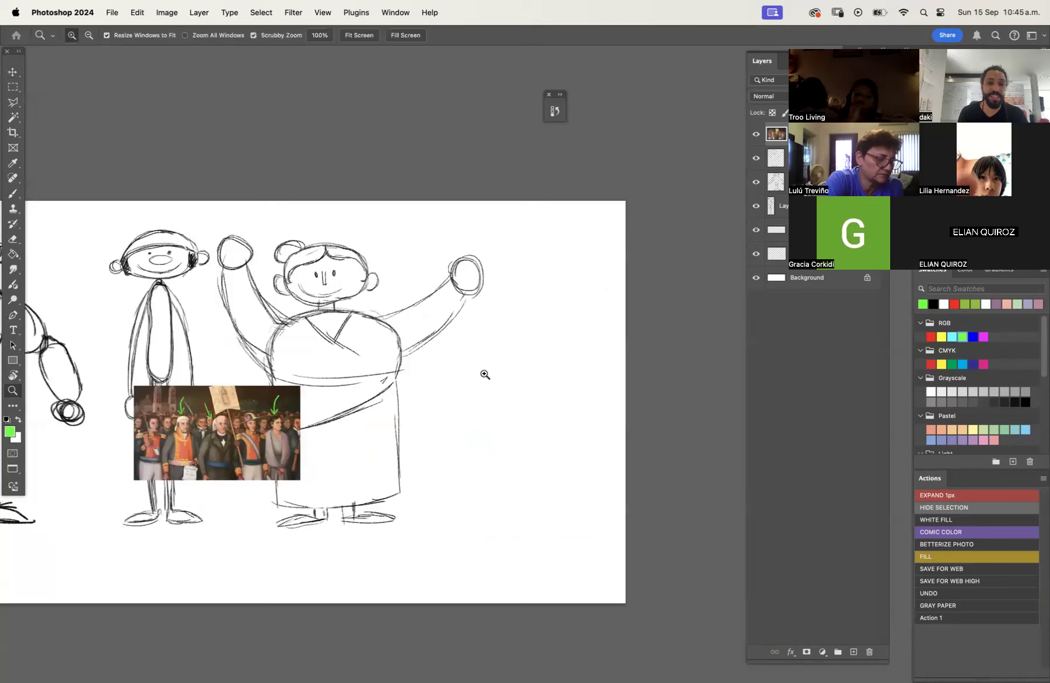
mouse_move(554, 329)
mouse_down()
mouse_move(567, 329)
mouse_move(569, 308)
mouse_up()
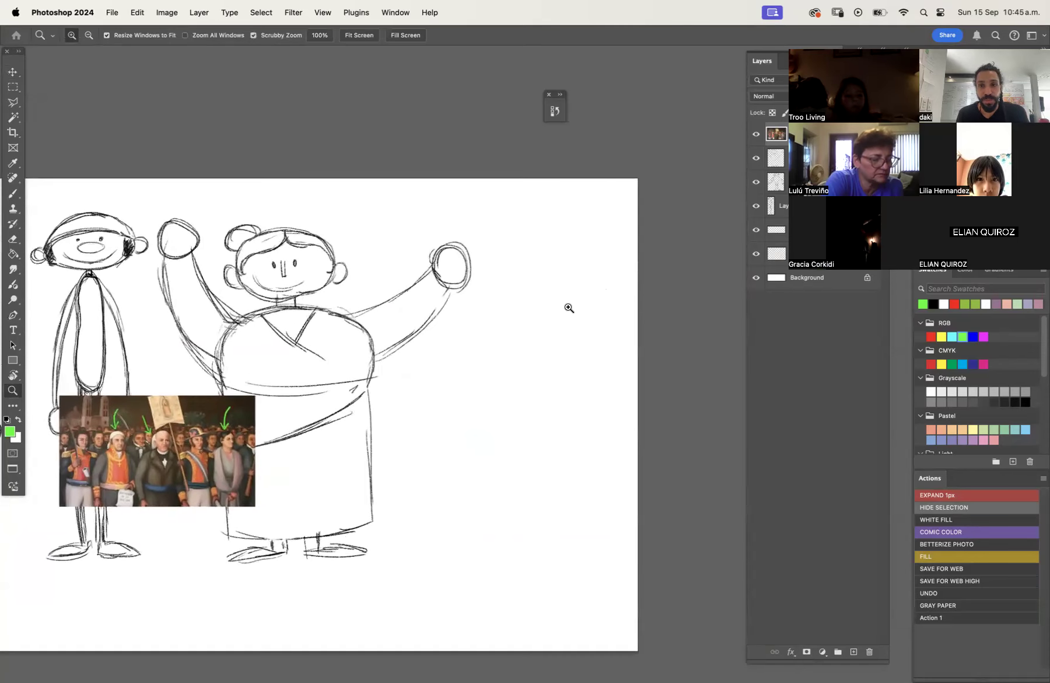
click(777, 158)
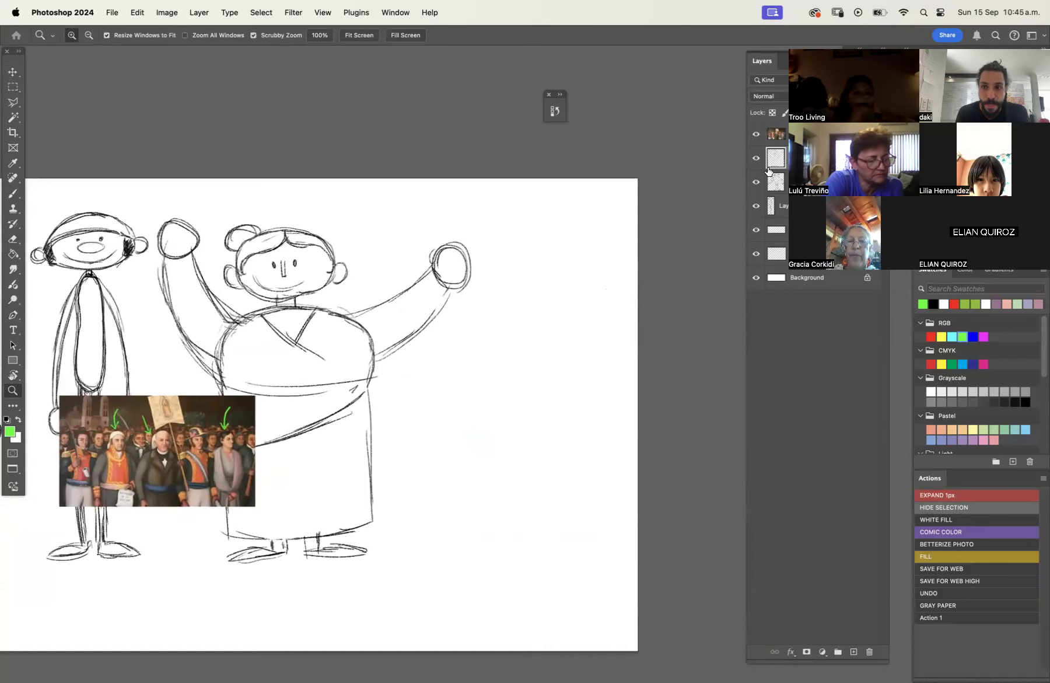
key(b)
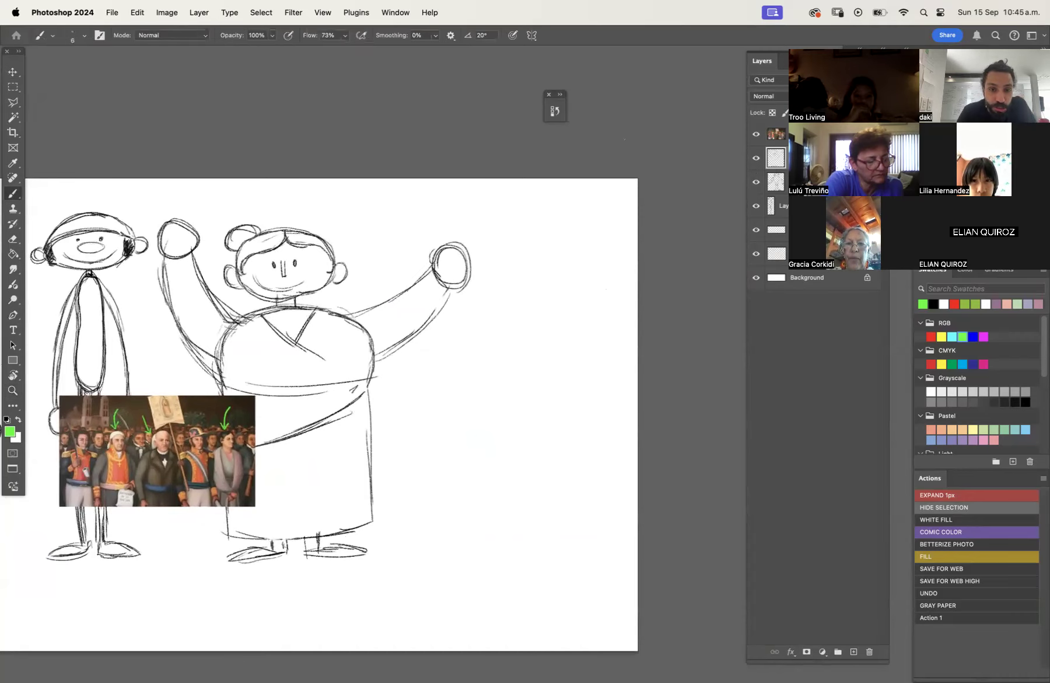
key(d)
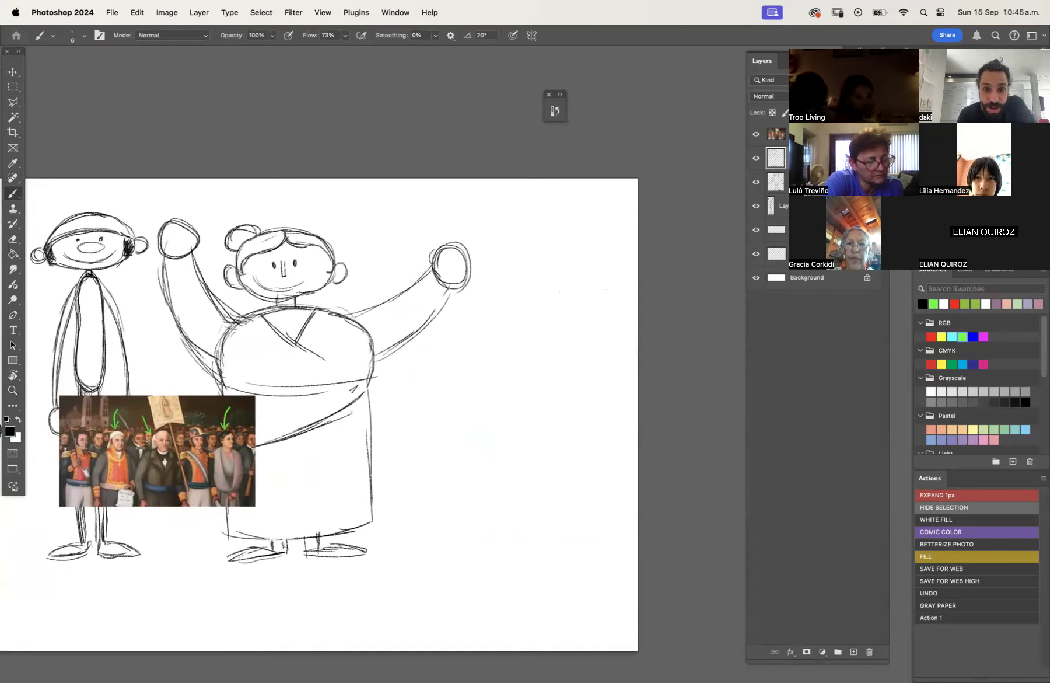
mouse_move(562, 287)
mouse_down()
mouse_move(535, 291)
mouse_move(537, 396)
mouse_move(563, 403)
mouse_move(570, 299)
mouse_move(559, 288)
mouse_move(537, 288)
mouse_move(539, 388)
mouse_up()
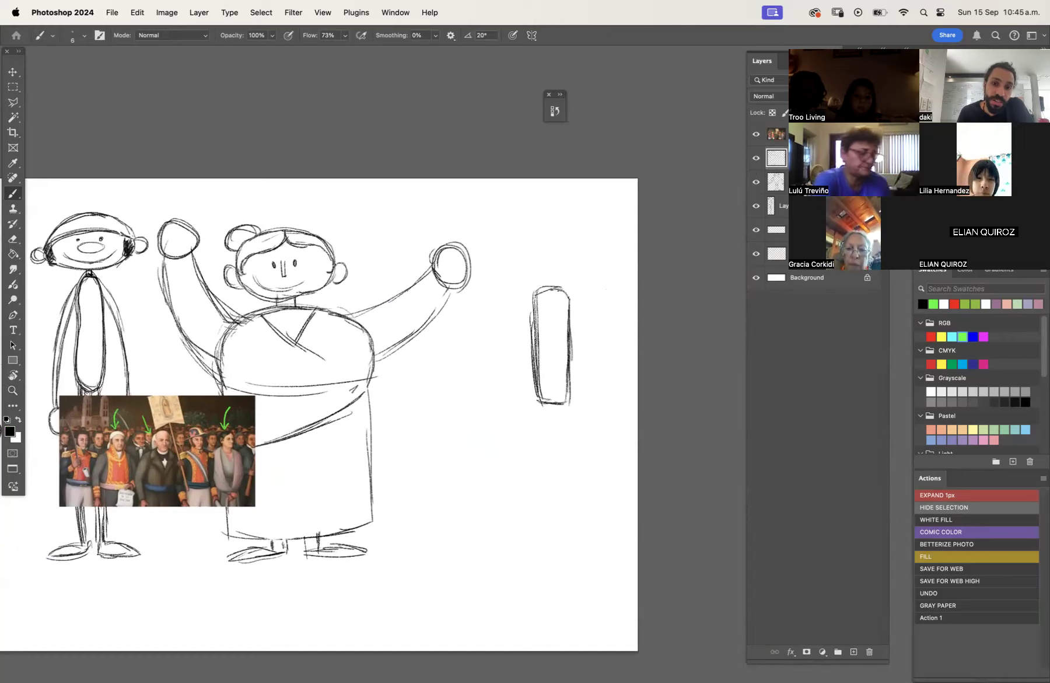
drag(535, 287, 566, 287)
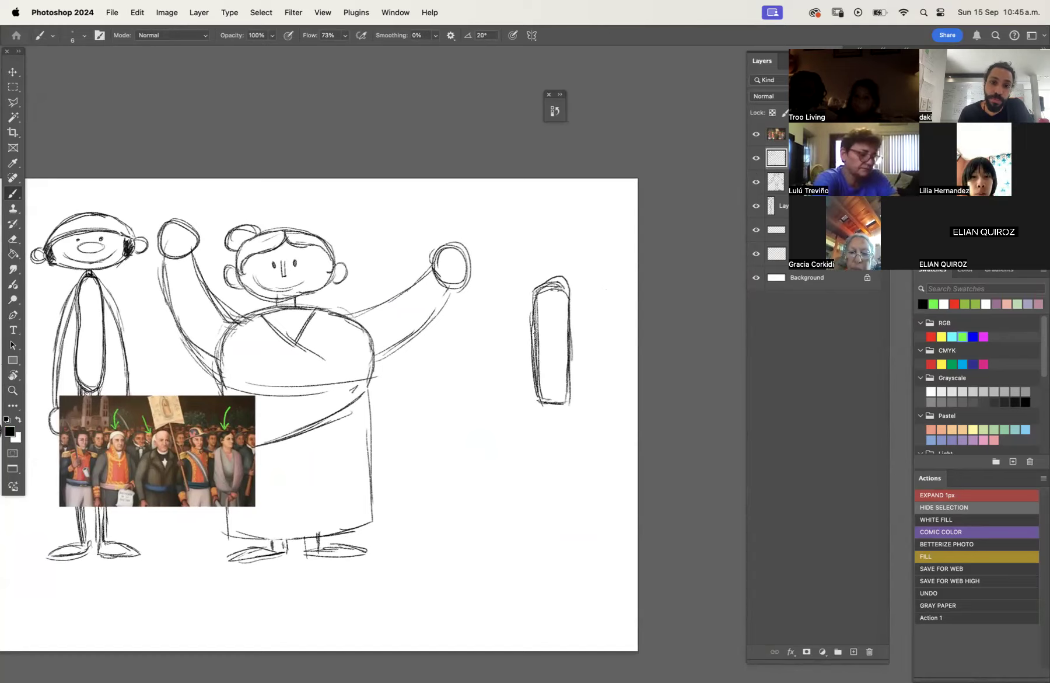
mouse_move(549, 408)
mouse_down()
mouse_move(570, 404)
mouse_move(572, 350)
mouse_up()
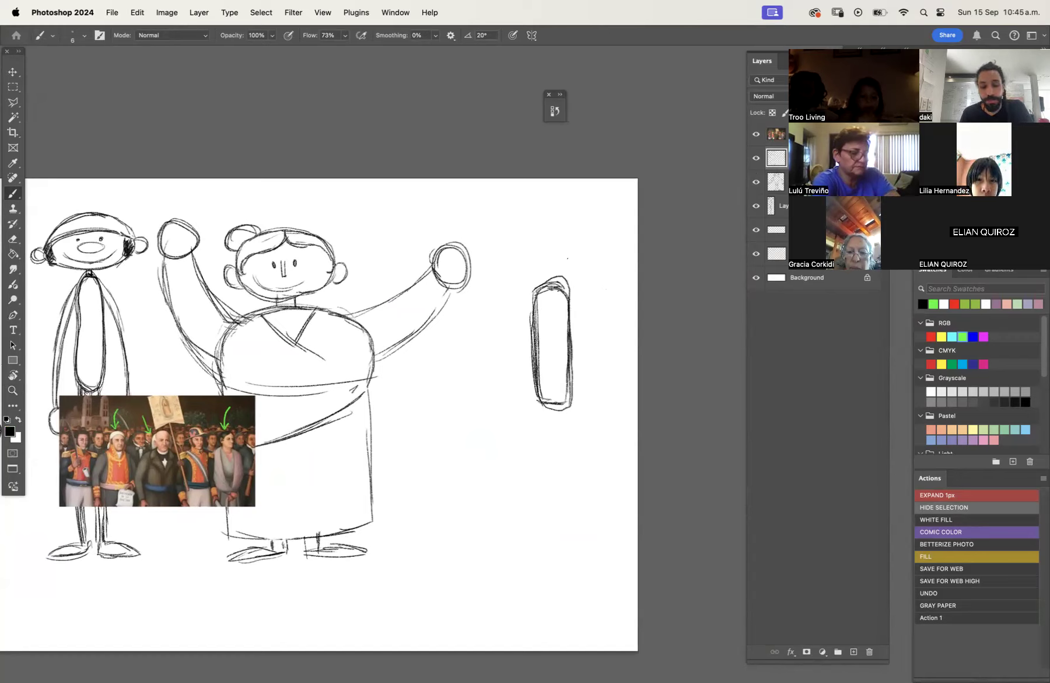
key(e)
mouse_move(546, 274)
mouse_down()
mouse_move(565, 276)
mouse_move(536, 282)
mouse_up()
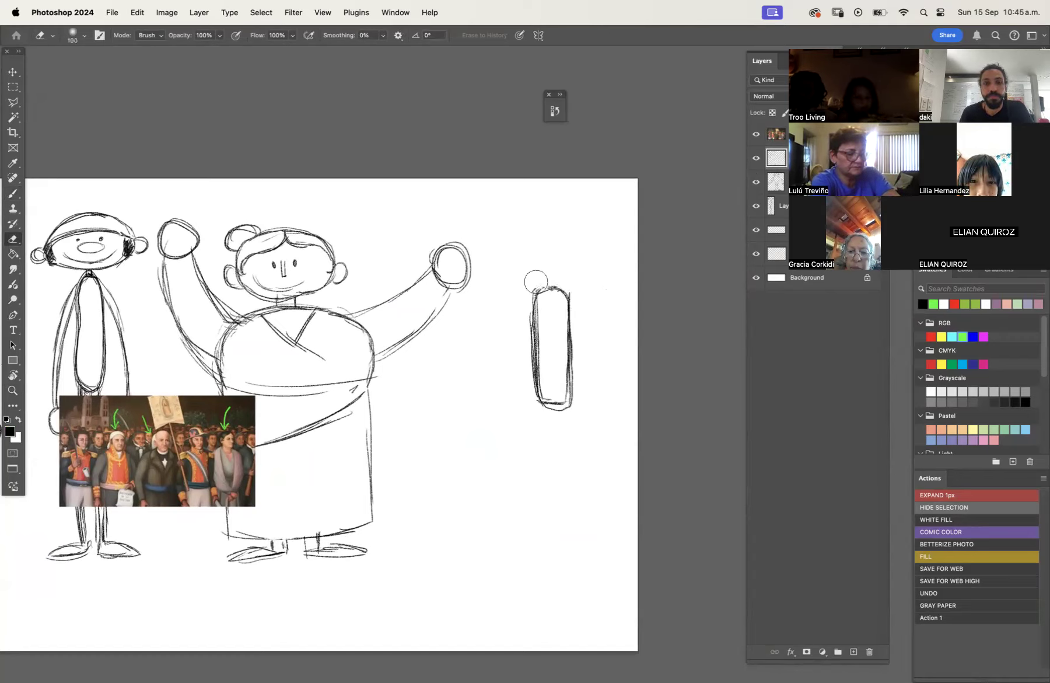
key(b)
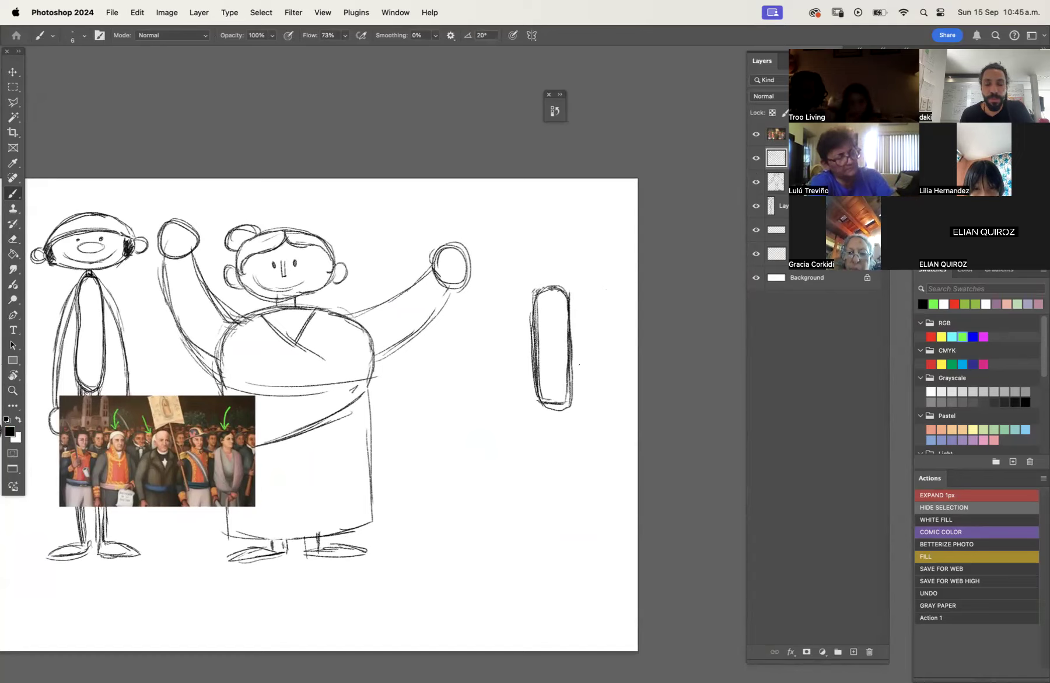
key(super+z)
key(super+z)
key(super+z)
key(super+z)
key(super+z)
key(super+z)
key(super+z)
key(super+z)
key(super+z)
key(super+z)
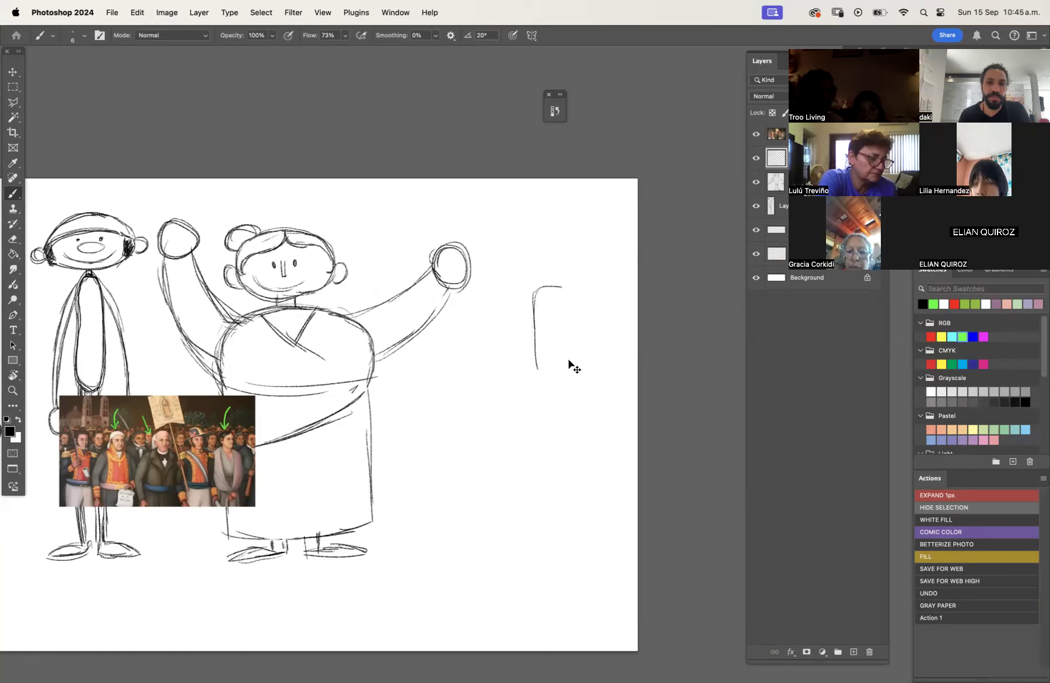
key(super+z)
key(super+z)
key(super+z)
Draw a long, narrow, curved bean-shaped torso on the blank canvas to the right of the robed character.
drag(571, 364, 593, 359)
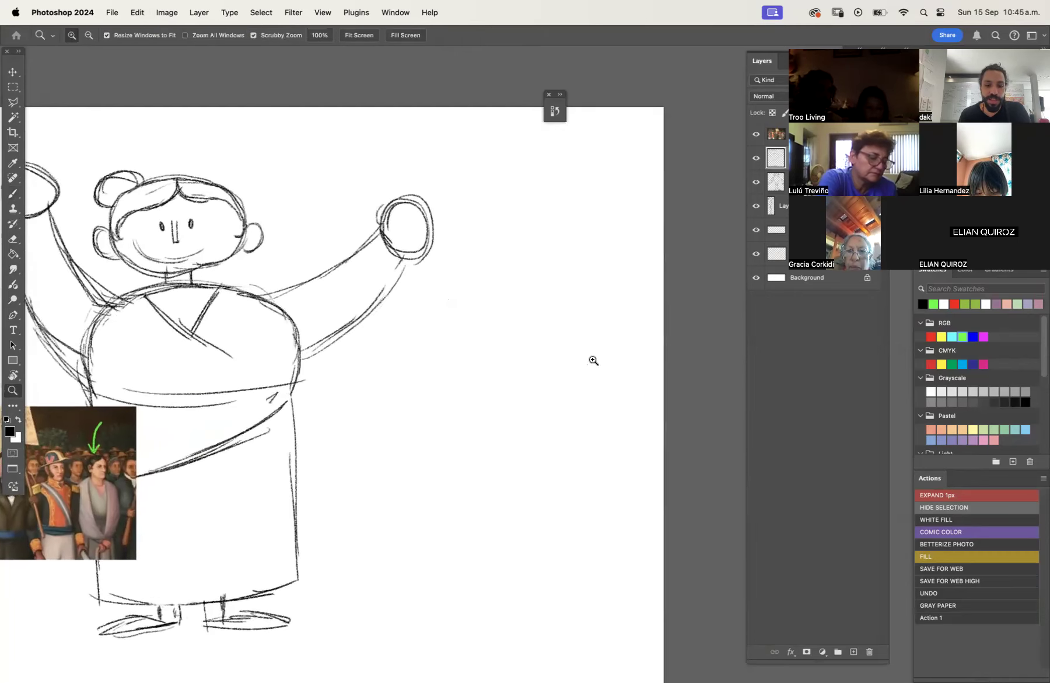
drag(515, 279, 534, 369)
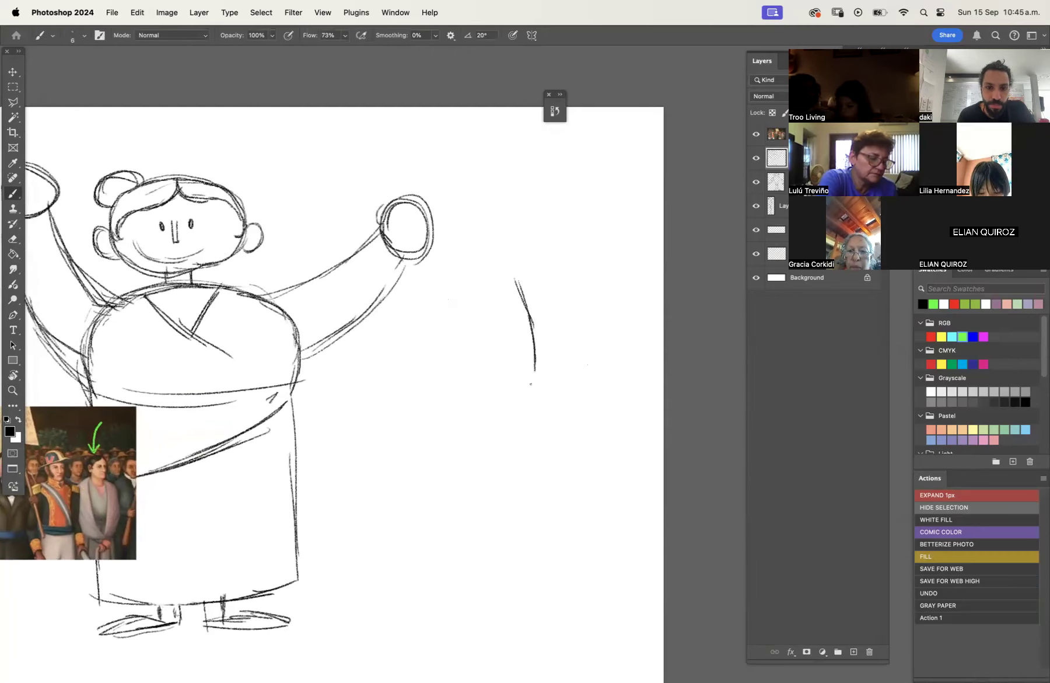
mouse_move(505, 435)
mouse_down()
mouse_move(550, 437)
mouse_move(567, 383)
mouse_up()
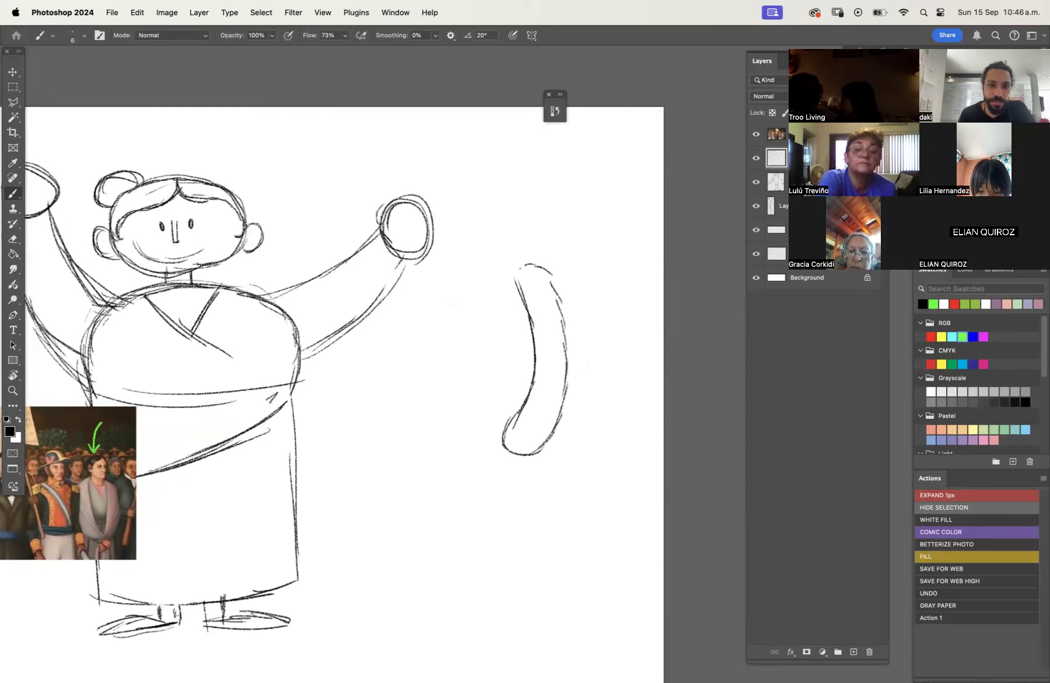
mouse_move(553, 293)
mouse_down()
mouse_move(564, 376)
mouse_move(543, 445)
mouse_move(523, 315)
mouse_up()
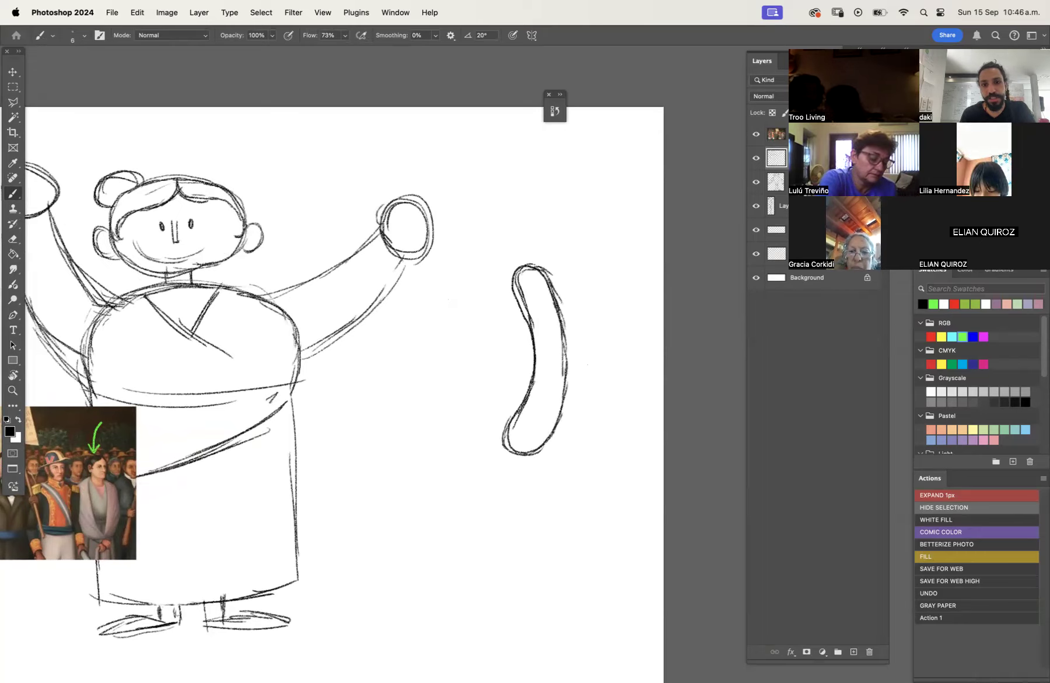
drag(520, 419, 524, 452)
drag(565, 385, 552, 438)
Slim the curved torso's lower end by erasing its outer edge, and redraw the outline there.
key(e)
mouse_move(511, 391)
mouse_down()
mouse_move(504, 449)
mouse_move(531, 459)
mouse_move(559, 442)
mouse_move(574, 392)
mouse_move(573, 314)
mouse_up()
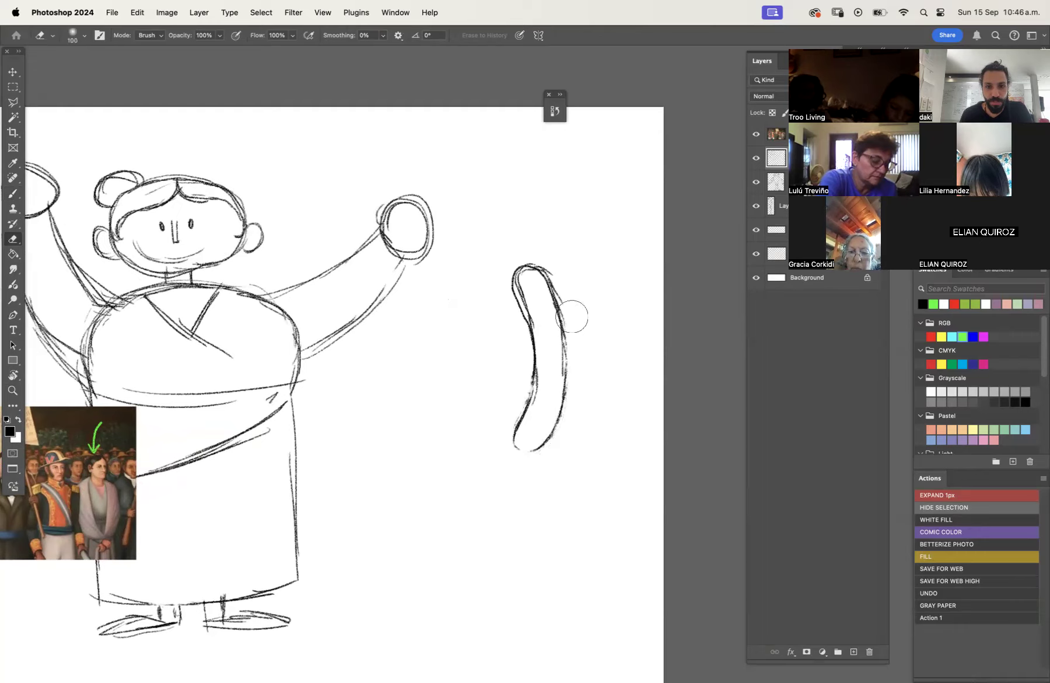
key(b)
mouse_move(529, 405)
mouse_down()
mouse_move(524, 449)
mouse_move(565, 342)
mouse_up()
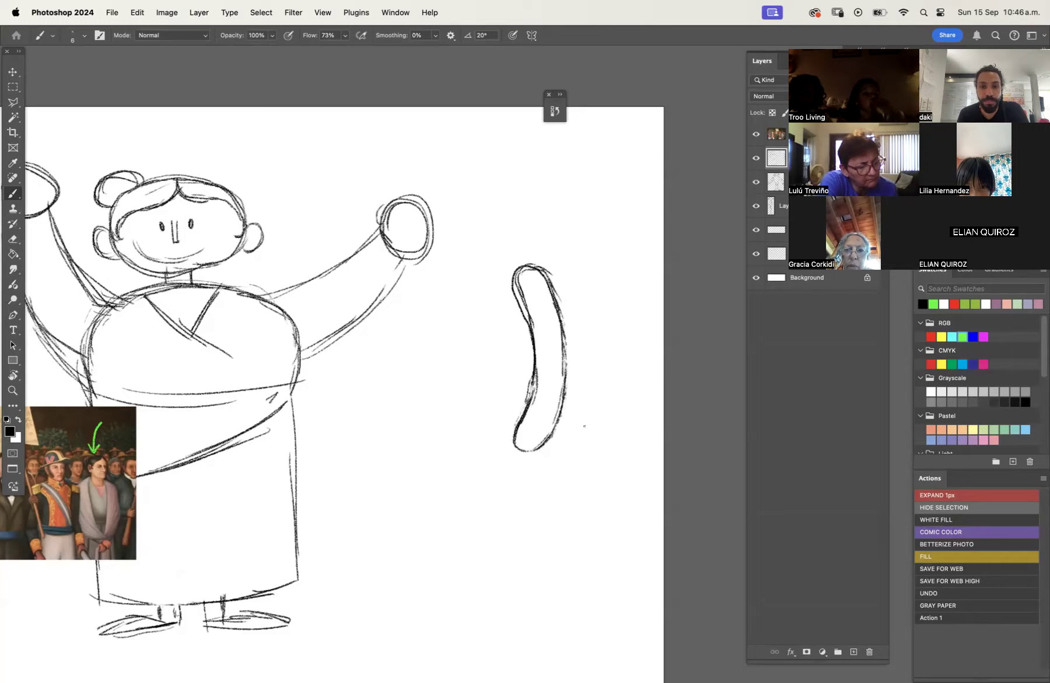
Draw two long, slightly curved legs slanting down to the right from the torso, ending in small flat oval feet.
drag(589, 537, 531, 423)
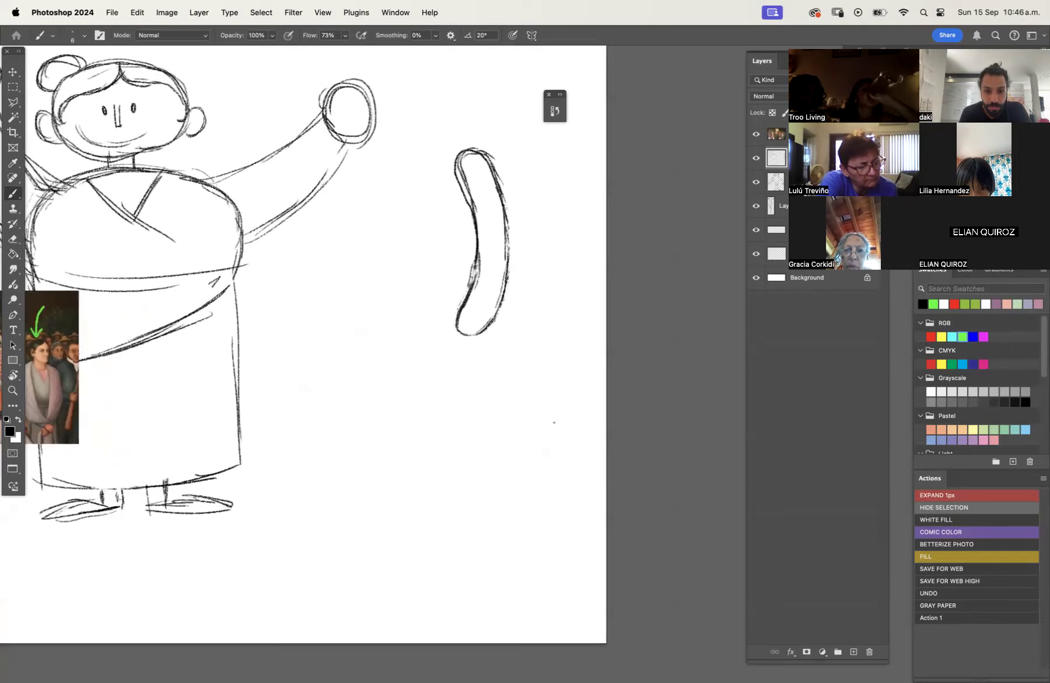
drag(488, 324, 494, 400)
mouse_move(488, 330)
mouse_down()
mouse_move(495, 432)
mouse_move(530, 555)
mouse_up()
drag(456, 320, 504, 559)
drag(507, 566, 450, 570)
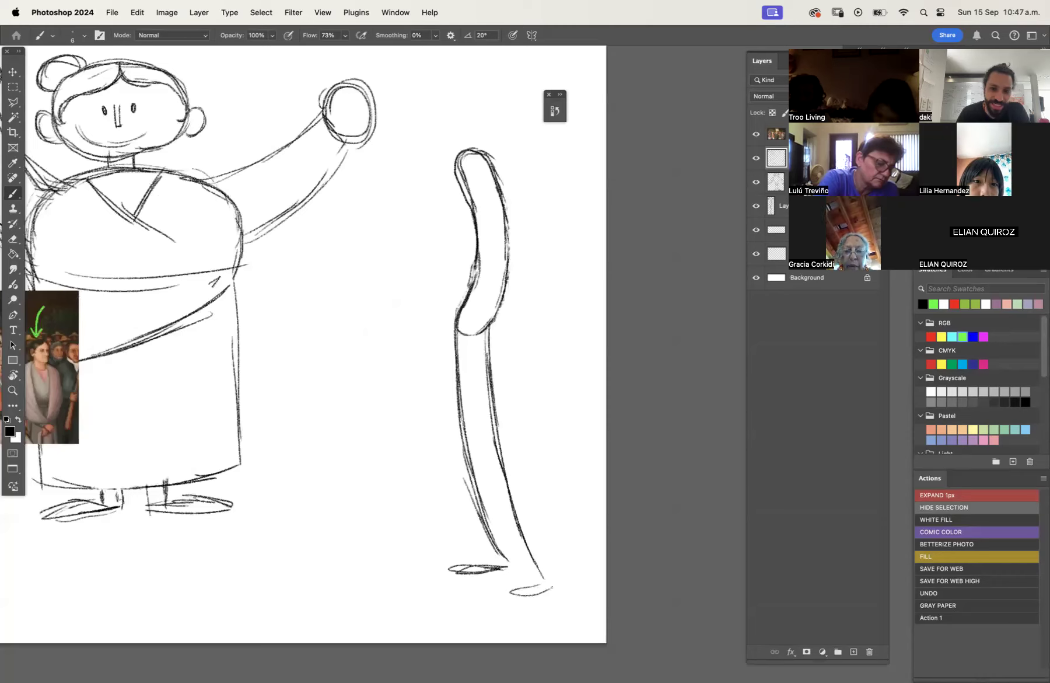
drag(545, 582, 501, 419)
drag(515, 496, 493, 359)
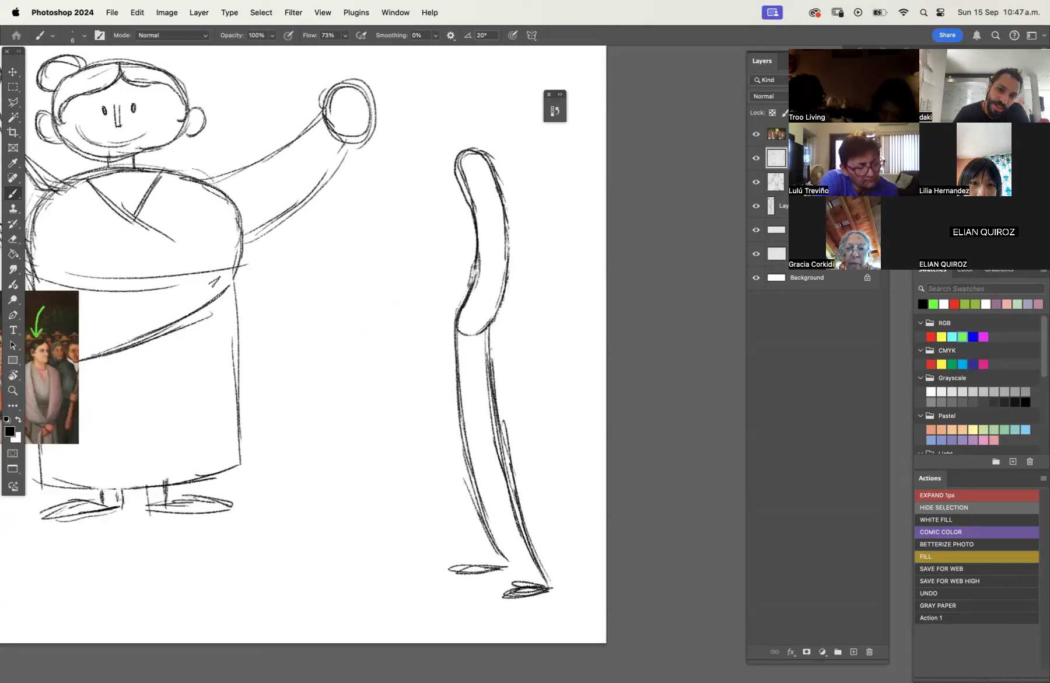
Add inner contour lines separating the two legs and a short line across their tops at the hip.
drag(507, 446, 490, 331)
mouse_move(497, 387)
mouse_down()
mouse_move(494, 328)
mouse_move(462, 407)
mouse_up()
mouse_move(461, 334)
mouse_down()
mouse_move(474, 446)
mouse_move(470, 426)
mouse_move(499, 532)
mouse_up()
mouse_move(476, 449)
mouse_down()
mouse_move(507, 564)
mouse_move(471, 412)
mouse_up()
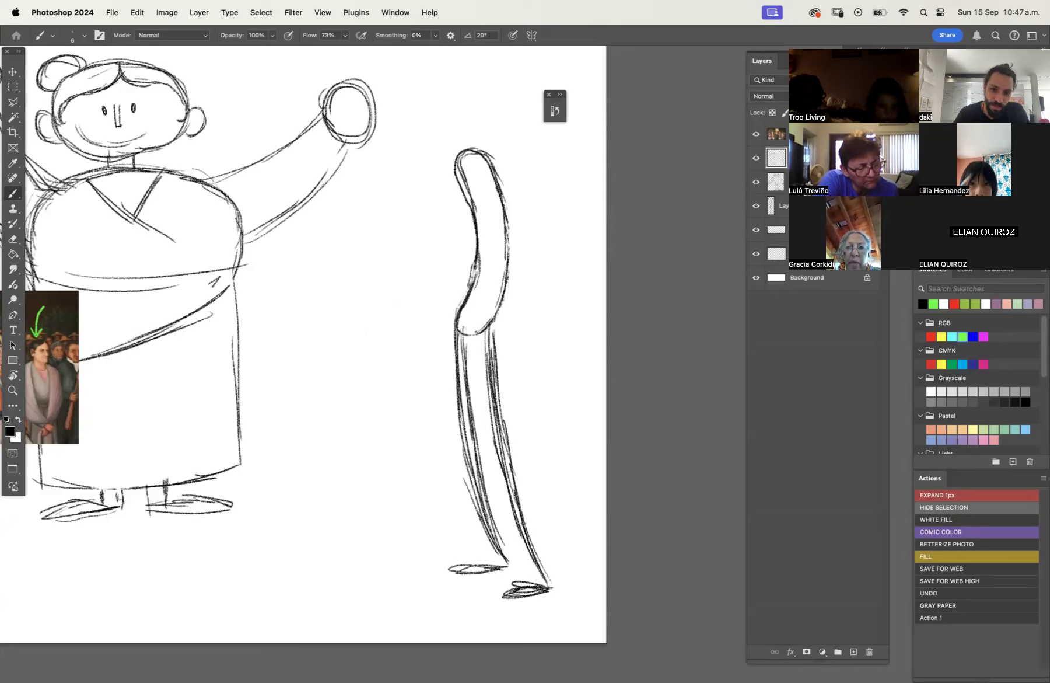
mouse_move(458, 336)
mouse_down()
mouse_move(486, 337)
mouse_move(489, 348)
mouse_up()
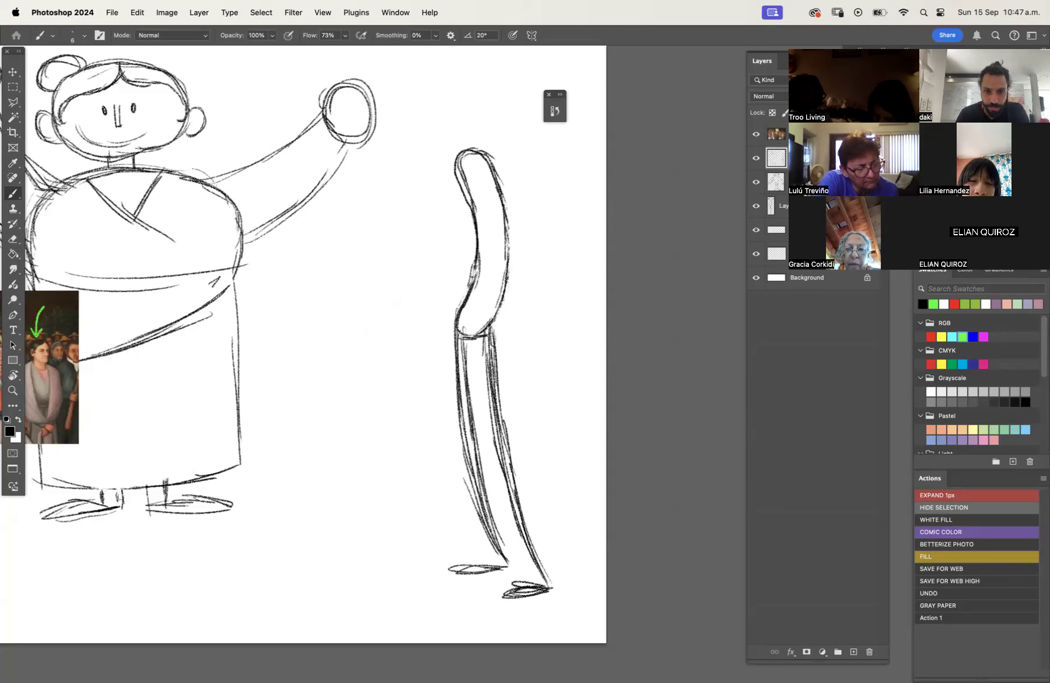
Draw a long skirt flaring over the legs, with a curved hem above the feet and a waistline across the torso.
drag(461, 306, 449, 475)
drag(457, 350, 455, 524)
drag(455, 435, 452, 476)
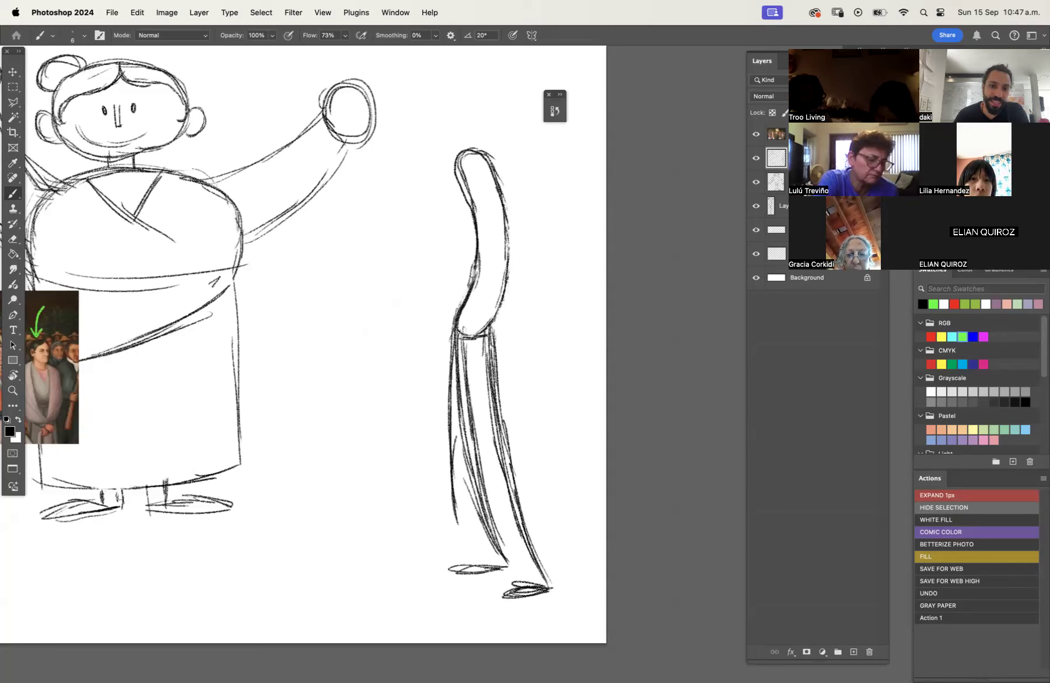
drag(454, 530, 507, 548)
mouse_move(501, 549)
mouse_down()
mouse_move(527, 548)
mouse_move(557, 526)
mouse_up()
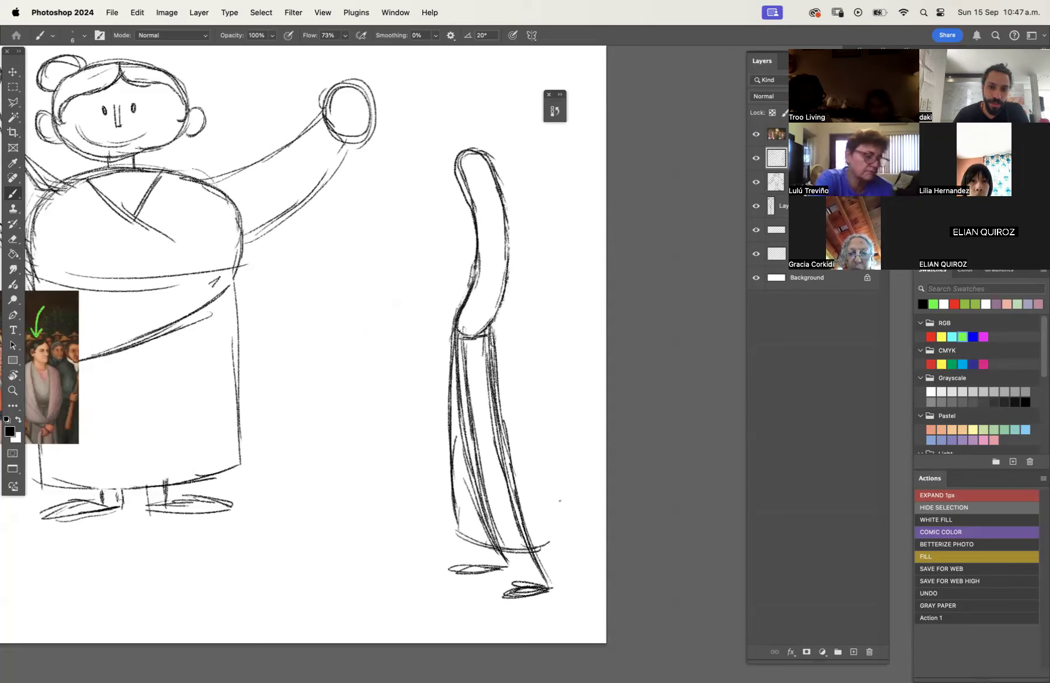
drag(499, 296, 536, 466)
drag(499, 338, 563, 543)
drag(522, 459, 552, 515)
drag(476, 282, 507, 280)
drag(502, 285, 464, 315)
Erase the leg and lower torso lines inside the skirt, leaving only the ankles and feet below the hem.
key(e)
mouse_move(485, 327)
mouse_down()
mouse_move(518, 524)
mouse_move(483, 513)
mouse_move(467, 353)
mouse_move(469, 436)
mouse_move(466, 324)
mouse_move(476, 499)
mouse_move(507, 534)
mouse_move(506, 502)
mouse_up()
mouse_move(479, 320)
mouse_down()
mouse_move(493, 303)
mouse_move(472, 294)
mouse_up()
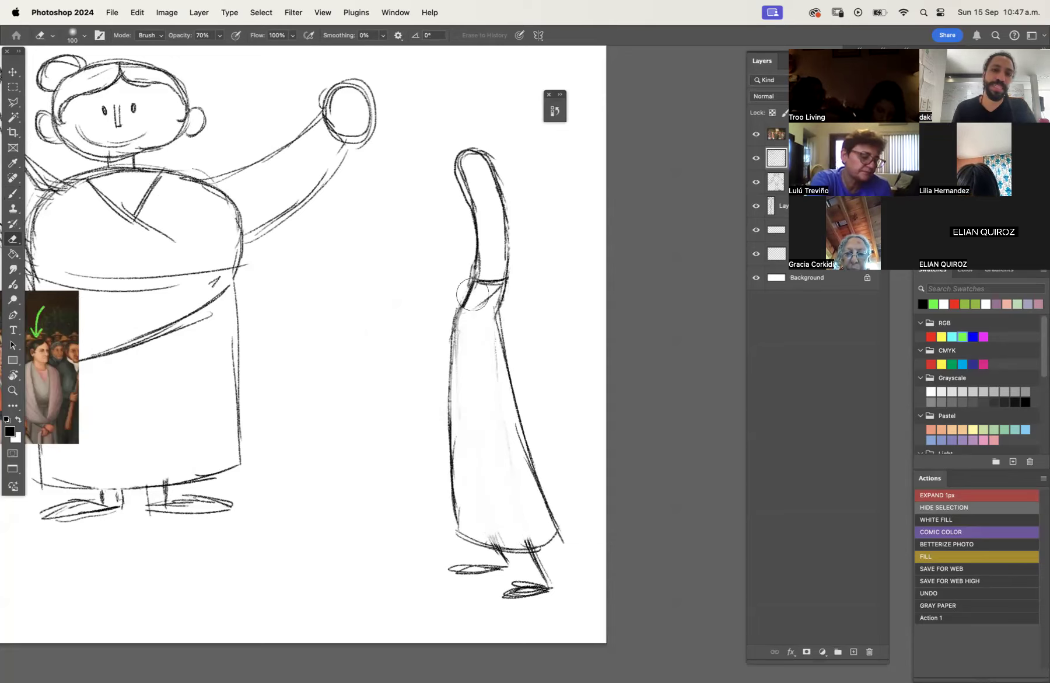
Redraw the skirt's side contours from the waist over the hips and erase the stray lines inside them.
key(b)
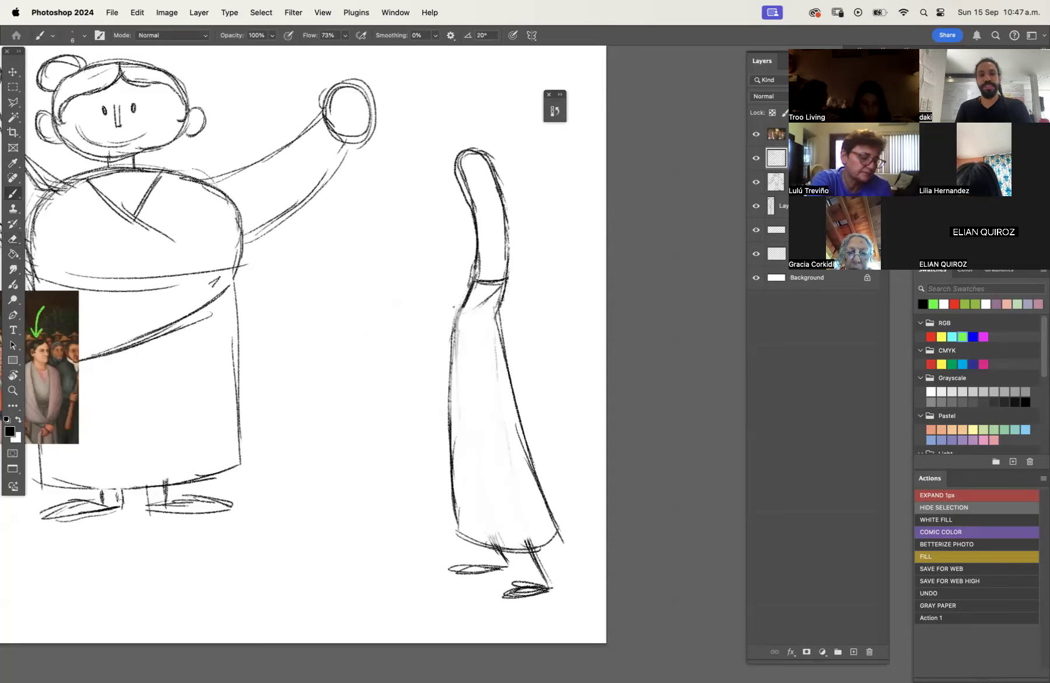
drag(459, 308, 452, 347)
drag(467, 285, 455, 324)
drag(507, 287, 512, 376)
drag(502, 315, 511, 376)
drag(511, 389, 516, 410)
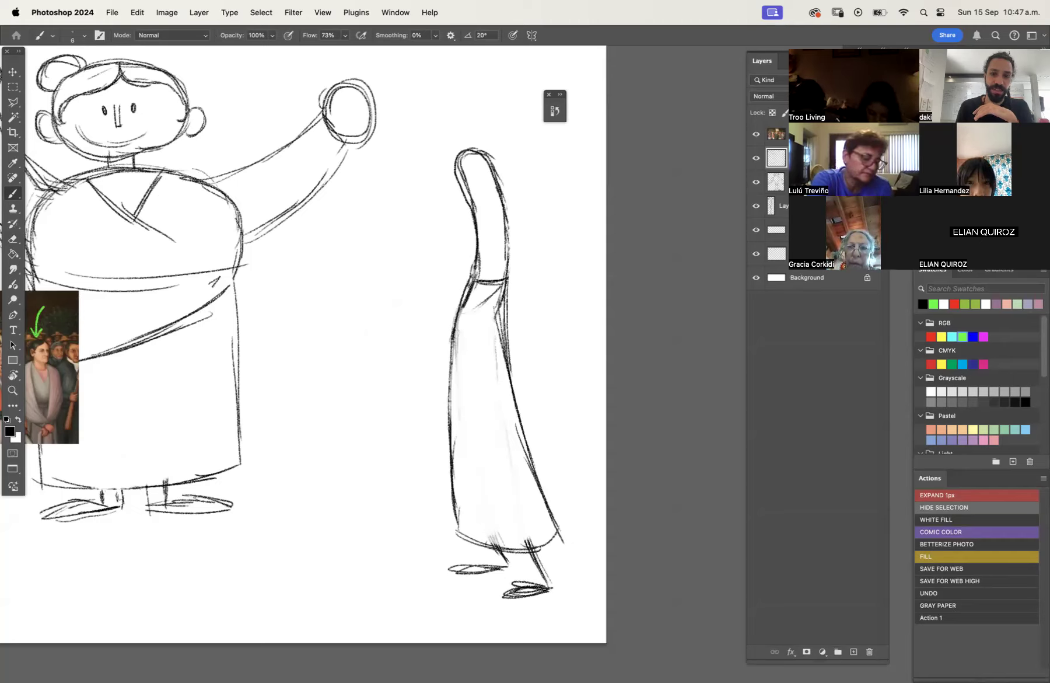
key(e)
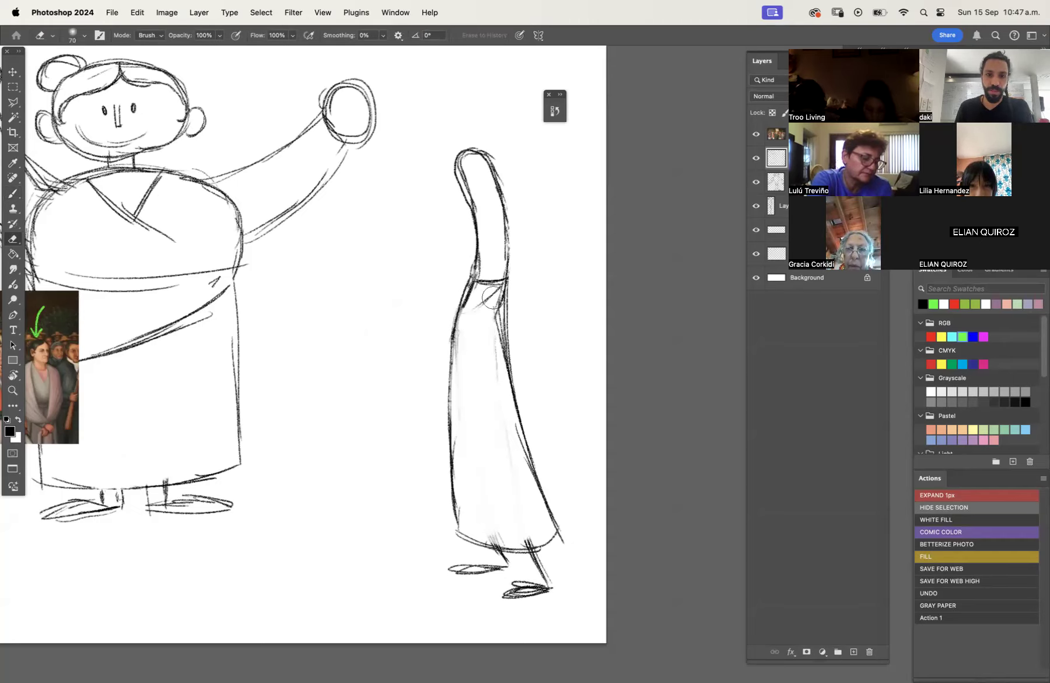
drag(495, 310, 460, 336)
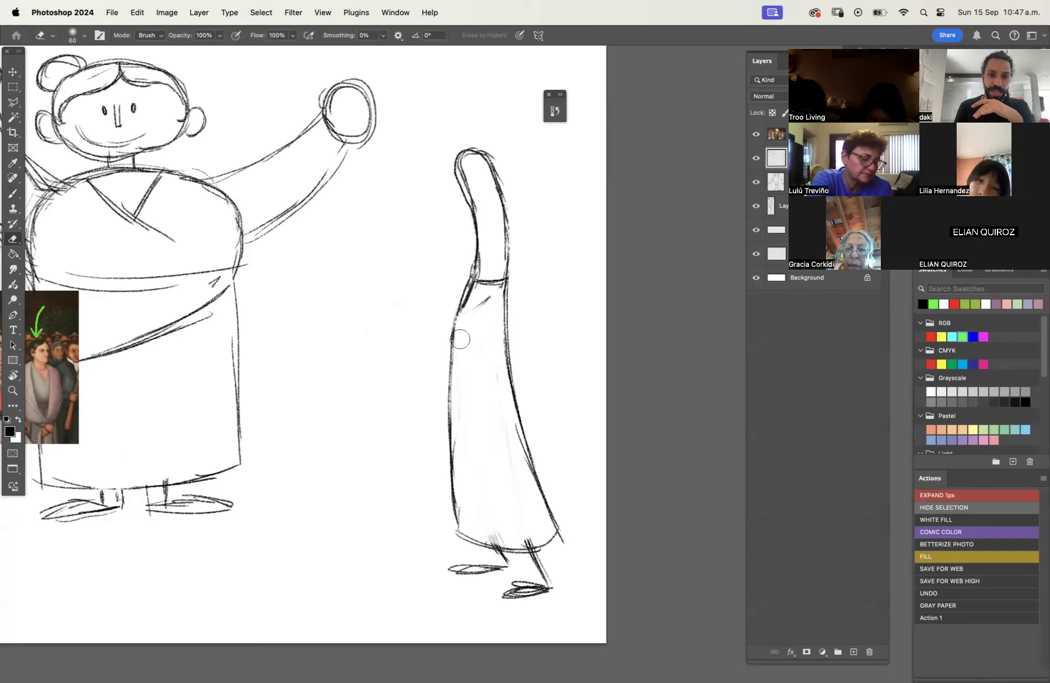
Draw a V neckline and hip folds on the skirted character, plus a lowered bent arm ending in a round hand.
key(b)
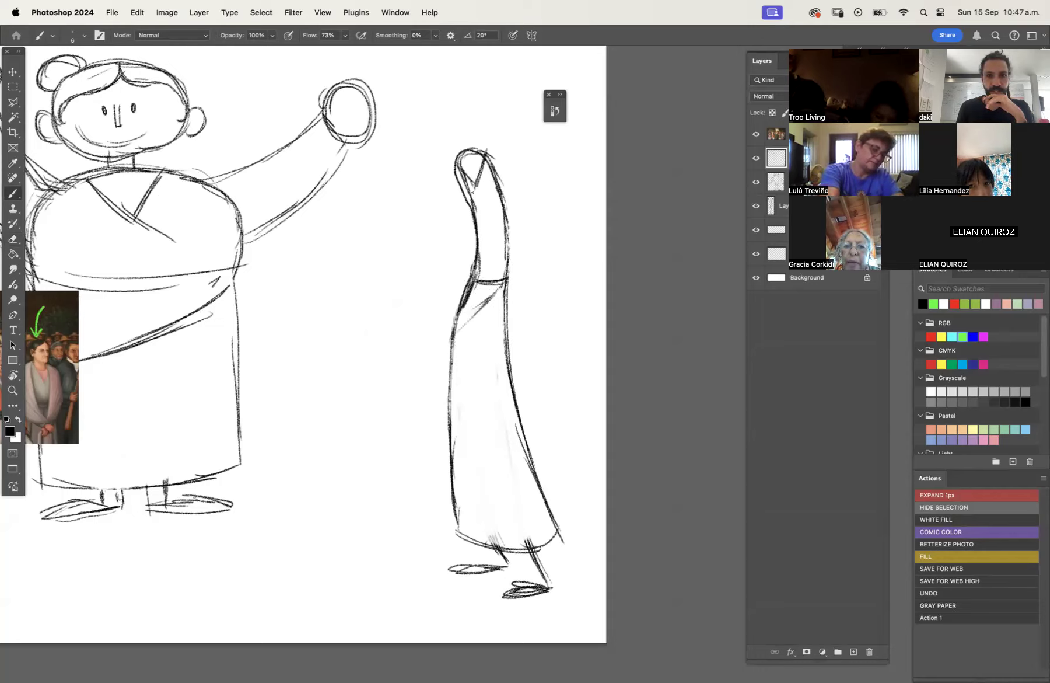
mouse_move(455, 179)
mouse_down()
mouse_move(458, 251)
mouse_move(430, 267)
mouse_move(405, 238)
mouse_move(404, 249)
mouse_move(438, 268)
mouse_up()
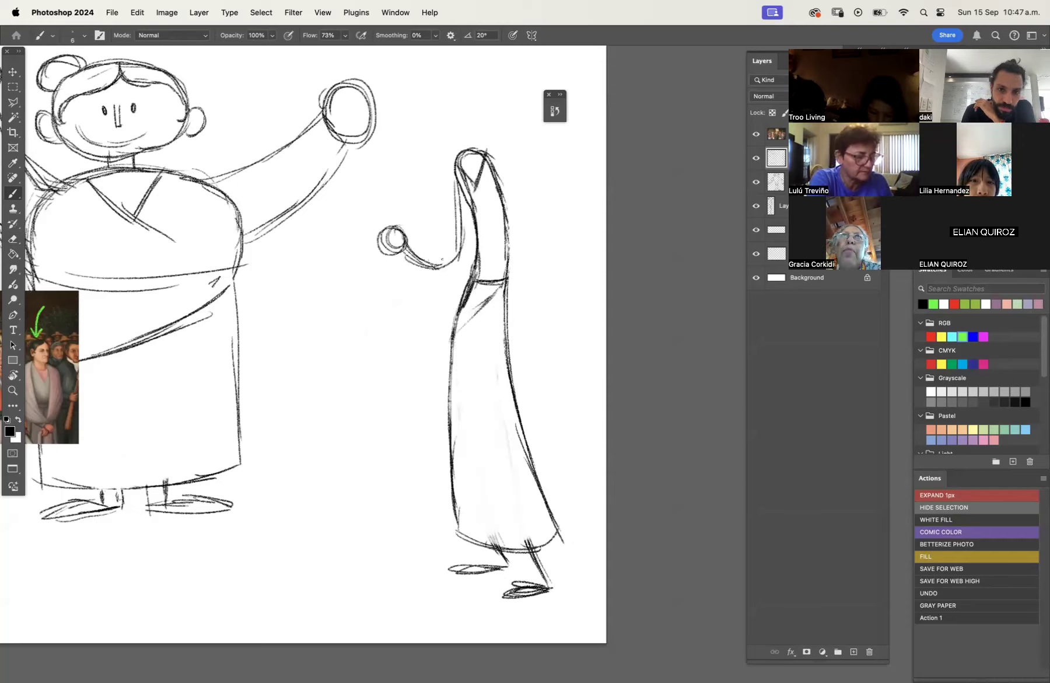
mouse_move(460, 172)
mouse_down()
mouse_move(460, 232)
mouse_move(436, 268)
mouse_up()
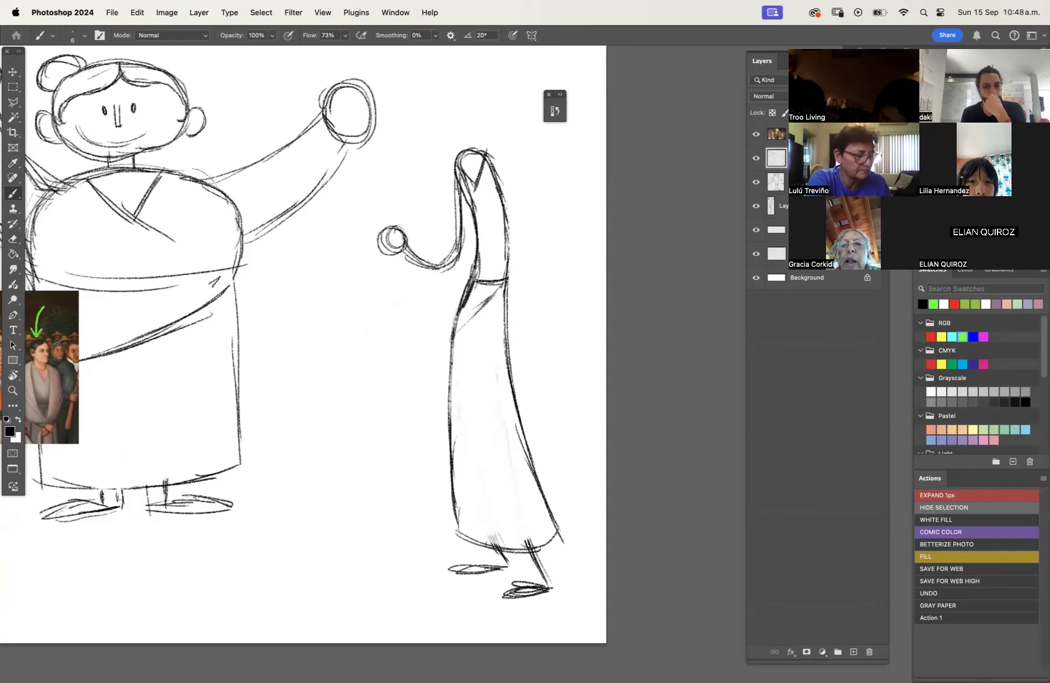
Draw the skirted character's other arm as a thin curve raised above the shoulder, ending in a round hand.
scroll(525, 336, up, 5)
scroll(526, 336, right, 2)
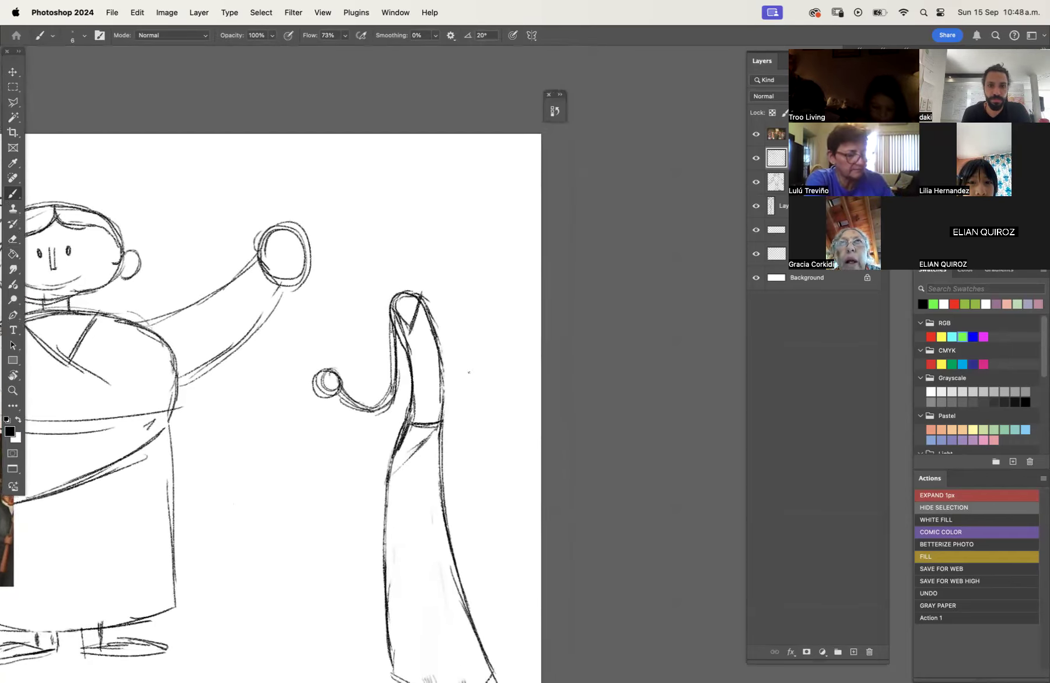
drag(429, 301, 462, 255)
drag(482, 193, 428, 309)
drag(440, 295, 476, 225)
mouse_move(489, 166)
mouse_down()
mouse_move(470, 175)
mouse_move(481, 185)
mouse_move(465, 257)
mouse_up()
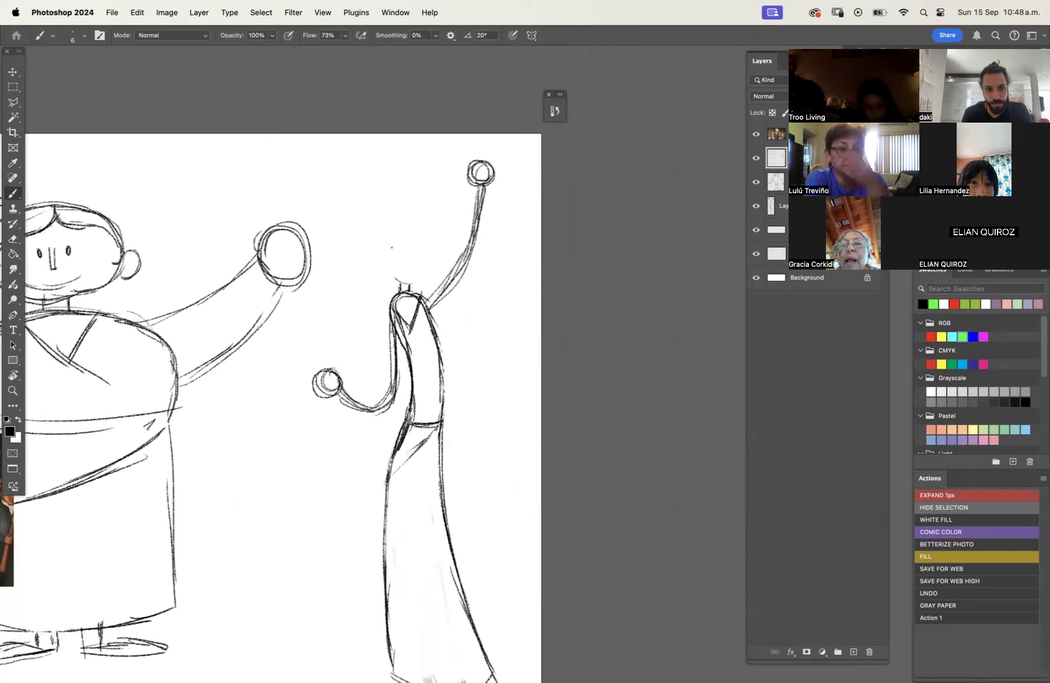
Draw the skirted character's short neck and narrow tilted head with ears, a shaded hair bun and a big open smile.
mouse_move(401, 284)
mouse_down()
mouse_move(377, 214)
mouse_move(408, 284)
mouse_up()
drag(378, 246, 381, 262)
drag(420, 233, 429, 252)
mouse_move(395, 195)
mouse_down()
mouse_move(379, 241)
mouse_move(419, 266)
mouse_up()
mouse_move(396, 194)
mouse_down()
mouse_move(417, 228)
mouse_move(382, 231)
mouse_up()
mouse_move(379, 195)
mouse_down()
mouse_move(376, 223)
mouse_move(357, 217)
mouse_move(374, 241)
mouse_move(367, 220)
mouse_move(376, 227)
mouse_move(411, 211)
mouse_move(419, 224)
mouse_move(398, 241)
mouse_move(434, 257)
mouse_move(416, 258)
mouse_up()
drag(394, 251, 417, 259)
drag(399, 270, 415, 270)
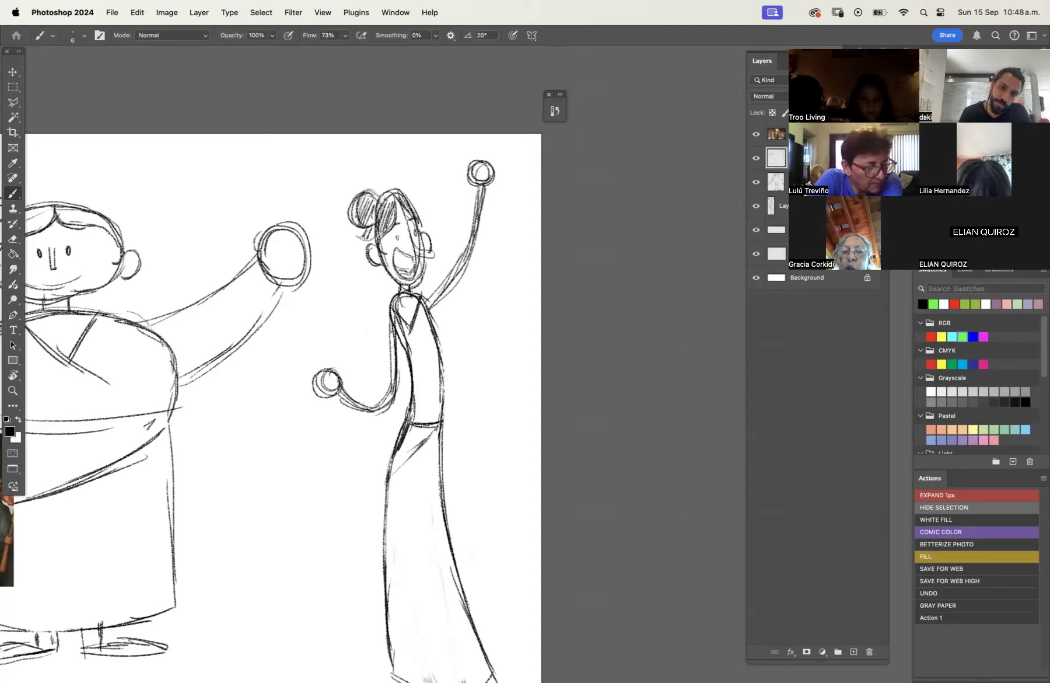
Handwrite "1810 -" in the space above the wide robed character's raised hand.
mouse_move(214, 161)
mouse_down()
mouse_move(215, 187)
mouse_move(232, 166)
mouse_move(223, 182)
mouse_move(245, 184)
mouse_move(260, 164)
mouse_up()
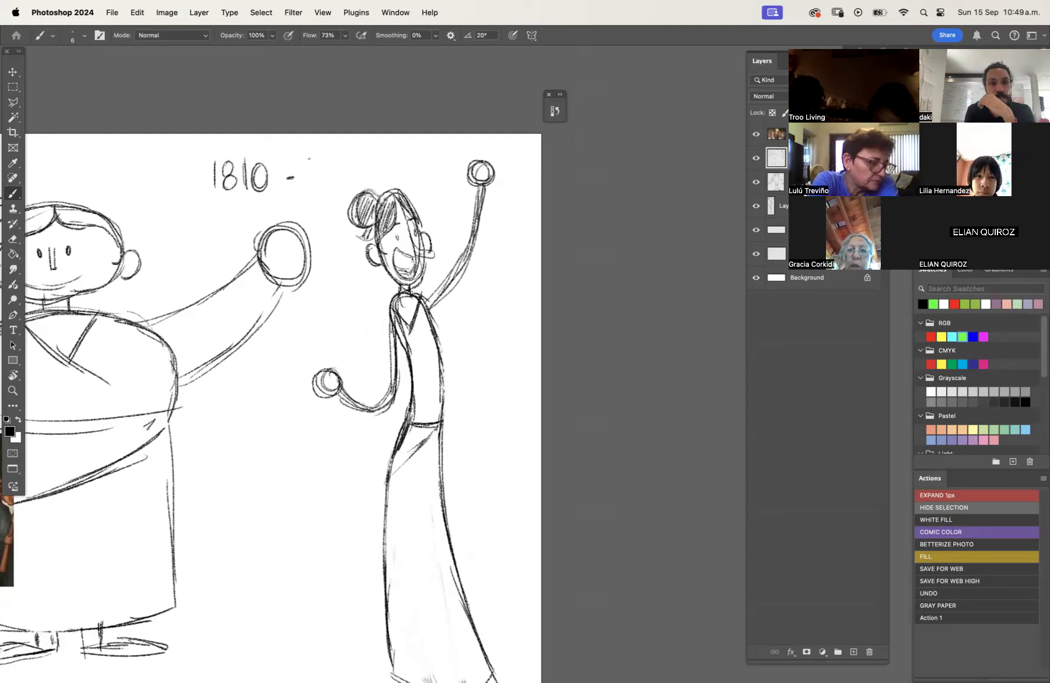
drag(434, 307, 487, 208)
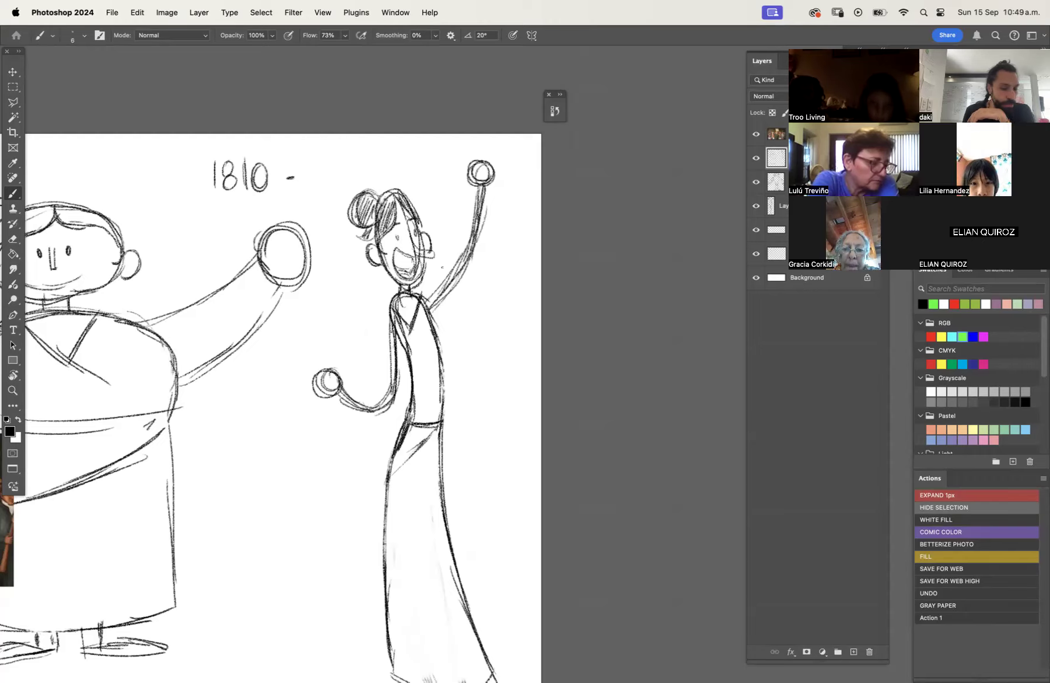
drag(393, 454, 385, 569)
Move the reference painting off the tall slim character to the gap beside the skirted character's hem.
key(z)
drag(479, 409, 452, 426)
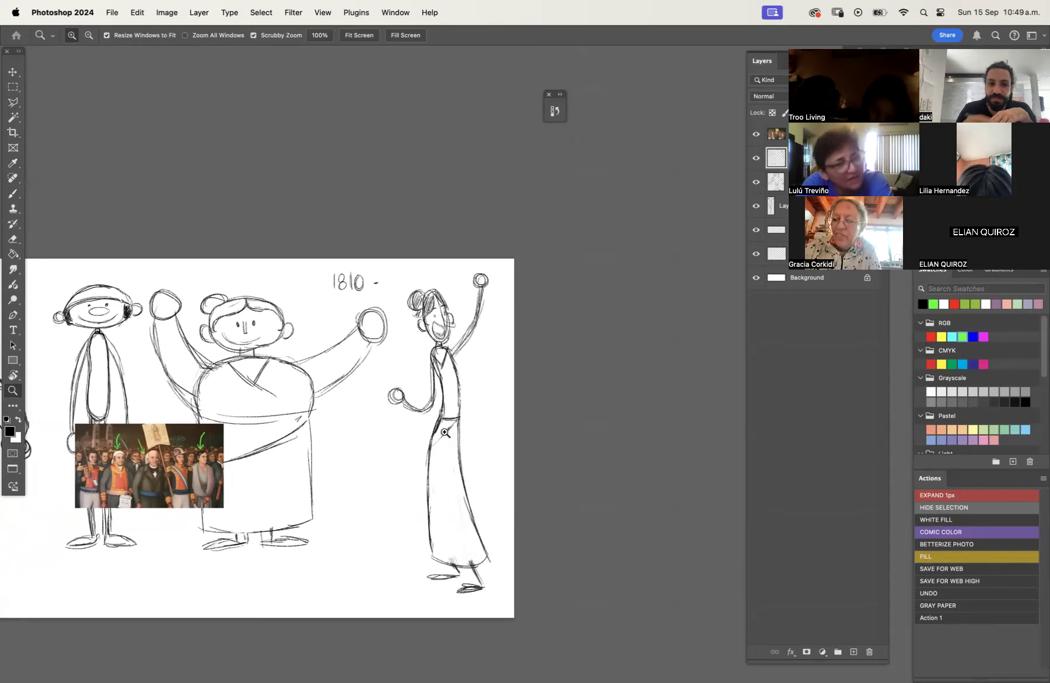
click(770, 137)
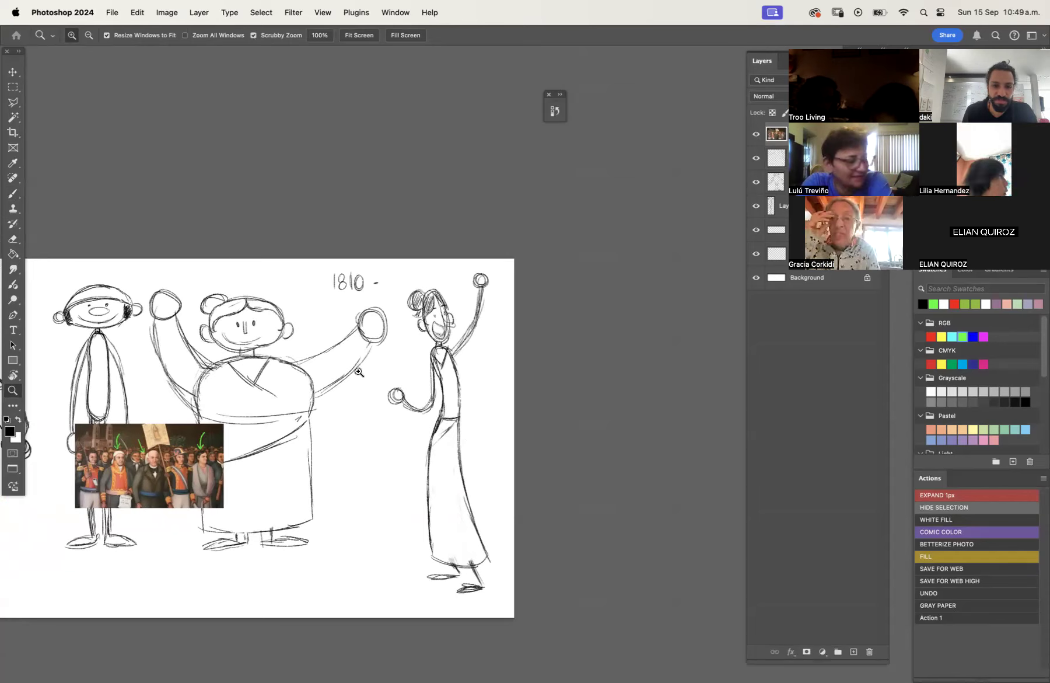
key(v)
mouse_move(208, 477)
mouse_down()
mouse_move(412, 567)
mouse_move(391, 566)
mouse_up()
drag(387, 516, 545, 454)
Scale the reference painting up to about 211% and move it over the legs of the two pale shape figures.
key(z)
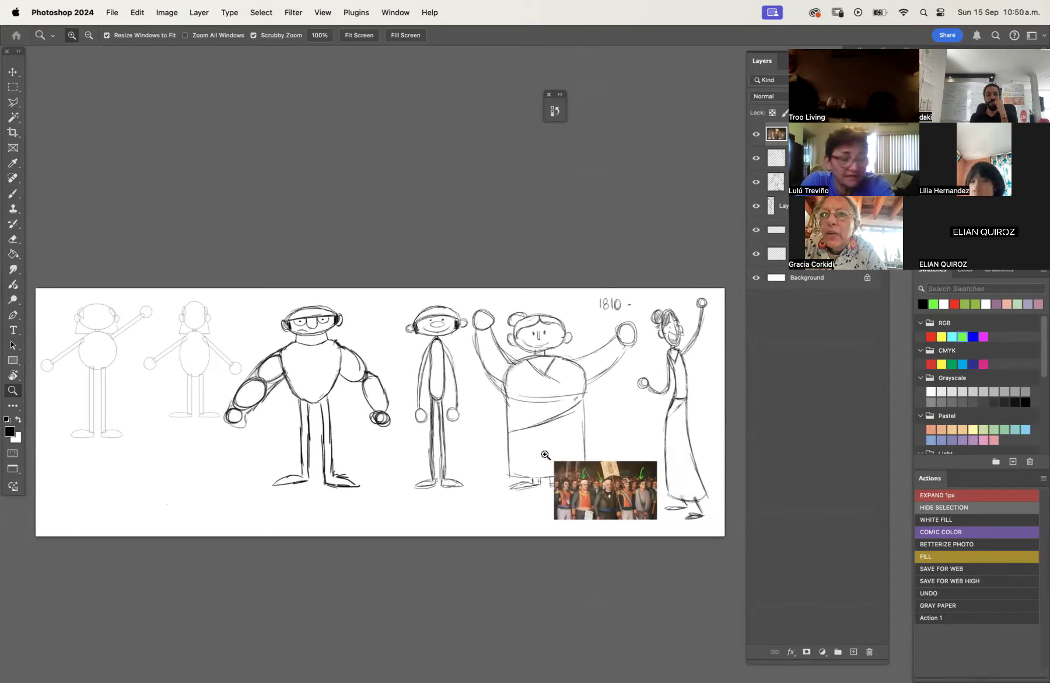
key(ctrl+t)
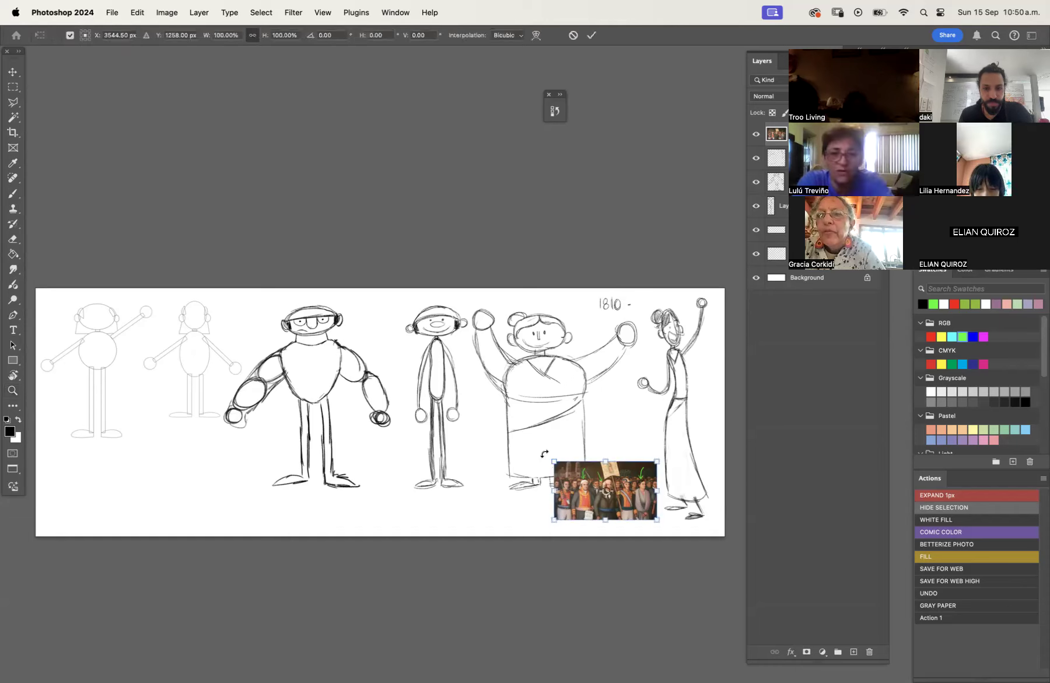
drag(554, 462, 444, 402)
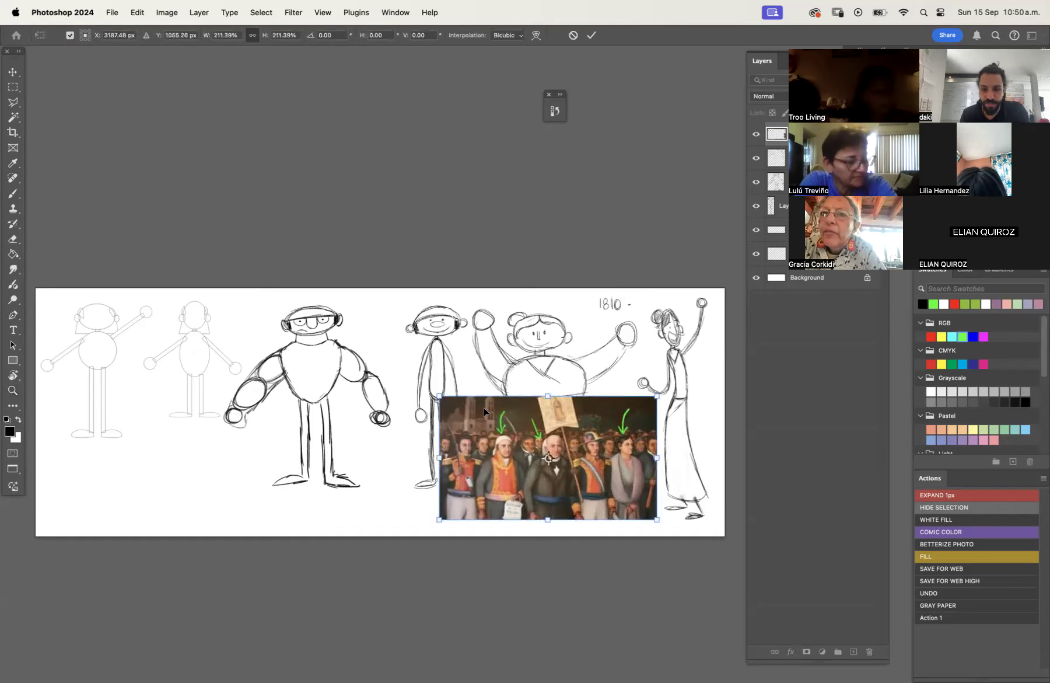
key(Return)
key(v)
drag(573, 456, 174, 456)
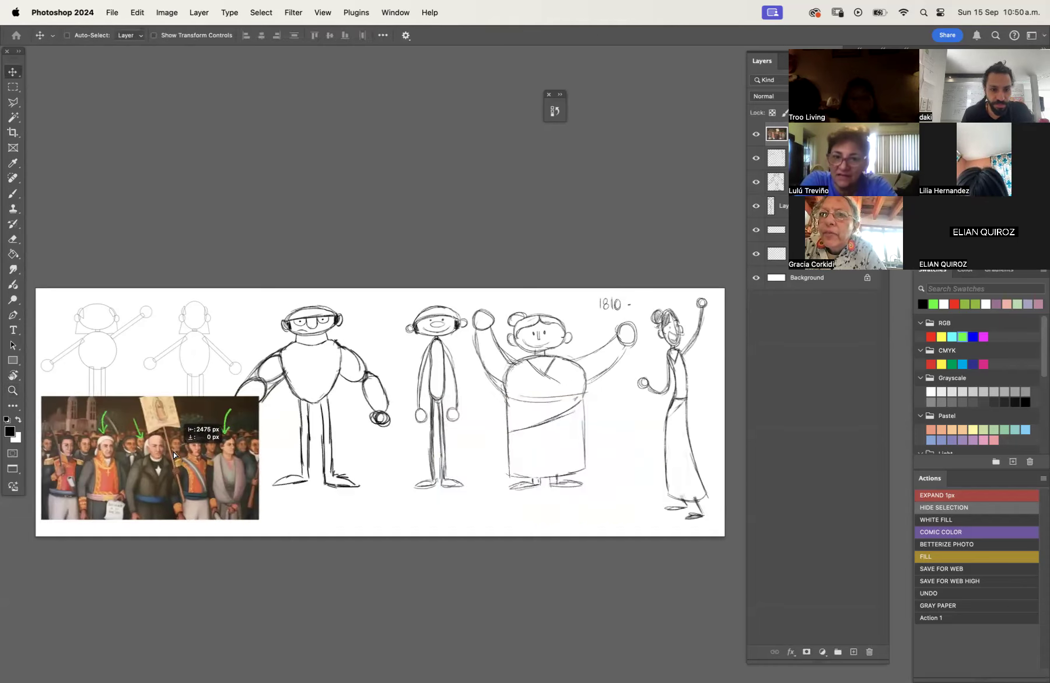
Check which drawings the sketch layers hold, and merge the layer directly under Layer 6 with the narrow sketch layer beneath it.
key(z)
click(319, 401)
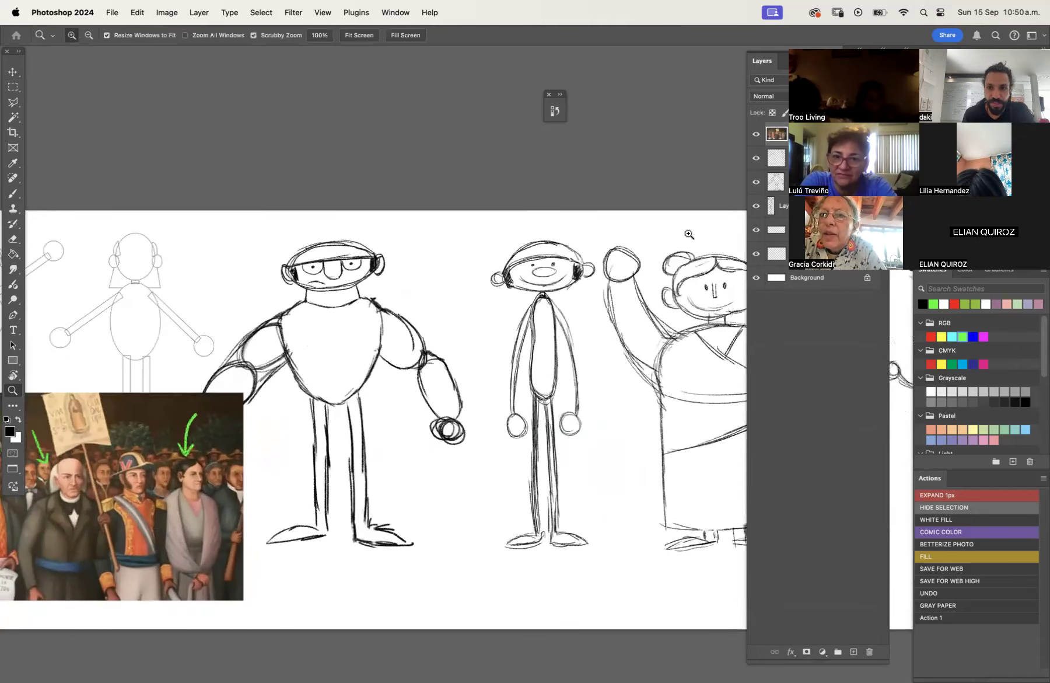
click(776, 165)
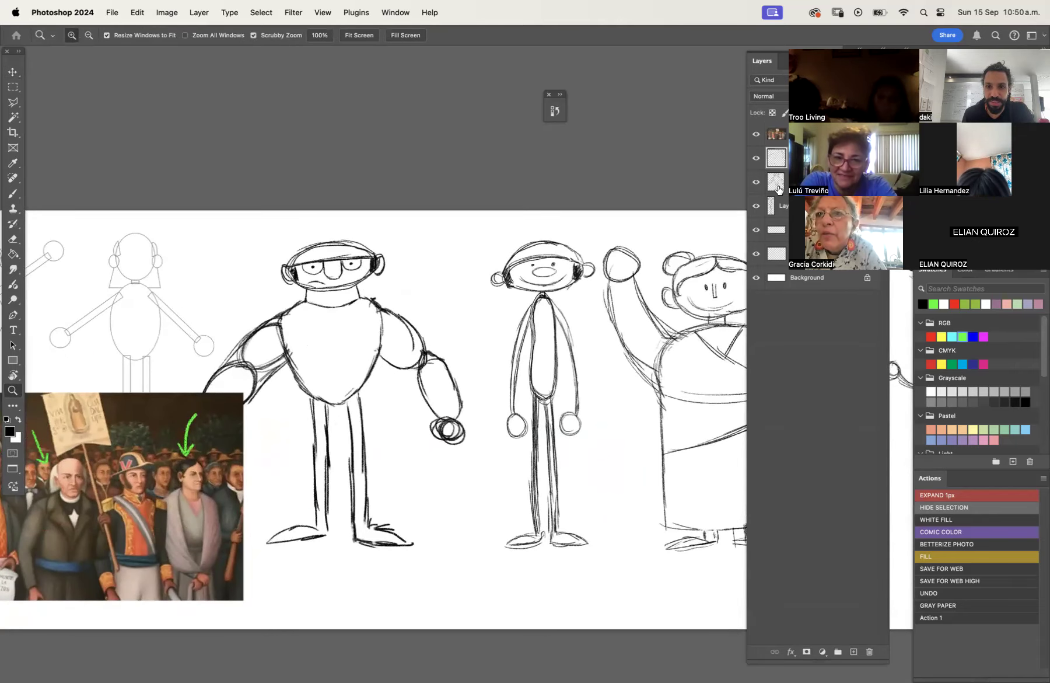
click(756, 206)
click(756, 206)
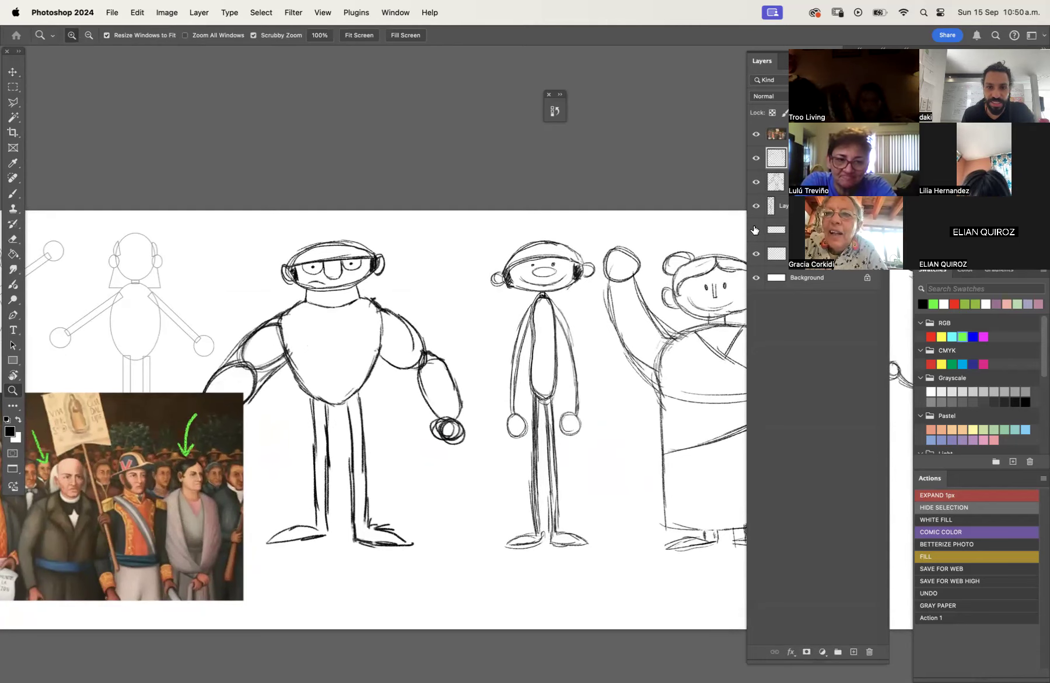
click(756, 182)
click(756, 182)
click(776, 181)
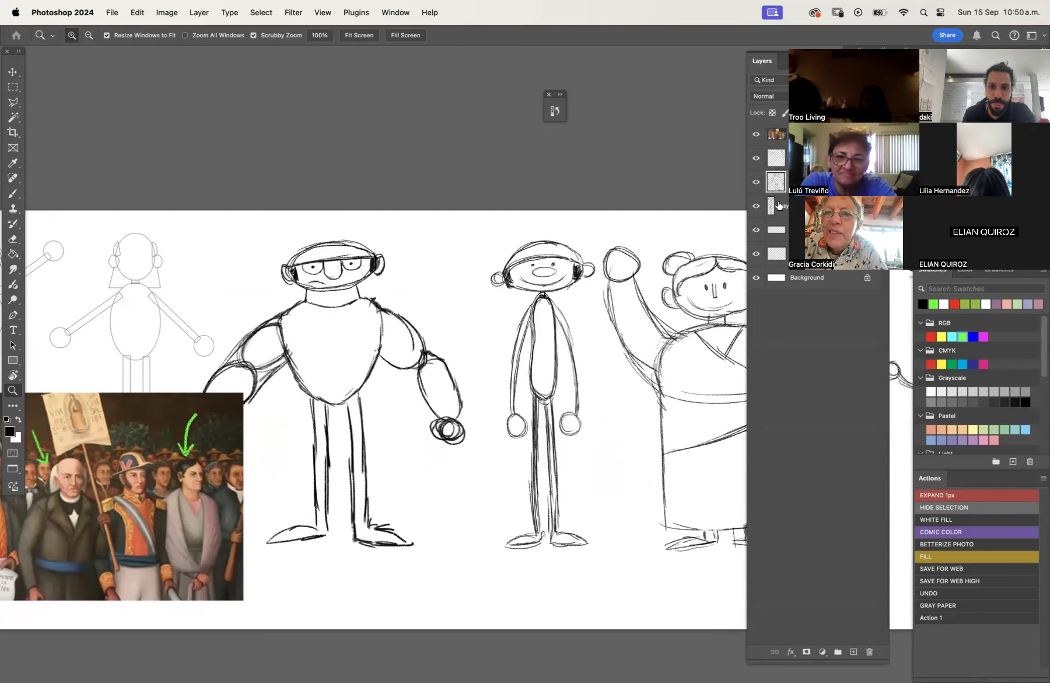
key(super+e)
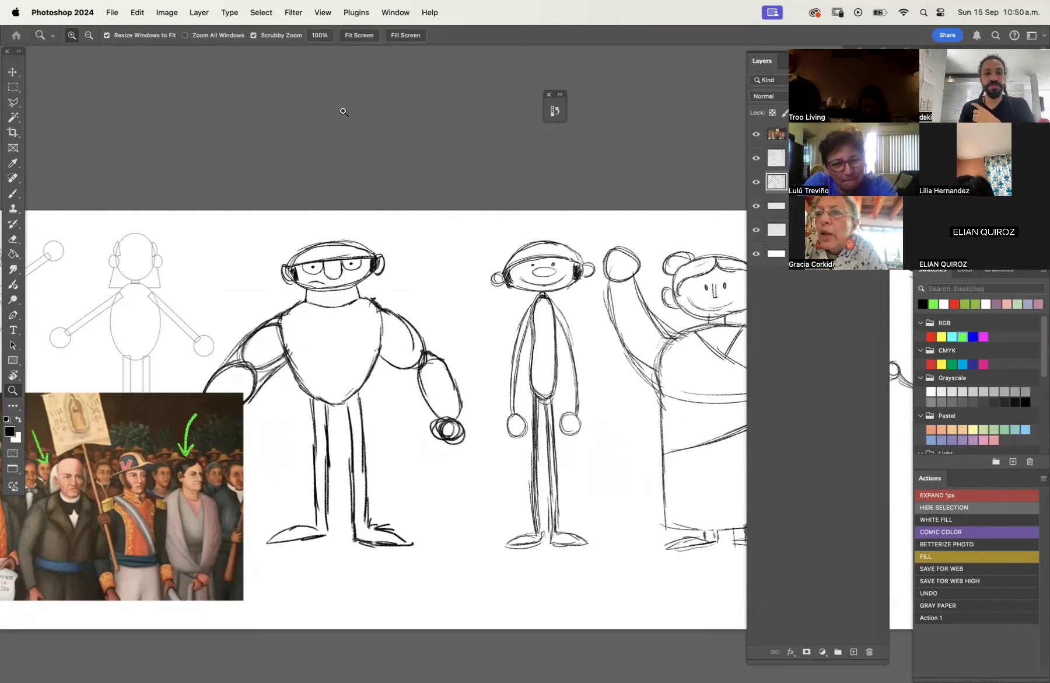
Add a new empty layer above Layer 6 and frame the muscular character beside the reference painting.
mouse_move(338, 348)
mouse_down()
mouse_move(440, 330)
mouse_move(489, 309)
mouse_move(487, 294)
mouse_move(600, 303)
mouse_up()
key(b)
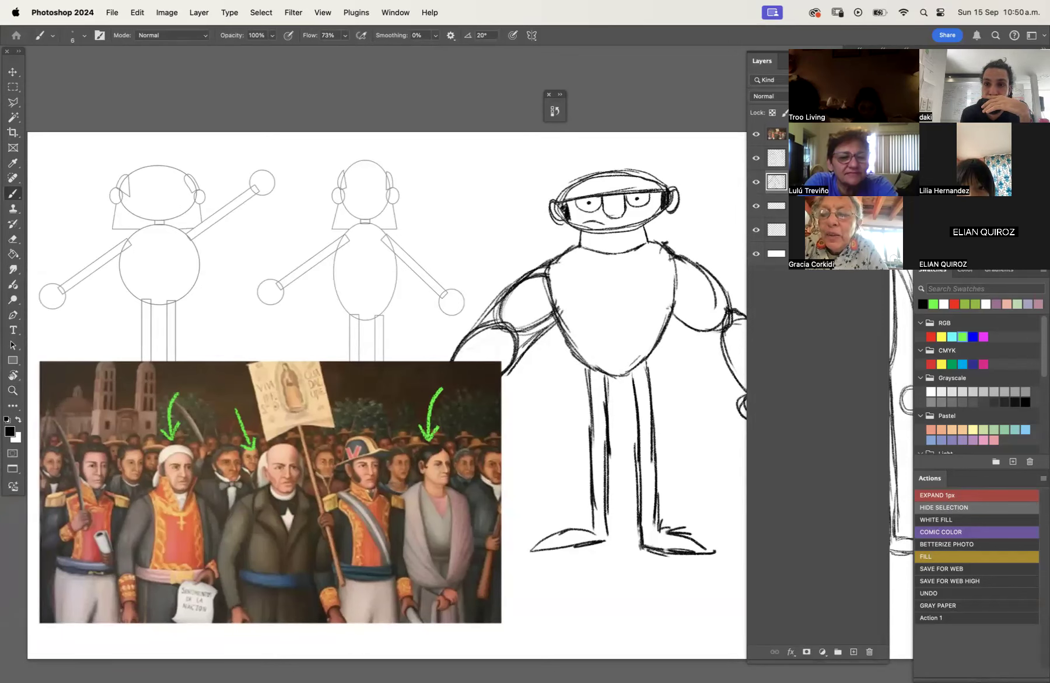
click(865, 51)
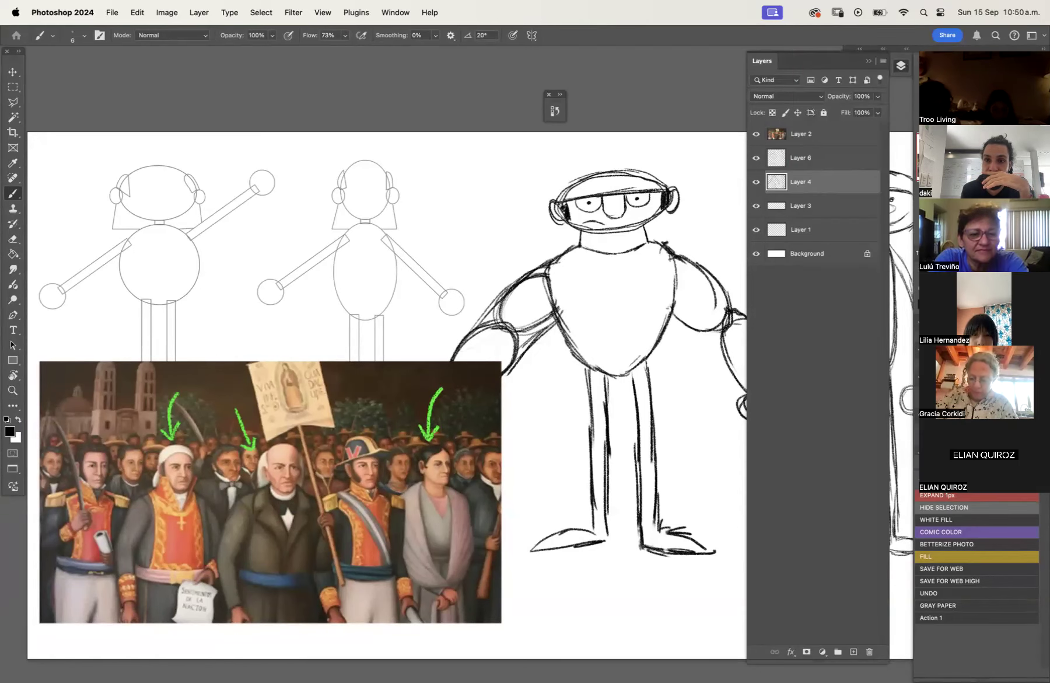
click(867, 60)
click(900, 66)
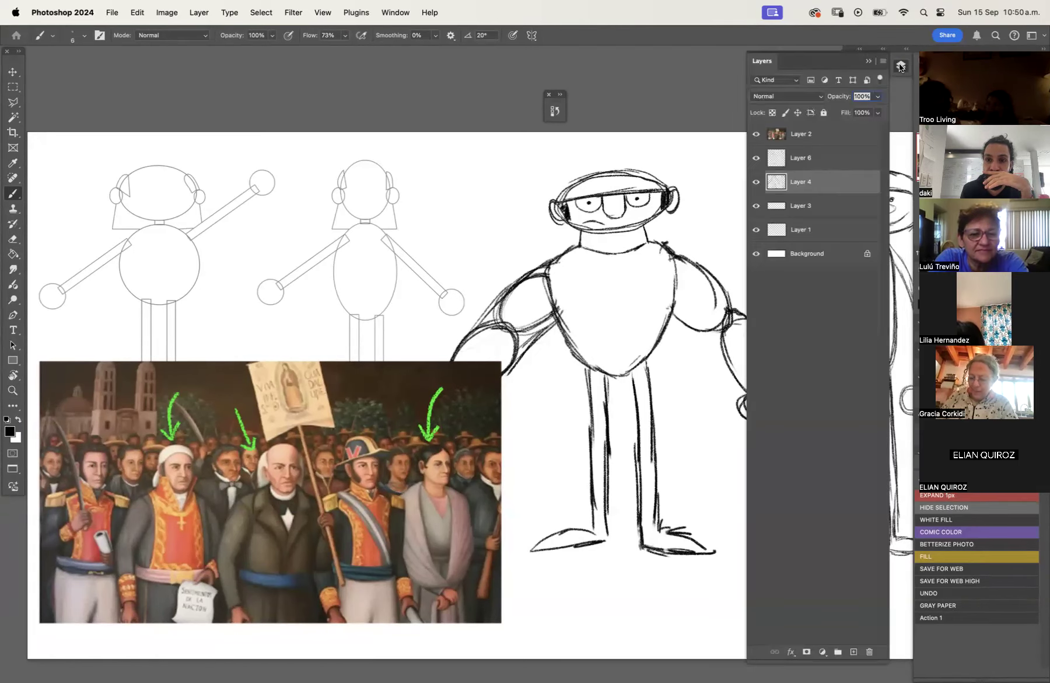
click(808, 159)
click(853, 651)
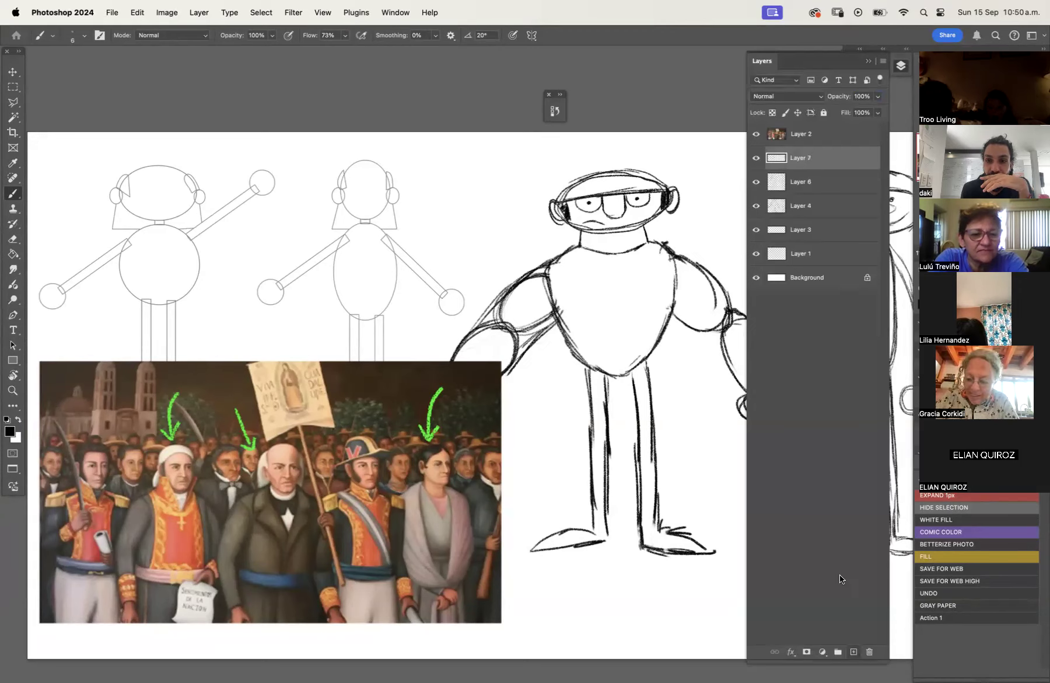
click(867, 61)
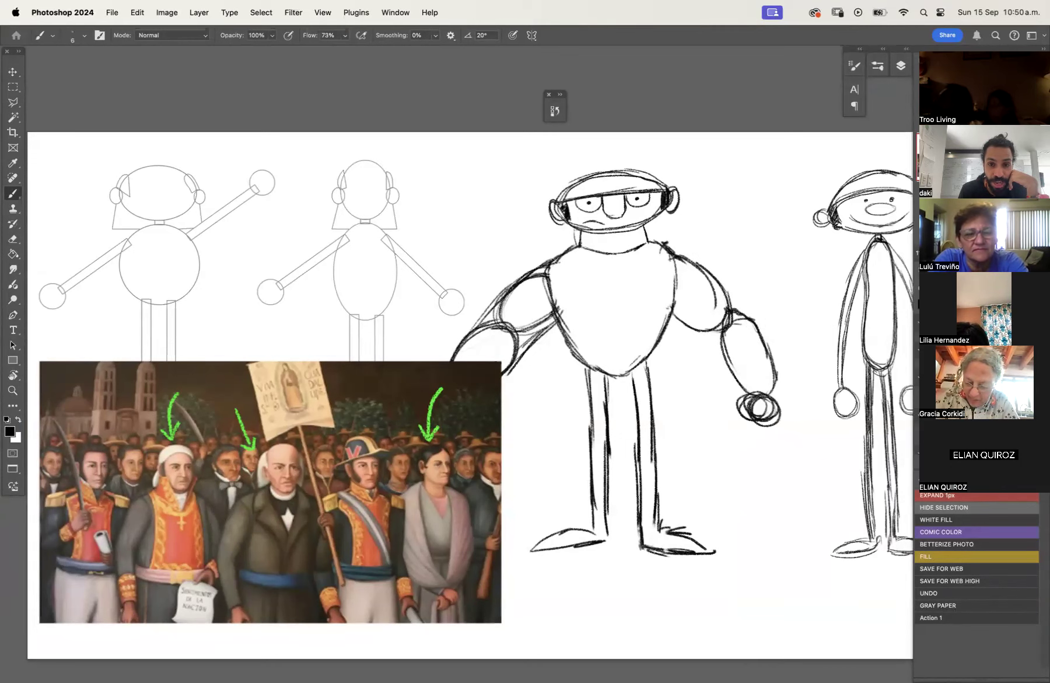
Draw a raised collar around the muscular character's neck with a deep V opening on the chest.
mouse_move(576, 233)
mouse_down()
mouse_move(600, 241)
mouse_move(619, 289)
mouse_up()
drag(619, 288, 633, 239)
mouse_move(632, 238)
mouse_down()
mouse_move(619, 289)
mouse_move(645, 234)
mouse_up()
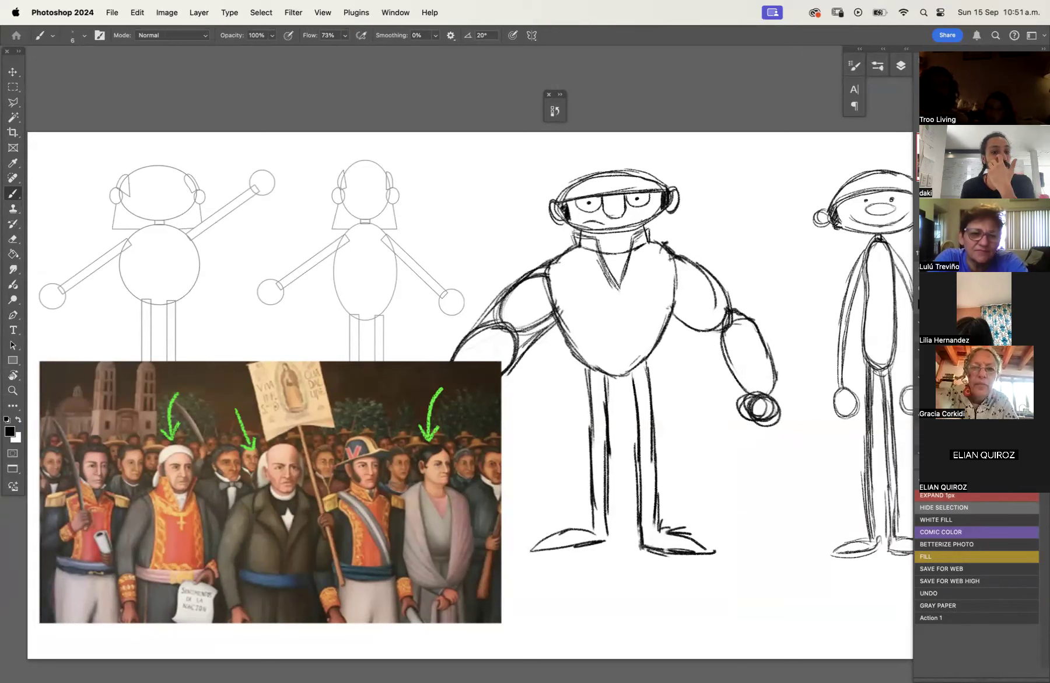
Merge Layers 7, 6, 4, 3 and 1 into one layer and erase the neck and shoulder lines overlapping the collar.
key(e)
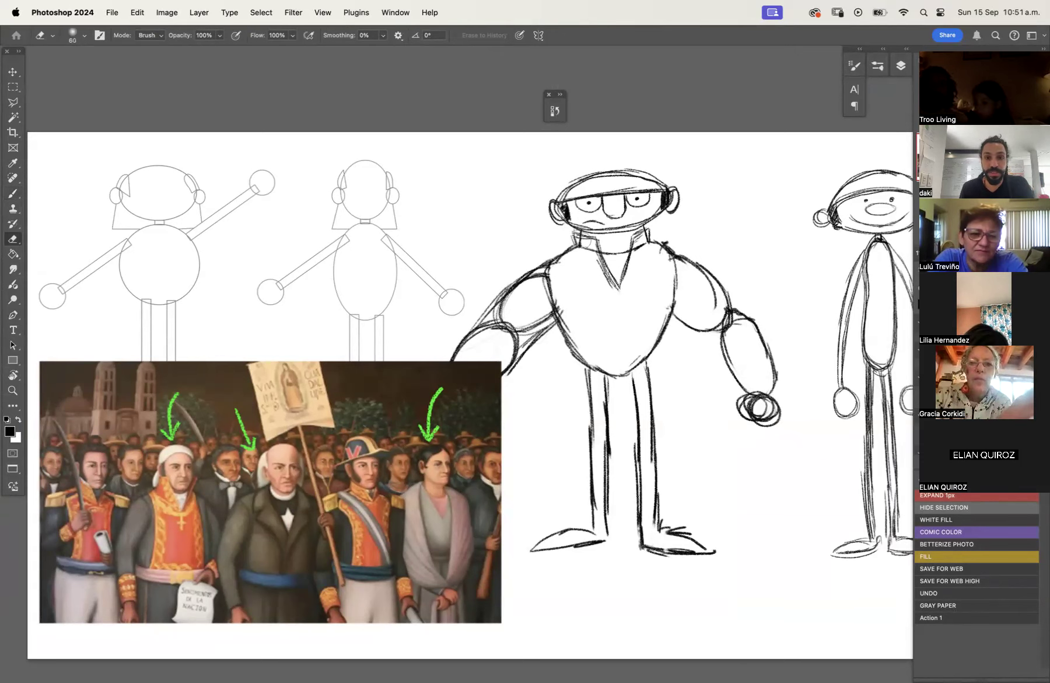
click(900, 65)
shift+click(800, 254)
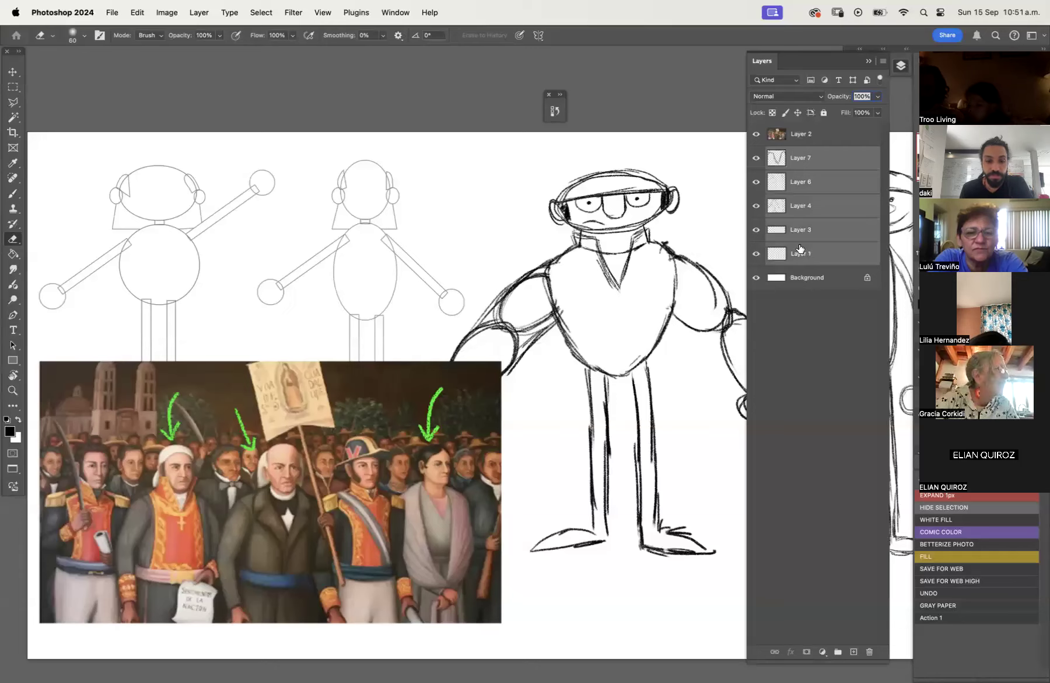
key(super+e)
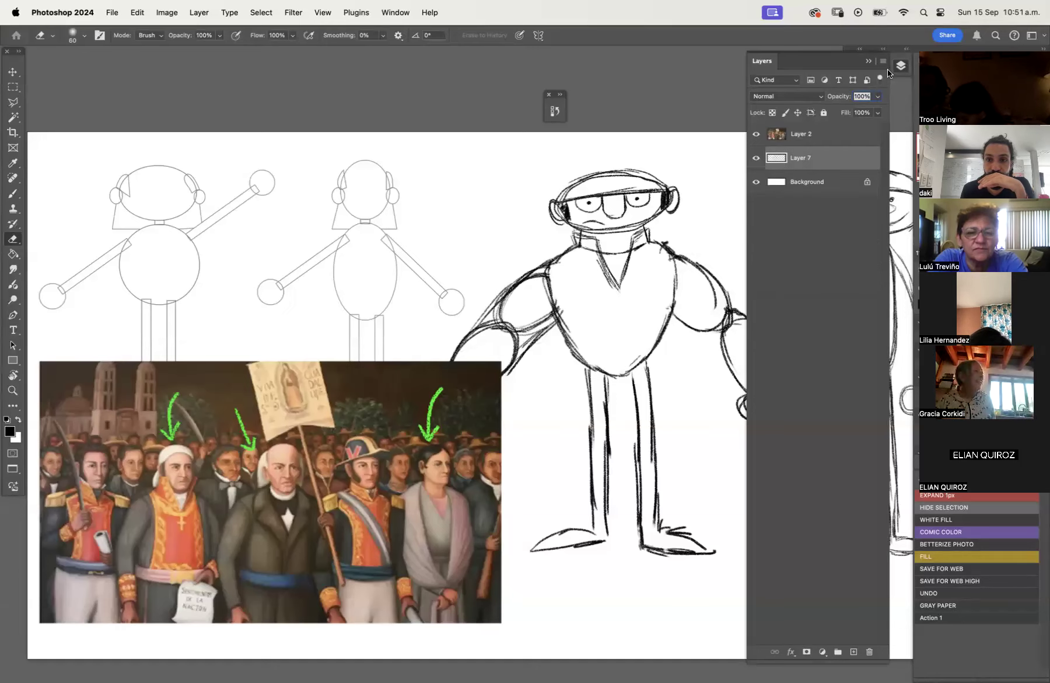
click(898, 65)
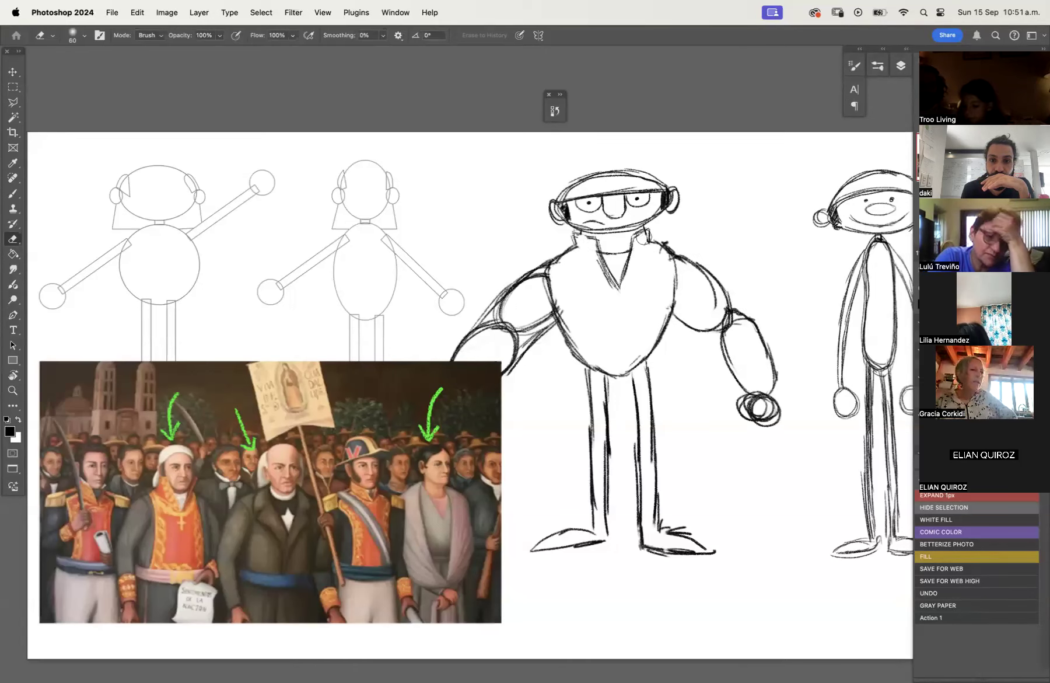
Draw the two open coat edges down the muscular character's torso and cuff bands across one forearm.
key(b)
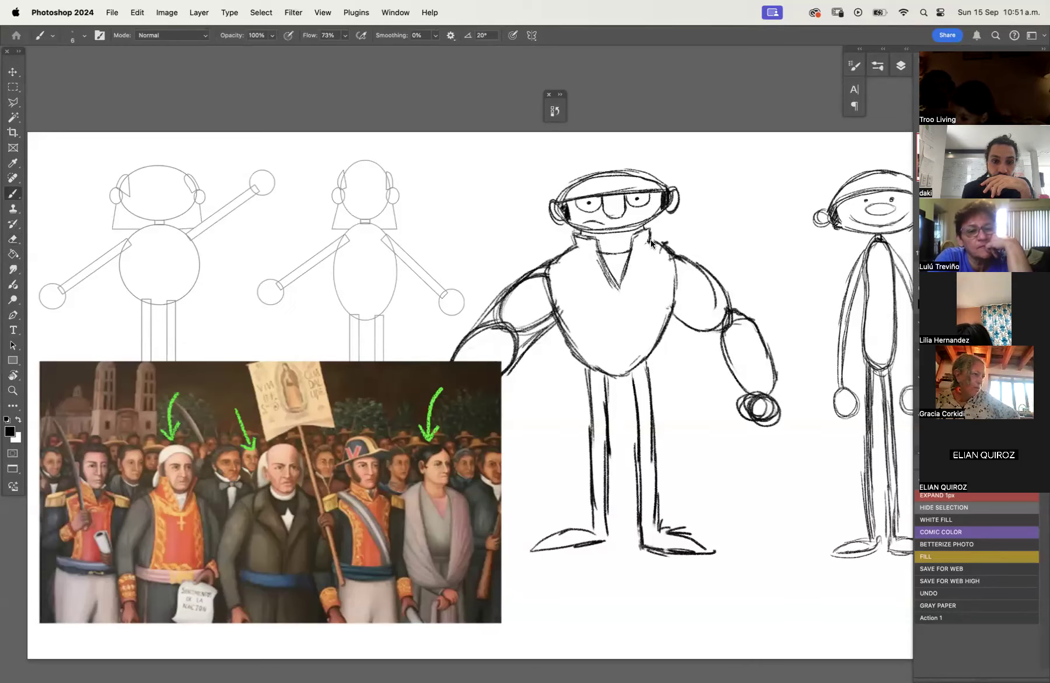
drag(568, 257, 582, 344)
drag(651, 247, 657, 343)
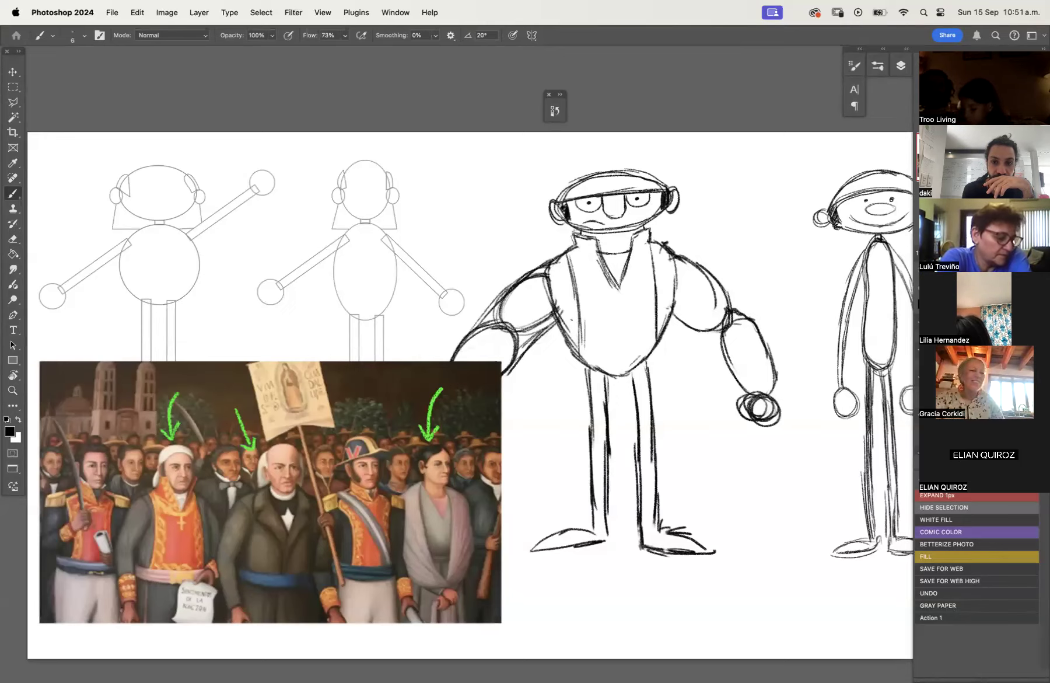
mouse_move(741, 385)
mouse_down()
mouse_move(775, 371)
mouse_move(758, 351)
mouse_up()
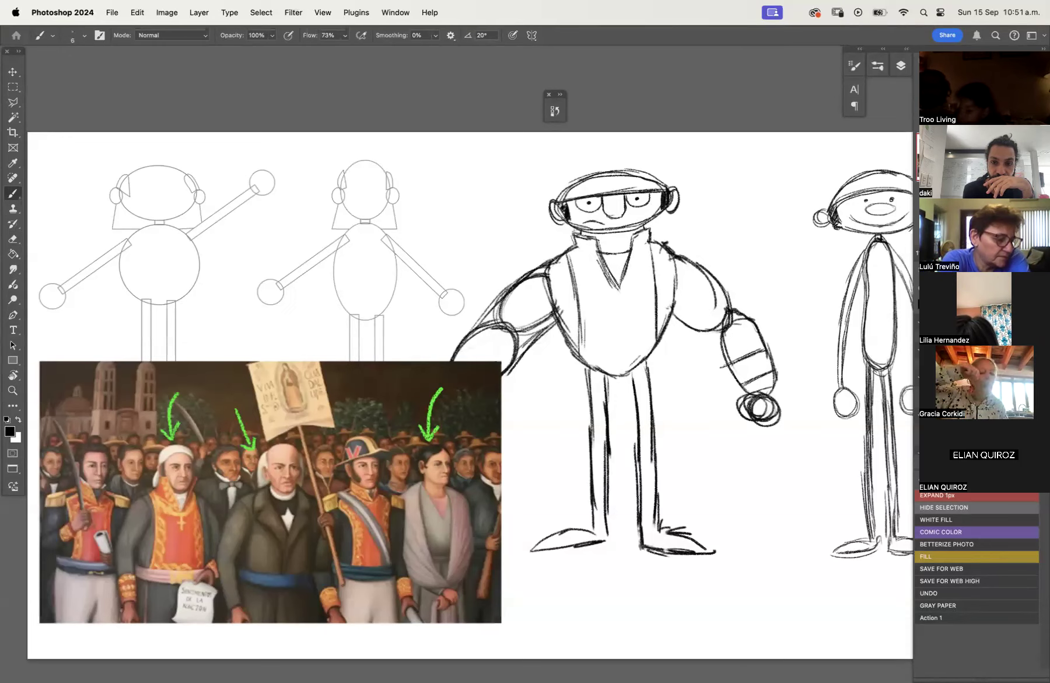
Move the reference painting up and away from the muscular character's covered forearm and hand.
key(v)
mouse_move(464, 506)
mouse_down()
mouse_move(389, 447)
mouse_move(385, 414)
mouse_move(396, 400)
mouse_up()
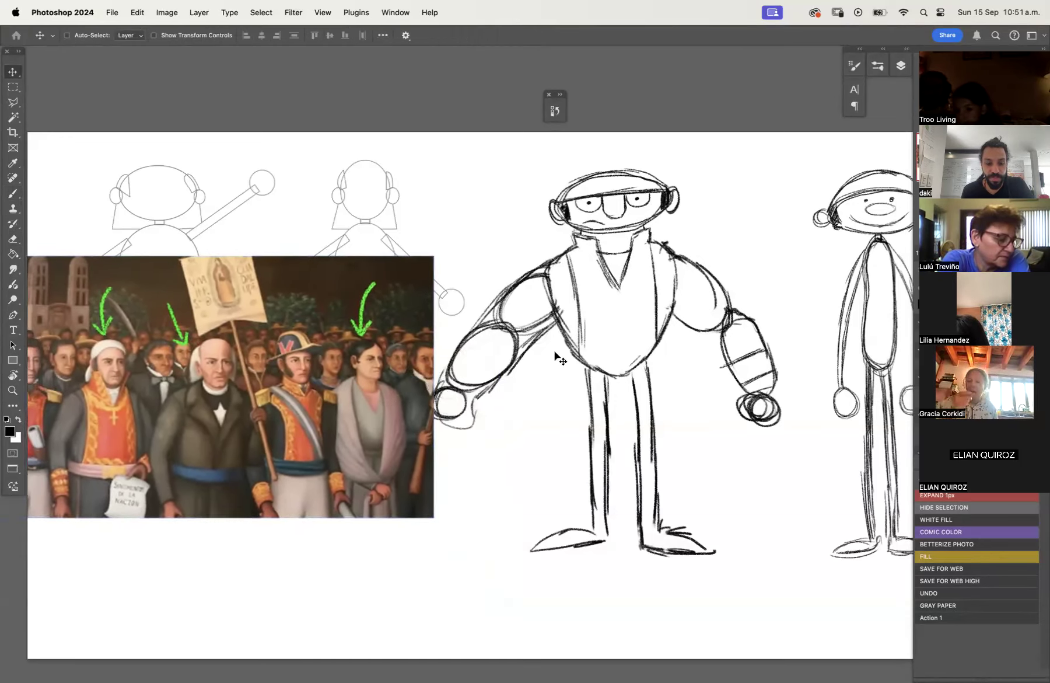
key(e)
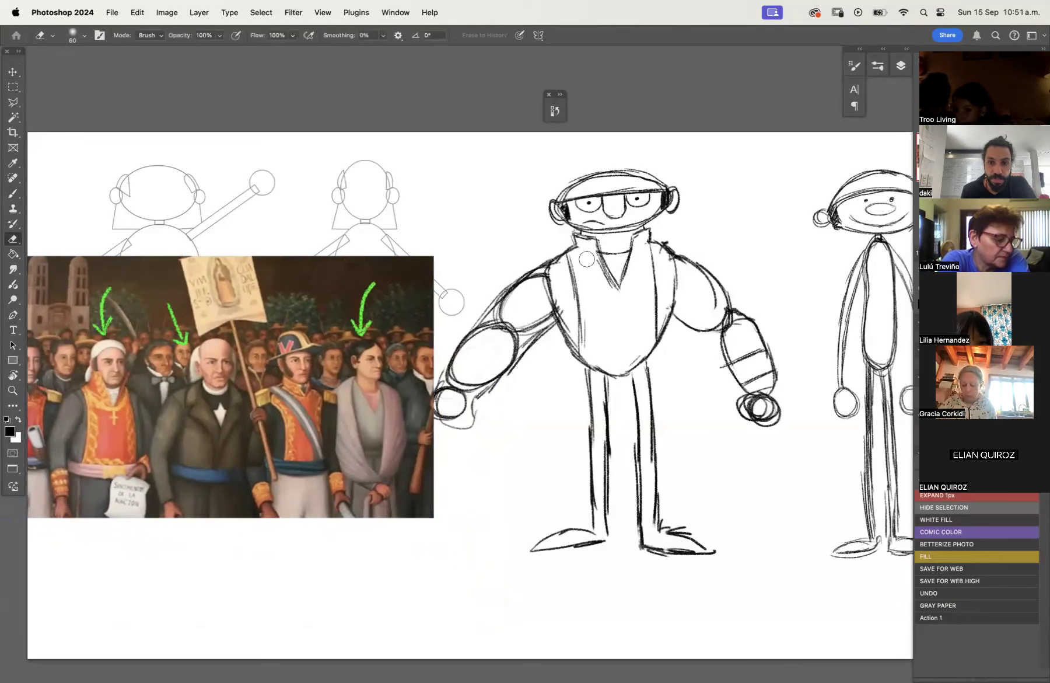
key(v)
key(e)
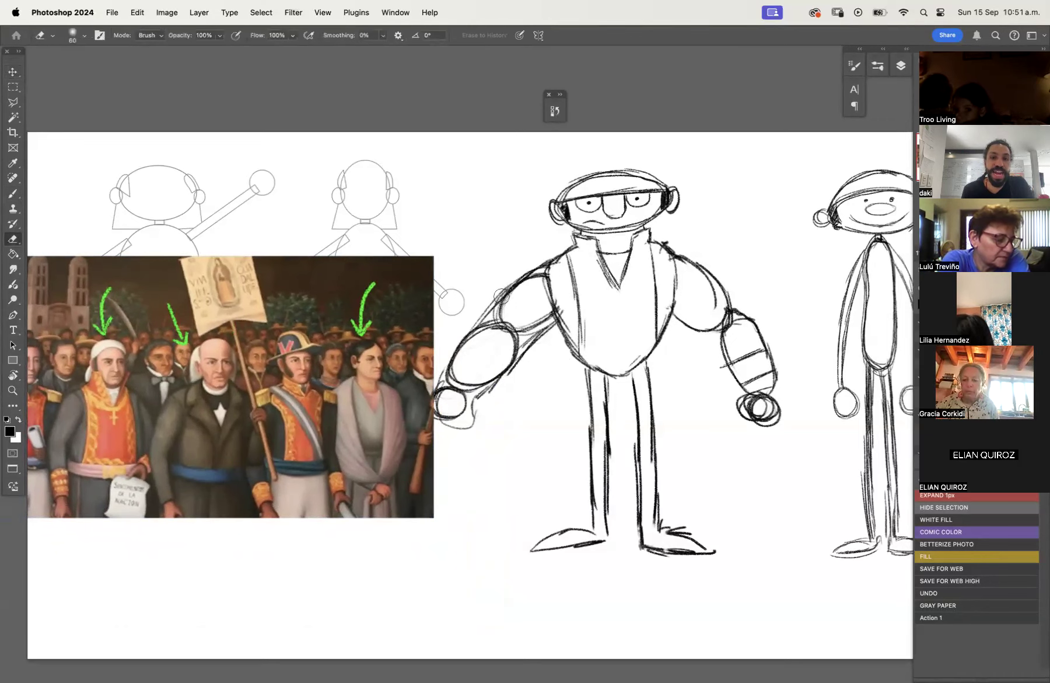
Erase the muscle ovals inside the muscular character's arms, reconnect the outer sleeve outline, and close the sleeve at the wrist nearest the painting.
mouse_move(506, 314)
mouse_down()
mouse_move(476, 343)
mouse_move(508, 328)
mouse_move(506, 351)
mouse_move(543, 312)
mouse_move(500, 329)
mouse_move(539, 292)
mouse_move(528, 284)
mouse_move(555, 282)
mouse_move(544, 307)
mouse_move(567, 299)
mouse_move(477, 386)
mouse_move(467, 428)
mouse_move(450, 429)
mouse_move(464, 381)
mouse_move(492, 386)
mouse_up()
mouse_move(674, 273)
mouse_down()
mouse_move(673, 301)
mouse_move(696, 273)
mouse_move(725, 307)
mouse_move(723, 336)
mouse_move(713, 300)
mouse_move(715, 325)
mouse_up()
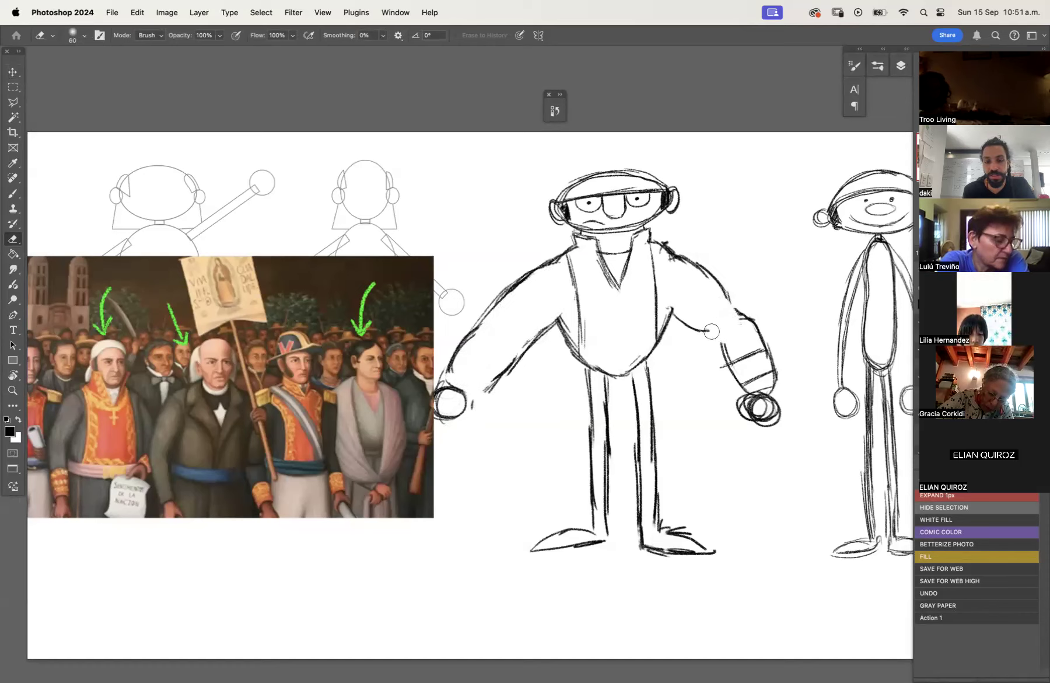
key(b)
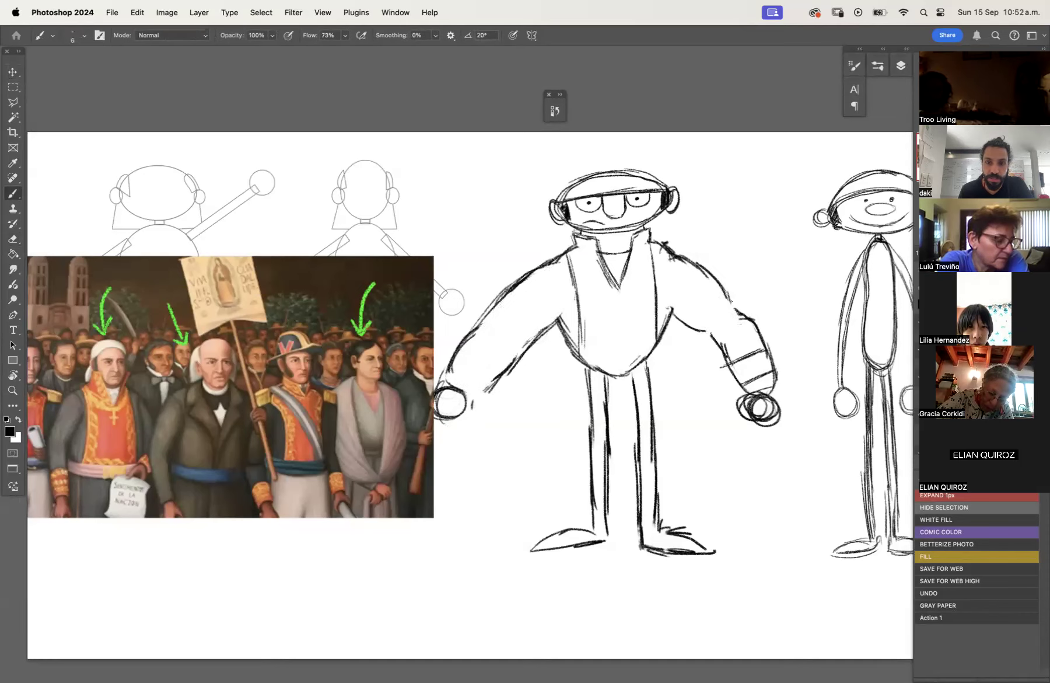
drag(727, 295, 744, 319)
drag(461, 372, 479, 394)
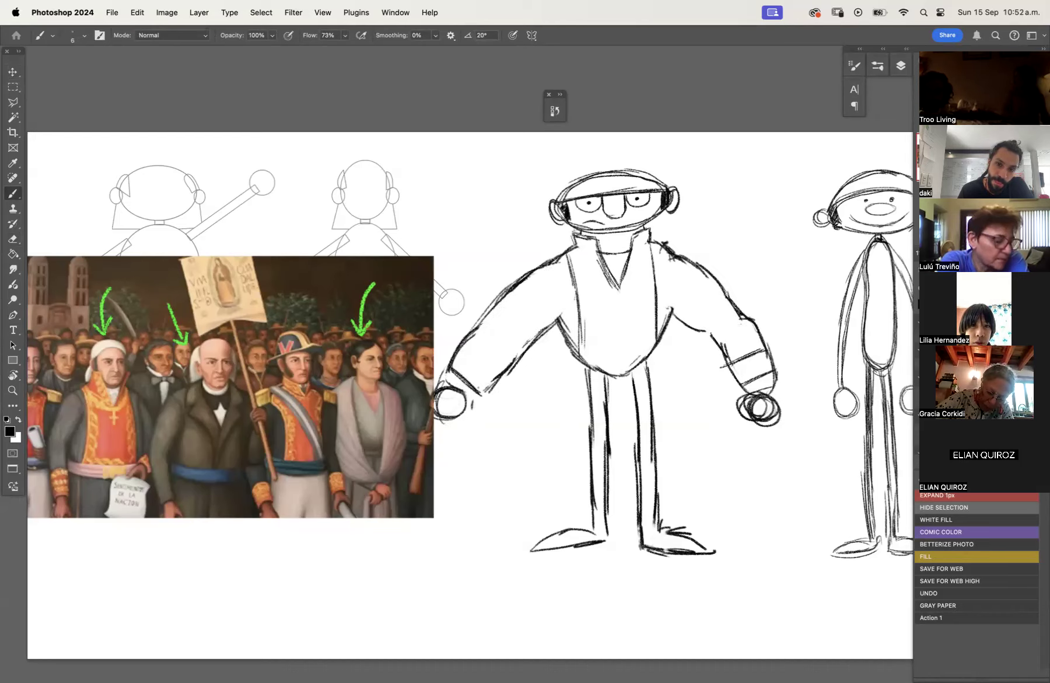
Replace the rounded forearm end on the slim character's side with a straight sleeve opening, and draw a cuff line across the opposite forearm.
key(e)
mouse_move(730, 362)
mouse_down()
mouse_move(755, 382)
mouse_move(748, 388)
mouse_move(793, 377)
mouse_move(737, 391)
mouse_up()
key(b)
mouse_move(776, 389)
mouse_down()
mouse_move(772, 349)
mouse_move(738, 390)
mouse_up()
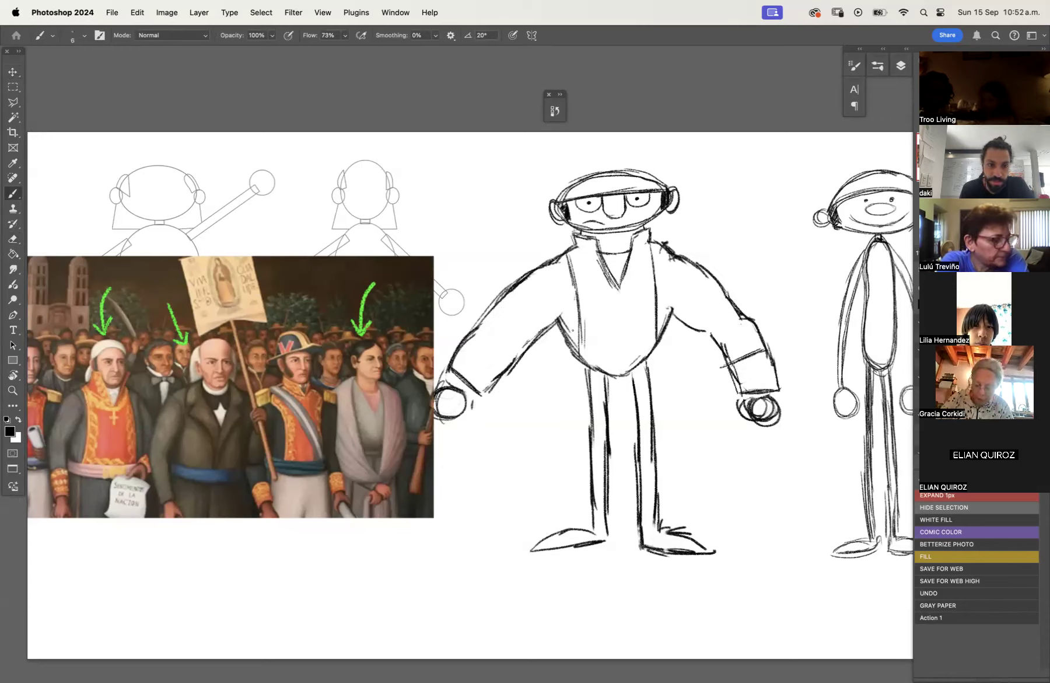
drag(482, 322, 512, 358)
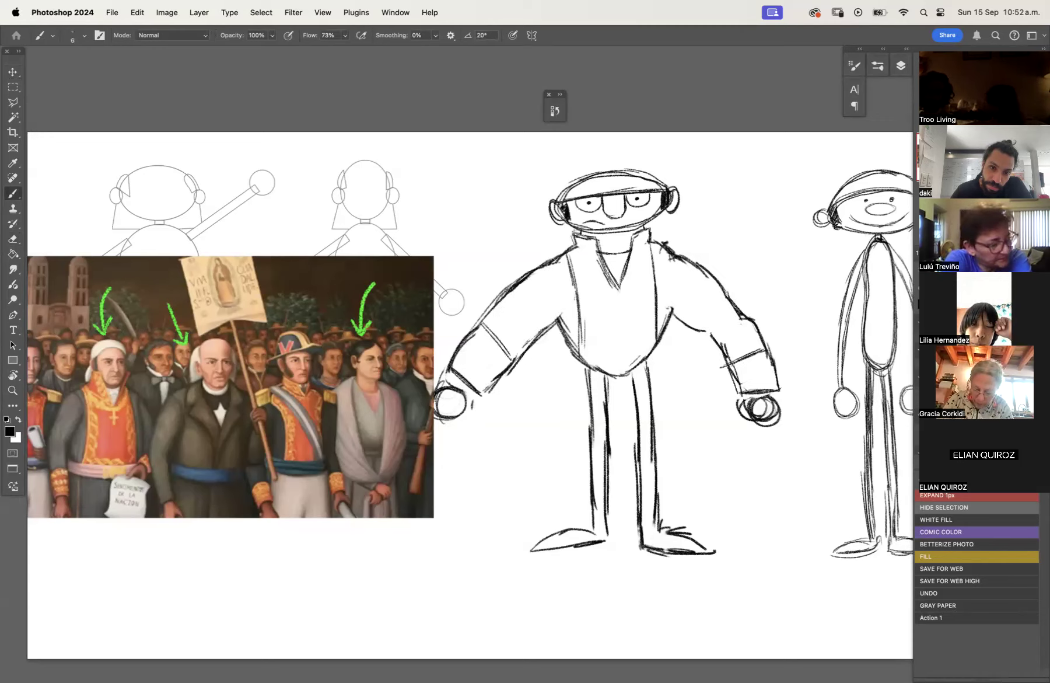
Erase the bumpy contour of the muscular character's arm nearest the slim character and redraw it as a smooth sleeve with a cuff line.
key(e)
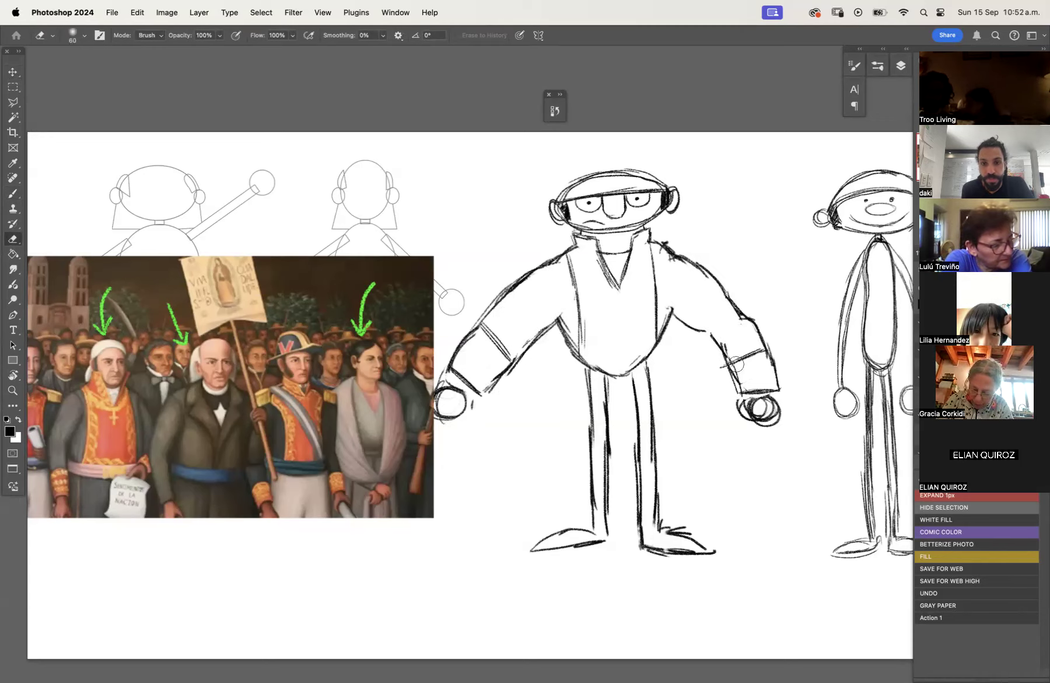
mouse_move(706, 333)
mouse_down()
mouse_move(682, 247)
mouse_move(677, 270)
mouse_move(708, 338)
mouse_move(735, 356)
mouse_move(730, 387)
mouse_move(753, 360)
mouse_move(730, 302)
mouse_move(743, 322)
mouse_move(695, 331)
mouse_move(746, 393)
mouse_up()
key(b)
drag(717, 282, 757, 324)
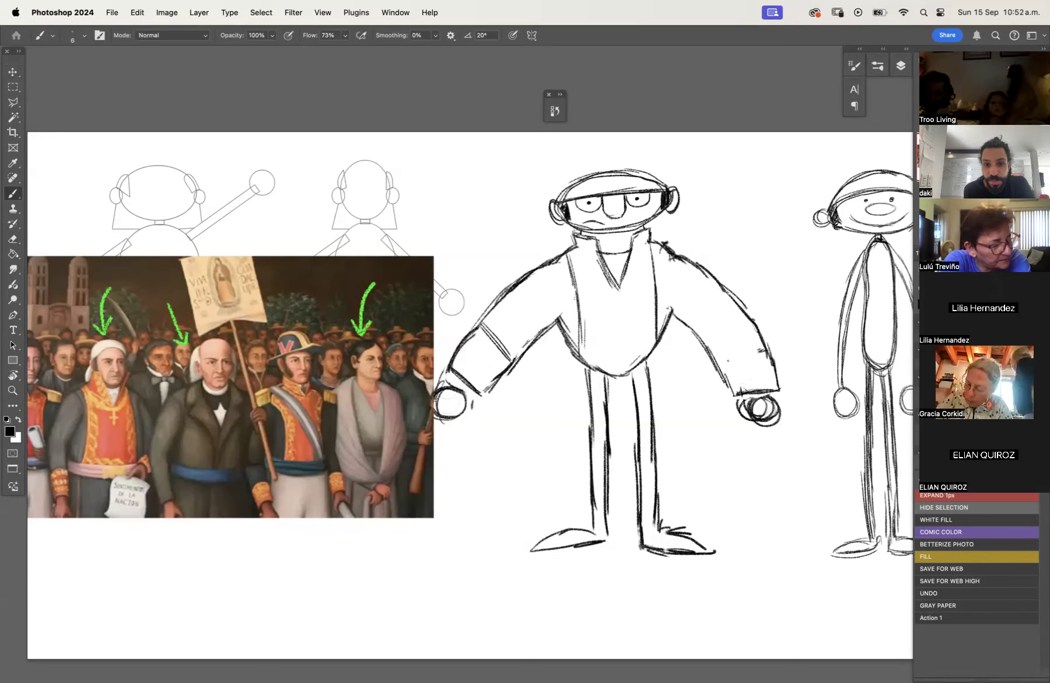
drag(712, 356, 766, 349)
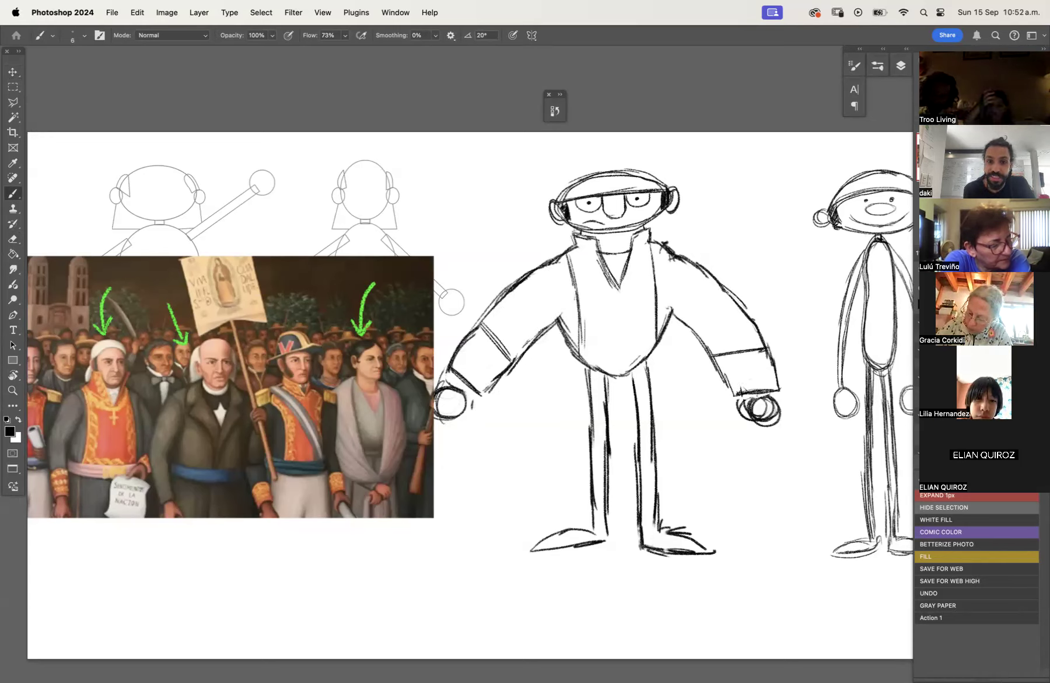
mouse_move(765, 398)
mouse_down()
mouse_move(747, 408)
mouse_move(758, 397)
mouse_up()
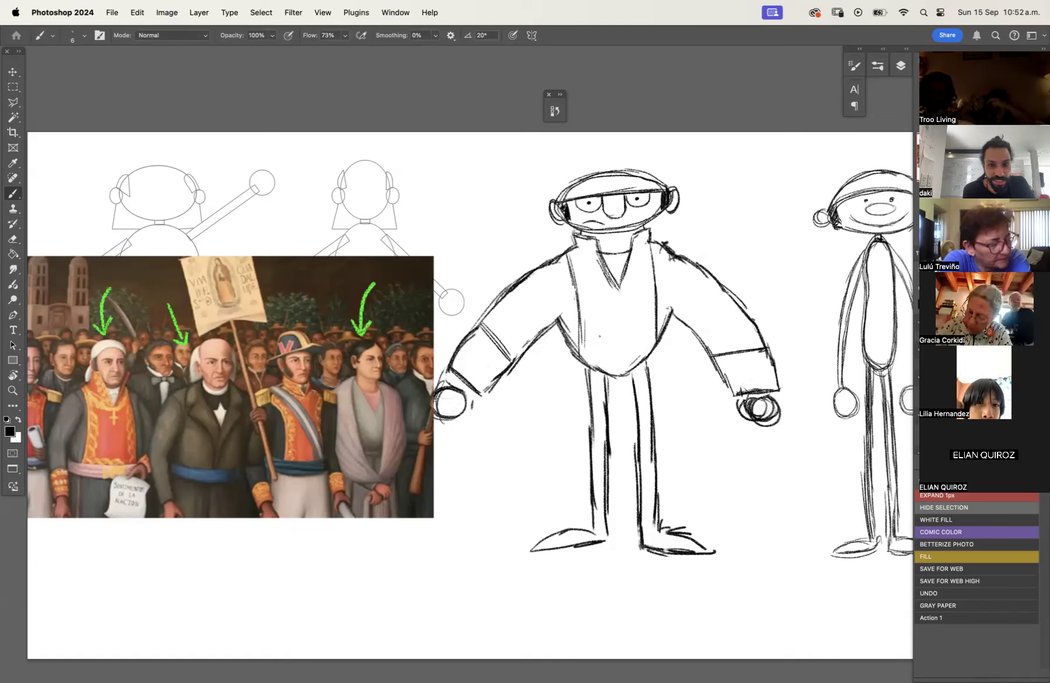
Draw a belt line across the muscular character's waist and a short flared tunic skirt with a notched hem below it.
mouse_move(569, 343)
mouse_down()
mouse_move(657, 340)
mouse_move(673, 352)
mouse_up()
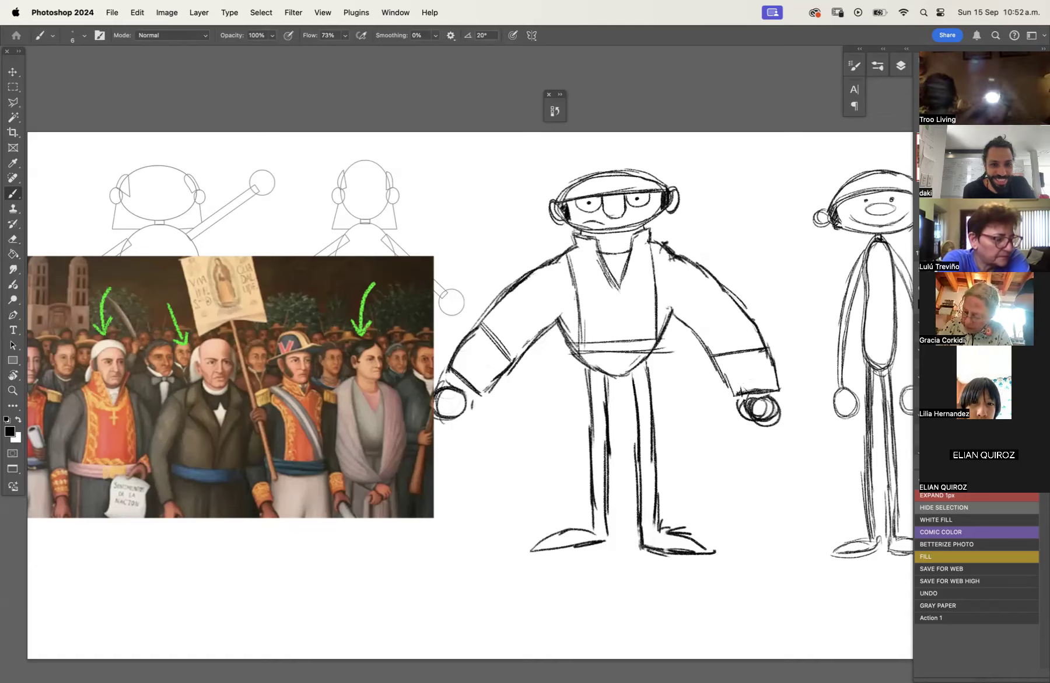
drag(570, 354, 566, 429)
key(super+z)
drag(565, 424, 610, 430)
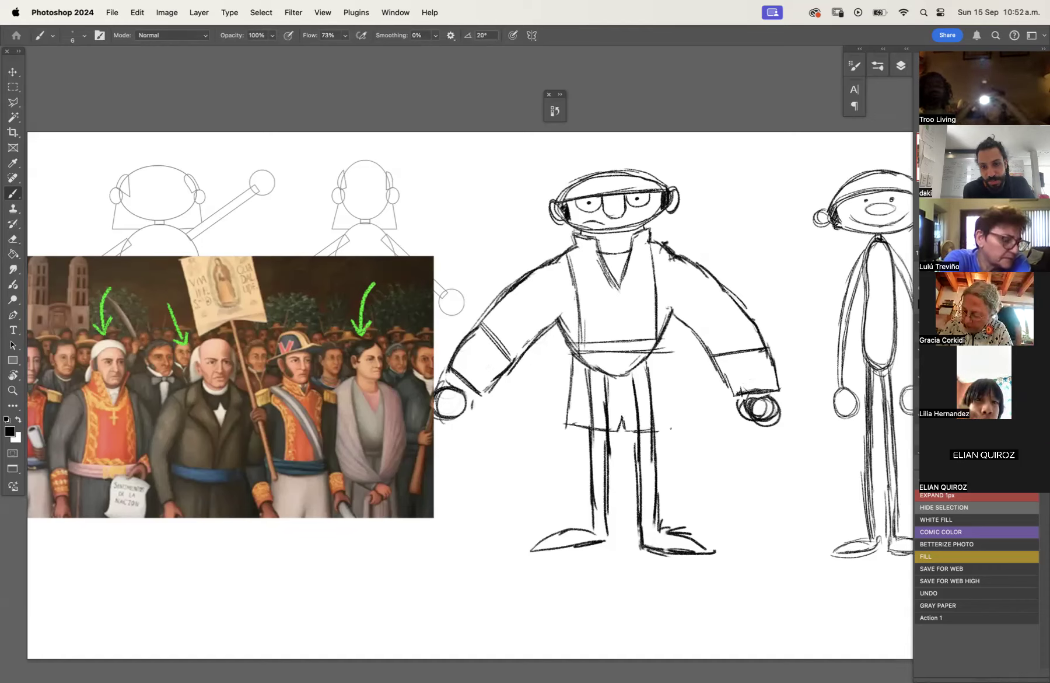
drag(658, 349, 671, 426)
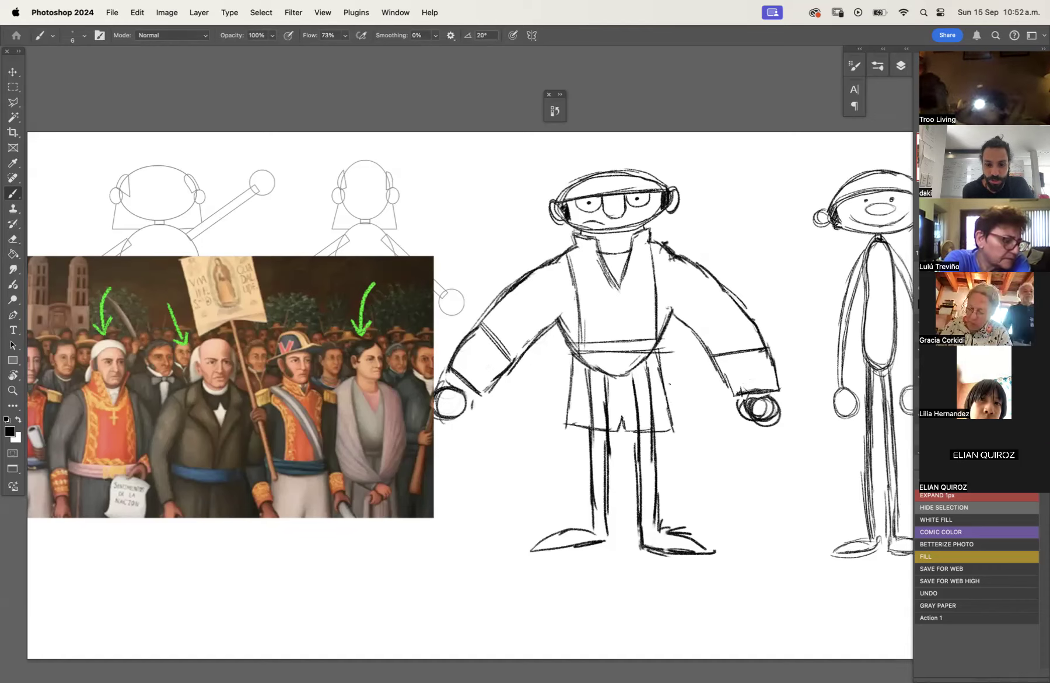
Erase the leg and torso lines showing through the muscular character's tunic skirt, along with the rough upper belt line.
key(e)
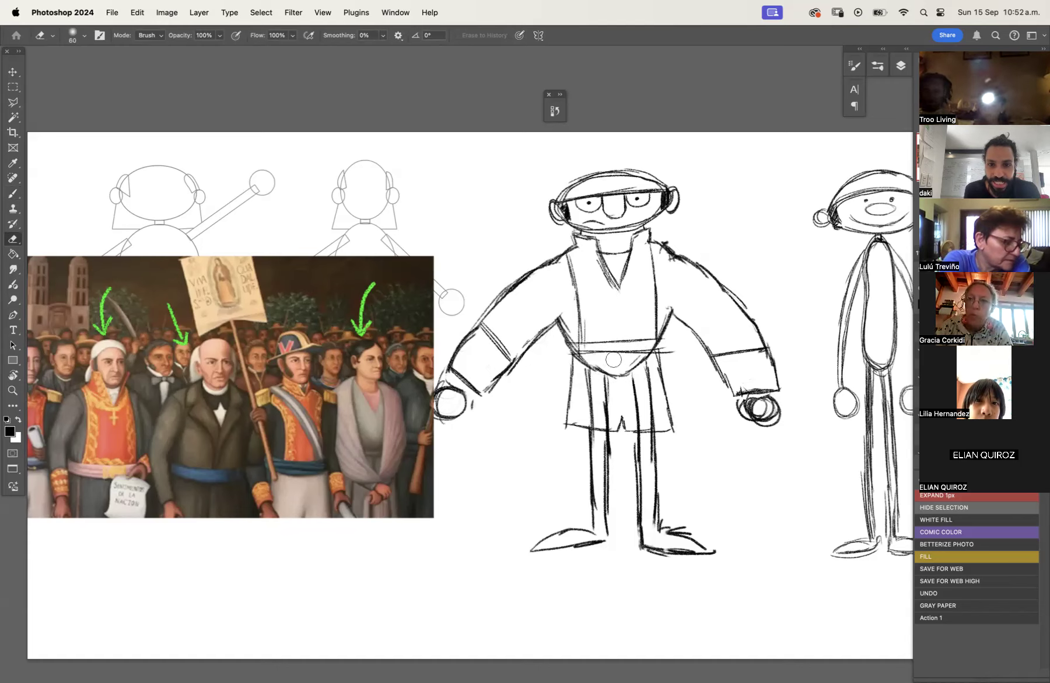
mouse_move(588, 360)
mouse_down()
mouse_move(591, 375)
mouse_move(641, 371)
mouse_move(639, 362)
mouse_move(648, 381)
mouse_move(653, 422)
mouse_move(629, 382)
mouse_move(582, 399)
mouse_move(609, 409)
mouse_move(590, 418)
mouse_move(608, 421)
mouse_up()
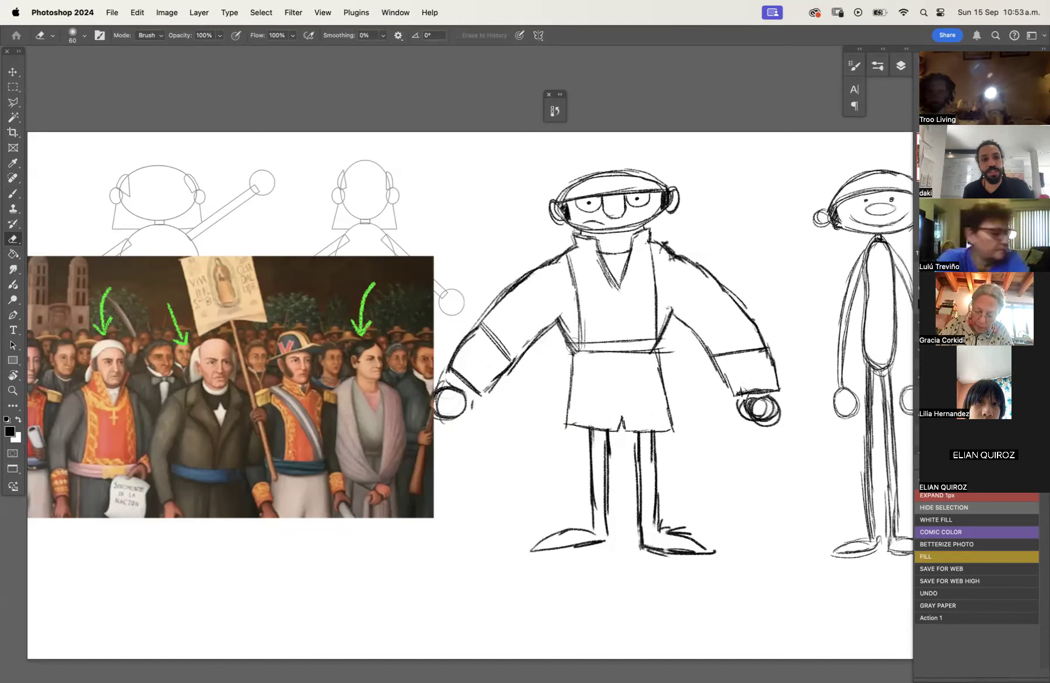
drag(574, 339, 641, 341)
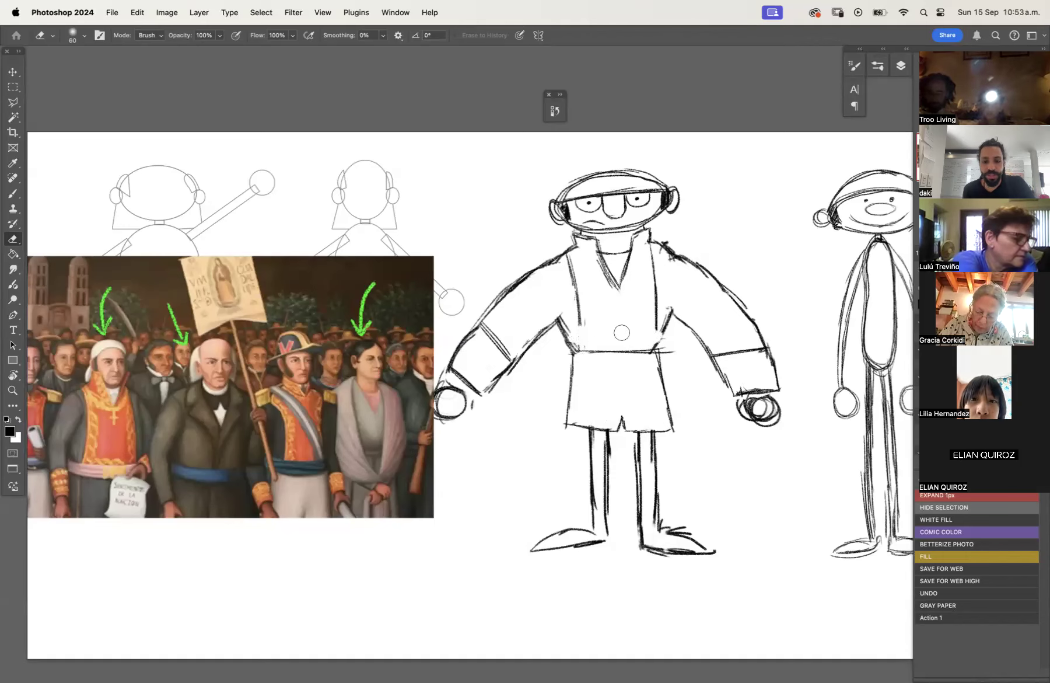
Redraw the muscular character's belt as a band with a central buckle and add a border line above the notched hem.
key(b)
mouse_move(559, 330)
mouse_down()
mouse_move(649, 327)
mouse_move(654, 348)
mouse_up()
drag(563, 323, 579, 354)
drag(569, 406, 620, 407)
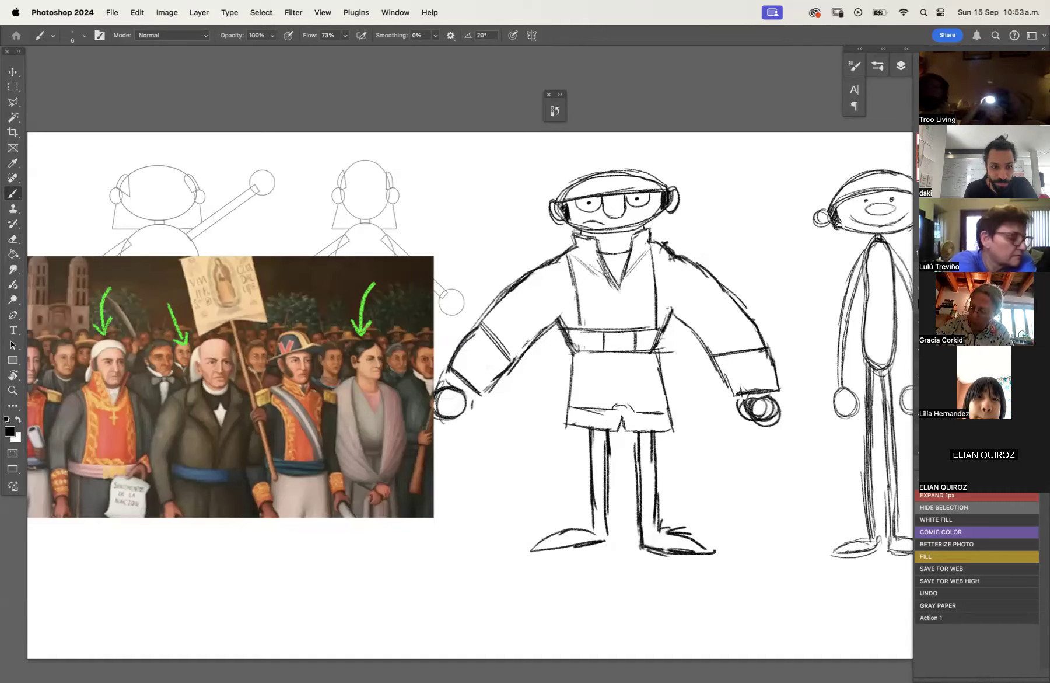
Add parallel trim lines to the cuffs on both of the muscular character's sleeves.
mouse_move(475, 335)
mouse_down()
mouse_move(496, 366)
mouse_move(484, 389)
mouse_up()
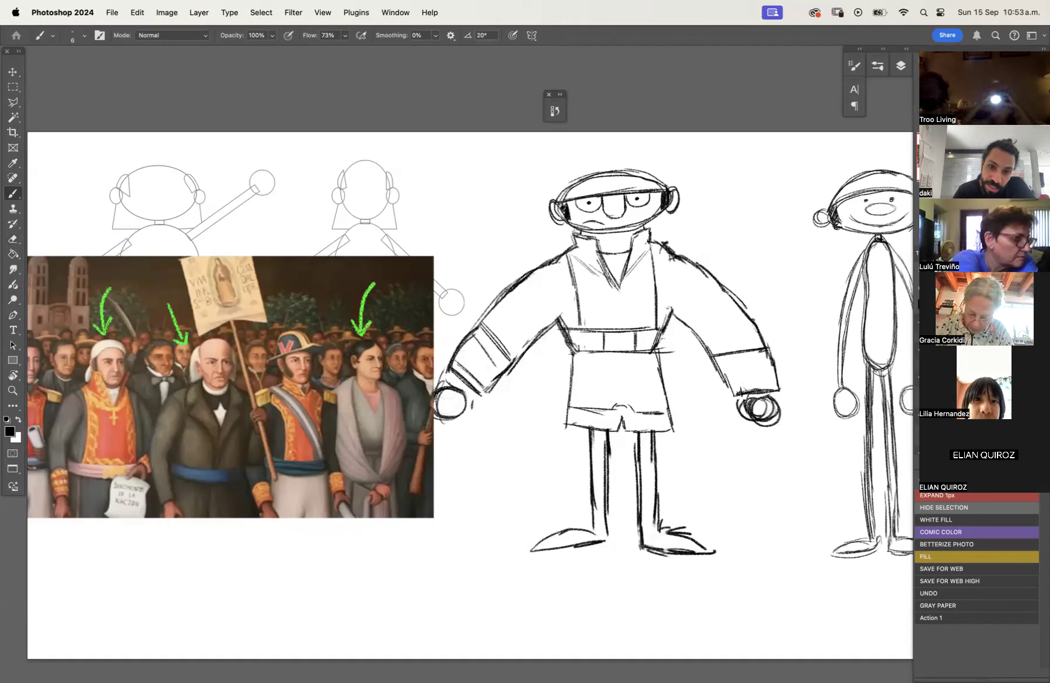
mouse_move(719, 362)
mouse_down()
mouse_move(767, 355)
mouse_move(755, 380)
mouse_move(732, 384)
mouse_move(775, 379)
mouse_up()
drag(732, 387, 774, 381)
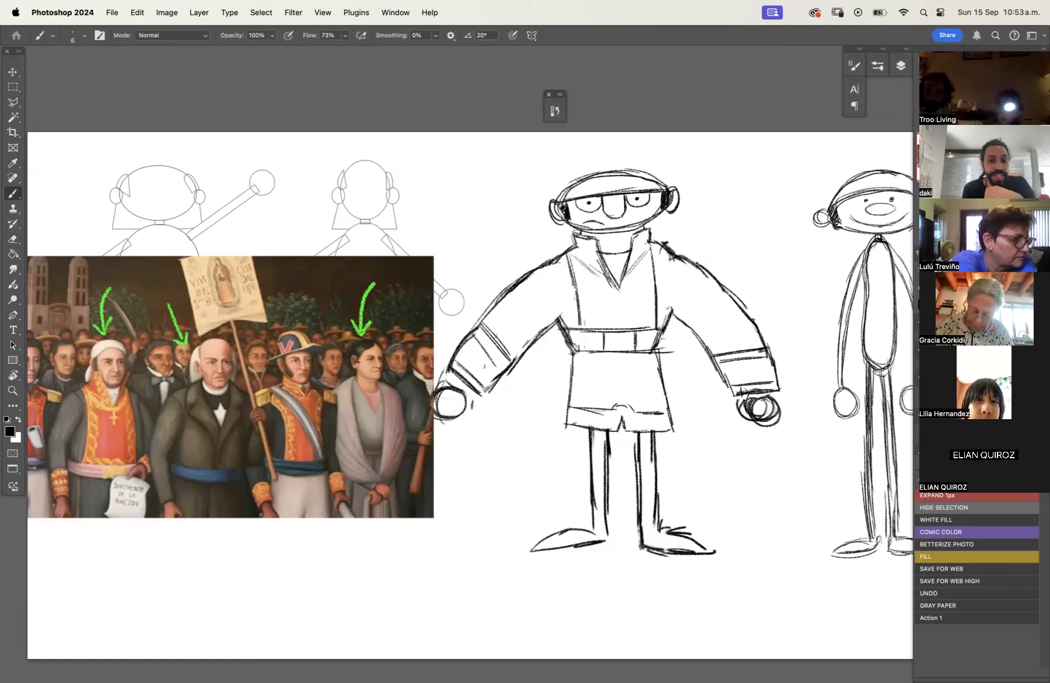
Draw a knotted headscarf tail beside the muscular character's head and thick angry eyebrows above the eyes.
drag(531, 232, 567, 229)
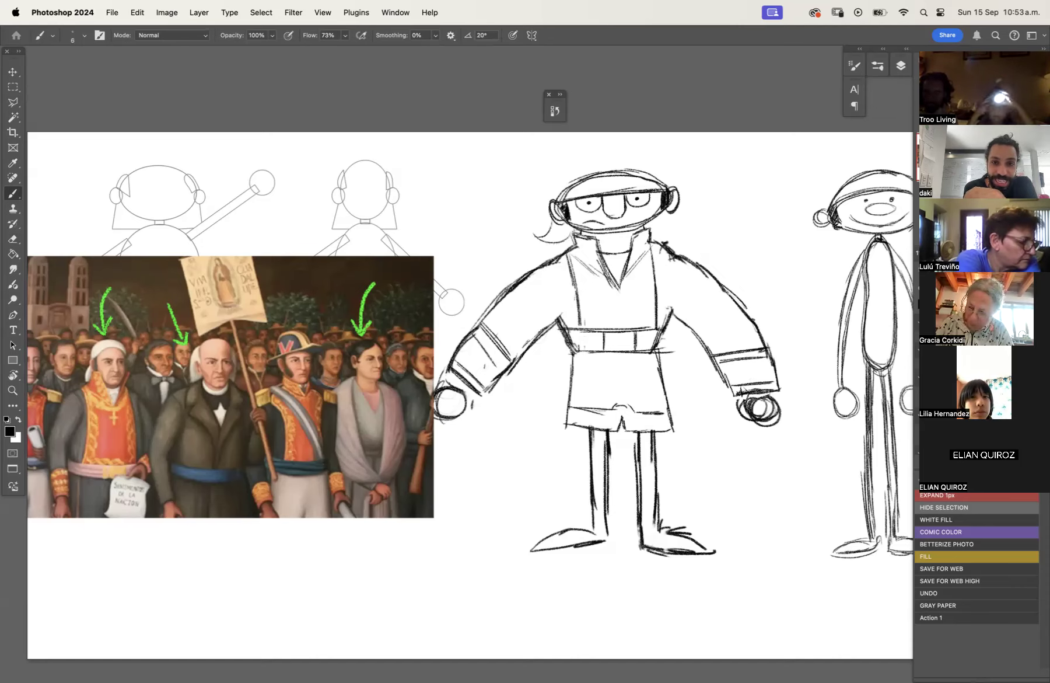
key(super+z)
key(super+z)
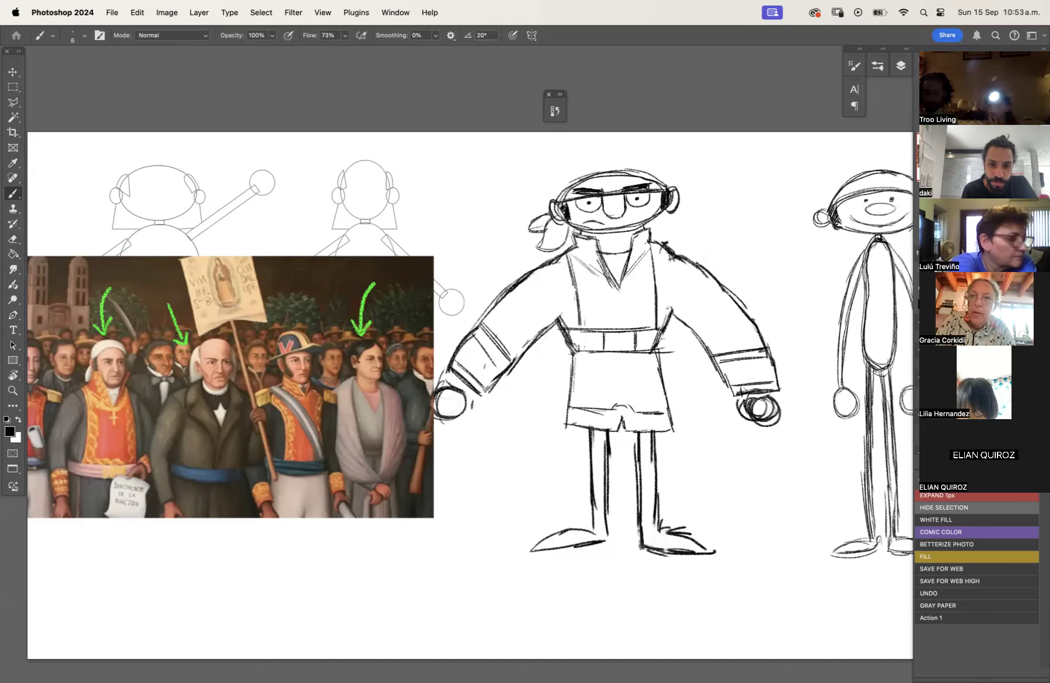
Draw vertical trim lines inside both sides of the muscular character's tunic skirt and boot-top lines across both lower legs.
drag(573, 404, 580, 353)
drag(653, 365, 662, 410)
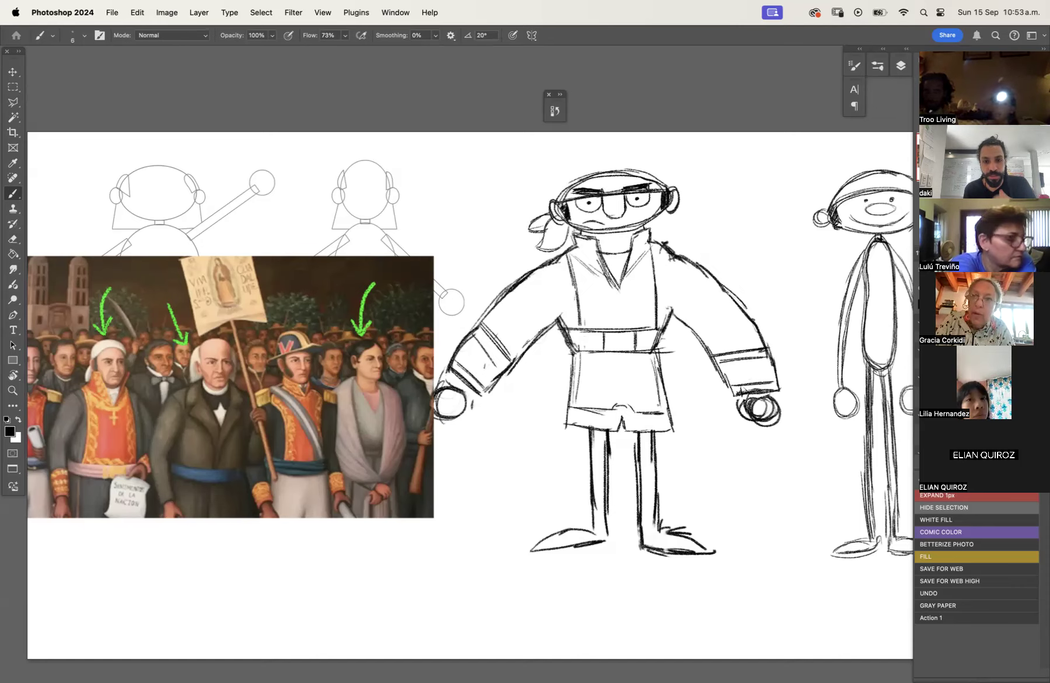
drag(595, 490, 653, 490)
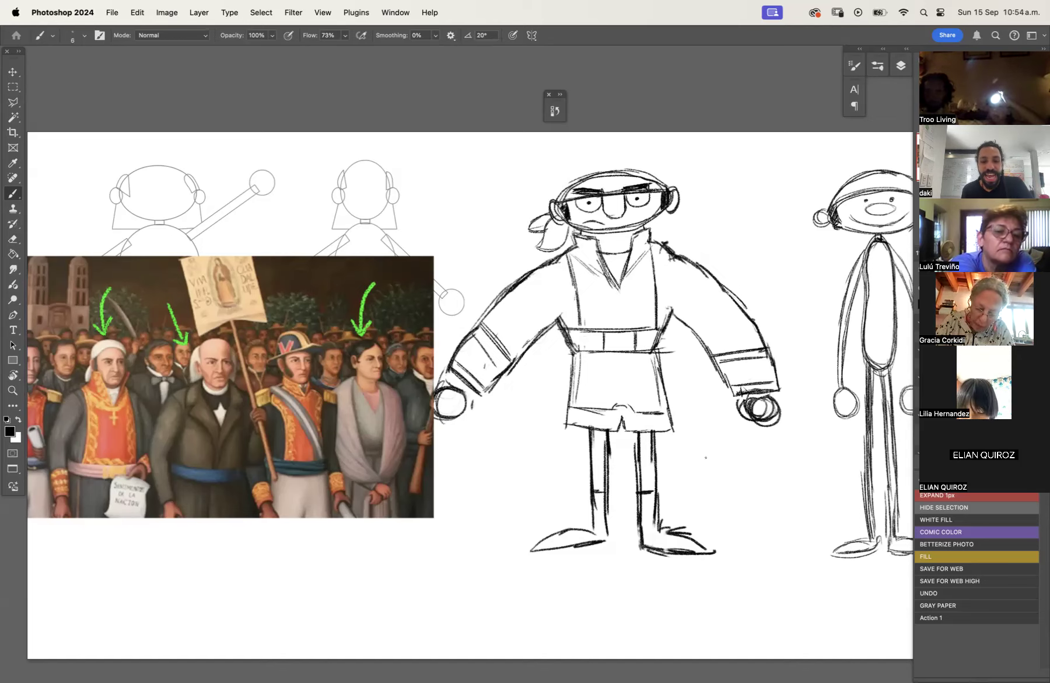
Move the reference painting to the far side of the slim character, over the third character's body.
key(v)
mouse_move(368, 454)
mouse_down()
mouse_move(428, 492)
mouse_move(592, 538)
mouse_move(439, 576)
mouse_move(421, 608)
mouse_move(426, 601)
mouse_up()
scroll(477, 465, right, 5)
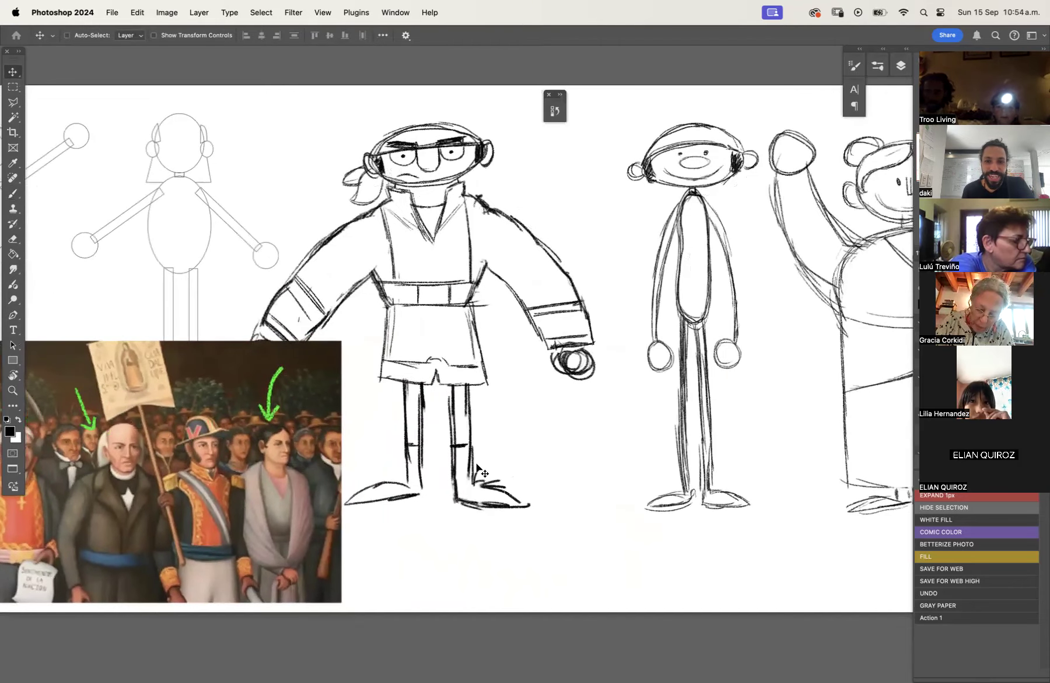
mouse_move(245, 496)
mouse_down()
mouse_move(773, 496)
mouse_move(721, 477)
mouse_move(430, 473)
mouse_move(741, 411)
mouse_move(758, 355)
mouse_up()
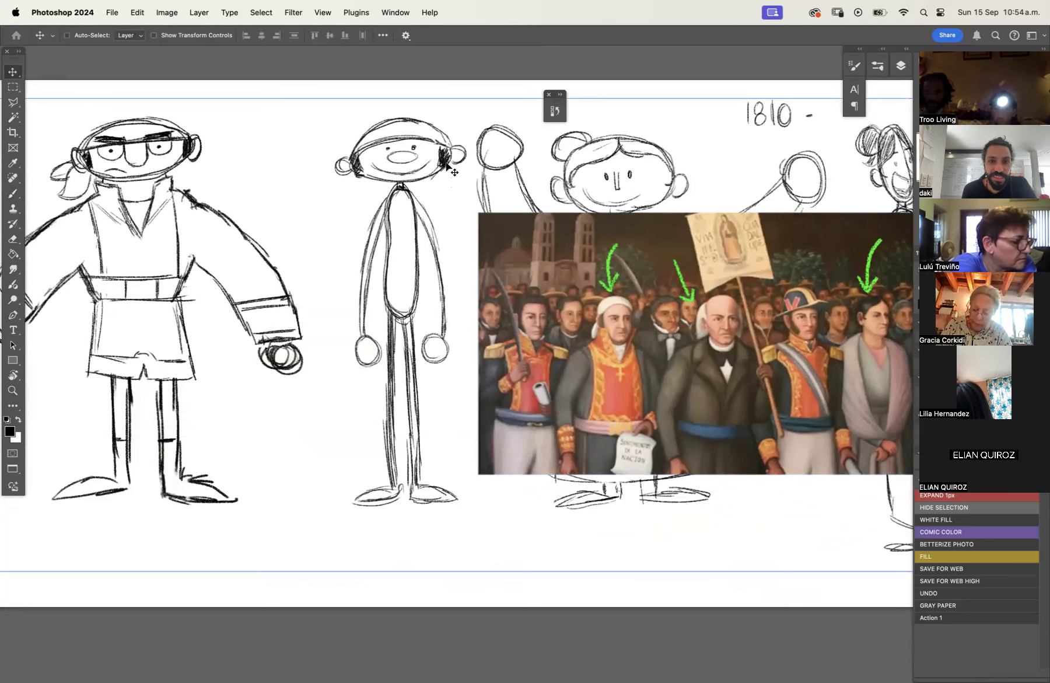
Draw a pointed collar, a belt and a short flared tunic skirt on the slim character.
key(b)
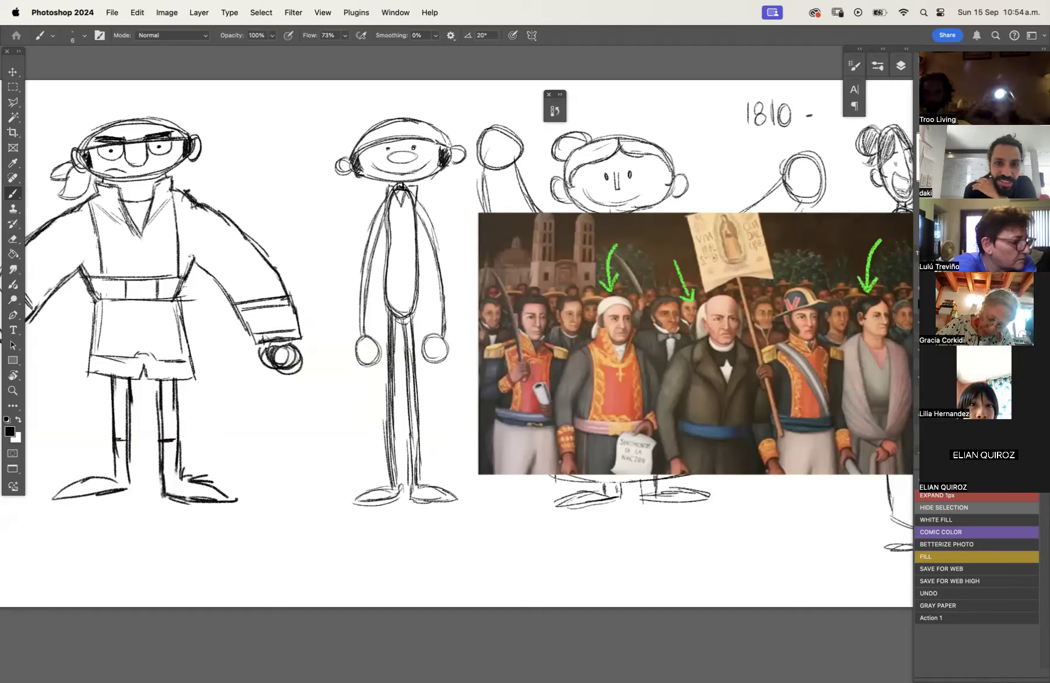
drag(389, 203, 385, 275)
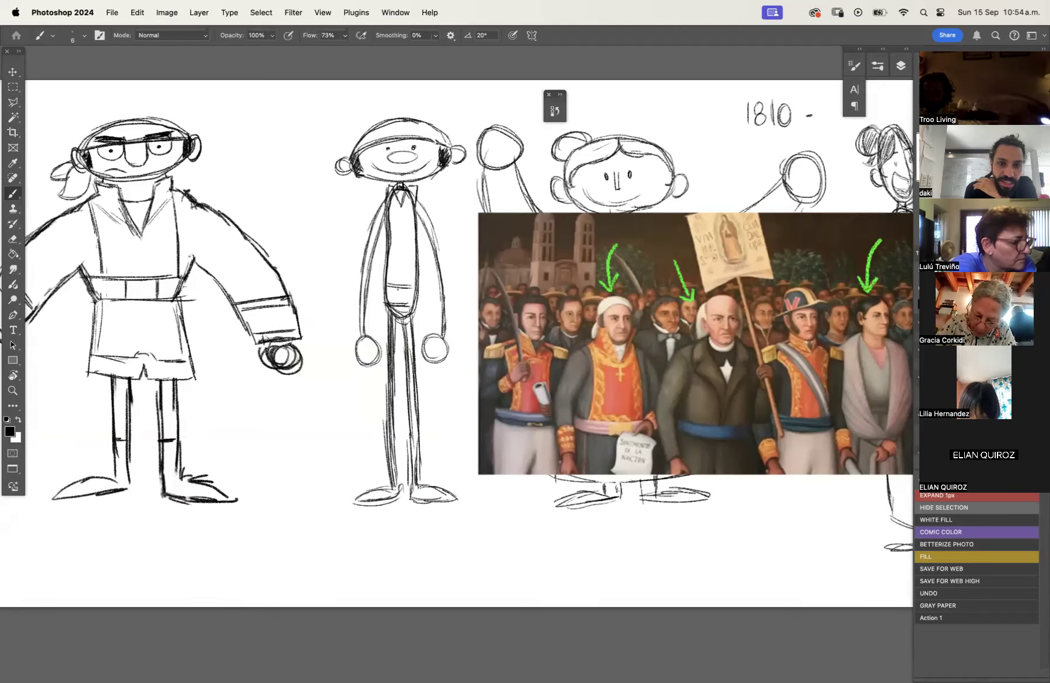
mouse_move(407, 287)
mouse_down()
mouse_move(405, 307)
mouse_move(386, 305)
mouse_move(386, 291)
mouse_move(385, 353)
mouse_up()
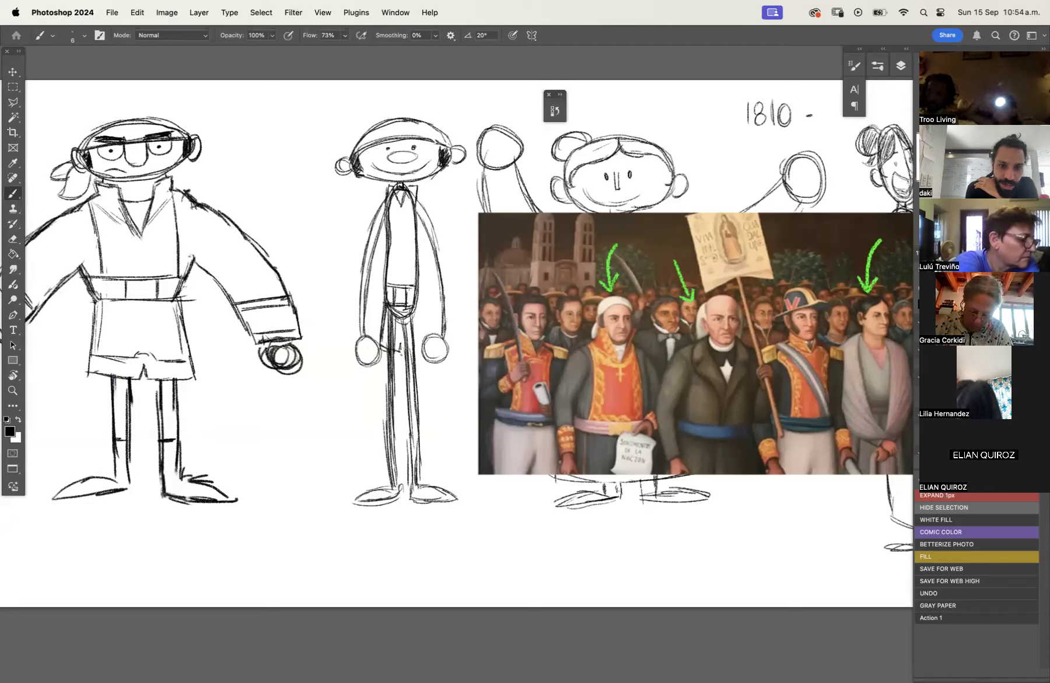
mouse_move(418, 301)
mouse_down()
mouse_move(424, 350)
mouse_move(407, 314)
mouse_move(387, 311)
mouse_move(389, 342)
mouse_move(412, 332)
mouse_move(393, 311)
mouse_up()
Erase the body lines and first belt inside the slim character's tunic, and redraw a wider buckled belt and a hem border.
key(e)
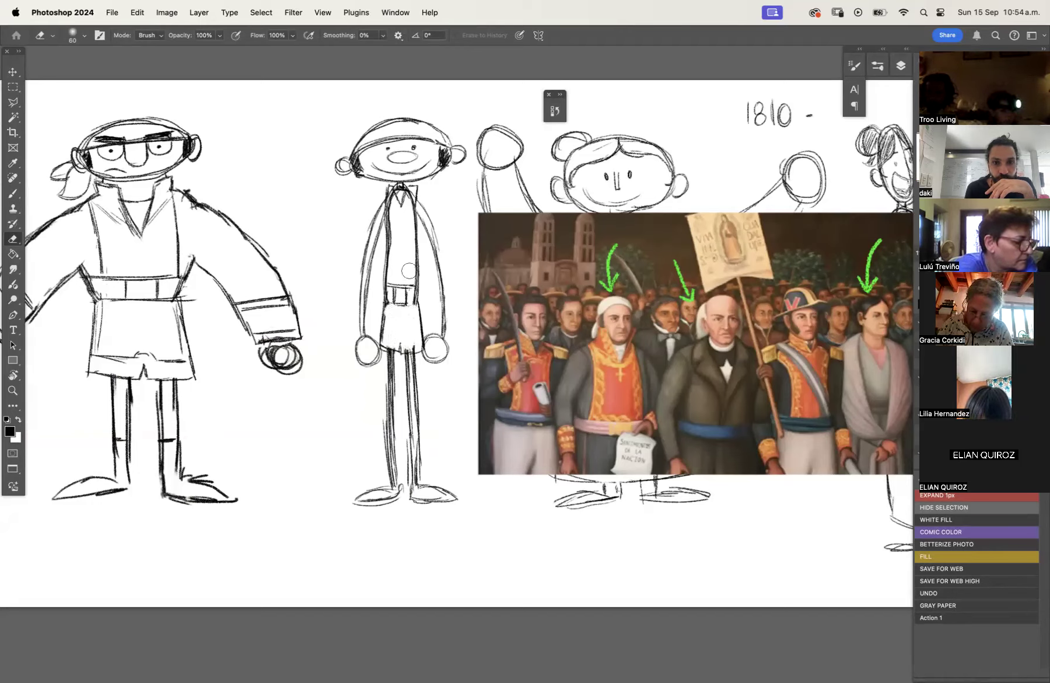
mouse_move(401, 296)
mouse_down()
mouse_move(390, 314)
mouse_move(410, 310)
mouse_up()
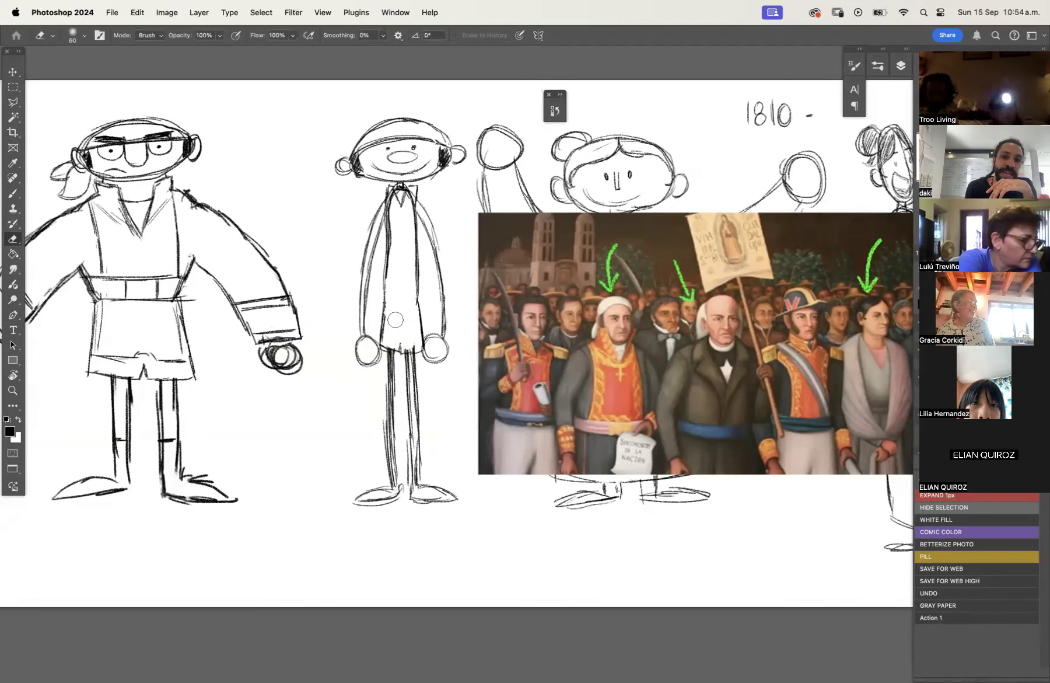
key(b)
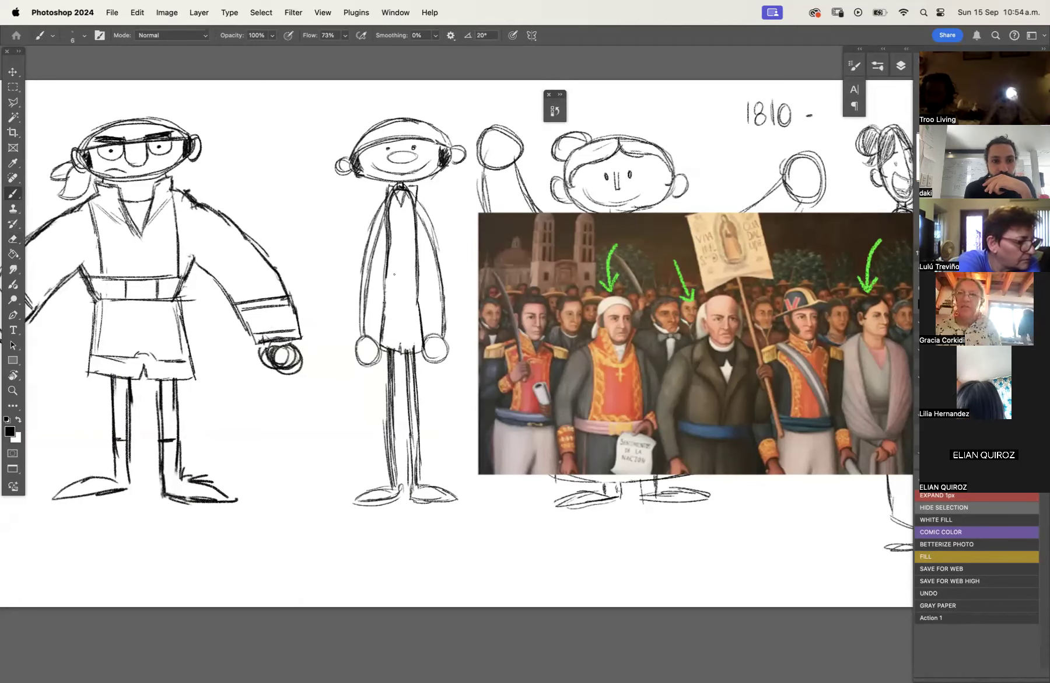
drag(387, 275, 415, 276)
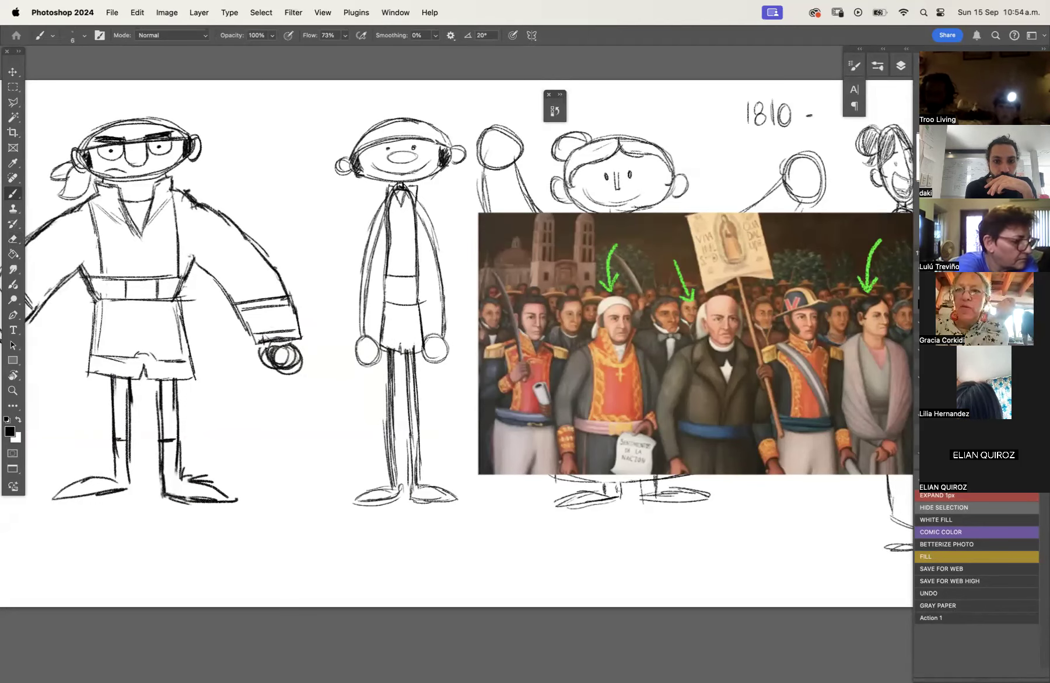
mouse_move(406, 277)
mouse_down()
mouse_move(407, 303)
mouse_move(407, 278)
mouse_move(379, 335)
mouse_up()
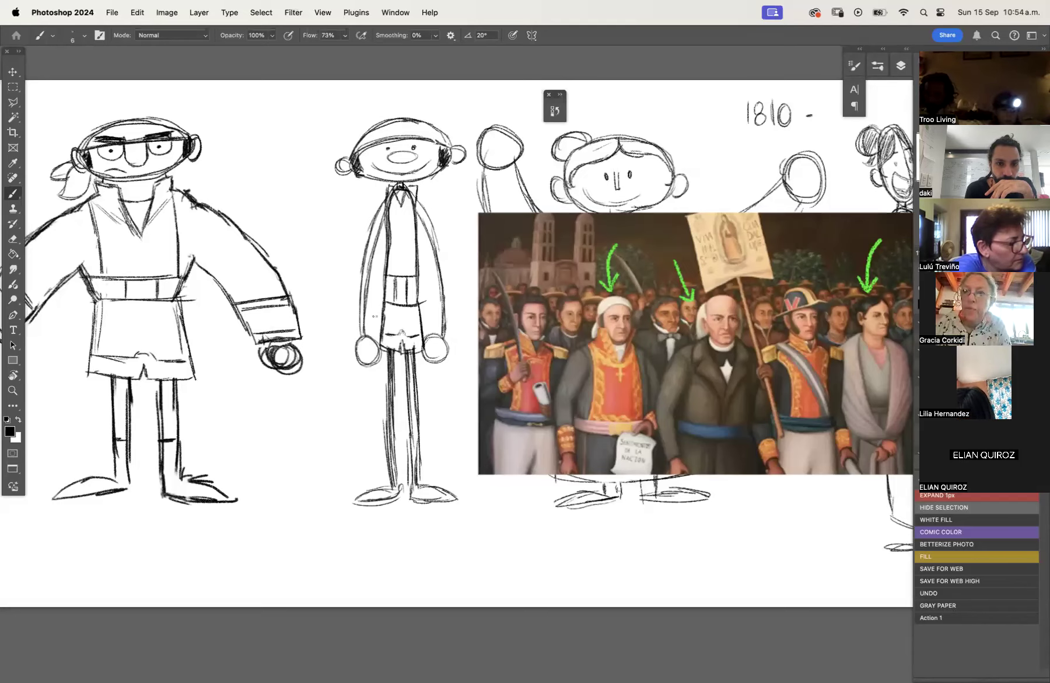
Draw sleeve lines and cuffs along both of the slim character's forearms.
drag(370, 292, 365, 332)
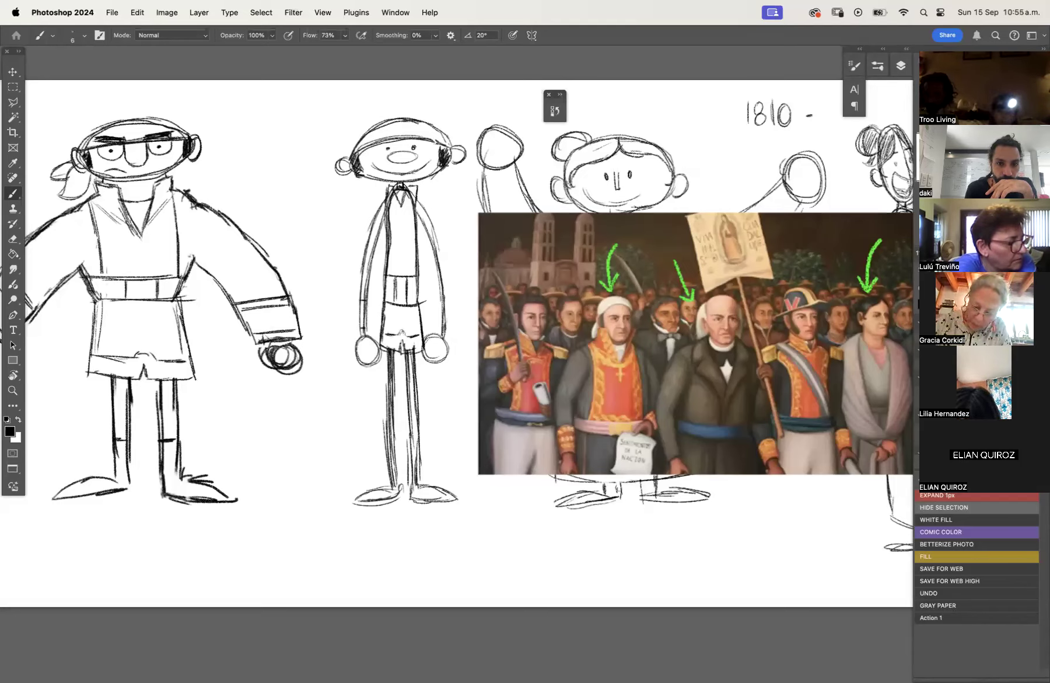
drag(436, 257, 441, 332)
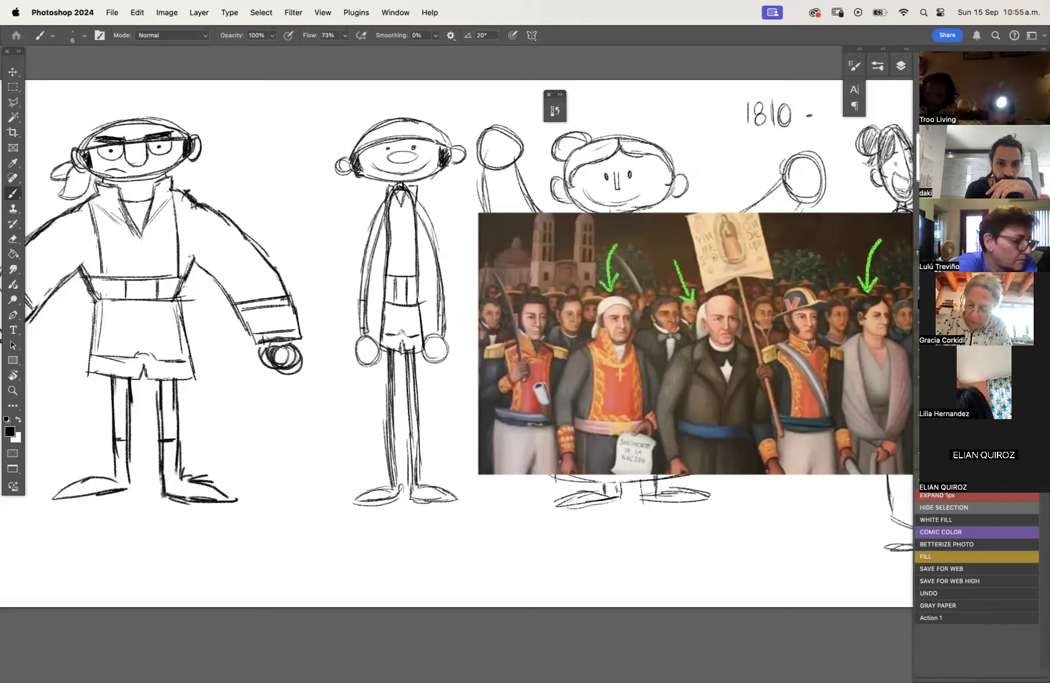
drag(445, 236, 445, 338)
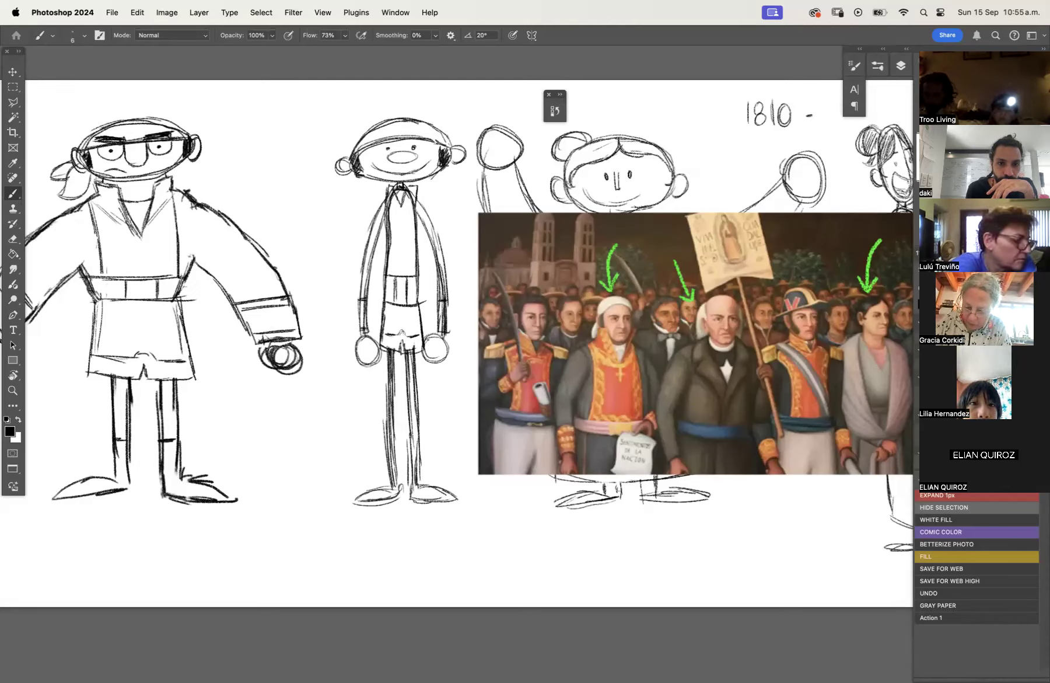
Replace the slim character's round hands with open fingered hands and mark a line across each knee.
key(e)
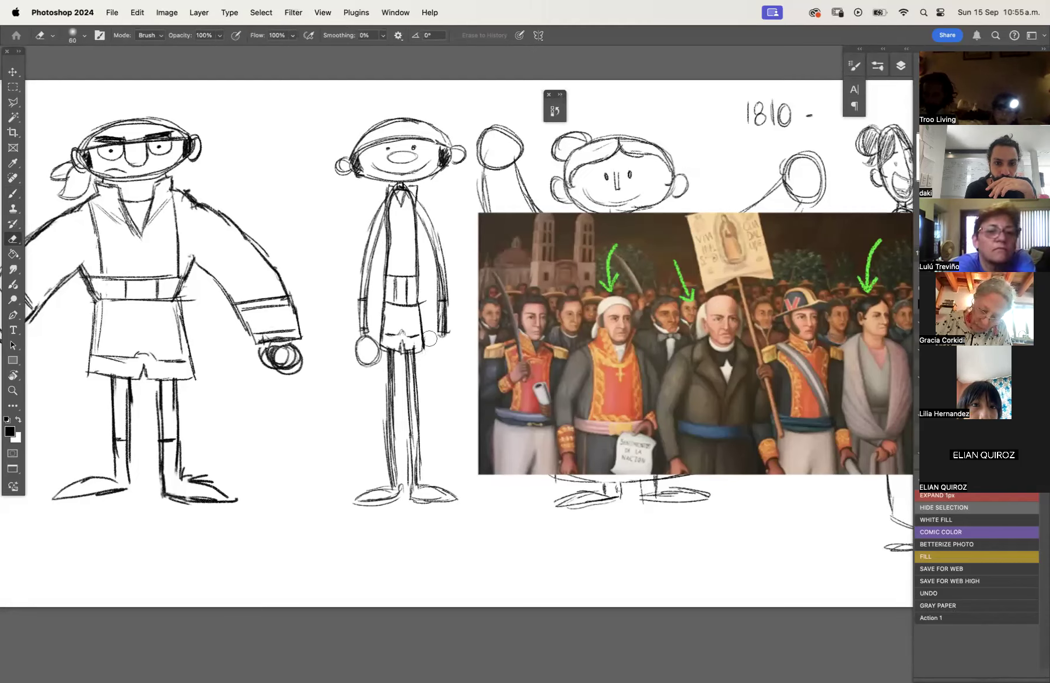
mouse_move(363, 340)
mouse_down()
mouse_move(376, 360)
mouse_move(377, 331)
mouse_up()
key(b)
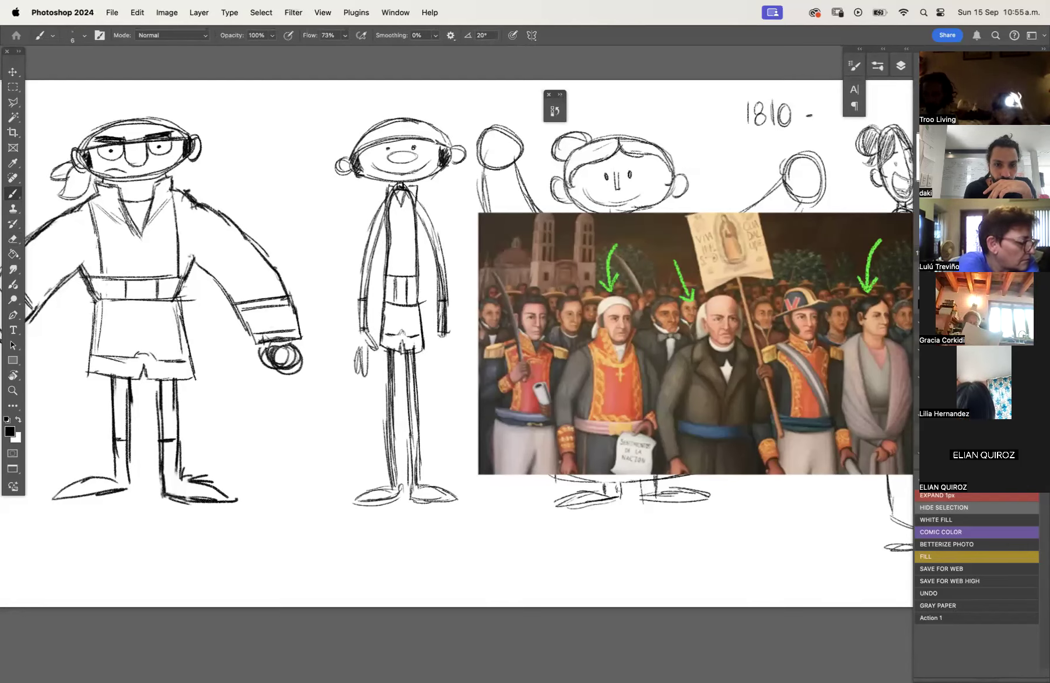
drag(350, 366, 358, 331)
mouse_move(437, 333)
mouse_down()
mouse_move(426, 364)
mouse_move(448, 365)
mouse_up()
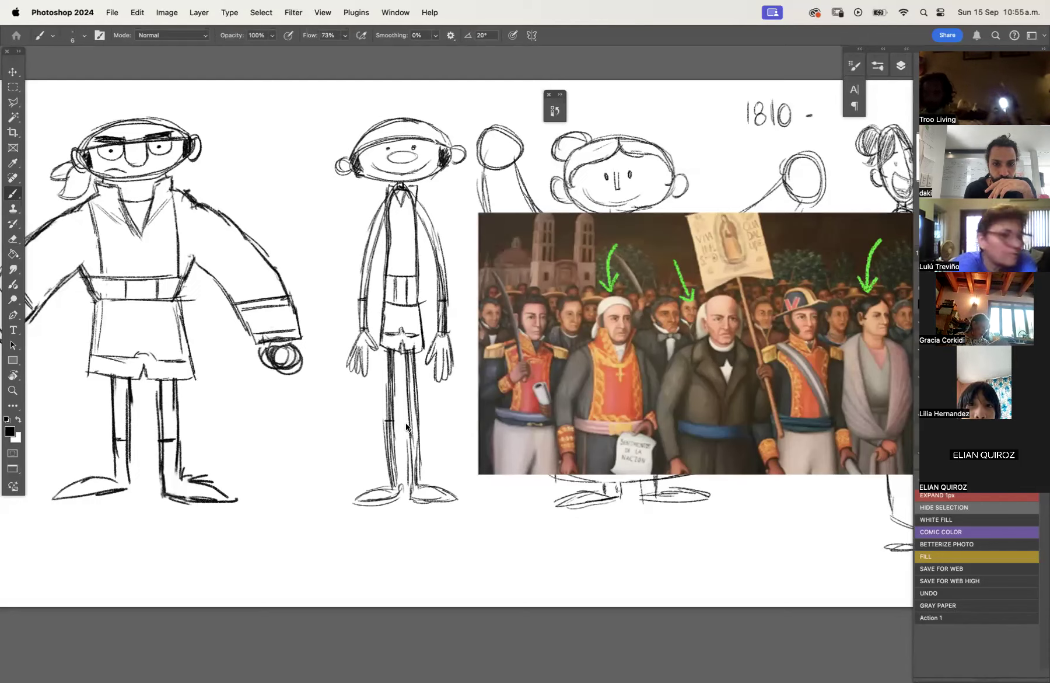
drag(389, 425, 391, 476)
drag(418, 412, 422, 458)
Erase the slim character's small collar, redraw it as a larger V-shaped collar, and add vest edge lines along the torso.
key(e)
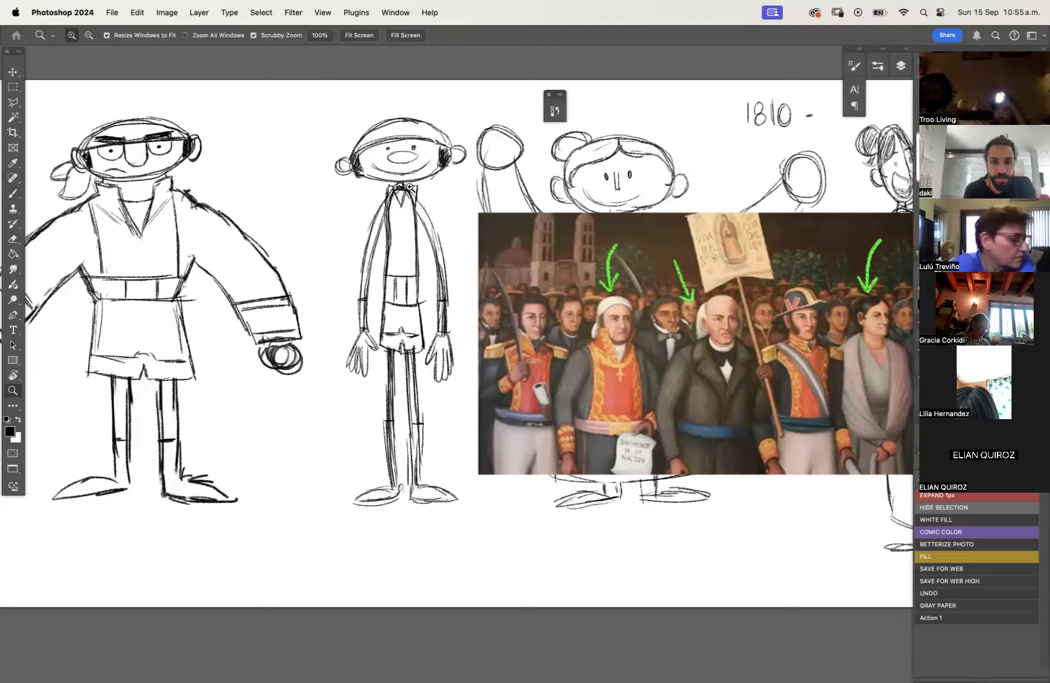
scroll(407, 187, up, 3)
mouse_move(385, 197)
mouse_down()
mouse_move(373, 193)
mouse_move(431, 199)
mouse_move(394, 188)
mouse_move(421, 204)
mouse_move(415, 194)
mouse_move(404, 226)
mouse_up()
key(b)
mouse_move(379, 185)
mouse_down()
mouse_move(384, 208)
mouse_move(432, 189)
mouse_up()
drag(432, 190, 429, 217)
mouse_move(396, 177)
mouse_down()
mouse_move(410, 248)
mouse_move(382, 355)
mouse_up()
drag(389, 261, 383, 386)
mouse_move(420, 246)
mouse_down()
mouse_move(430, 383)
mouse_move(430, 363)
mouse_up()
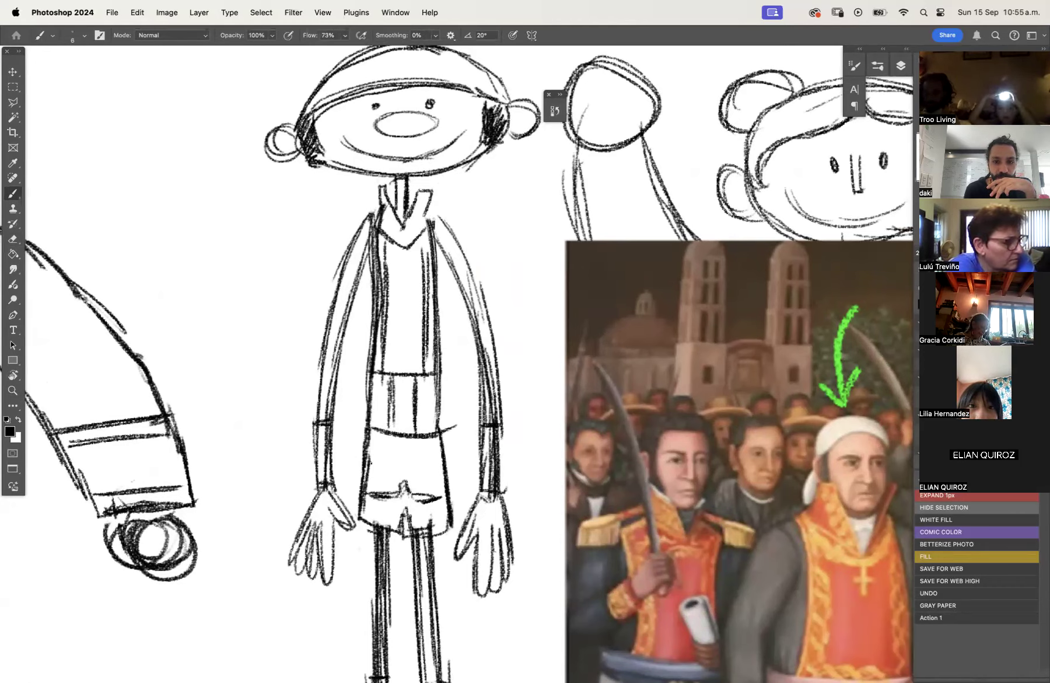
Shade both of the slim character's sleeves and the vest edge with long hatching strokes.
drag(367, 218, 340, 289)
mouse_move(378, 244)
mouse_down()
mouse_move(378, 352)
mouse_move(334, 333)
mouse_up()
drag(351, 263, 318, 418)
drag(332, 359, 320, 424)
drag(445, 233, 469, 284)
drag(444, 227, 475, 318)
drag(459, 267, 480, 340)
drag(469, 278, 490, 363)
drag(481, 312, 497, 388)
drag(486, 343, 495, 406)
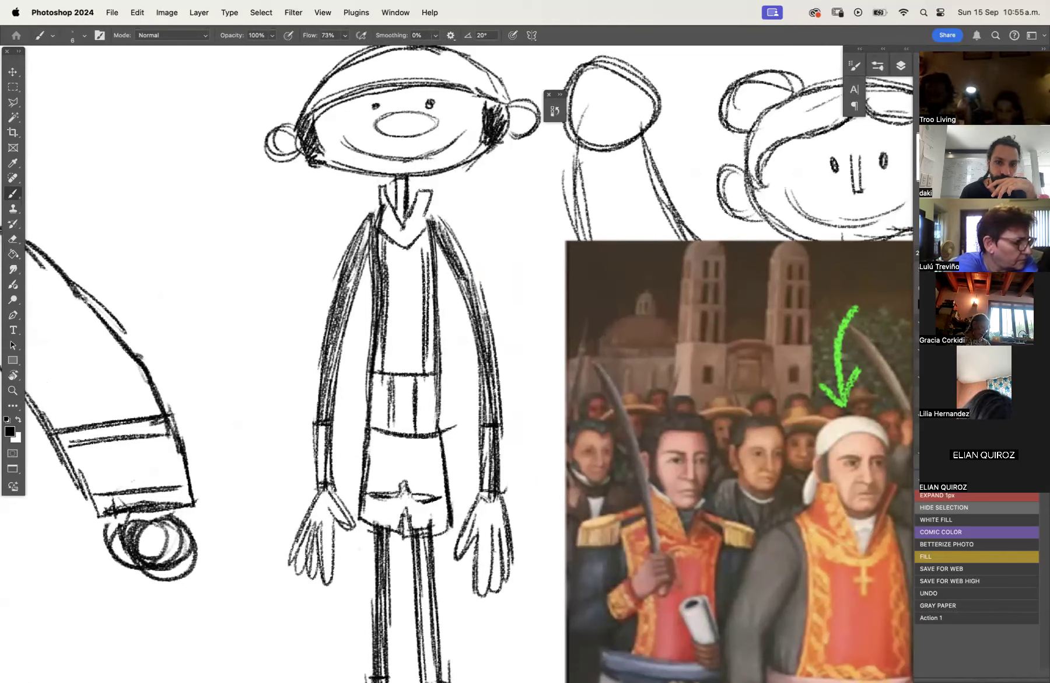
drag(432, 223, 426, 272)
drag(429, 222, 421, 278)
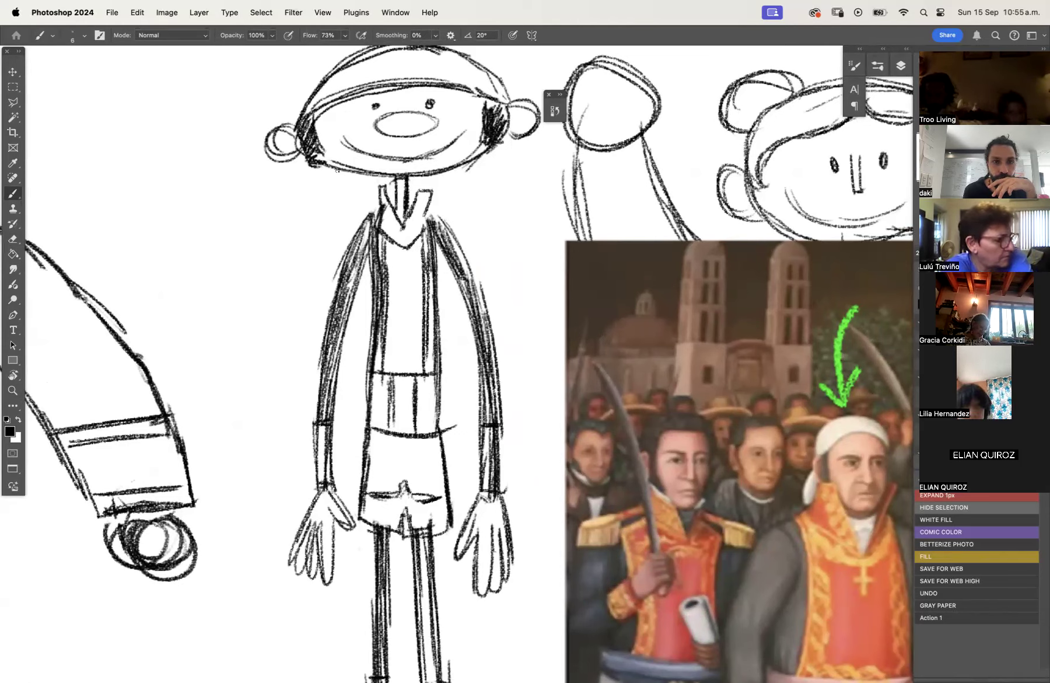
Draw the loose knotted tails of a headscarf beneath the slim character's ear.
drag(329, 168, 310, 213)
drag(309, 213, 345, 204)
drag(344, 168, 329, 204)
mouse_move(303, 165)
mouse_down()
mouse_move(279, 205)
mouse_move(324, 198)
mouse_move(275, 205)
mouse_up()
drag(296, 165, 280, 201)
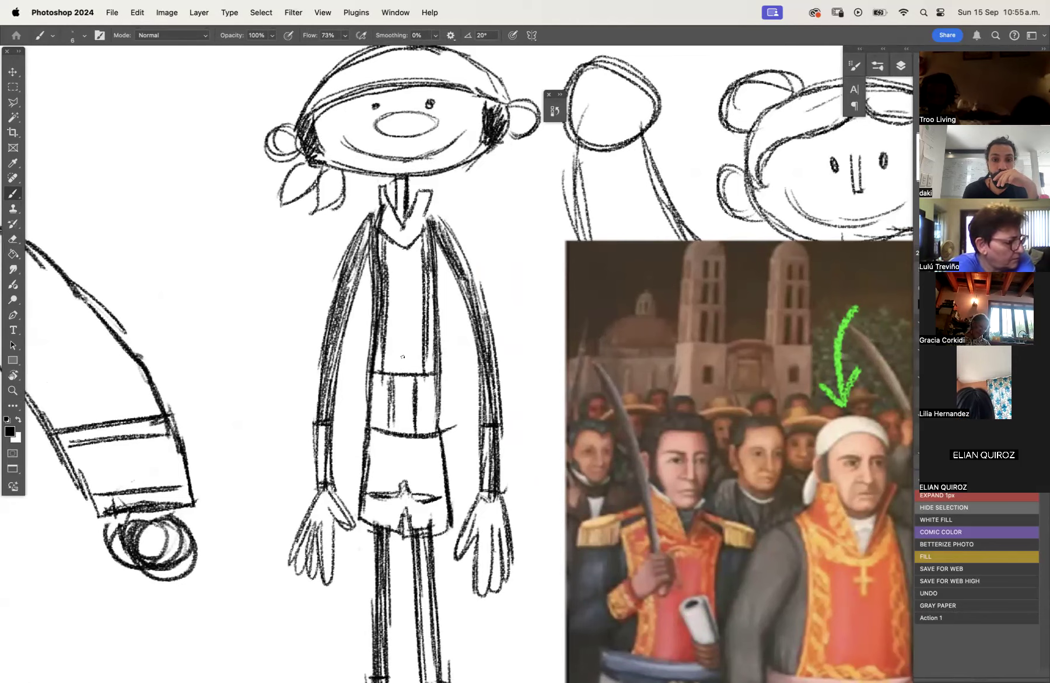
Darken the slim character's vest edge and hatch both thighs down to the knee lines.
drag(433, 307, 427, 388)
mouse_move(434, 295)
mouse_down()
mouse_move(428, 369)
mouse_move(432, 356)
mouse_up()
drag(491, 524, 476, 294)
drag(416, 338, 422, 457)
drag(419, 380, 426, 472)
drag(424, 395, 428, 475)
drag(425, 419, 432, 471)
drag(413, 334, 427, 438)
drag(366, 323, 369, 369)
drag(363, 366, 367, 415)
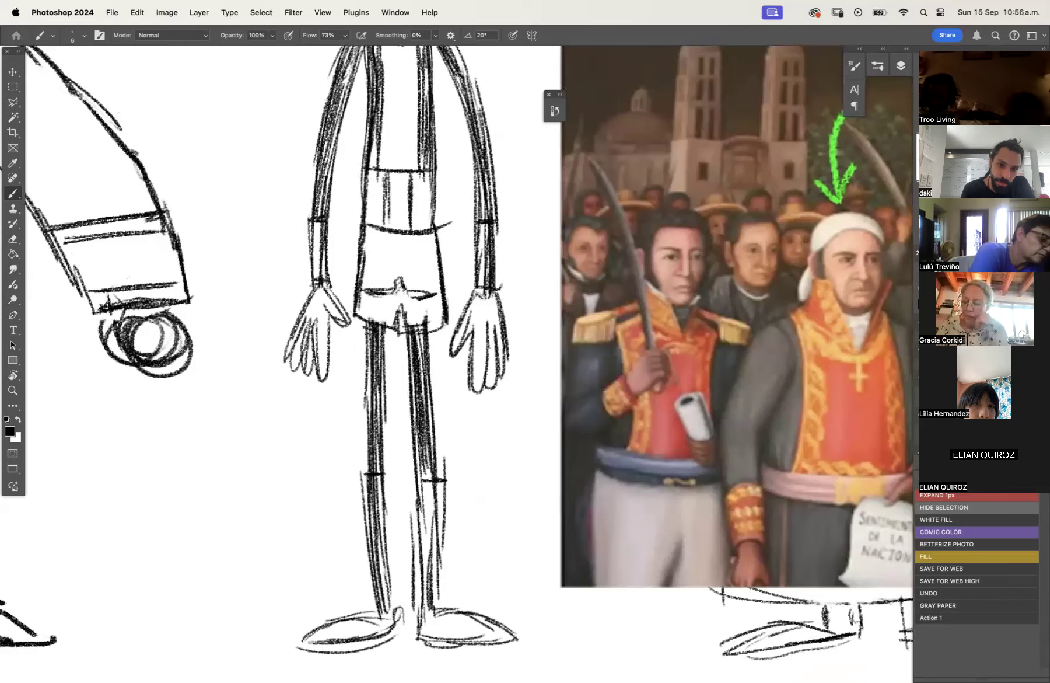
drag(366, 324, 370, 436)
drag(369, 368, 373, 441)
drag(373, 340, 379, 465)
drag(376, 368, 383, 419)
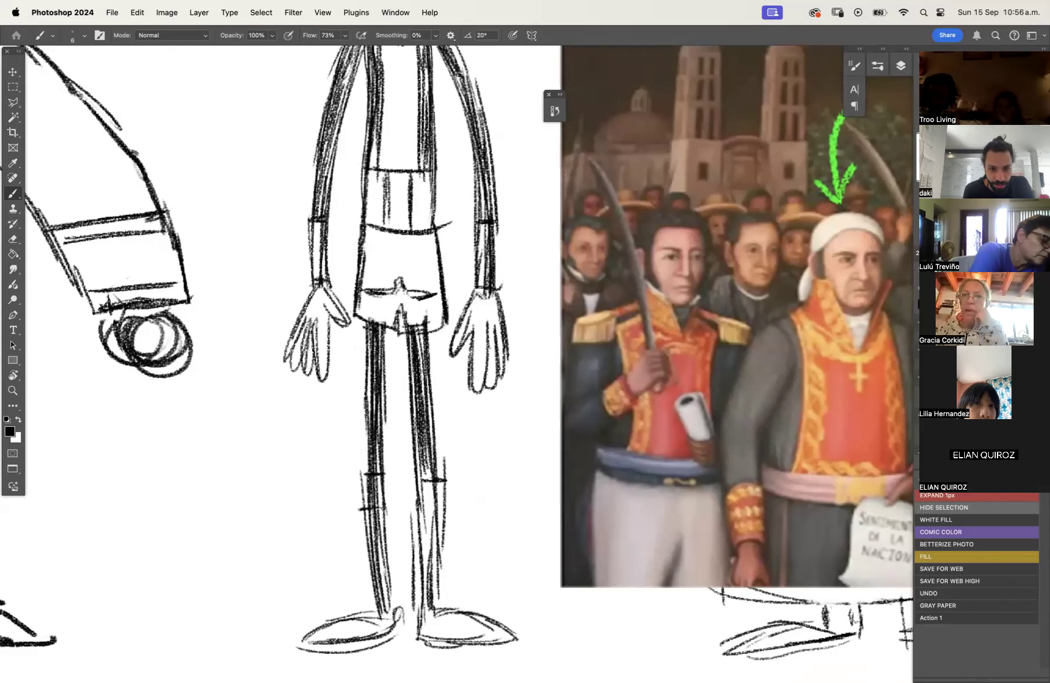
Add short fastening marks along the outer edges of the slim character's lower legs.
drag(368, 566, 376, 568)
drag(367, 588, 380, 589)
mouse_move(437, 513)
mouse_down()
mouse_move(450, 514)
mouse_move(446, 532)
mouse_up()
drag(430, 551, 441, 552)
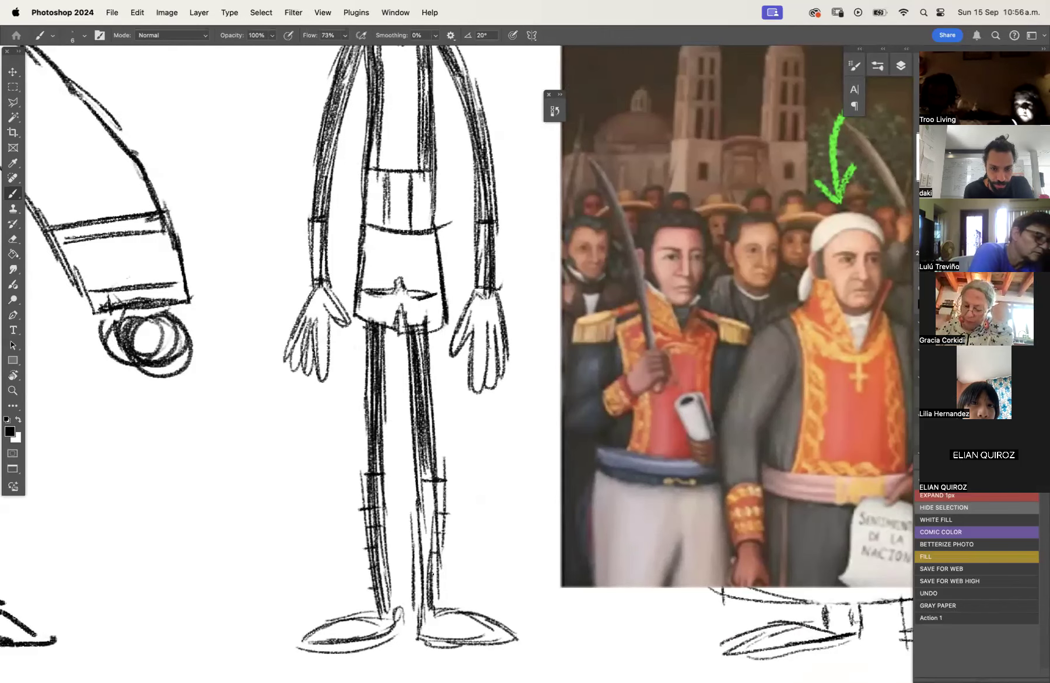
Move the reference painting over the bodies of the muscular and slim characters, clear of the wide third character.
key(z)
alt+click(475, 518)
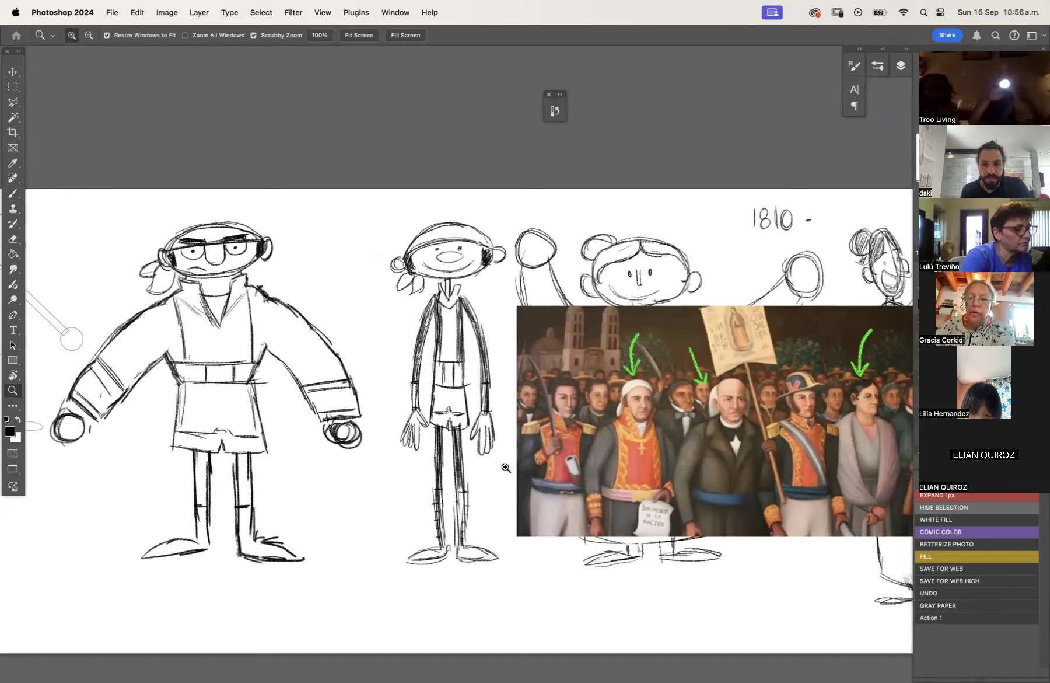
key(v)
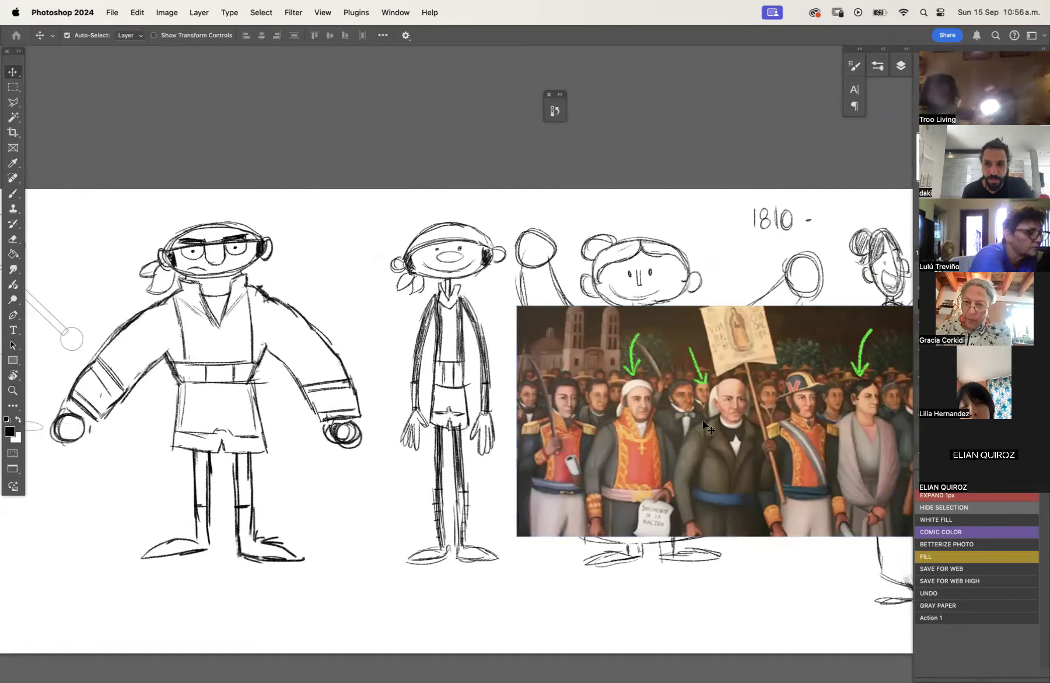
drag(761, 431, 339, 508)
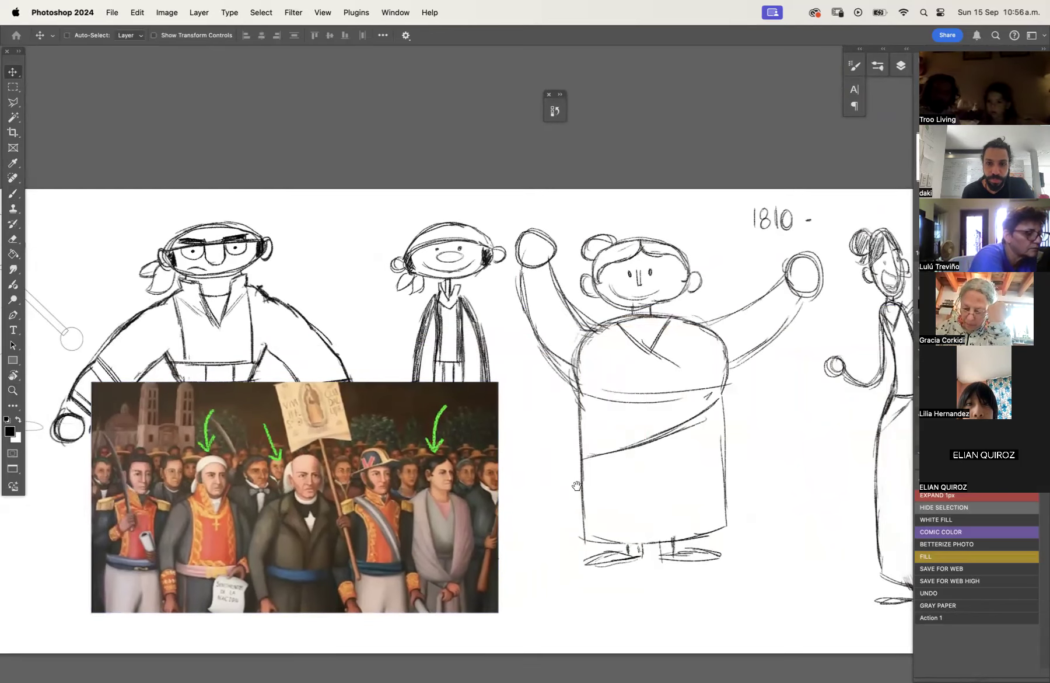
scroll(594, 473, right, 5)
scroll(594, 473, down, 2)
mouse_move(290, 443)
mouse_down()
mouse_move(427, 455)
mouse_move(414, 454)
mouse_move(712, 437)
mouse_move(325, 409)
mouse_move(335, 423)
mouse_up()
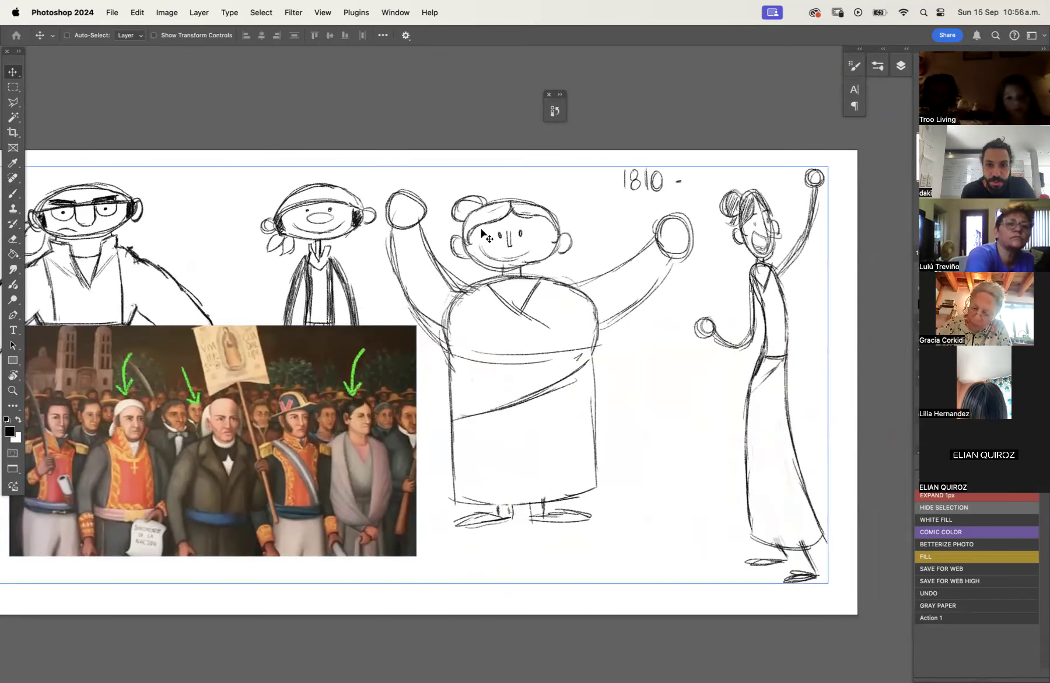
Draw fingers and palm lines on both of the wide woman's raised hands.
key(b)
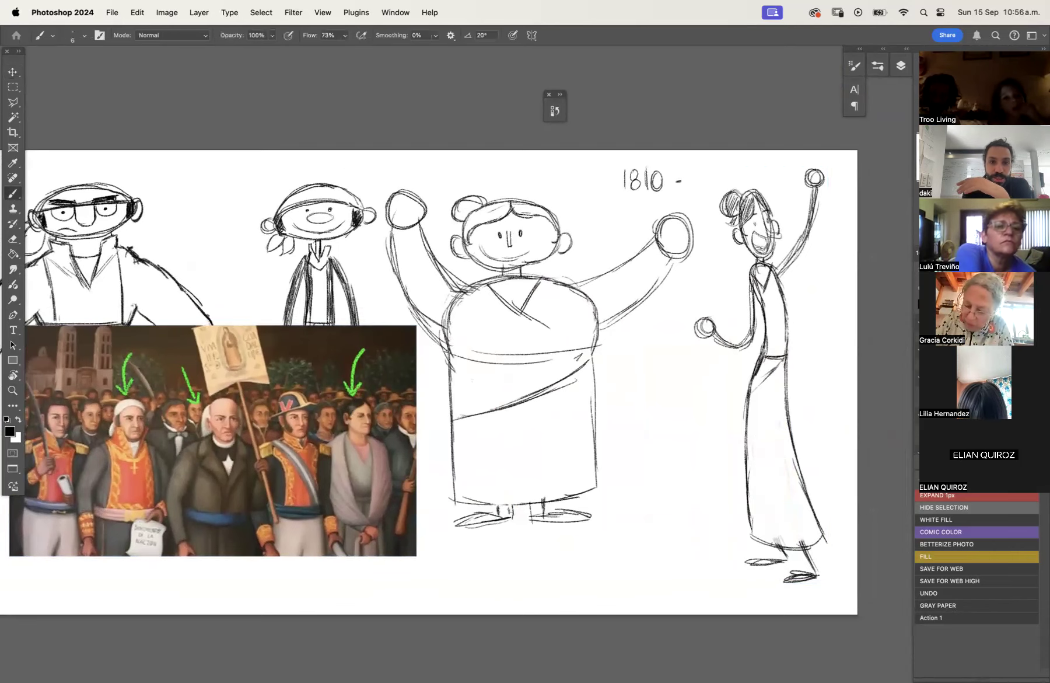
mouse_move(420, 199)
mouse_down()
mouse_move(396, 194)
mouse_move(421, 219)
mouse_up()
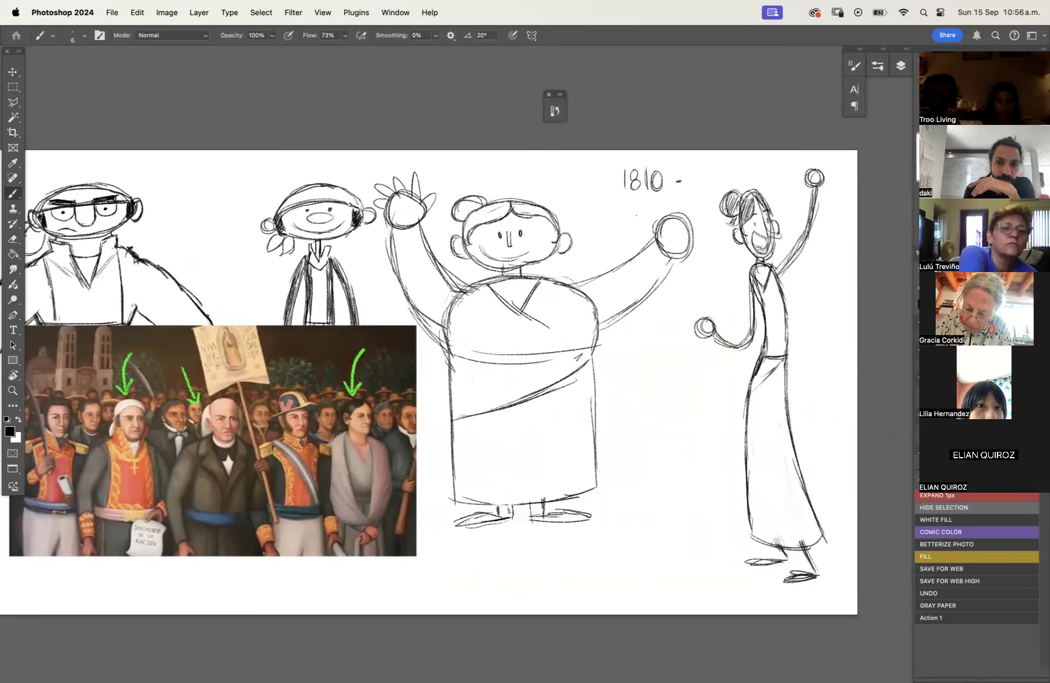
drag(672, 220, 676, 200)
drag(682, 218, 697, 206)
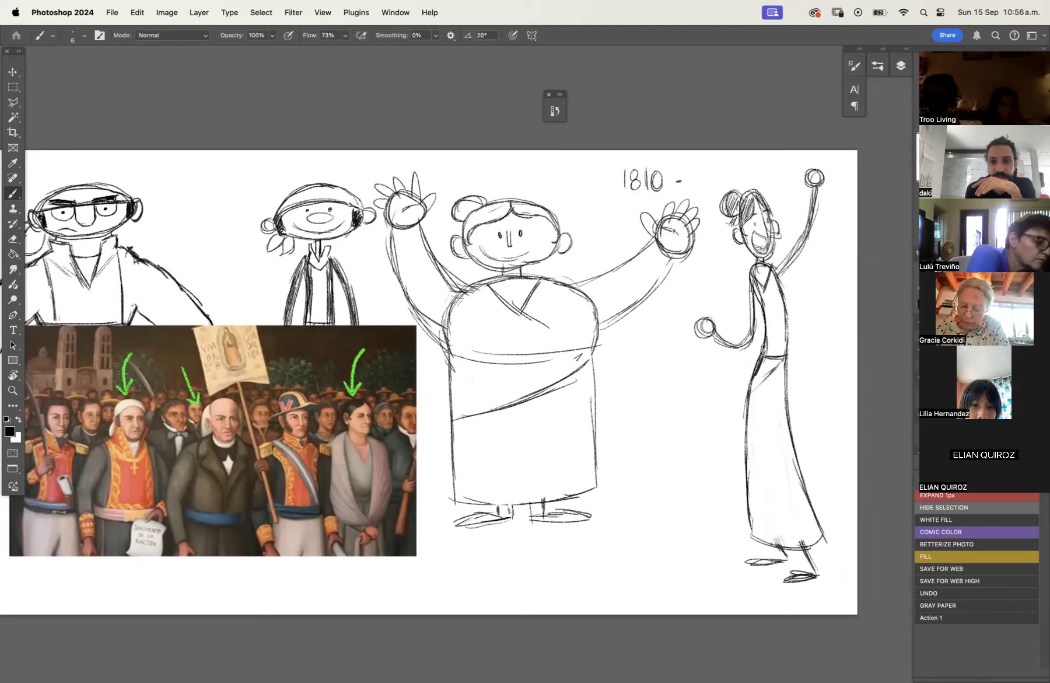
Erase the wide woman's shoulder outlines and redraw the blouse with joined sleeves and vertical lines down the chest.
key(e)
mouse_move(447, 287)
mouse_down()
mouse_move(472, 306)
mouse_move(464, 294)
mouse_move(446, 314)
mouse_up()
mouse_move(569, 292)
mouse_down()
mouse_move(588, 288)
mouse_move(589, 324)
mouse_move(586, 300)
mouse_up()
key(b)
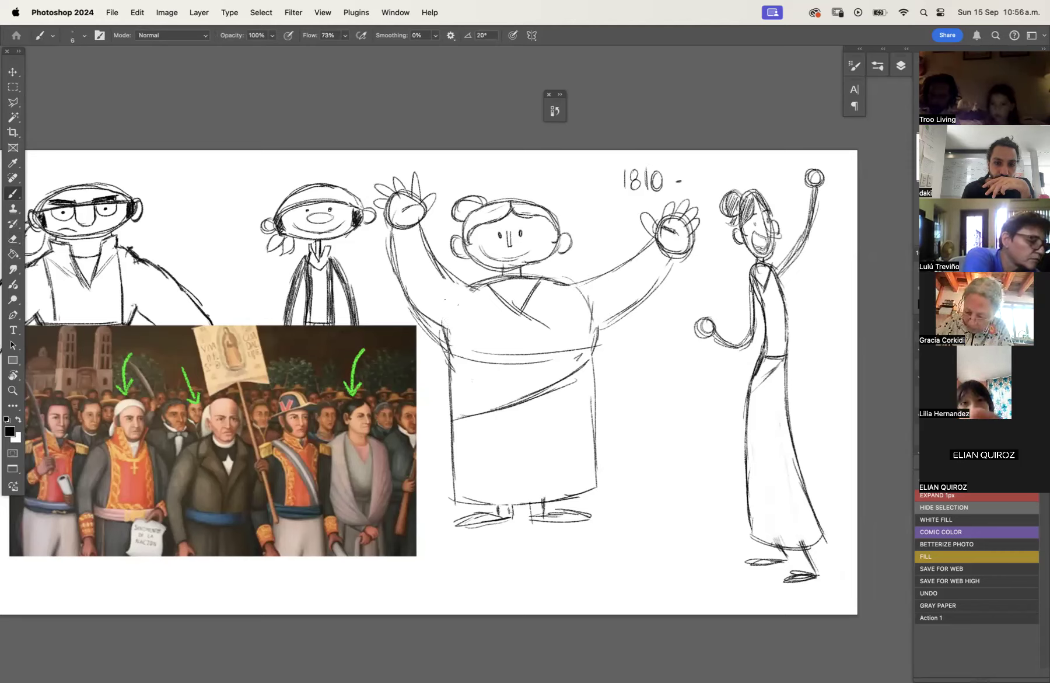
drag(431, 305, 418, 314)
drag(476, 282, 480, 353)
mouse_move(551, 283)
mouse_down()
mouse_move(562, 349)
mouse_move(598, 336)
mouse_up()
drag(579, 286, 599, 339)
drag(549, 387, 592, 363)
mouse_move(451, 346)
mouse_down()
mouse_move(454, 469)
mouse_move(513, 504)
mouse_move(573, 497)
mouse_up()
drag(597, 338, 592, 458)
mouse_move(557, 281)
mouse_down()
mouse_move(630, 260)
mouse_move(633, 314)
mouse_up()
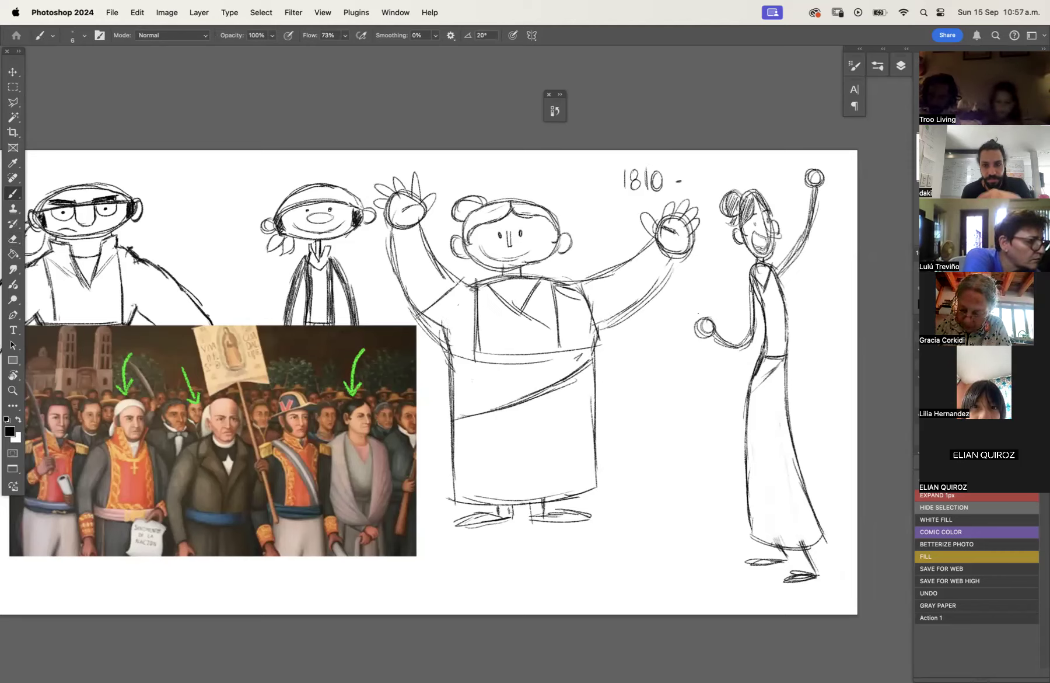
Move the reference painting next to the tall fourth woman and return to the sketch layer.
key(v)
mouse_move(385, 436)
mouse_down()
mouse_move(494, 466)
mouse_move(596, 458)
mouse_move(586, 456)
mouse_up()
key(z)
drag(761, 397, 791, 390)
drag(791, 390, 504, 403)
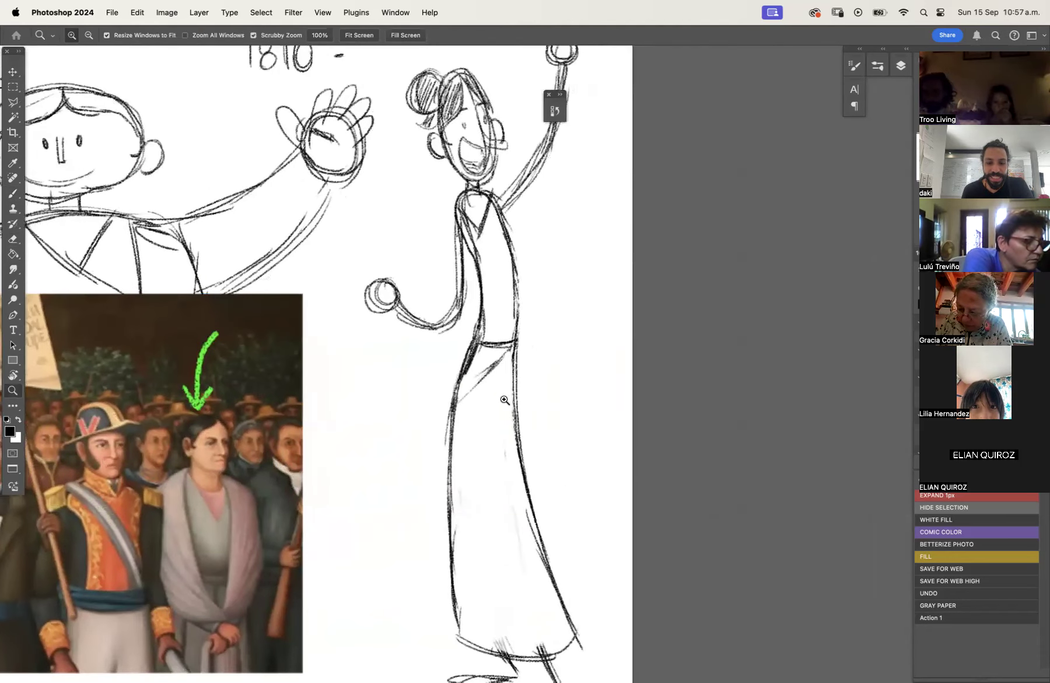
key(v)
scroll(516, 234, up, 2)
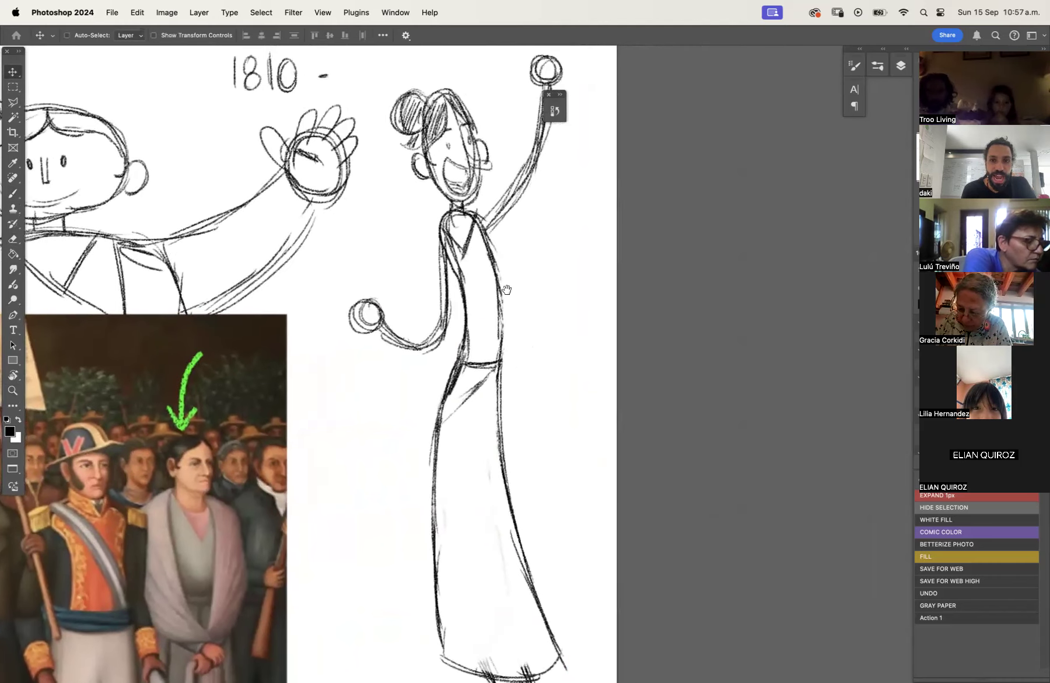
click(438, 112)
click(560, 258)
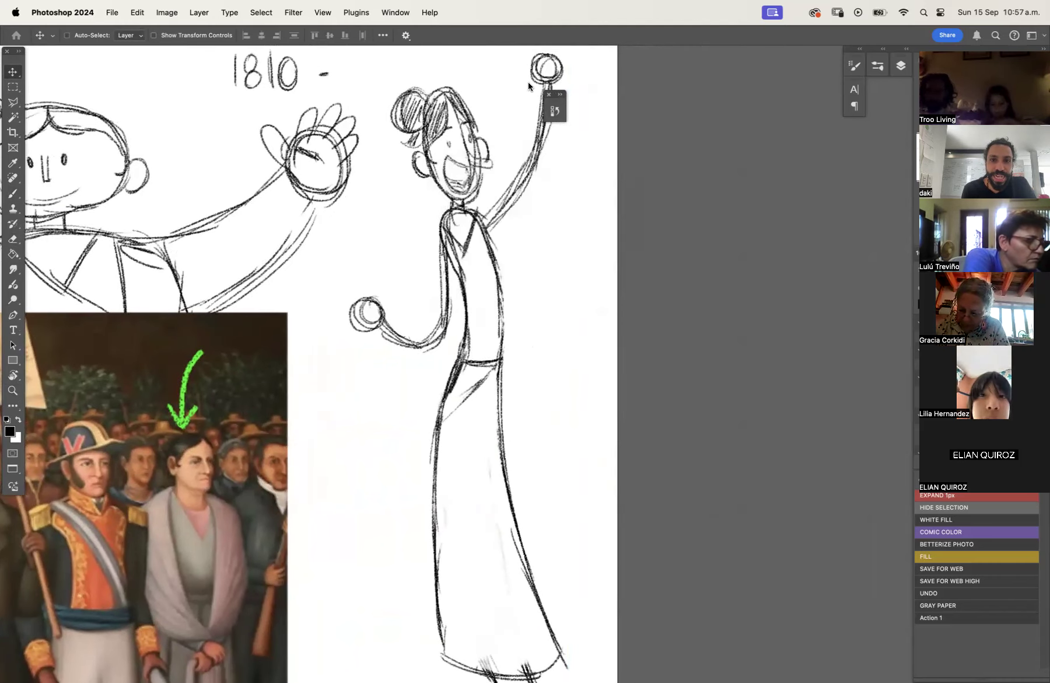
click(439, 131)
click(551, 260)
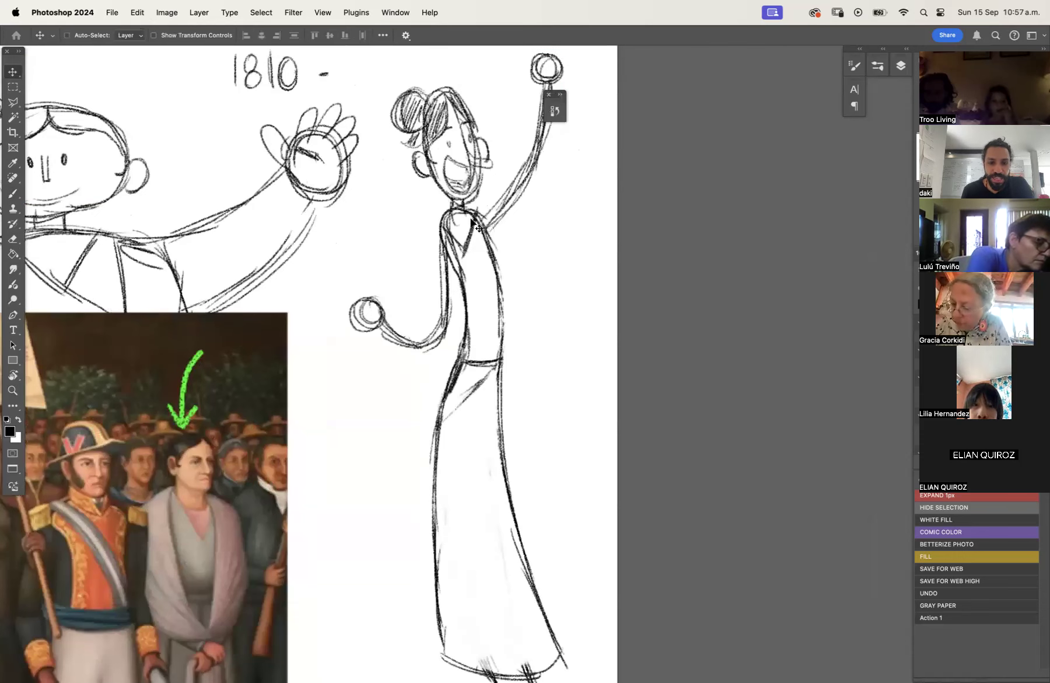
Erase the tall woman's neckline, waist details and long skirt with an enlarged eraser.
key(e)
drag(464, 235, 460, 245)
mouse_move(469, 377)
mouse_down()
mouse_move(455, 405)
mouse_move(493, 358)
mouse_up()
drag(506, 448, 500, 322)
key(bracketright)
key(bracketright)
key(bracketright)
mouse_move(436, 251)
mouse_down()
mouse_move(436, 488)
mouse_move(504, 557)
mouse_move(525, 520)
mouse_move(549, 520)
mouse_move(504, 368)
mouse_move(494, 263)
mouse_up()
Draw a belt with a large oval buckle and a short split tunic skirt on the tall woman.
key(b)
mouse_move(453, 202)
mouse_down()
mouse_move(496, 201)
mouse_move(448, 241)
mouse_move(483, 242)
mouse_move(471, 225)
mouse_up()
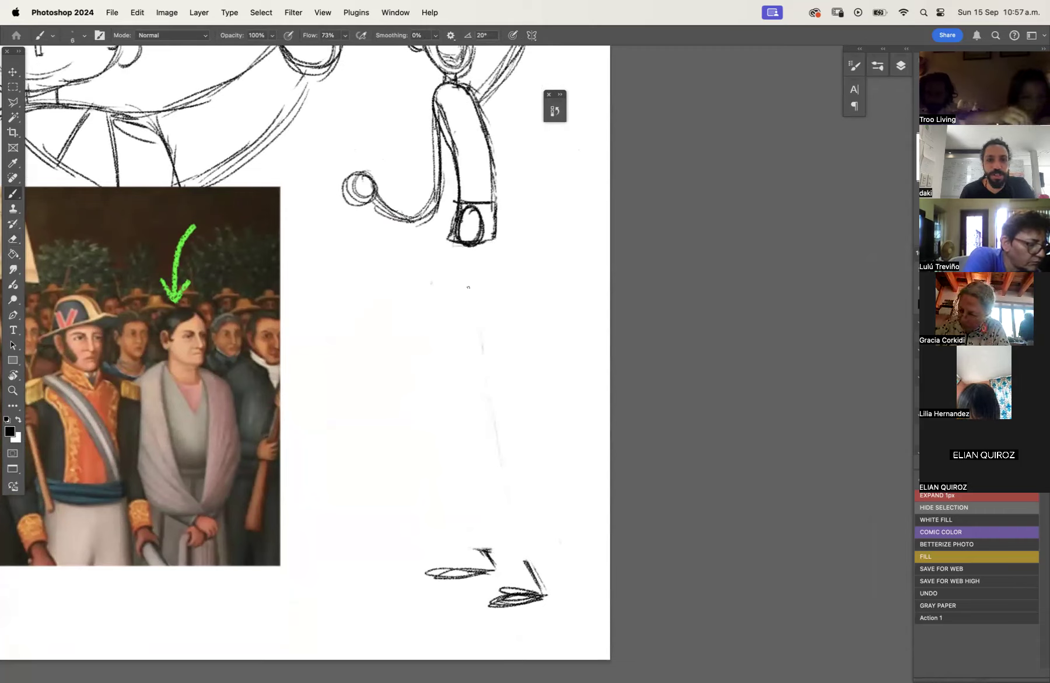
mouse_move(452, 231)
mouse_down()
mouse_move(429, 303)
mouse_move(453, 306)
mouse_up()
mouse_move(448, 309)
mouse_down()
mouse_move(463, 281)
mouse_move(470, 312)
mouse_move(507, 312)
mouse_up()
Draw the tall woman's front leg with a round knee patch and a tall cuffed boot with a toothed sole.
mouse_move(497, 235)
mouse_down()
mouse_move(512, 312)
mouse_move(485, 415)
mouse_up()
mouse_move(493, 320)
mouse_down()
mouse_move(506, 420)
mouse_move(487, 396)
mouse_move(507, 417)
mouse_move(494, 457)
mouse_move(512, 459)
mouse_up()
mouse_move(503, 458)
mouse_down()
mouse_move(479, 458)
mouse_move(522, 457)
mouse_move(499, 528)
mouse_move(518, 589)
mouse_move(537, 572)
mouse_move(540, 595)
mouse_up()
mouse_move(531, 543)
mouse_down()
mouse_move(541, 587)
mouse_move(504, 601)
mouse_move(539, 598)
mouse_move(533, 567)
mouse_move(461, 616)
mouse_up()
key(e)
key(b)
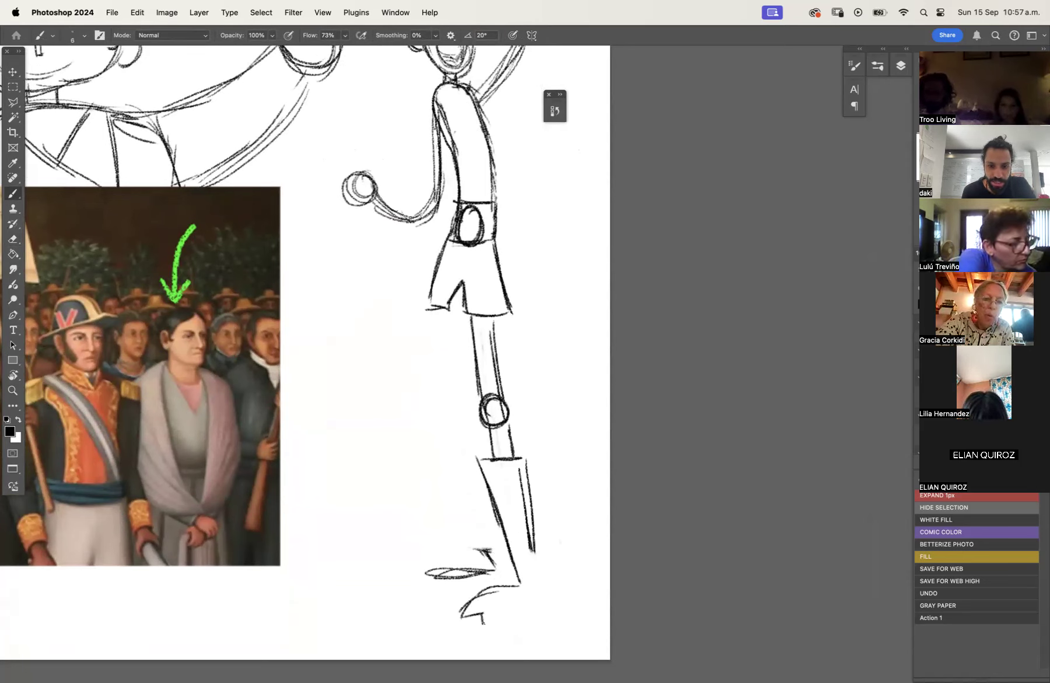
drag(535, 554, 546, 606)
drag(477, 613, 546, 605)
drag(486, 475, 526, 472)
Draw the tall woman's rear leg with a matching round knee patch and a tall toothed-sole boot.
mouse_move(443, 304)
mouse_down()
mouse_move(439, 392)
mouse_move(452, 402)
mouse_move(436, 418)
mouse_move(460, 451)
mouse_move(475, 552)
mouse_up()
drag(475, 458, 490, 553)
mouse_move(474, 481)
mouse_down()
mouse_move(485, 555)
mouse_move(435, 561)
mouse_move(454, 585)
mouse_up()
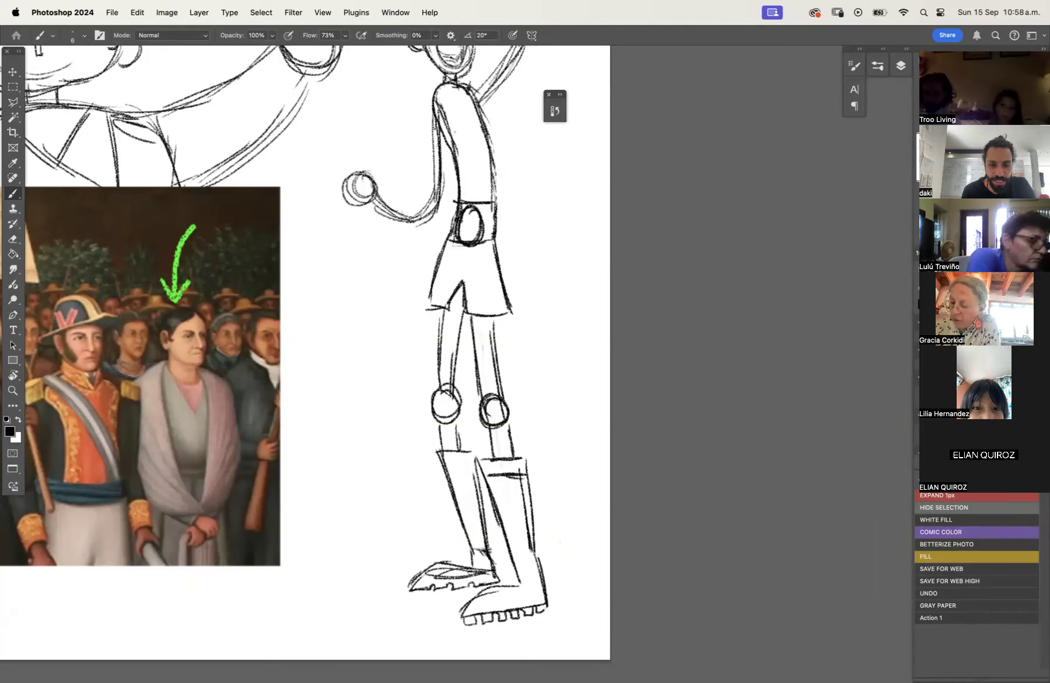
Draw a round neckline, a torso front line and the start of the jacket's shoulders on the tall woman.
drag(478, 305, 487, 456)
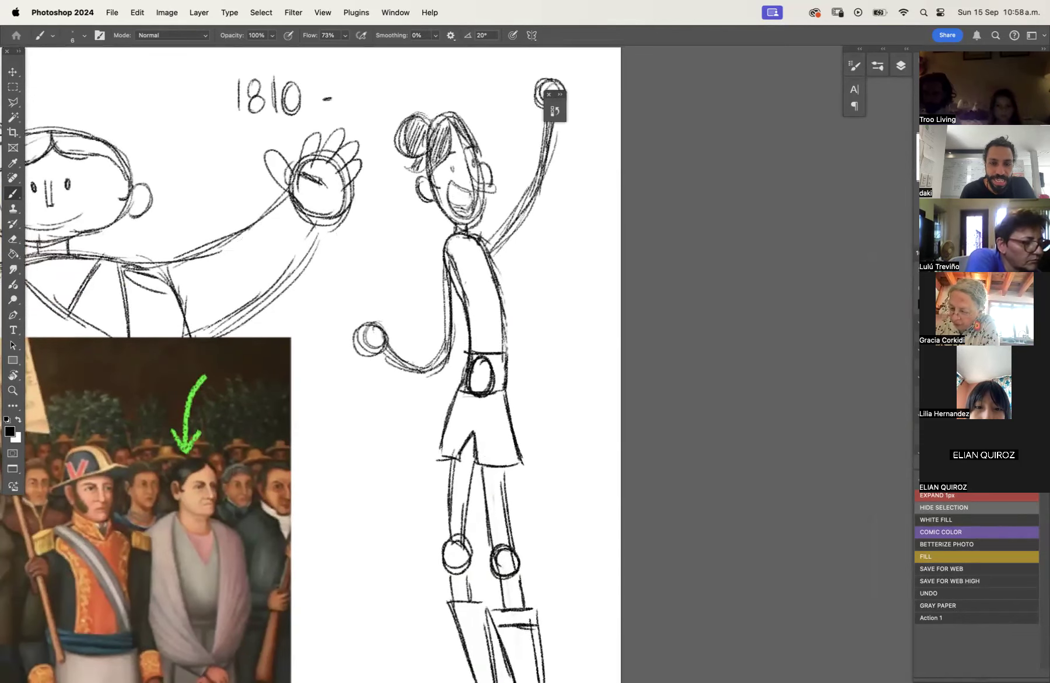
mouse_move(452, 236)
mouse_down()
mouse_move(474, 237)
mouse_move(450, 252)
mouse_move(484, 245)
mouse_move(451, 236)
mouse_move(460, 298)
mouse_up()
drag(481, 255, 492, 338)
mouse_move(493, 215)
mouse_down()
mouse_move(440, 219)
mouse_move(438, 273)
mouse_up()
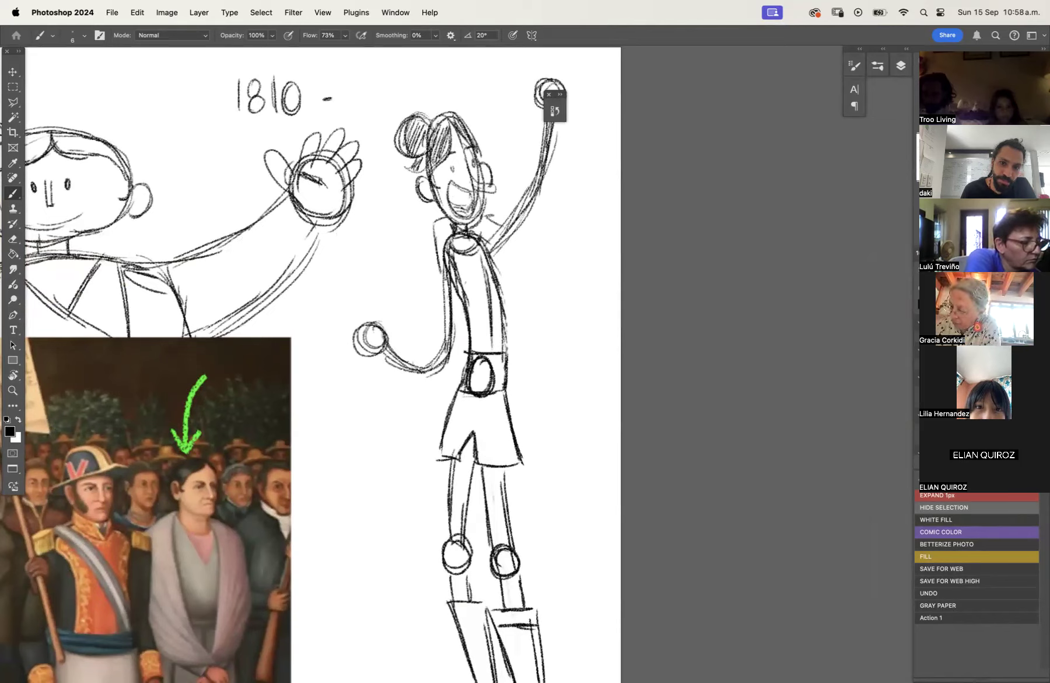
Draw a jacket draped behind the tall woman's torso, with a waist-level hem and flared ends hanging below it.
drag(517, 236, 544, 354)
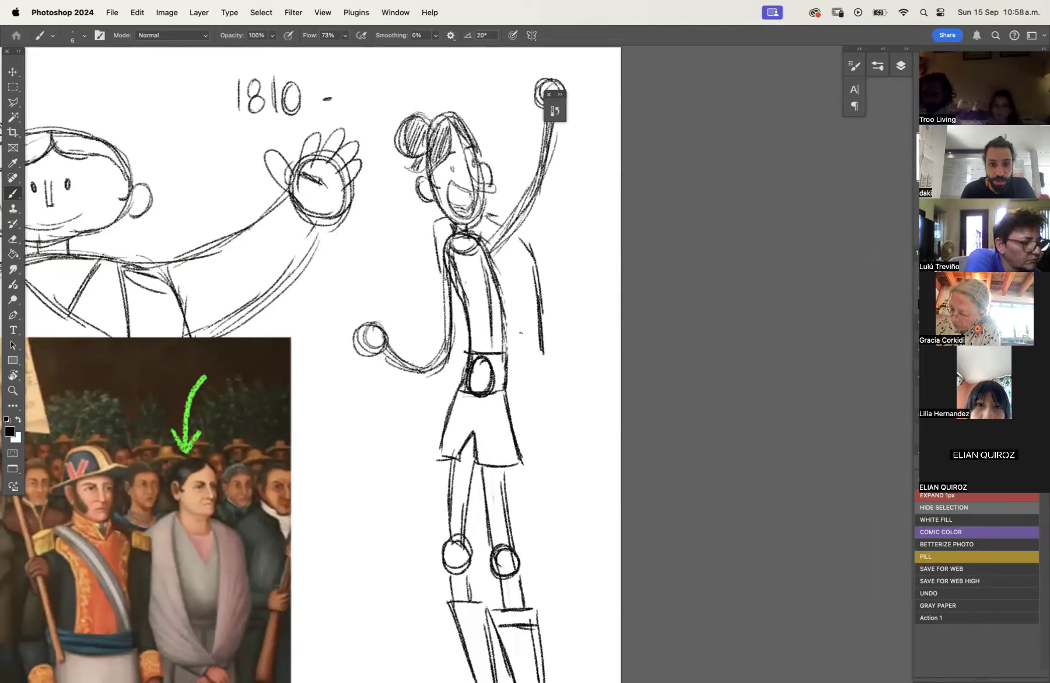
mouse_move(452, 302)
mouse_down()
mouse_move(461, 384)
mouse_move(528, 386)
mouse_move(546, 335)
mouse_up()
mouse_move(514, 383)
mouse_down()
mouse_move(537, 379)
mouse_move(540, 408)
mouse_move(512, 407)
mouse_move(541, 407)
mouse_move(512, 400)
mouse_move(513, 414)
mouse_up()
drag(544, 406, 557, 437)
mouse_move(556, 436)
mouse_down()
mouse_move(519, 439)
mouse_move(551, 434)
mouse_up()
mouse_move(451, 394)
mouse_down()
mouse_move(428, 423)
mouse_move(445, 428)
mouse_move(428, 421)
mouse_up()
drag(539, 377, 540, 394)
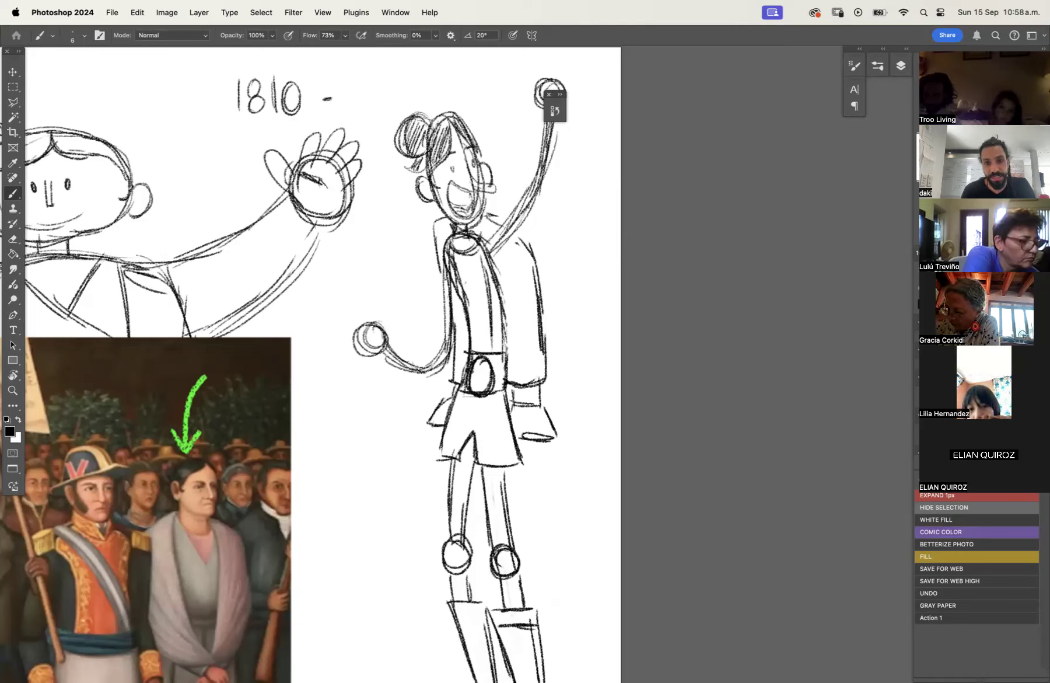
Add lapel strokes and long fold lines to the tall woman's draped jacket.
drag(493, 241, 513, 310)
drag(482, 232, 494, 308)
drag(483, 233, 512, 351)
drag(514, 307, 519, 351)
drag(500, 288, 518, 350)
drag(492, 219, 466, 308)
drag(444, 236, 462, 306)
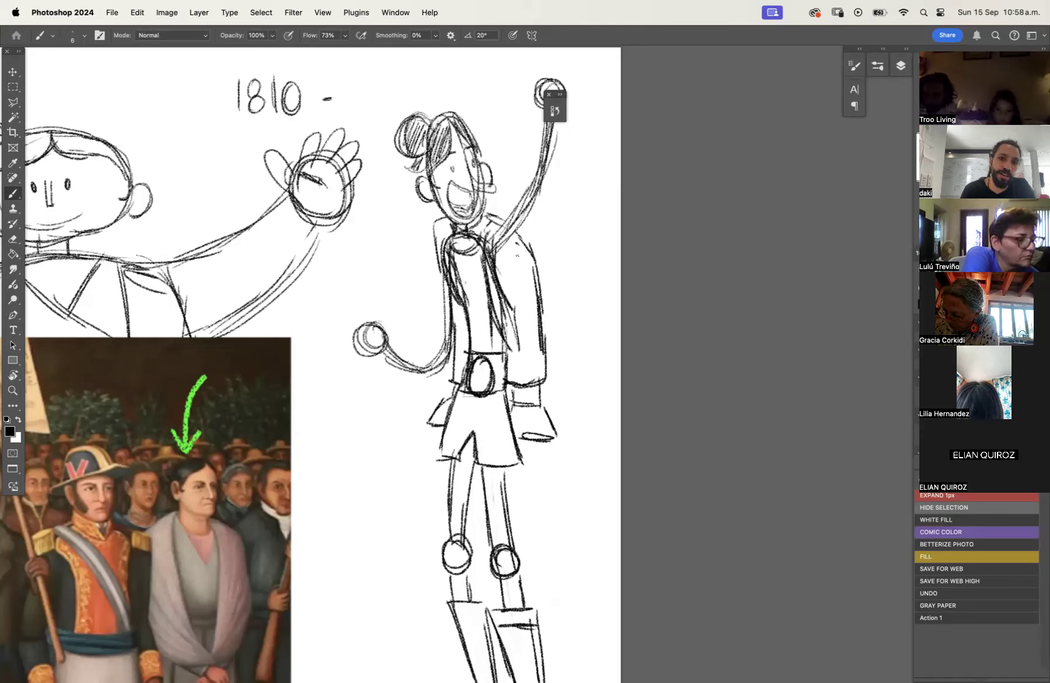
drag(517, 254, 521, 372)
drag(516, 231, 537, 258)
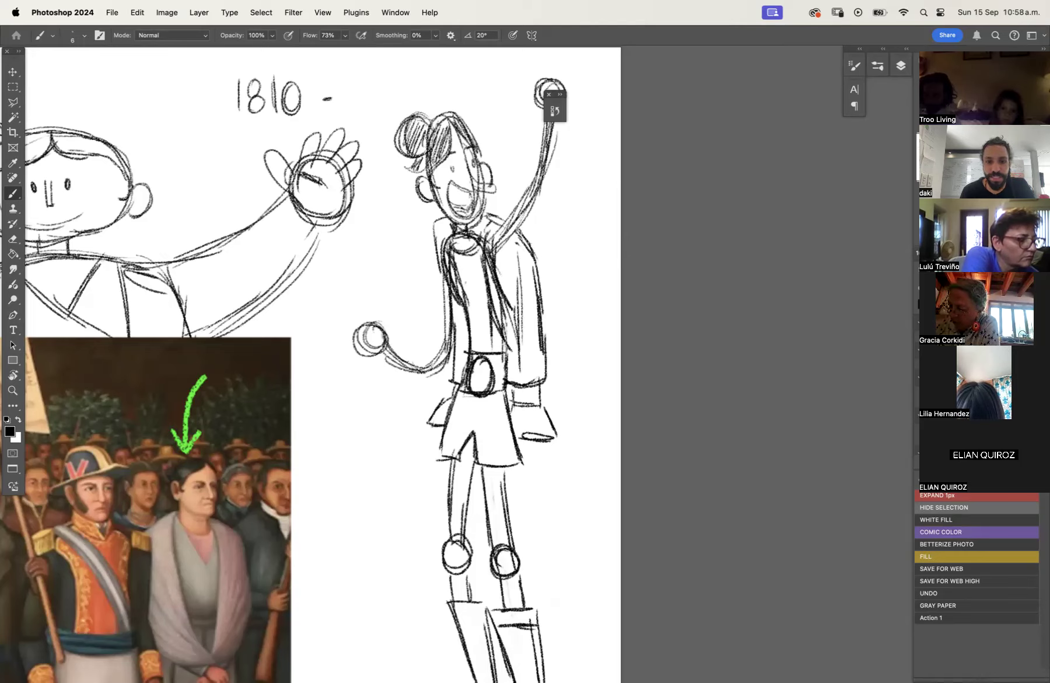
Add a hem band and cuff stripes to the tall woman's jacket, and hatch the flared ends dark.
drag(517, 390, 544, 403)
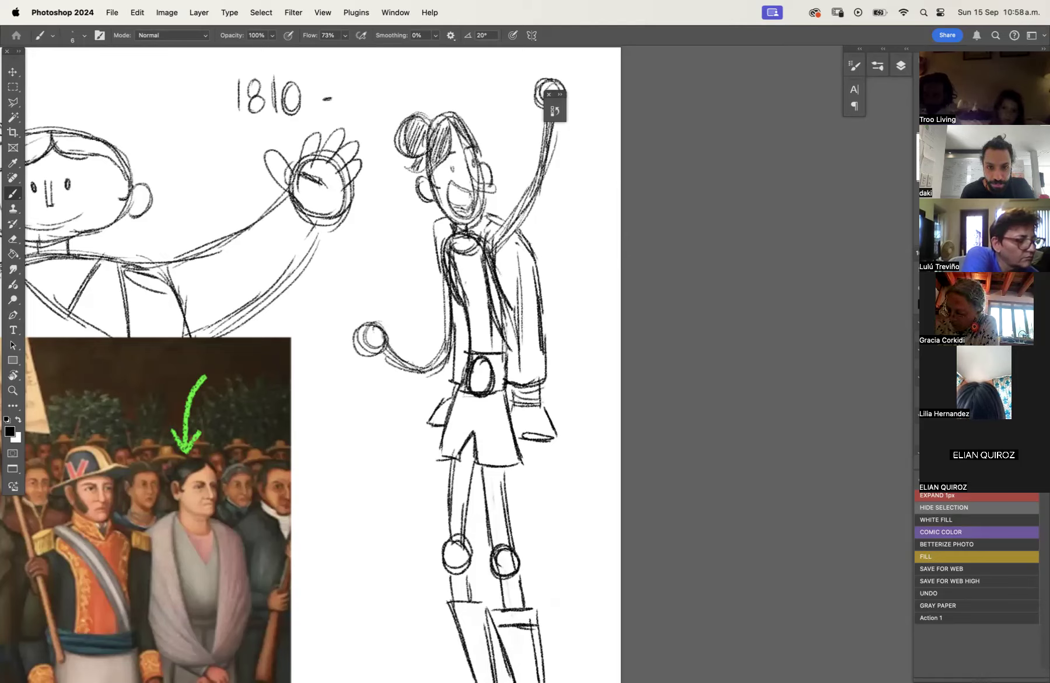
drag(453, 362, 544, 364)
drag(512, 408, 550, 441)
mouse_move(453, 400)
mouse_down()
mouse_move(434, 423)
mouse_move(448, 404)
mouse_up()
drag(512, 396, 514, 410)
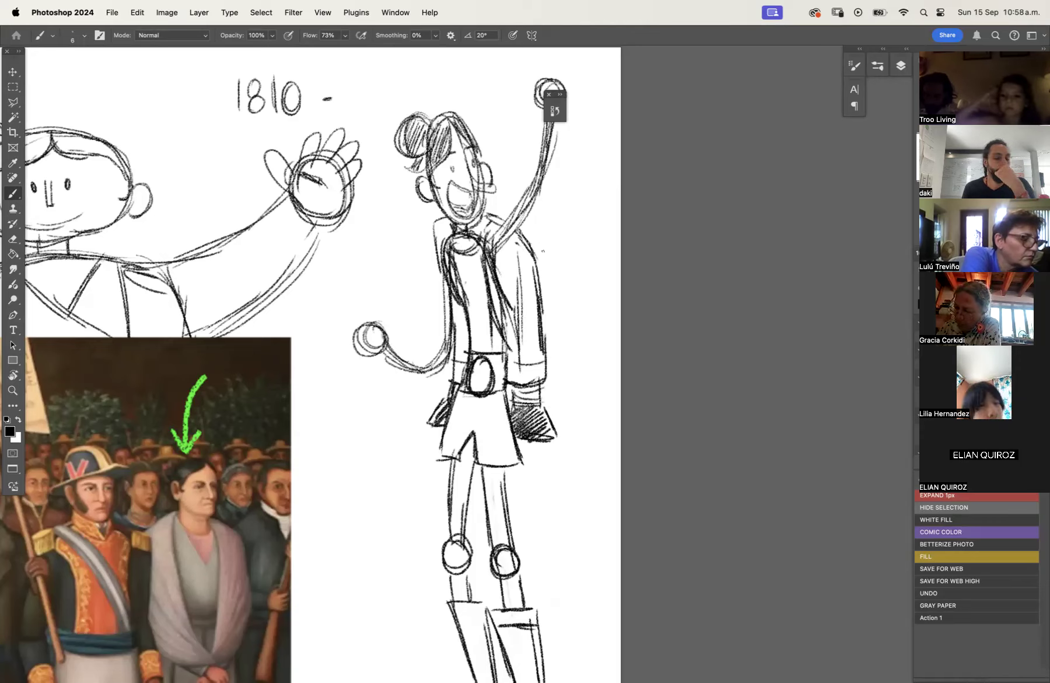
Add three small blocks along the tall woman's jacket edge and a headset with a ball-tipped antenna and microphone on her head.
mouse_move(529, 239)
mouse_down()
mouse_move(541, 234)
mouse_move(541, 287)
mouse_move(559, 329)
mouse_up()
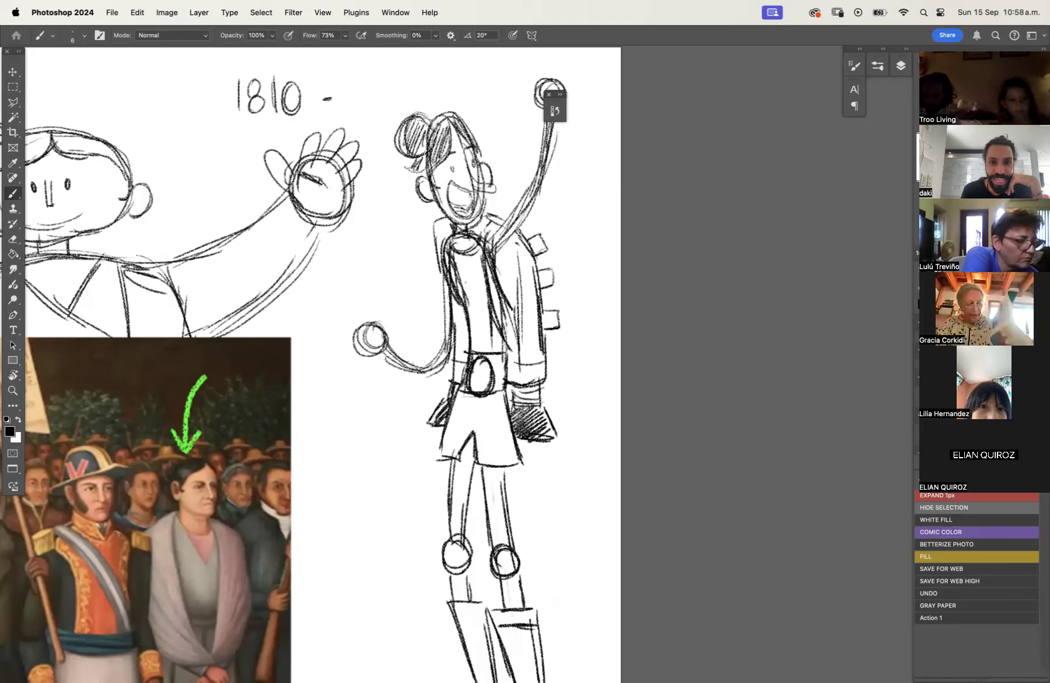
drag(427, 188, 424, 192)
mouse_move(419, 195)
mouse_down()
mouse_move(412, 216)
mouse_move(439, 208)
mouse_move(423, 186)
mouse_move(404, 85)
mouse_up()
drag(419, 174, 406, 105)
drag(406, 88, 401, 90)
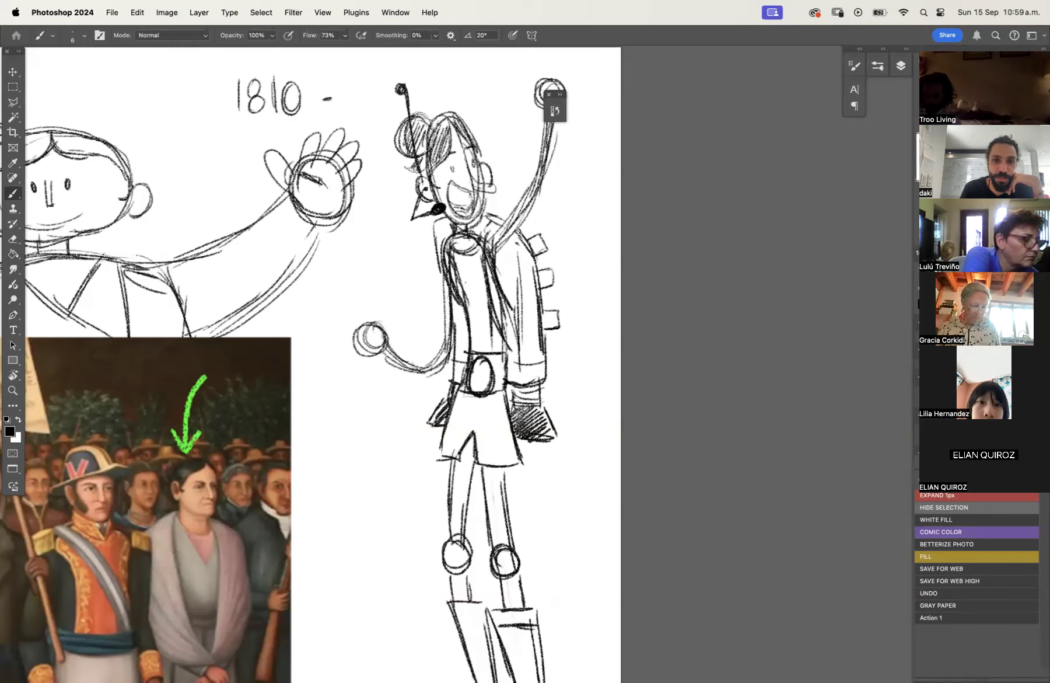
drag(481, 182, 497, 185)
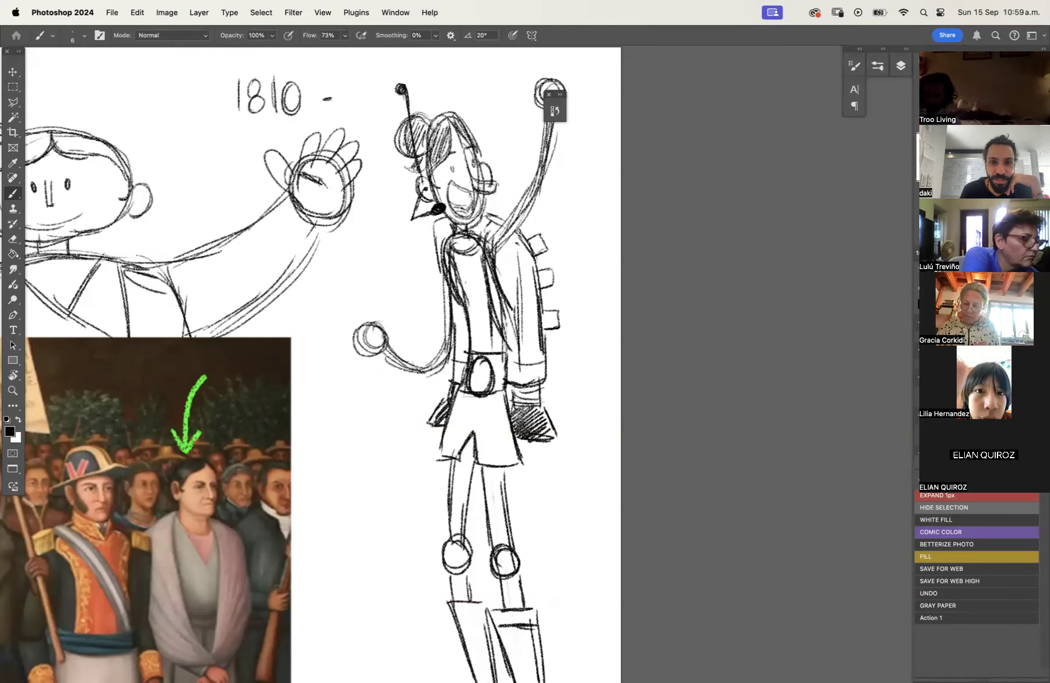
Draw a futuristic gun in the tall woman's lowered hand, with a grip, magazine, sight and curved muzzle piece.
mouse_move(325, 282)
mouse_down()
mouse_move(371, 304)
mouse_move(351, 293)
mouse_move(360, 327)
mouse_move(372, 328)
mouse_move(362, 320)
mouse_move(352, 379)
mouse_move(380, 373)
mouse_move(354, 381)
mouse_up()
drag(396, 341, 408, 306)
drag(356, 255, 416, 319)
drag(350, 252, 329, 291)
mouse_move(330, 236)
mouse_down()
mouse_move(333, 282)
mouse_move(302, 285)
mouse_move(336, 266)
mouse_move(300, 275)
mouse_move(283, 238)
mouse_move(308, 246)
mouse_move(294, 283)
mouse_move(324, 270)
mouse_up()
mouse_move(332, 240)
mouse_down()
mouse_move(333, 262)
mouse_move(377, 231)
mouse_up()
drag(400, 288, 407, 302)
mouse_move(332, 280)
mouse_down()
mouse_move(353, 255)
mouse_move(364, 291)
mouse_move(401, 324)
mouse_move(362, 290)
mouse_move(371, 297)
mouse_move(347, 317)
mouse_move(293, 322)
mouse_move(336, 338)
mouse_move(348, 317)
mouse_move(308, 335)
mouse_up()
mouse_move(336, 316)
mouse_down()
mouse_move(294, 332)
mouse_move(349, 317)
mouse_up()
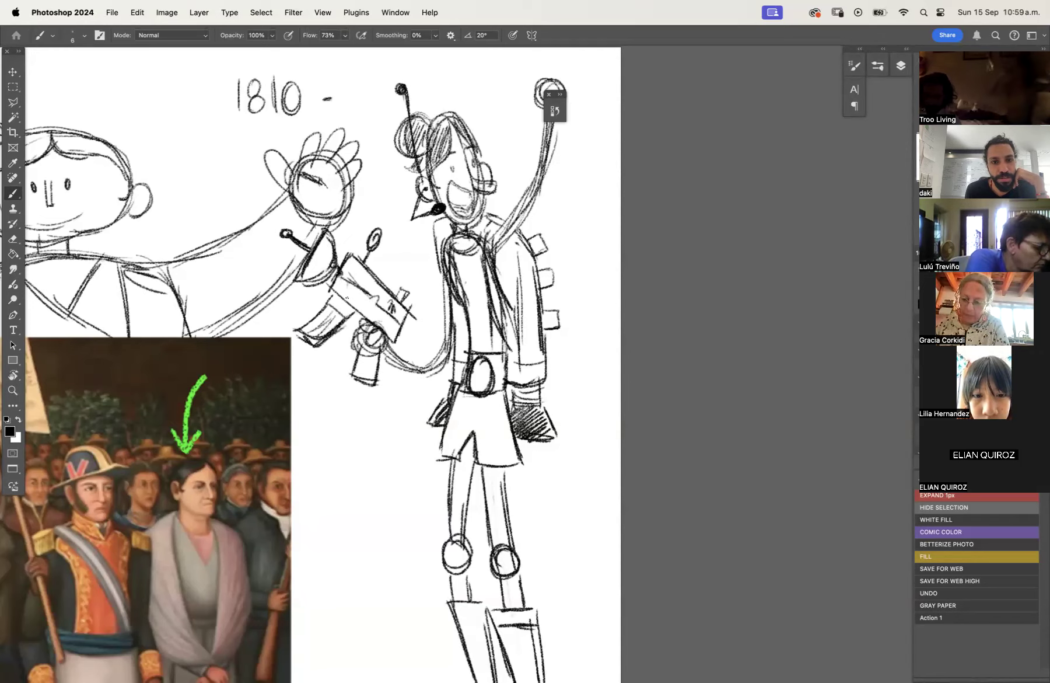
drag(328, 233, 335, 270)
drag(325, 228, 306, 254)
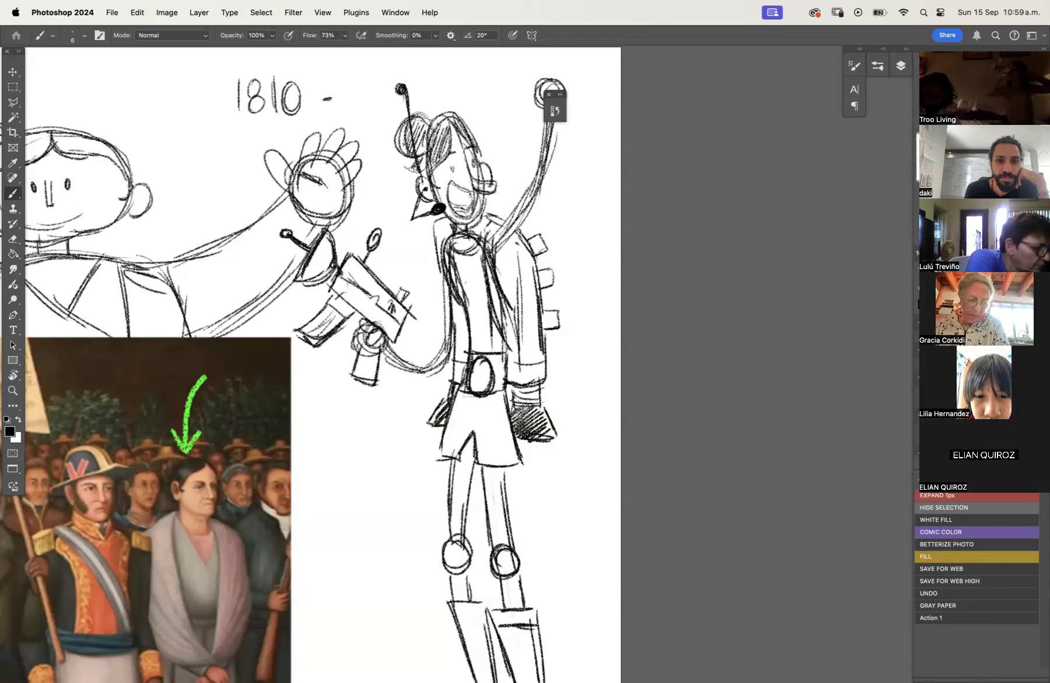
Darken the tall woman's mouth and torso lines and add a hem band to her shorts.
mouse_move(448, 182)
mouse_down()
mouse_move(467, 194)
mouse_move(447, 183)
mouse_move(479, 216)
mouse_up()
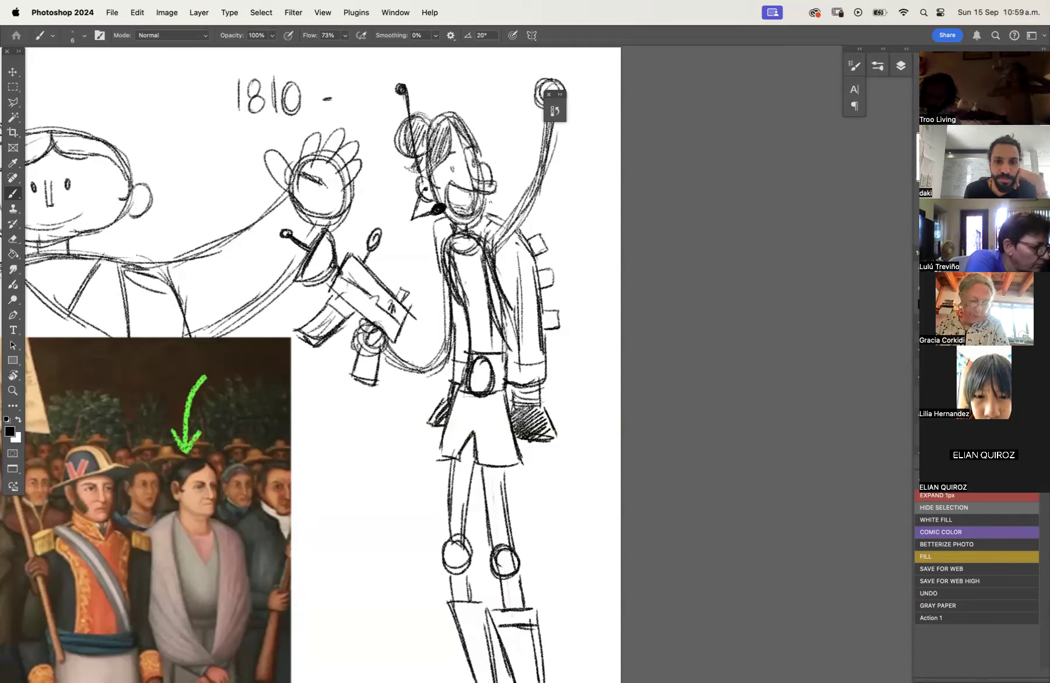
mouse_move(461, 280)
mouse_down()
mouse_move(467, 347)
mouse_move(507, 342)
mouse_move(512, 357)
mouse_up()
drag(513, 328, 511, 414)
drag(482, 454, 527, 444)
drag(443, 448, 462, 435)
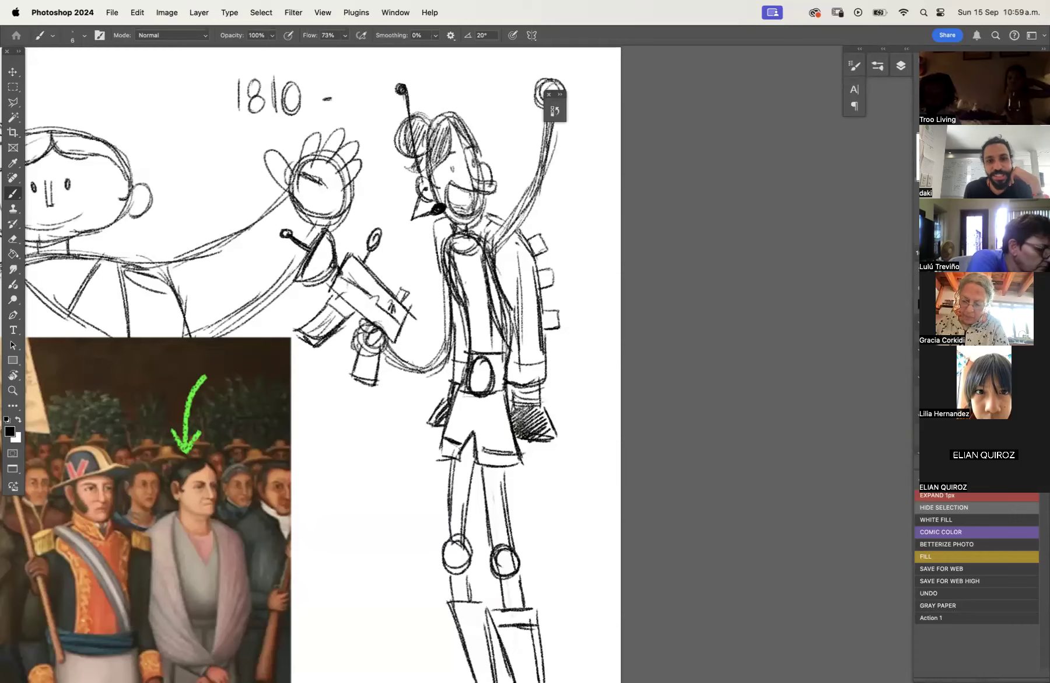
Draw spread fingers and a wrist cuff on the tall woman's raised hand and touch up her outfit.
key(z)
alt+click(505, 429)
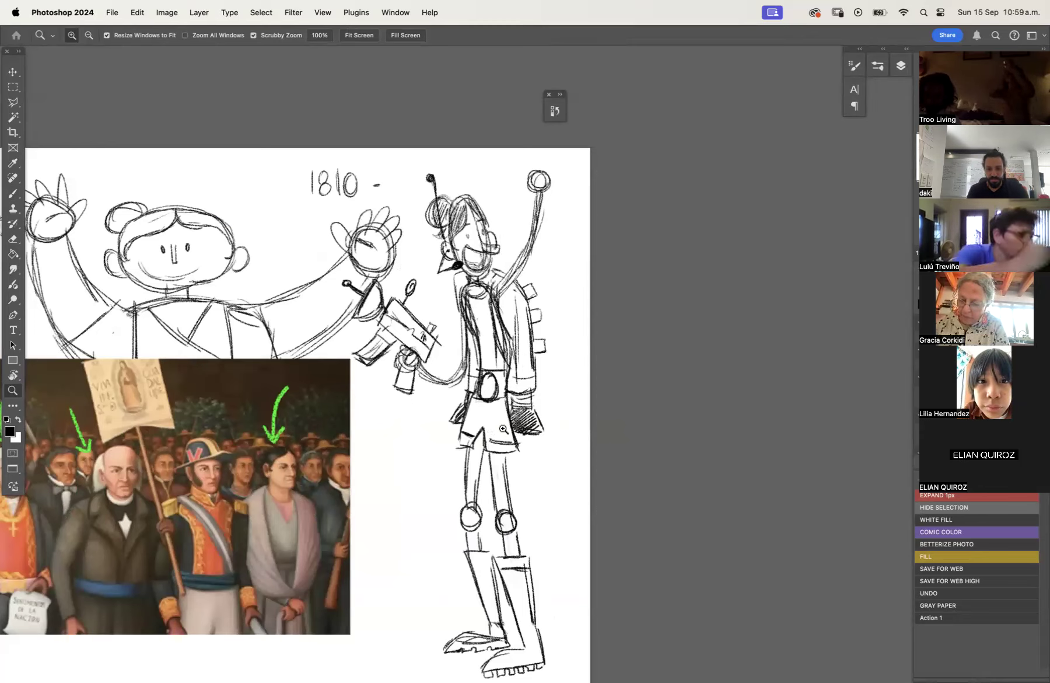
key(b)
mouse_move(530, 180)
mouse_down()
mouse_move(513, 178)
mouse_move(533, 153)
mouse_move(562, 170)
mouse_up()
mouse_move(552, 175)
mouse_down()
mouse_move(514, 269)
mouse_move(529, 257)
mouse_move(507, 284)
mouse_move(482, 284)
mouse_move(488, 294)
mouse_move(459, 323)
mouse_move(462, 406)
mouse_up()
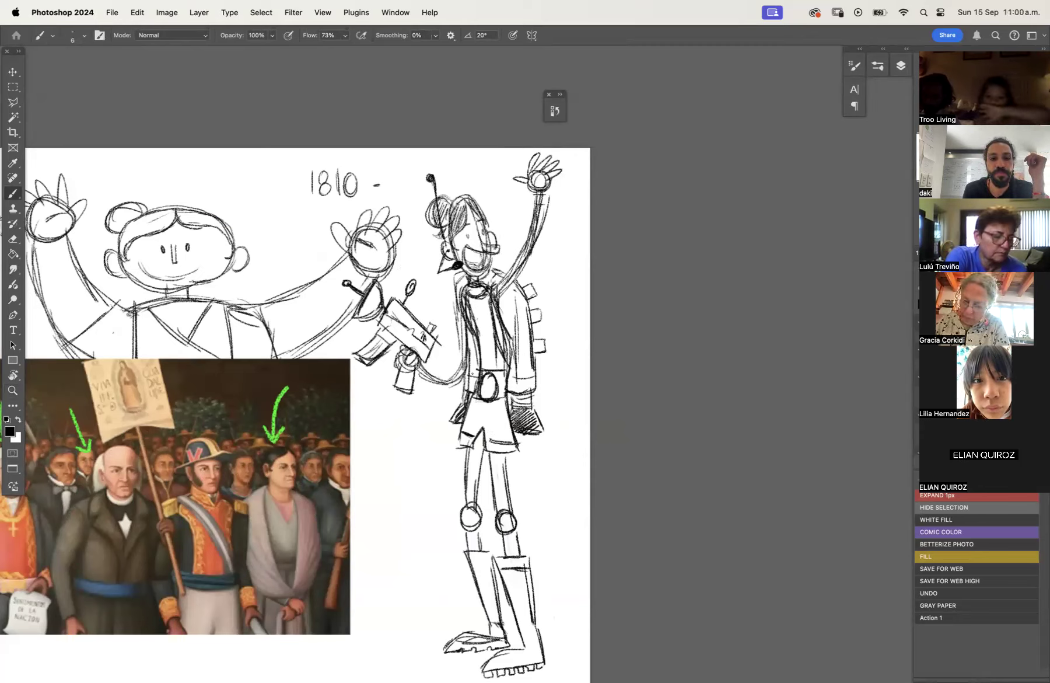
Hatch the tall woman's thighs and shins dark around the knee circles and touch up her raised sleeve.
drag(485, 448, 477, 502)
mouse_move(486, 455)
mouse_down()
mouse_move(482, 505)
mouse_move(503, 498)
mouse_up()
drag(480, 433, 467, 505)
drag(480, 457, 470, 509)
drag(477, 459, 467, 553)
drag(478, 532, 472, 549)
drag(493, 454, 495, 513)
drag(503, 476, 497, 509)
mouse_move(509, 472)
mouse_down()
mouse_move(501, 507)
mouse_move(510, 555)
mouse_up()
drag(519, 530, 511, 553)
drag(546, 191, 538, 230)
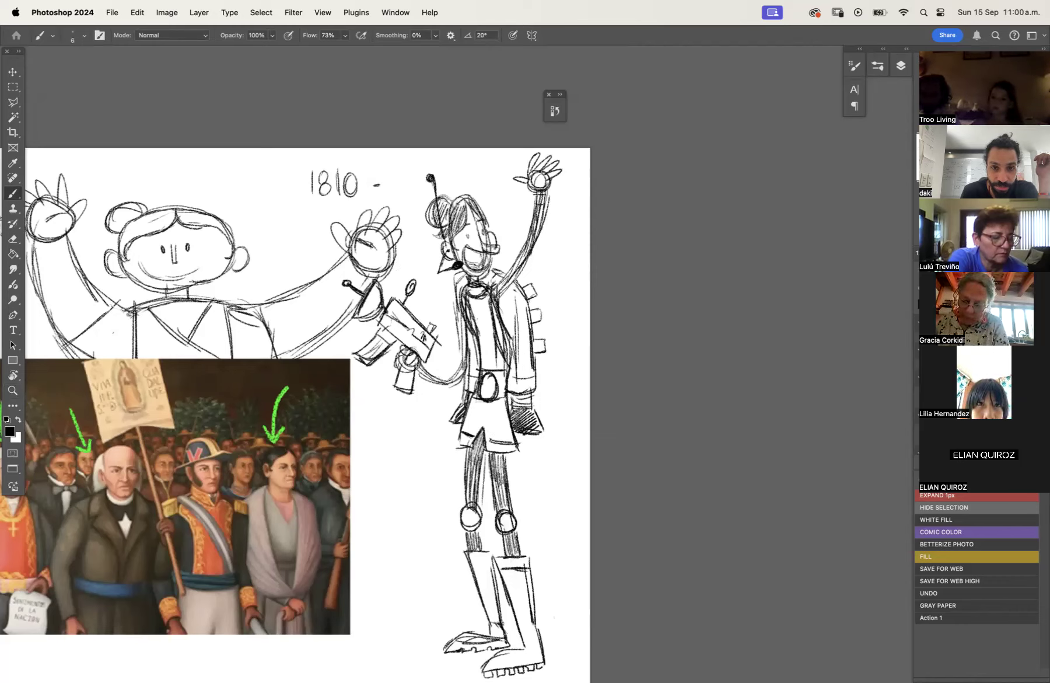
Darken the tall woman's hair bun and reinforce the collar at her neck.
drag(439, 209, 434, 223)
mouse_move(449, 209)
mouse_down()
mouse_move(442, 222)
mouse_move(455, 210)
mouse_up()
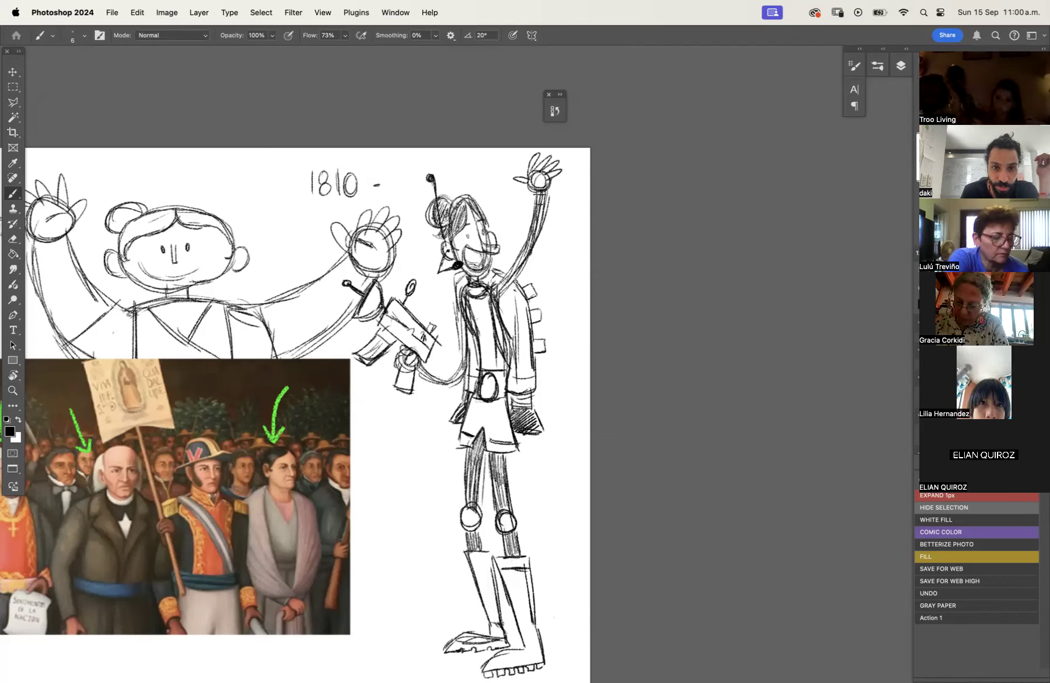
drag(485, 283, 497, 287)
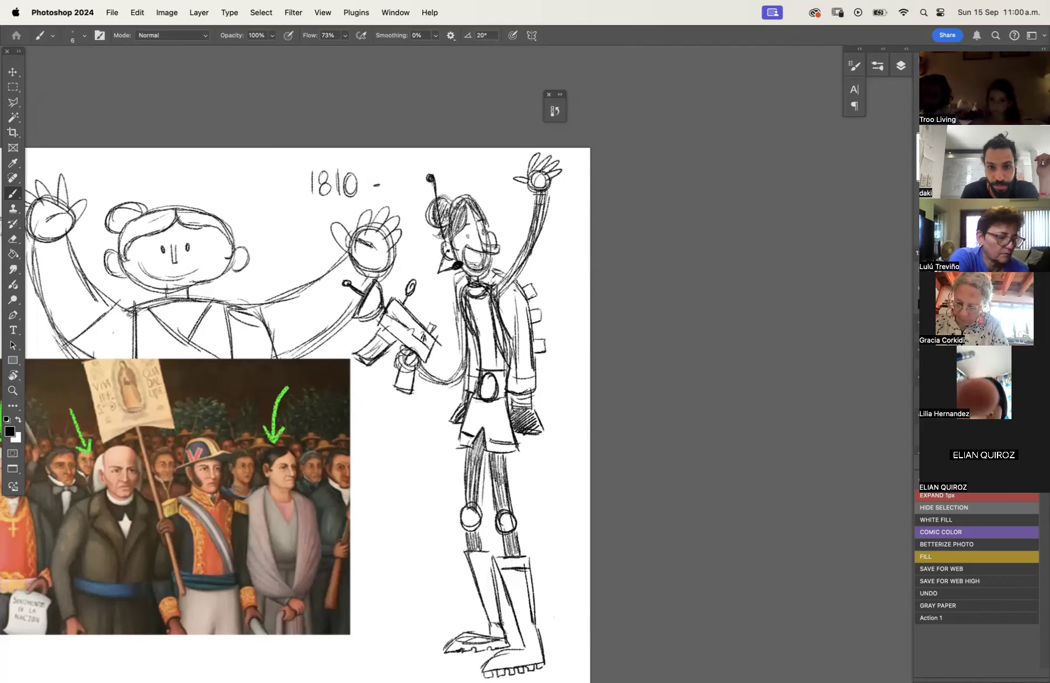
Add a stock and a second round knob to the gun, and hatch its grip and muzzle piece.
drag(363, 294, 346, 313)
mouse_move(363, 294)
mouse_down()
mouse_move(349, 312)
mouse_move(383, 306)
mouse_up()
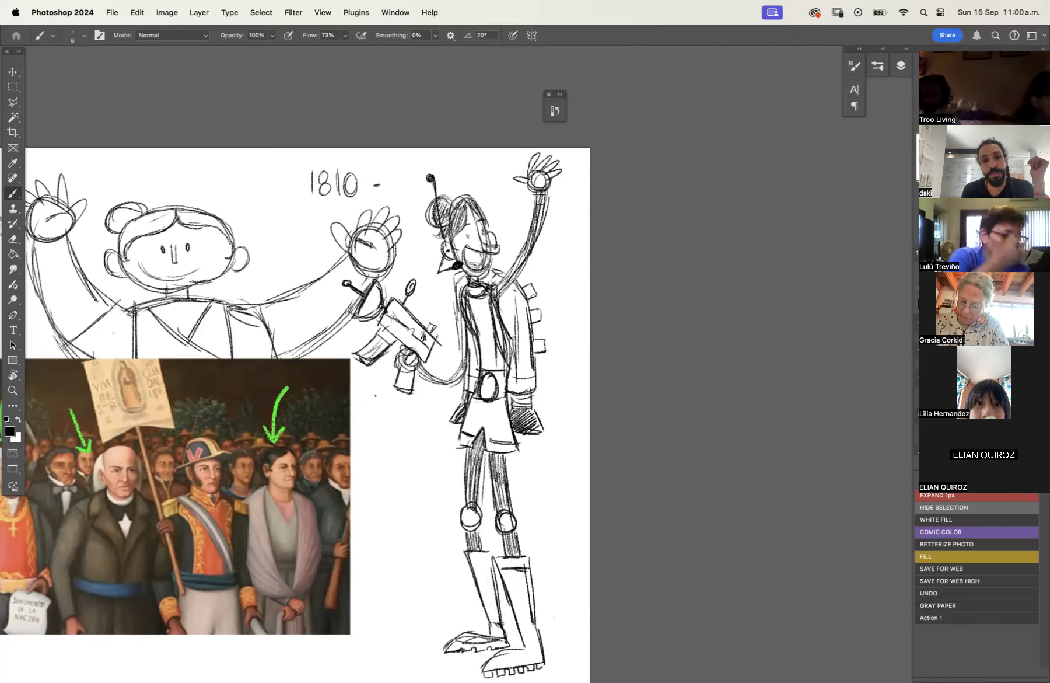
mouse_move(398, 368)
mouse_down()
mouse_move(403, 385)
mouse_move(453, 372)
mouse_move(462, 347)
mouse_move(458, 364)
mouse_up()
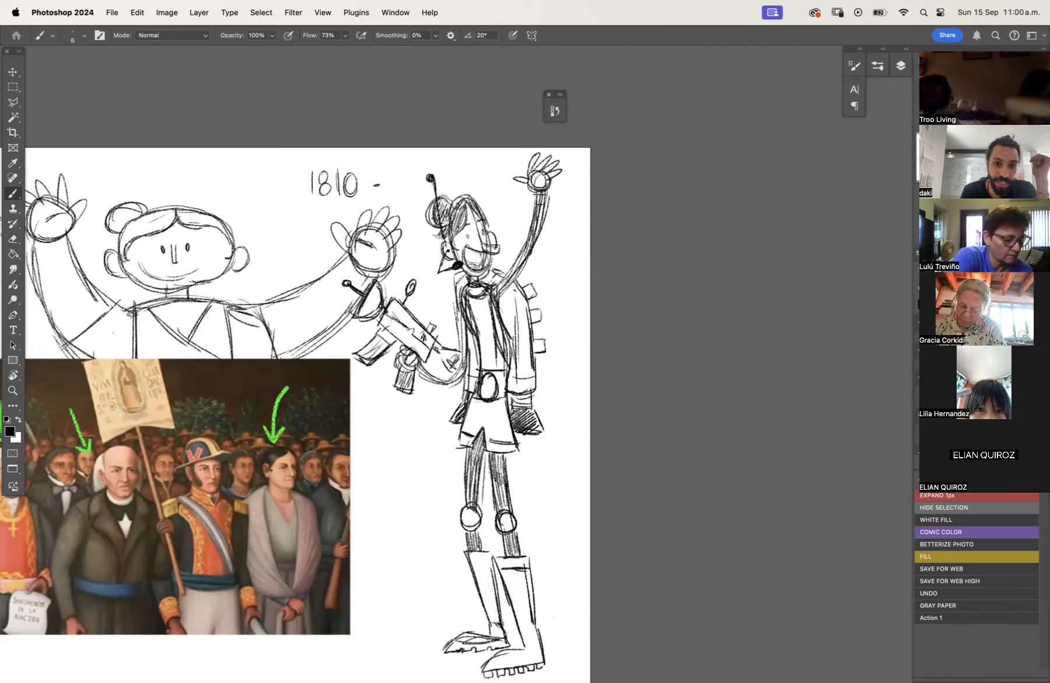
mouse_move(355, 314)
mouse_down()
mouse_move(372, 286)
mouse_move(383, 287)
mouse_move(369, 318)
mouse_move(385, 304)
mouse_move(442, 307)
mouse_move(437, 319)
mouse_up()
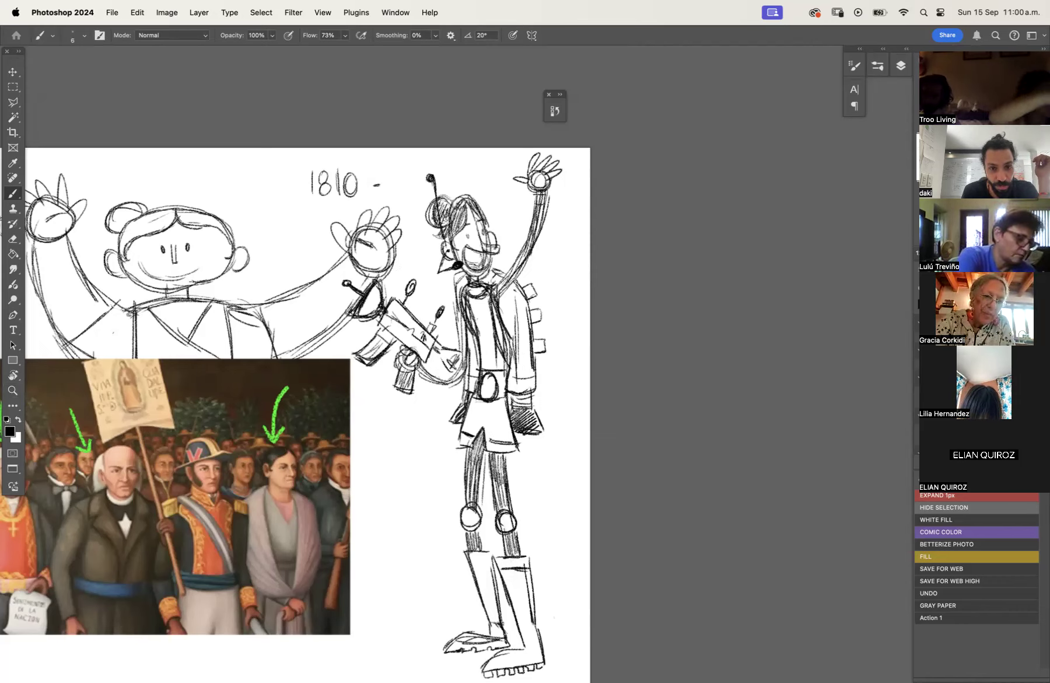
drag(378, 336, 399, 346)
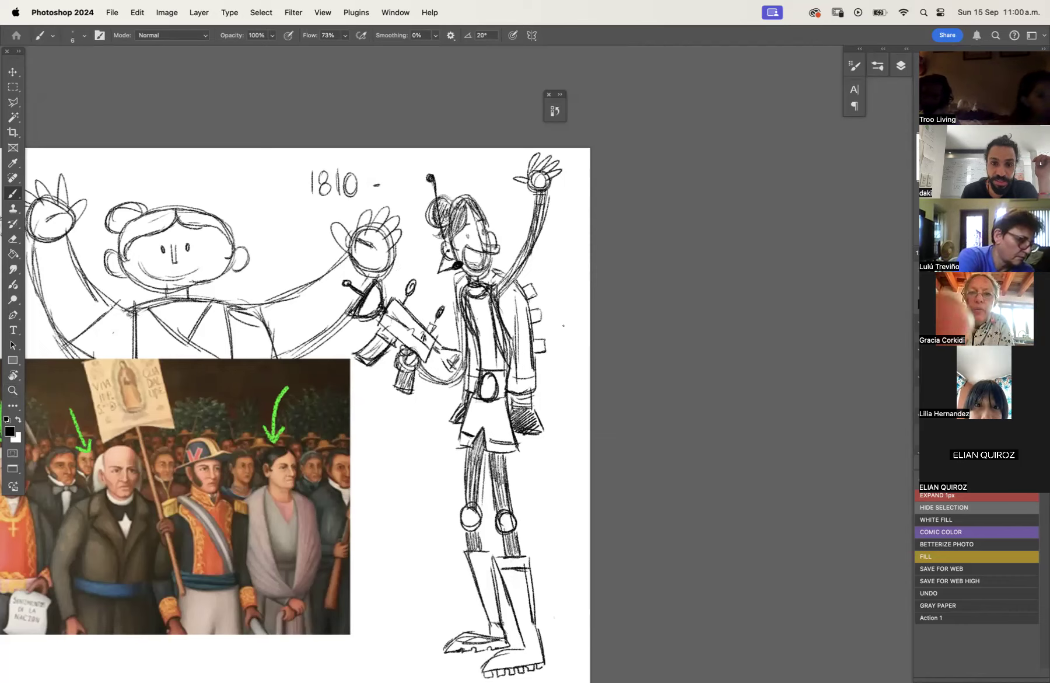
Draw a ball-tipped antenna rising from the tall woman's shoulder and pointed tips on the jacket's blocks.
mouse_move(510, 265)
mouse_down()
mouse_move(513, 208)
mouse_move(508, 267)
mouse_up()
drag(511, 222, 508, 267)
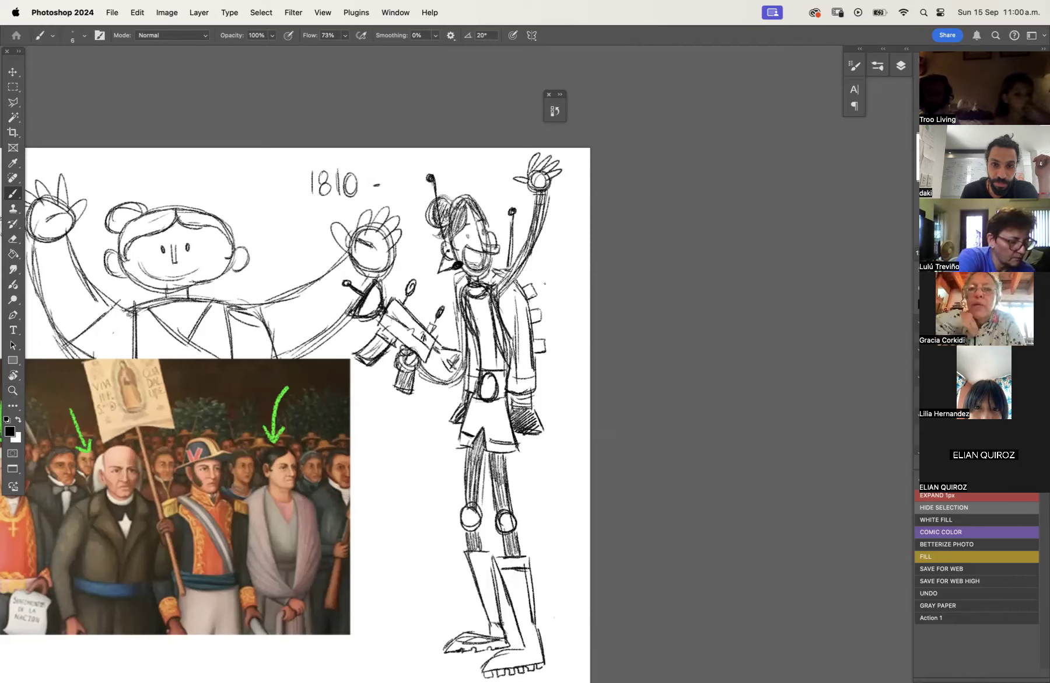
mouse_move(542, 317)
mouse_down()
mouse_move(555, 313)
mouse_move(563, 349)
mouse_up()
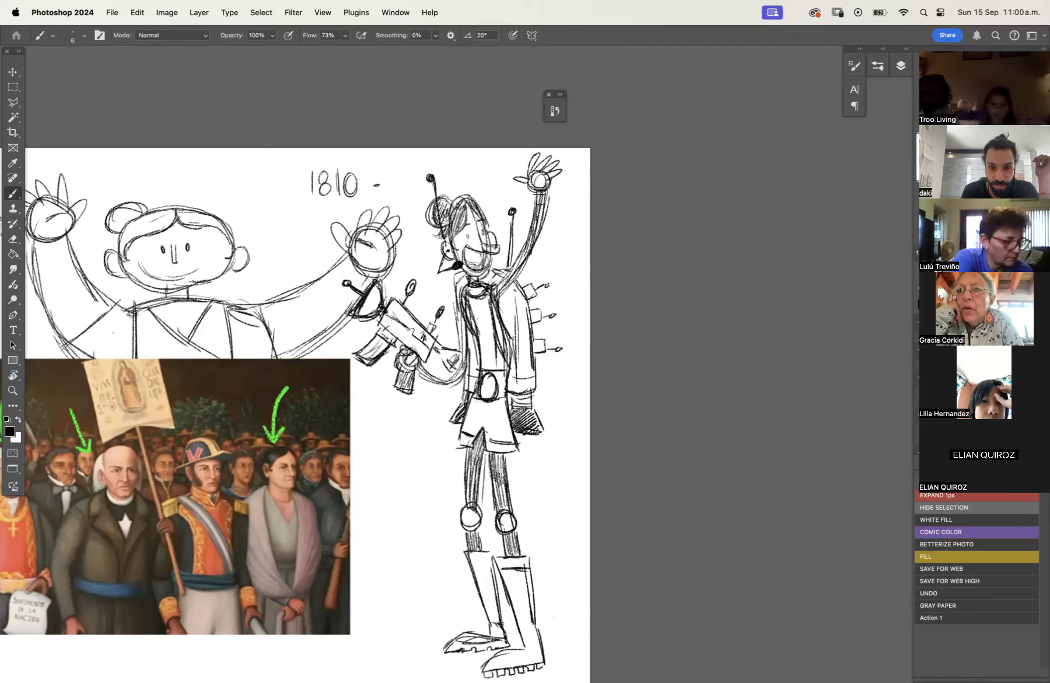
Add vertical stripes to the tall woman's shirt and inner detail to her belt buckle.
drag(485, 402, 481, 425)
drag(478, 301, 484, 395)
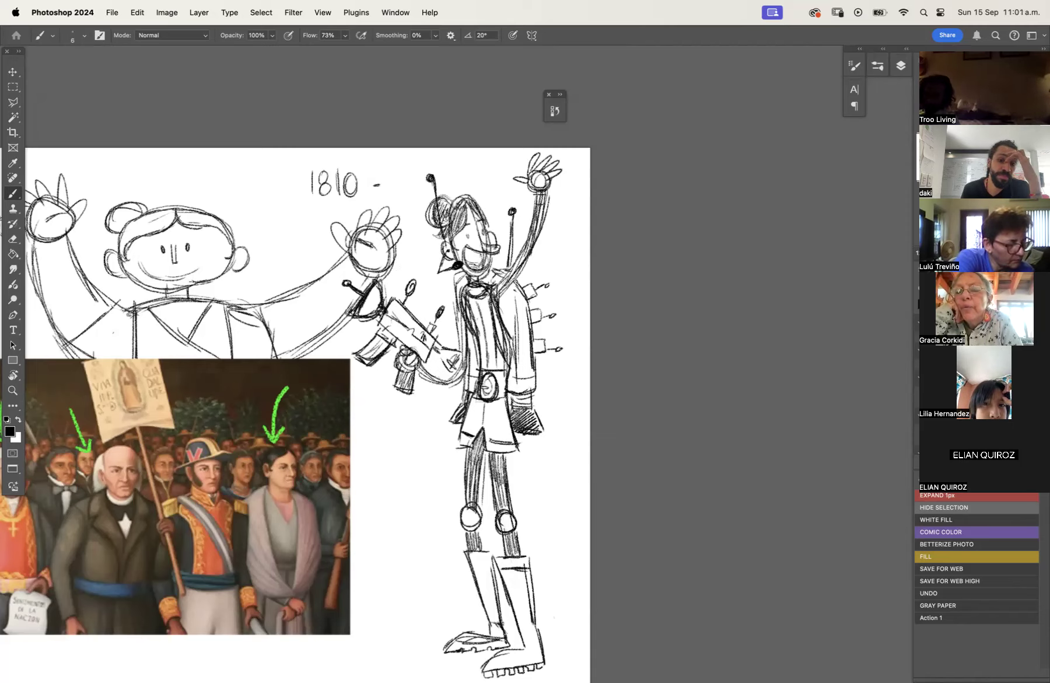
Add lacing marks along the tall woman's boots and hatch both boot shafts.
drag(472, 564, 491, 566)
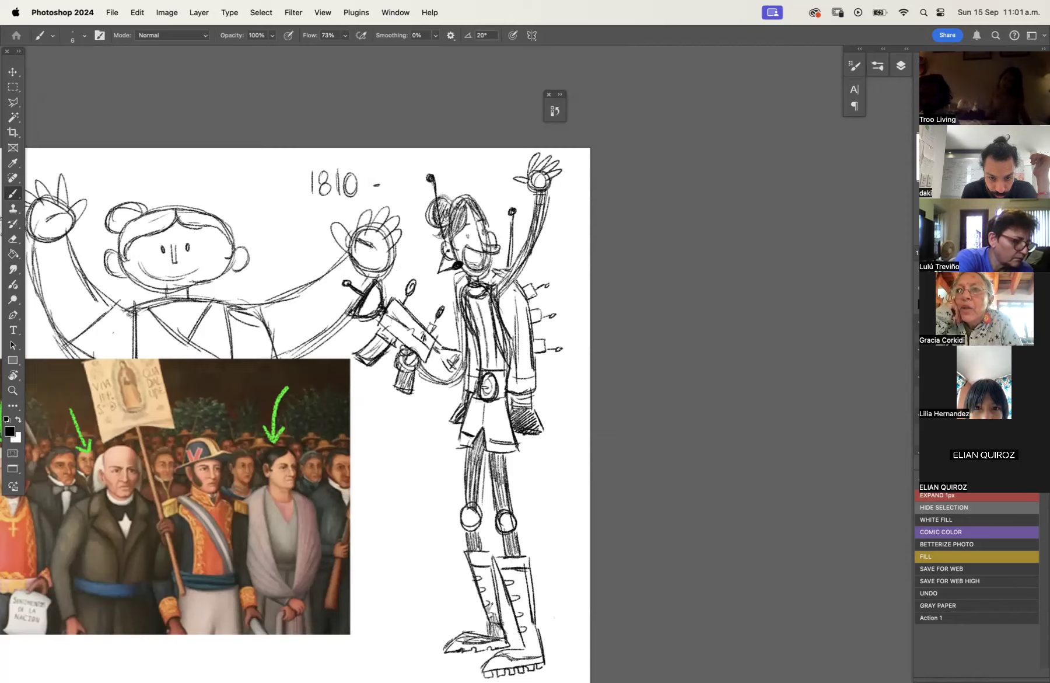
mouse_move(482, 598)
mouse_down()
mouse_move(491, 589)
mouse_move(494, 601)
mouse_move(489, 569)
mouse_up()
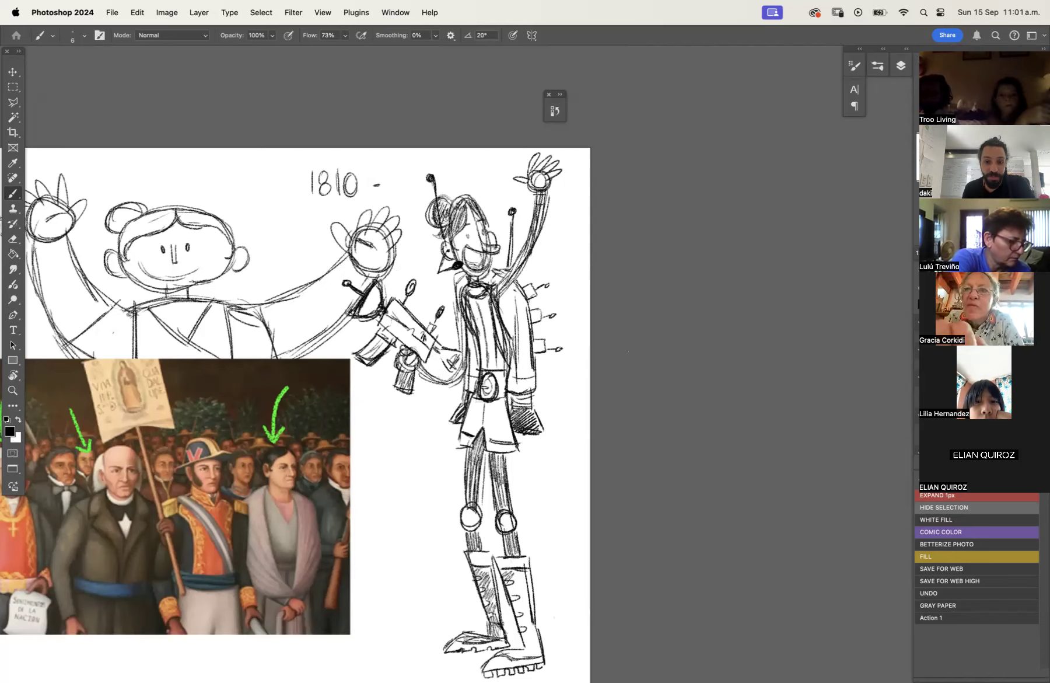
drag(516, 573, 525, 624)
mouse_move(523, 624)
mouse_down()
mouse_move(532, 651)
mouse_move(537, 630)
mouse_move(528, 650)
mouse_move(536, 647)
mouse_up()
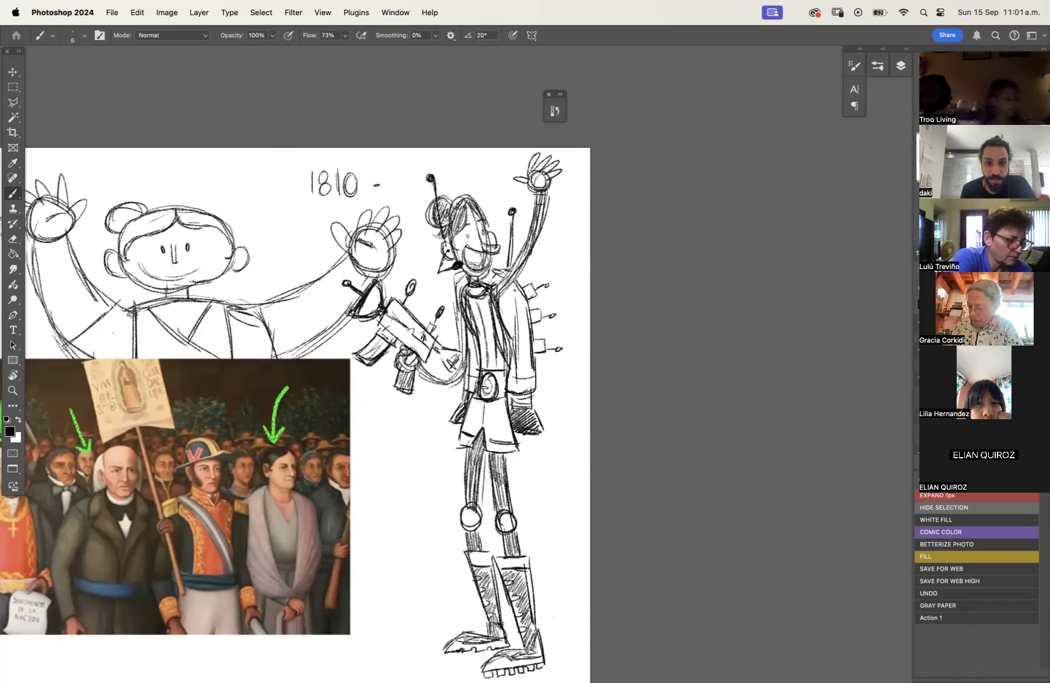
Reinforce the lapel and shoulder lines of the tall woman's jacket.
drag(504, 291, 510, 326)
mouse_move(504, 290)
mouse_down()
mouse_move(513, 347)
mouse_move(512, 278)
mouse_up()
drag(500, 294, 516, 271)
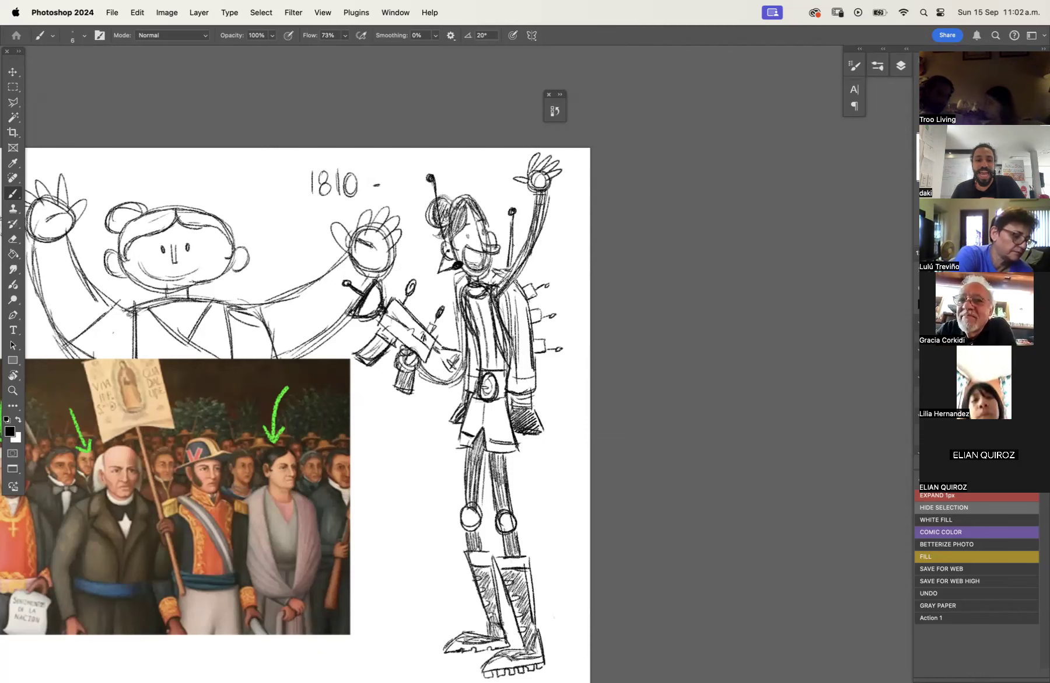
Move the reference painting to the lower left of the canvas, off the small man and the wide woman.
key(z)
drag(446, 351, 402, 368)
drag(406, 370, 701, 371)
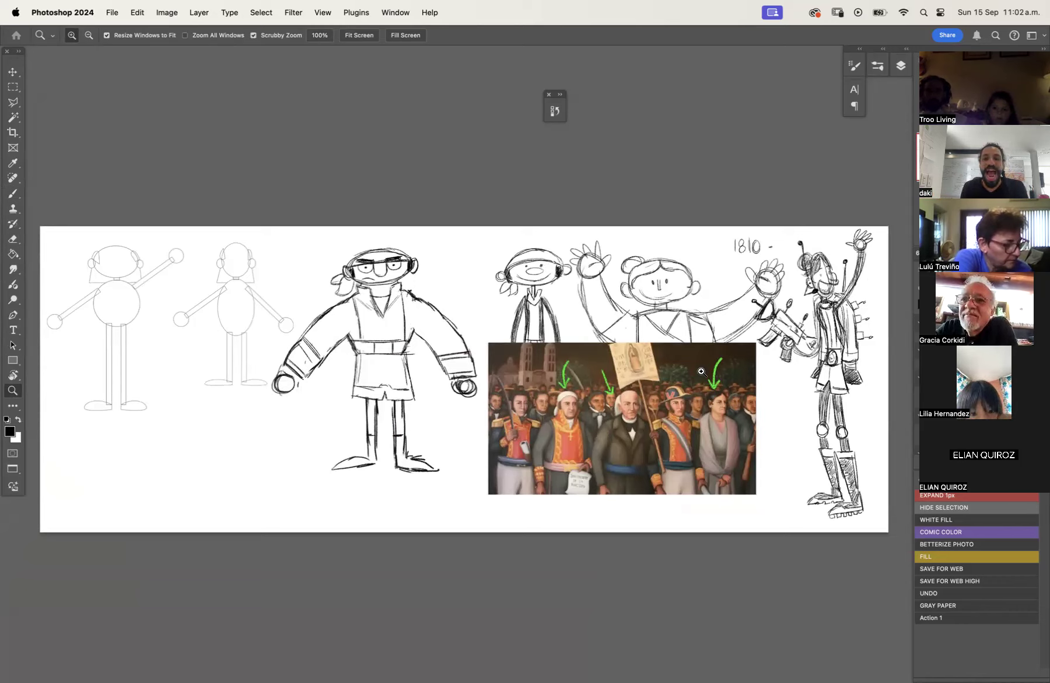
key(v)
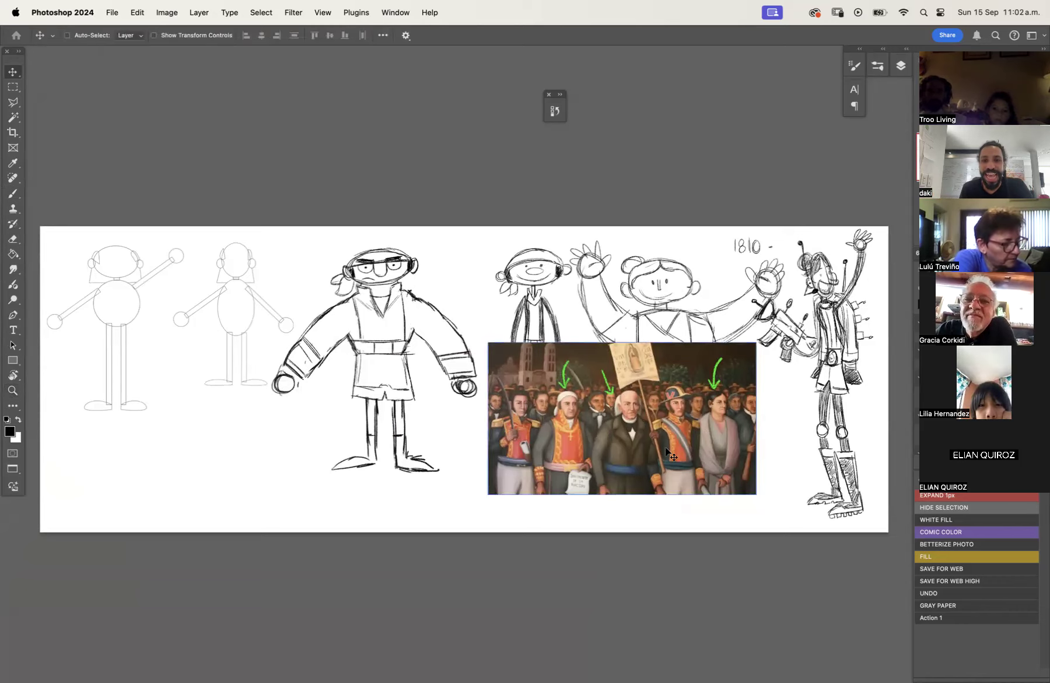
mouse_move(705, 436)
mouse_down()
mouse_move(328, 422)
mouse_move(257, 450)
mouse_move(288, 446)
mouse_up()
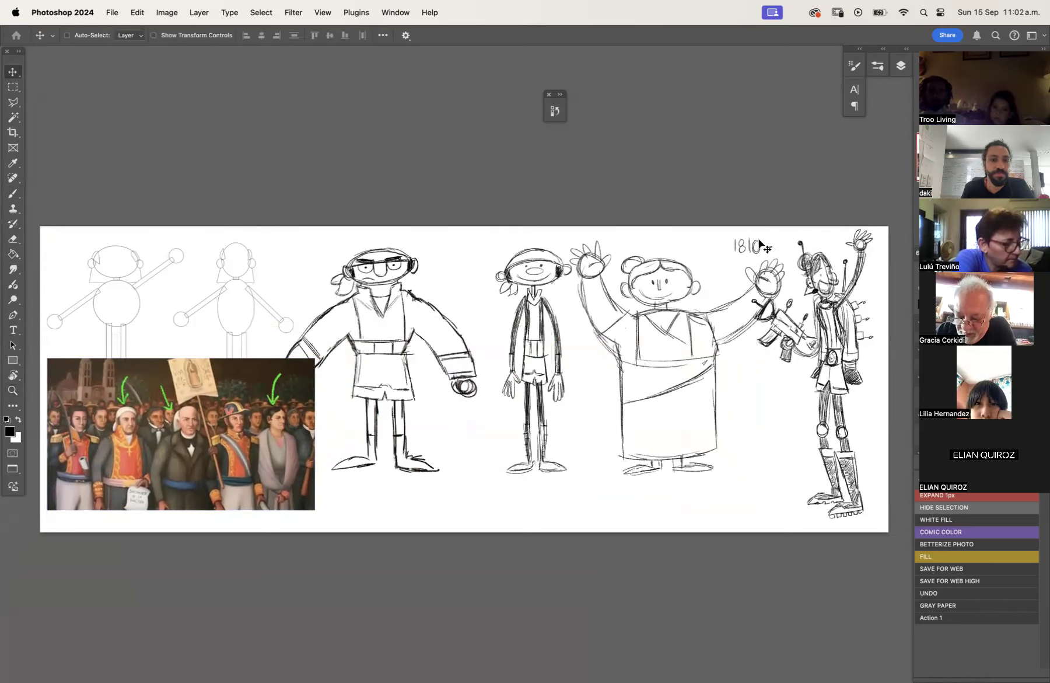
Show the layers and turn the drawing into a floating window zoomed out to 33.33%.
click(899, 66)
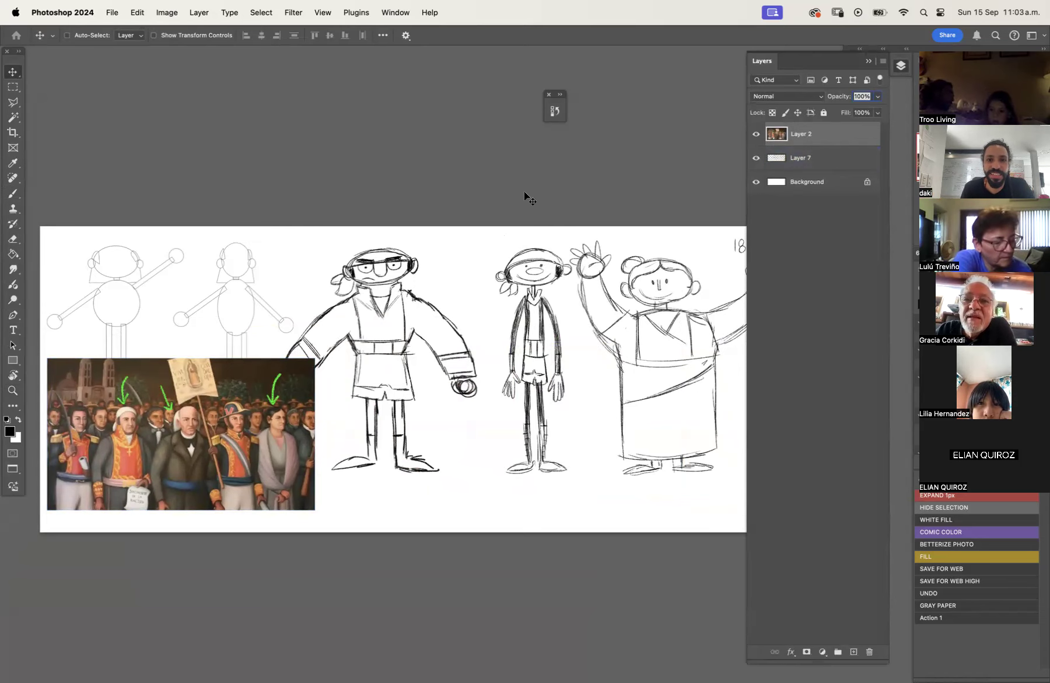
key(f)
key(f)
key(super+minus)
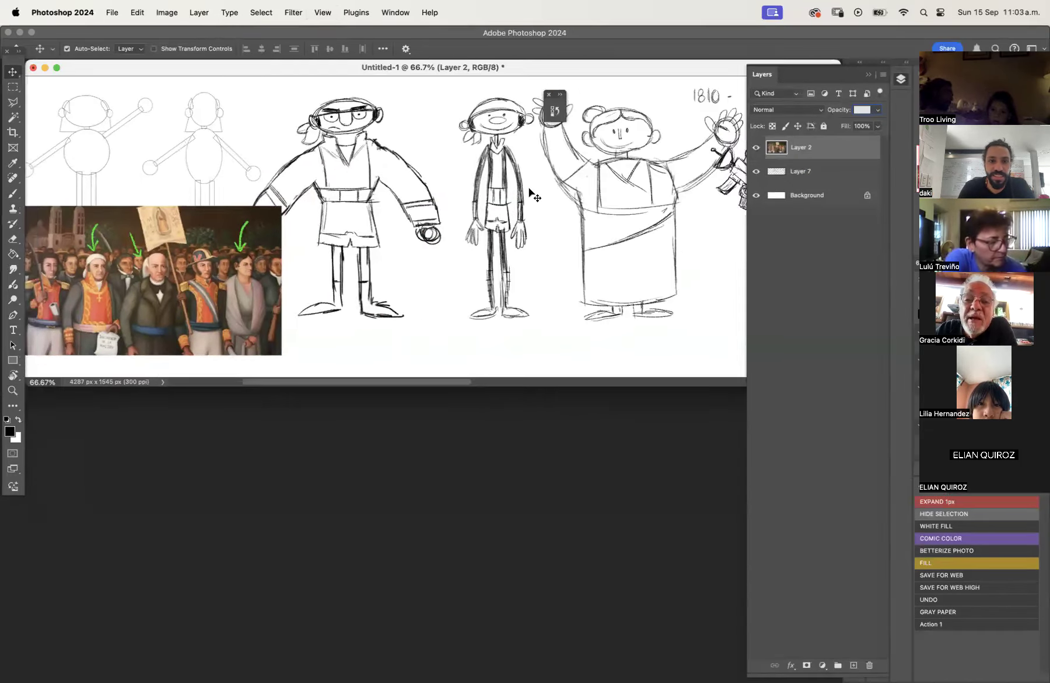
key(super+minus)
Create a new 1920 x 1080 px document at 300 ppi, place its window below the drawing and add an empty layer.
key(super+n)
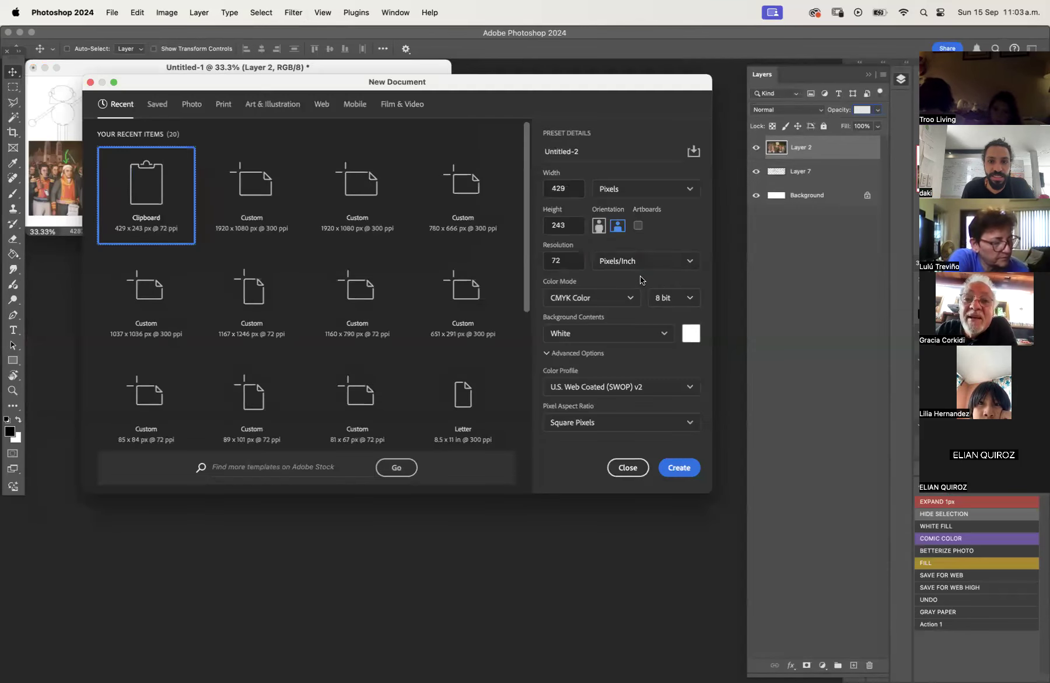
click(252, 192)
click(679, 468)
drag(496, 79, 633, 305)
key(super+minus)
key(shift+super+n)
key(Return)
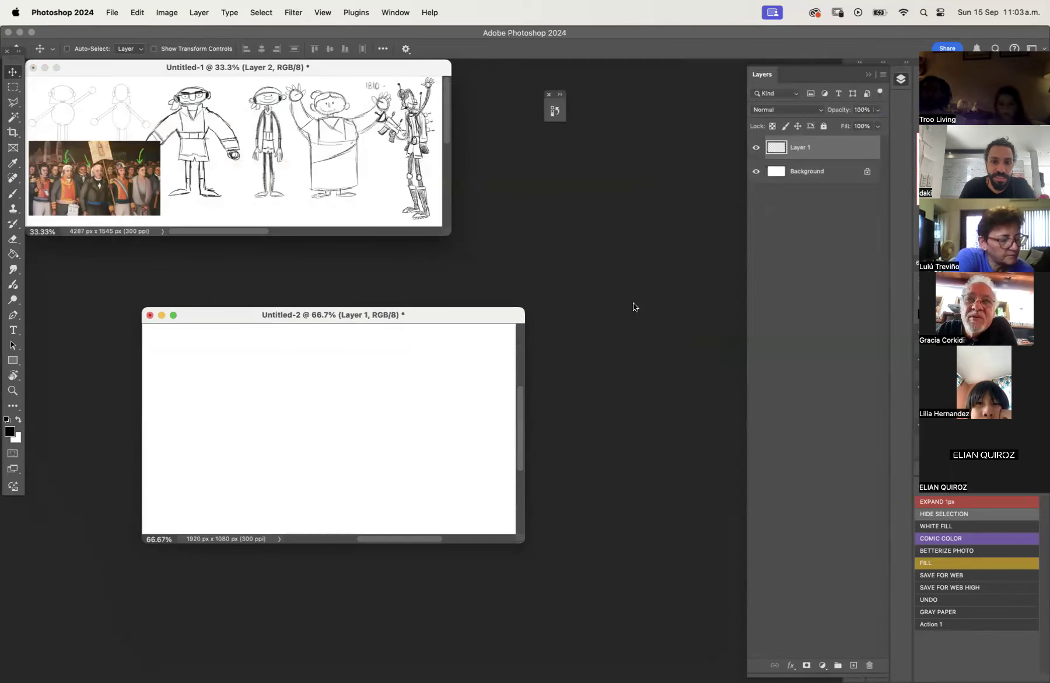
Enlarge the new document's window and handwrite LIBERTAD near the top of its page.
drag(522, 539, 805, 681)
key(z)
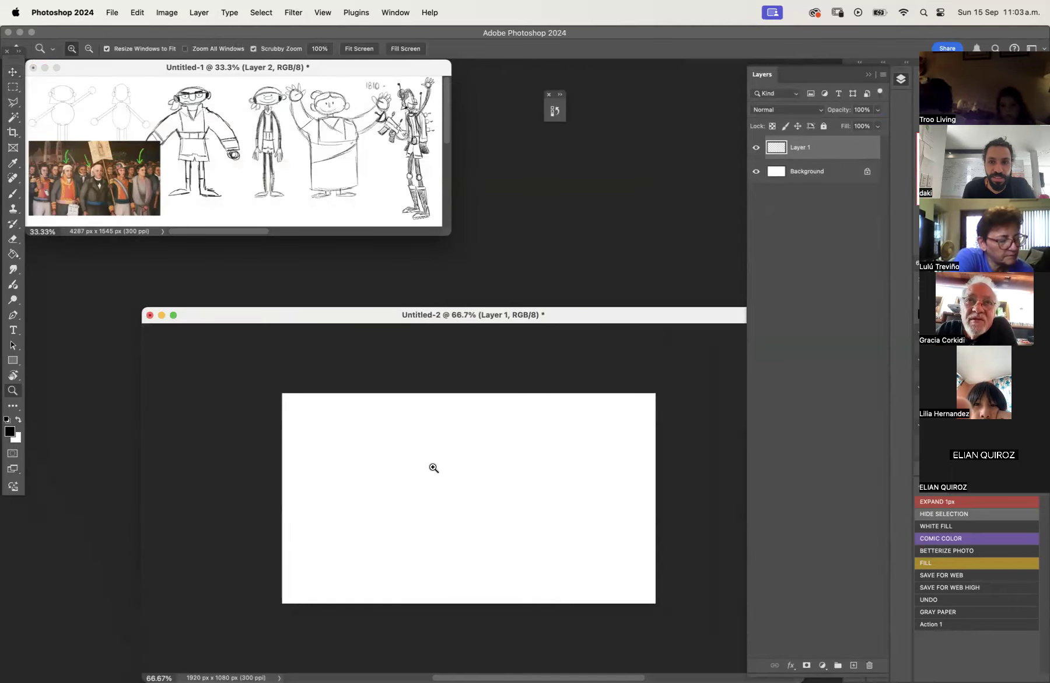
drag(433, 467, 475, 478)
key(b)
mouse_move(291, 379)
mouse_down()
mouse_move(290, 394)
mouse_move(305, 394)
mouse_move(302, 374)
mouse_move(324, 384)
mouse_move(315, 396)
mouse_up()
drag(340, 380, 337, 389)
mouse_move(345, 380)
mouse_down()
mouse_move(345, 395)
mouse_move(357, 395)
mouse_move(371, 379)
mouse_up()
mouse_move(367, 381)
mouse_down()
mouse_move(367, 396)
mouse_move(384, 396)
mouse_up()
drag(370, 389, 383, 396)
drag(383, 378, 385, 396)
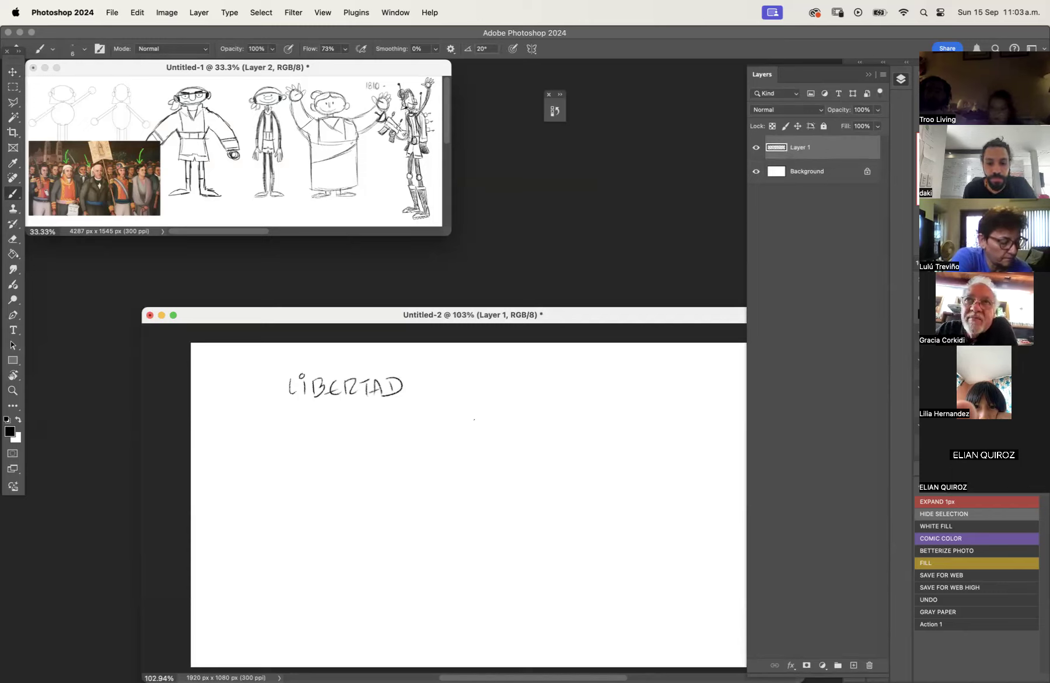
Select the word LIBERTAD and move it to the upper centre of the page, repositioning the document window below the drawing.
key(m)
drag(258, 357, 443, 427)
key(v)
drag(393, 399, 565, 406)
drag(613, 313, 531, 256)
mouse_move(478, 353)
mouse_down()
mouse_move(433, 355)
mouse_move(381, 374)
mouse_move(392, 374)
mouse_move(346, 405)
mouse_move(395, 411)
mouse_move(396, 384)
mouse_up()
key(ctrl+d)
Handwrite DE SER beneath LIBERTAD and AUTONOMÍA to the left of it.
key(b)
mouse_move(378, 398)
mouse_down()
mouse_move(405, 411)
mouse_move(419, 393)
mouse_move(433, 413)
mouse_up()
drag(141, 352, 166, 352)
drag(175, 342, 195, 342)
drag(201, 351, 228, 350)
drag(219, 346, 226, 345)
Draw a rectangular frame around the word AUTONOMÍA.
mouse_move(129, 331)
mouse_down()
mouse_move(129, 359)
mouse_move(245, 320)
mouse_up()
drag(249, 320, 251, 354)
drag(127, 367, 239, 361)
Draw a stepped frame around LIBERTAD DE SER, notched inward on both sides at the word DE.
drag(315, 318, 313, 369)
mouse_move(309, 322)
mouse_down()
mouse_move(310, 369)
mouse_move(336, 367)
mouse_up()
drag(334, 368, 324, 425)
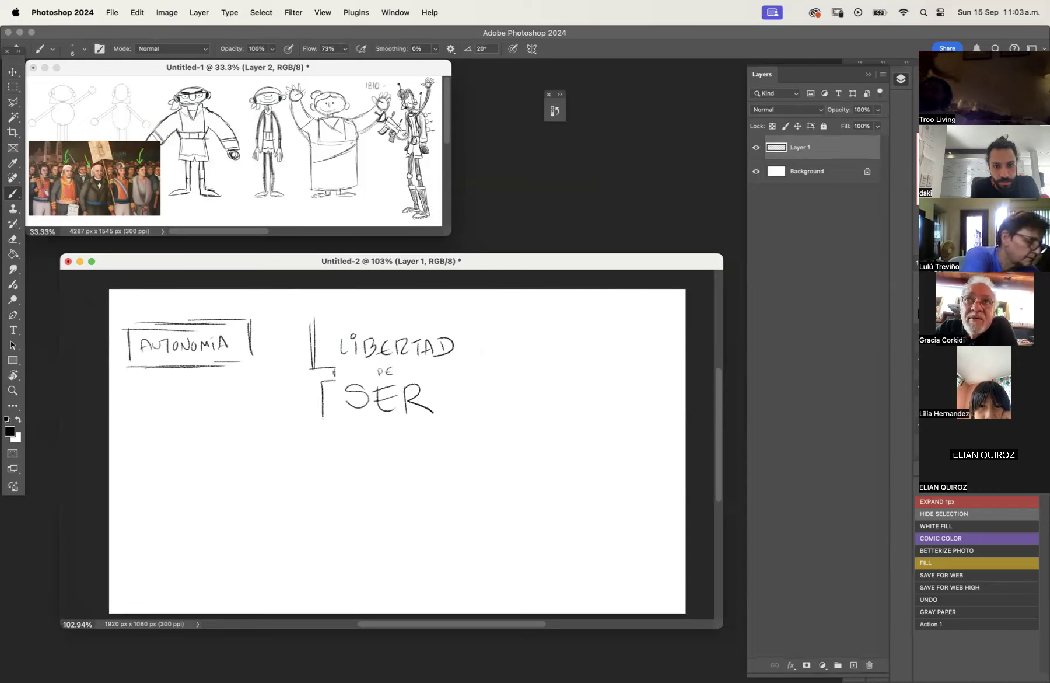
drag(311, 321, 417, 319)
drag(318, 319, 468, 318)
mouse_move(394, 321)
mouse_down()
mouse_move(485, 319)
mouse_move(487, 357)
mouse_move(456, 365)
mouse_up()
mouse_move(456, 365)
mouse_down()
mouse_move(473, 380)
mouse_move(479, 421)
mouse_up()
drag(322, 431, 495, 428)
drag(362, 435, 492, 428)
mouse_move(308, 324)
mouse_down()
mouse_move(309, 356)
mouse_move(365, 316)
mouse_up()
Retrace the AUTONOMÍA frame and close the side notches of the frame around LIBERTAD DE SER.
drag(217, 366, 258, 361)
mouse_move(189, 319)
mouse_down()
mouse_move(128, 325)
mouse_move(127, 336)
mouse_up()
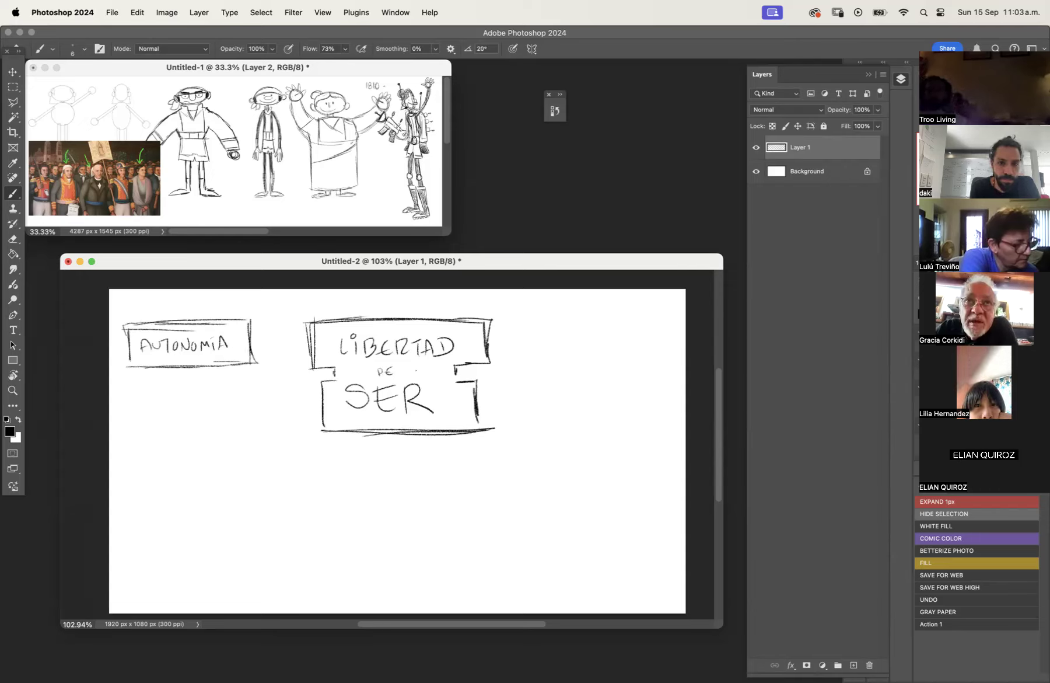
drag(456, 366, 455, 381)
mouse_move(335, 381)
mouse_down()
mouse_move(309, 363)
mouse_move(361, 328)
mouse_move(321, 426)
mouse_move(400, 434)
mouse_up()
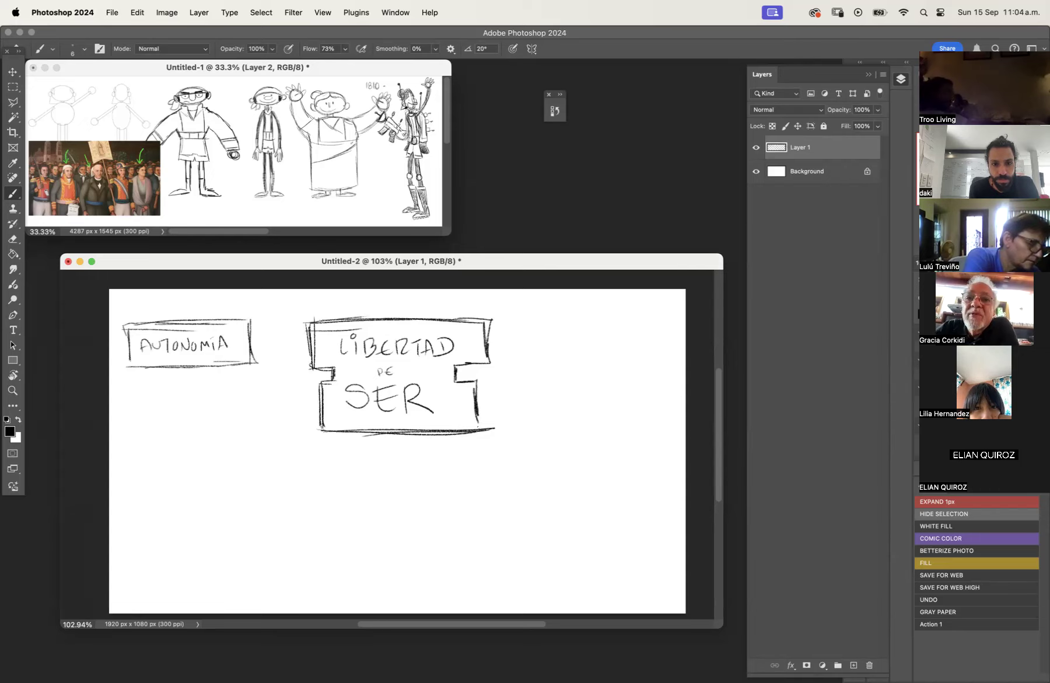
Touch up the frame around LIBERTAD DE SER and sketch a smiling head with one outstretched arm and hand beneath it.
drag(459, 367, 481, 365)
drag(354, 318, 415, 318)
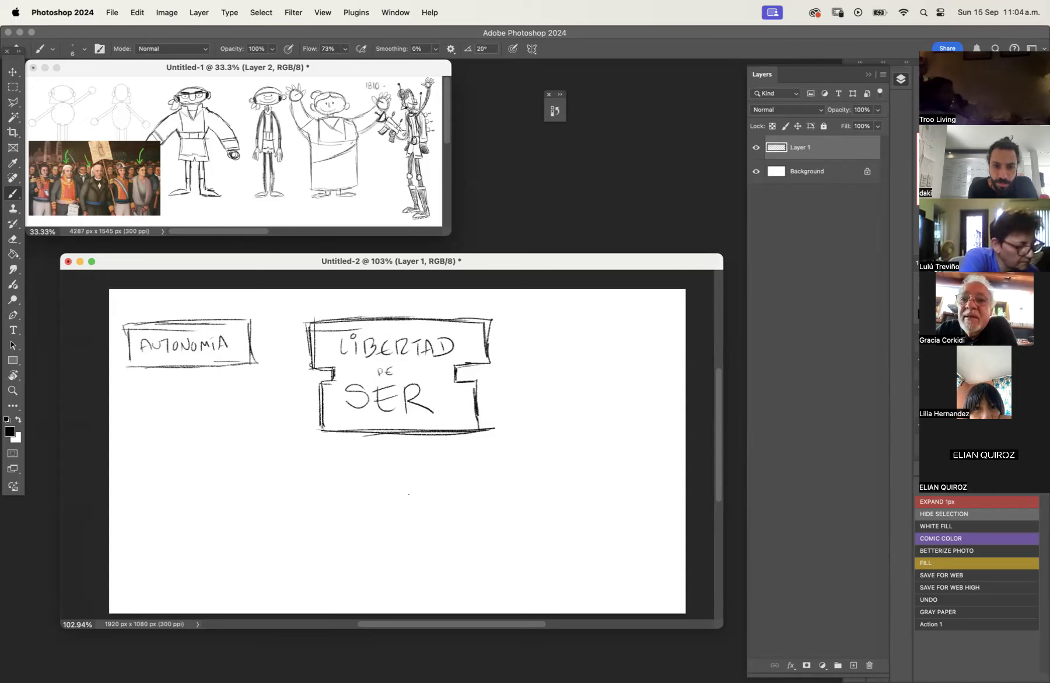
mouse_move(397, 458)
mouse_down()
mouse_move(418, 467)
mouse_move(401, 457)
mouse_move(411, 476)
mouse_move(344, 482)
mouse_move(353, 483)
mouse_up()
drag(350, 470, 354, 480)
drag(341, 490, 355, 482)
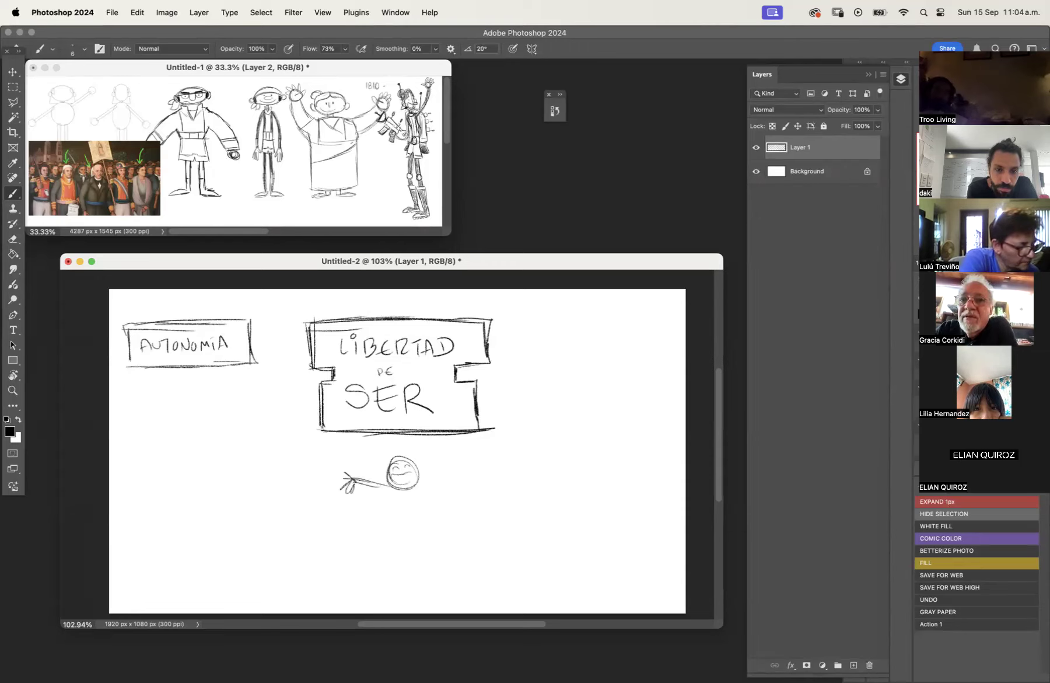
Draw the figure's other outstretched arm, torso and legs, and add a curved hill beneath its feet.
drag(431, 481, 470, 467)
drag(464, 457, 477, 478)
mouse_move(398, 493)
mouse_down()
mouse_move(401, 523)
mouse_move(423, 513)
mouse_move(405, 532)
mouse_up()
mouse_move(422, 496)
mouse_down()
mouse_move(424, 524)
mouse_move(395, 585)
mouse_up()
mouse_move(412, 537)
mouse_down()
mouse_move(403, 550)
mouse_move(433, 581)
mouse_up()
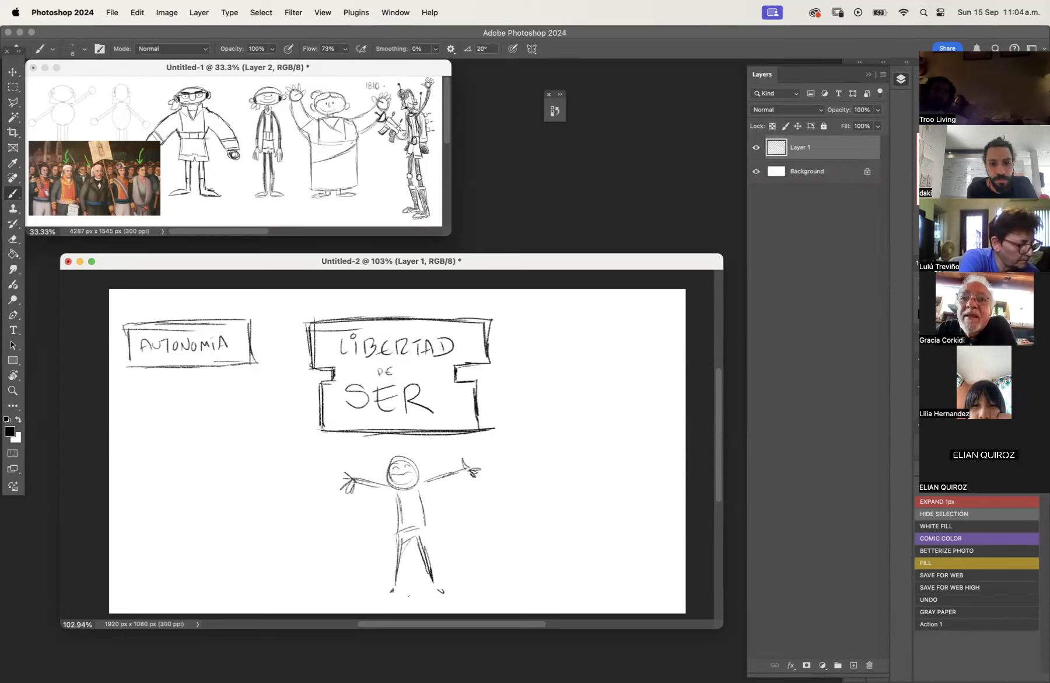
drag(310, 612, 389, 581)
mouse_move(342, 593)
mouse_down()
mouse_move(487, 585)
mouse_move(510, 602)
mouse_up()
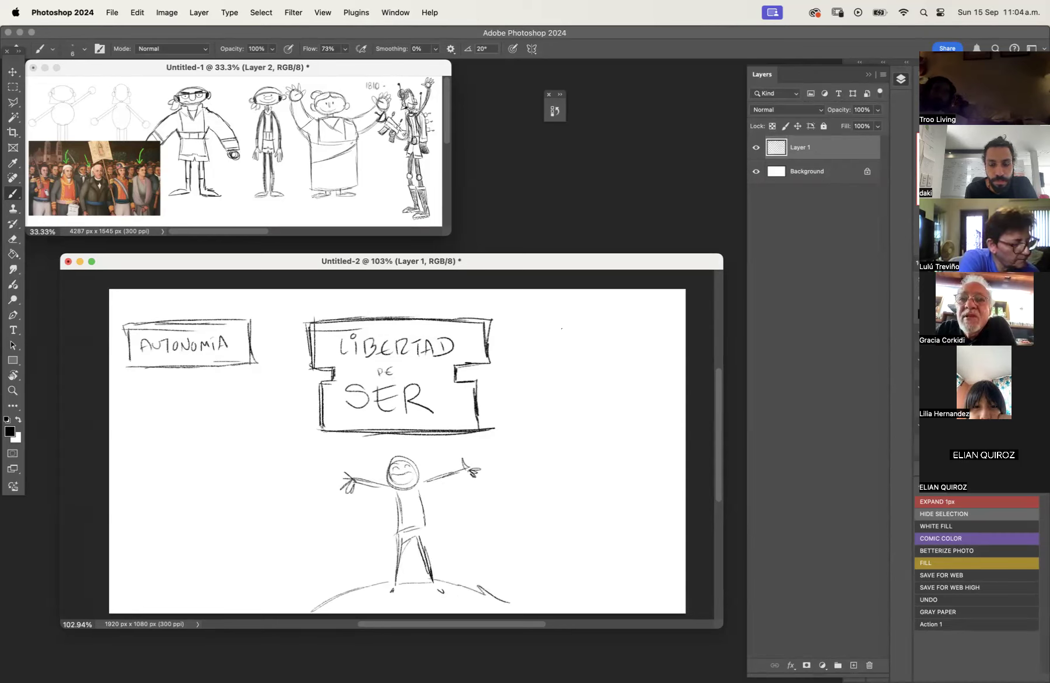
Handwrite LIBERTAD DE PENSAR on two lines to the right of the LIBERTAD DE SER frame.
drag(570, 325, 569, 330)
drag(575, 324, 640, 331)
drag(572, 342, 572, 360)
mouse_move(572, 342)
mouse_down()
mouse_move(583, 357)
mouse_move(594, 349)
mouse_up()
click(608, 354)
mouse_move(604, 347)
mouse_down()
mouse_move(598, 356)
mouse_move(629, 357)
mouse_up()
Draw a rectangular frame around LIBERTAD DE PENSAR, undoing the first strokes and redrawing them.
mouse_move(542, 315)
mouse_down()
mouse_move(545, 369)
mouse_move(608, 313)
mouse_move(661, 311)
mouse_up()
key(super+z)
key(super+z)
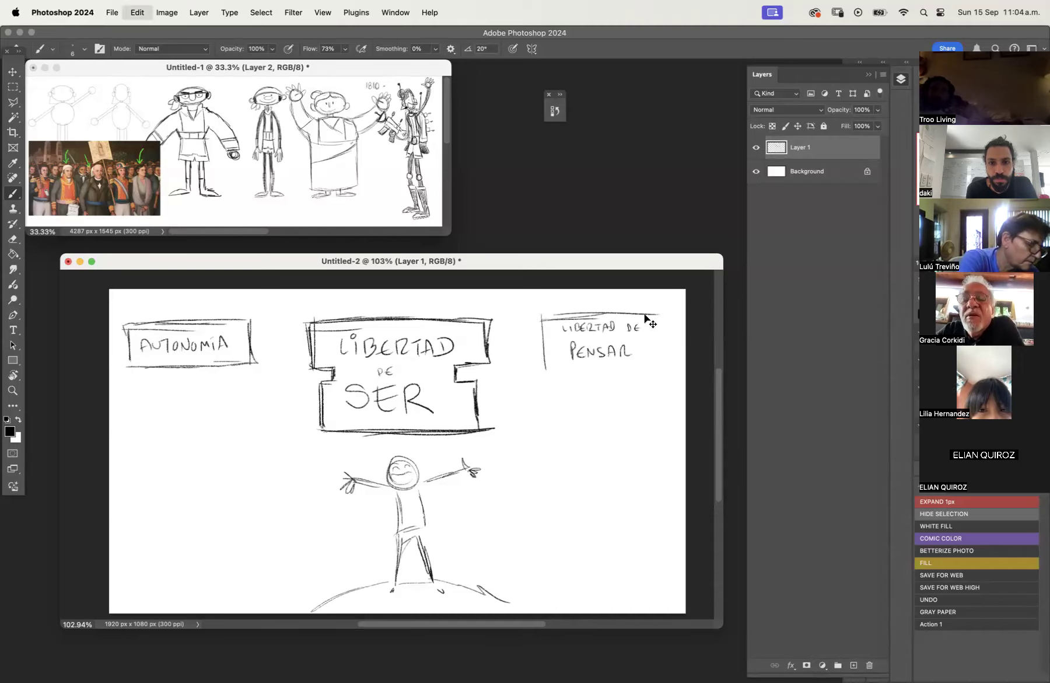
drag(543, 312, 640, 304)
mouse_move(547, 311)
mouse_down()
mouse_move(607, 308)
mouse_move(656, 346)
mouse_move(661, 376)
mouse_up()
drag(542, 371, 646, 382)
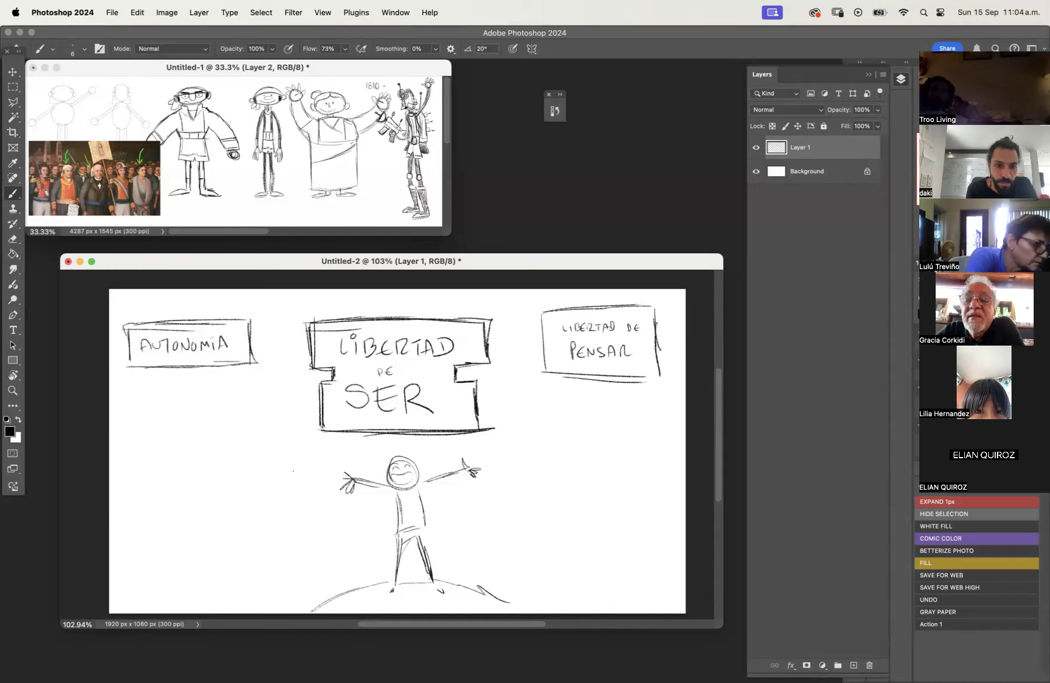
Scatter small leaves and drifting marks around the figure and draw grass tufts along both sides of the hill.
drag(337, 526, 343, 529)
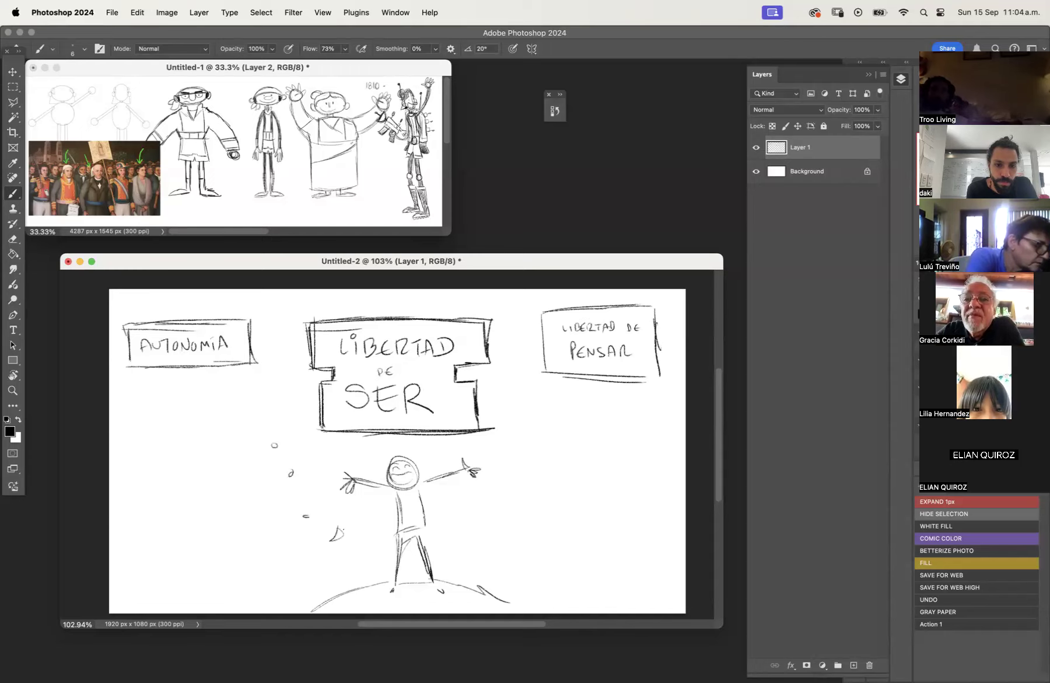
drag(490, 551, 501, 551)
mouse_move(468, 514)
mouse_down()
mouse_move(467, 525)
mouse_move(456, 519)
mouse_up()
drag(482, 507, 508, 519)
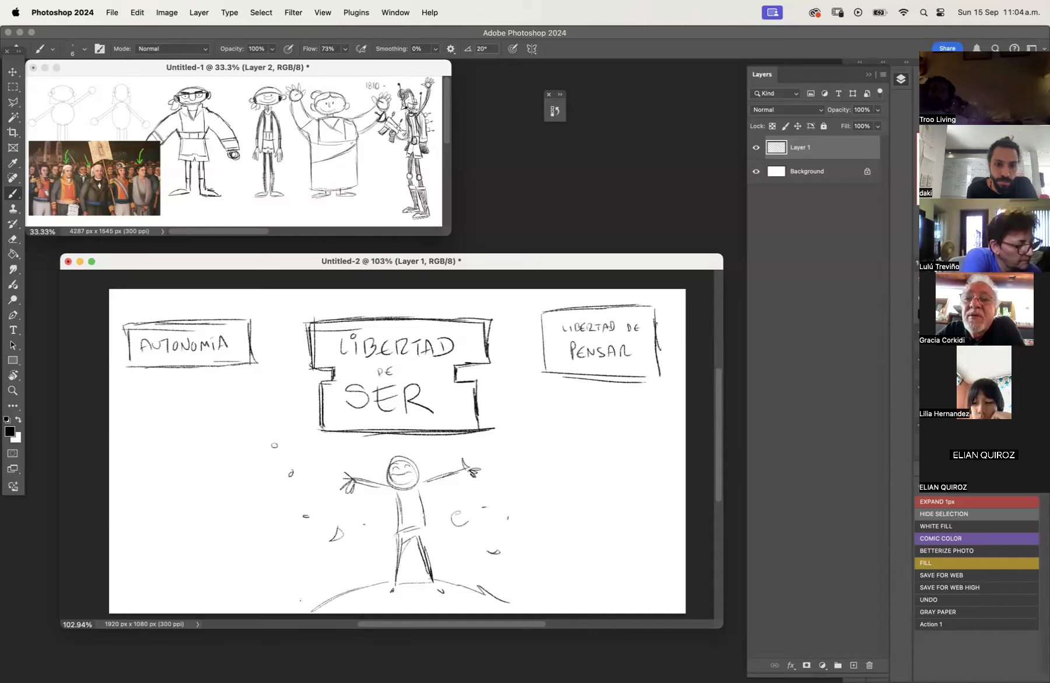
drag(260, 610, 281, 597)
mouse_move(281, 604)
mouse_down()
mouse_move(337, 575)
mouse_move(352, 590)
mouse_up()
mouse_move(478, 596)
mouse_down()
mouse_move(493, 570)
mouse_move(500, 599)
mouse_move(534, 602)
mouse_up()
Give the figure curly hair and flowing cloth behind the body, and add a small drifting mark beside it.
mouse_move(357, 486)
mouse_down()
mouse_move(341, 508)
mouse_move(397, 505)
mouse_move(425, 523)
mouse_up()
drag(397, 454, 417, 463)
mouse_move(403, 512)
mouse_down()
mouse_move(372, 568)
mouse_move(424, 549)
mouse_move(431, 576)
mouse_up()
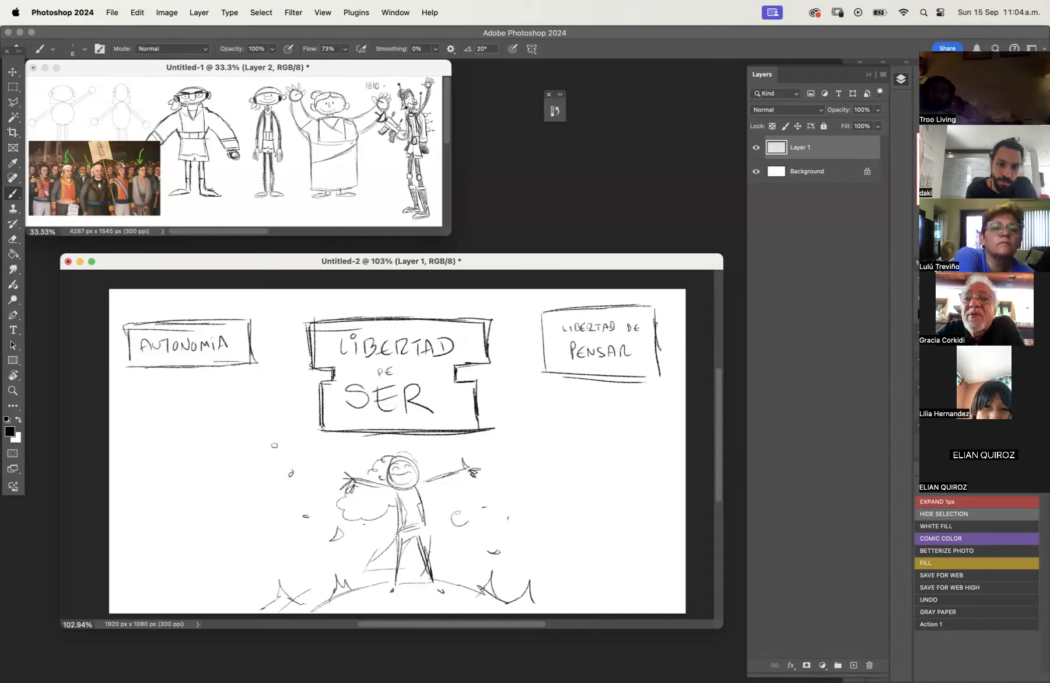
drag(272, 566, 282, 564)
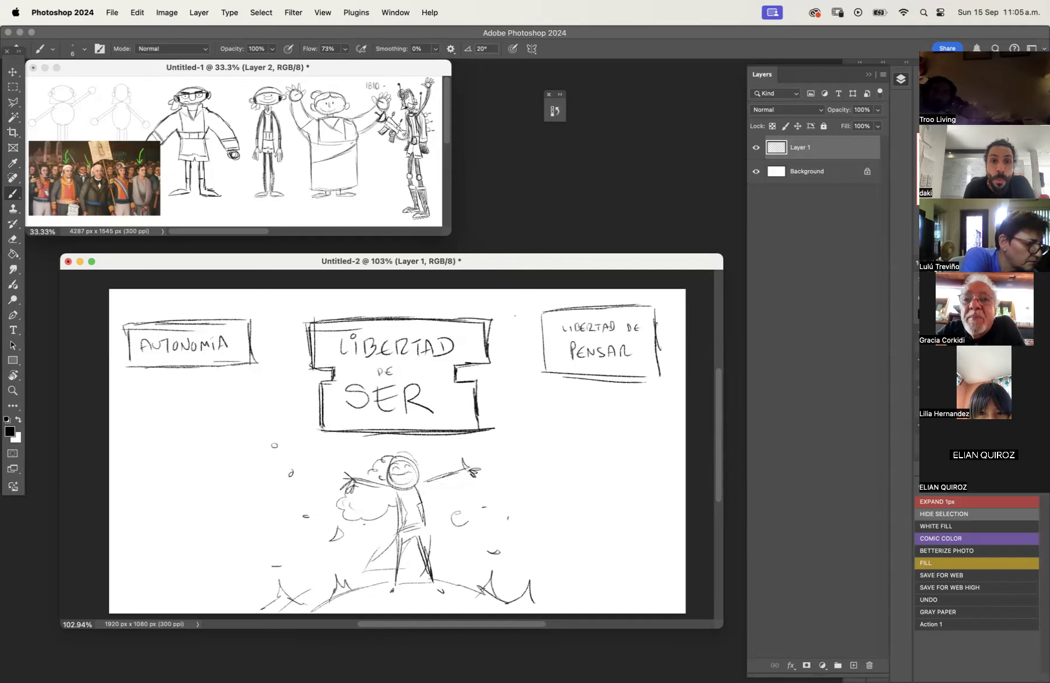
Move the document window slightly lower and handwrite "ROMPE LAS Reglas adecuadamente" on three lines below AUTONOMÍA.
drag(516, 263, 509, 287)
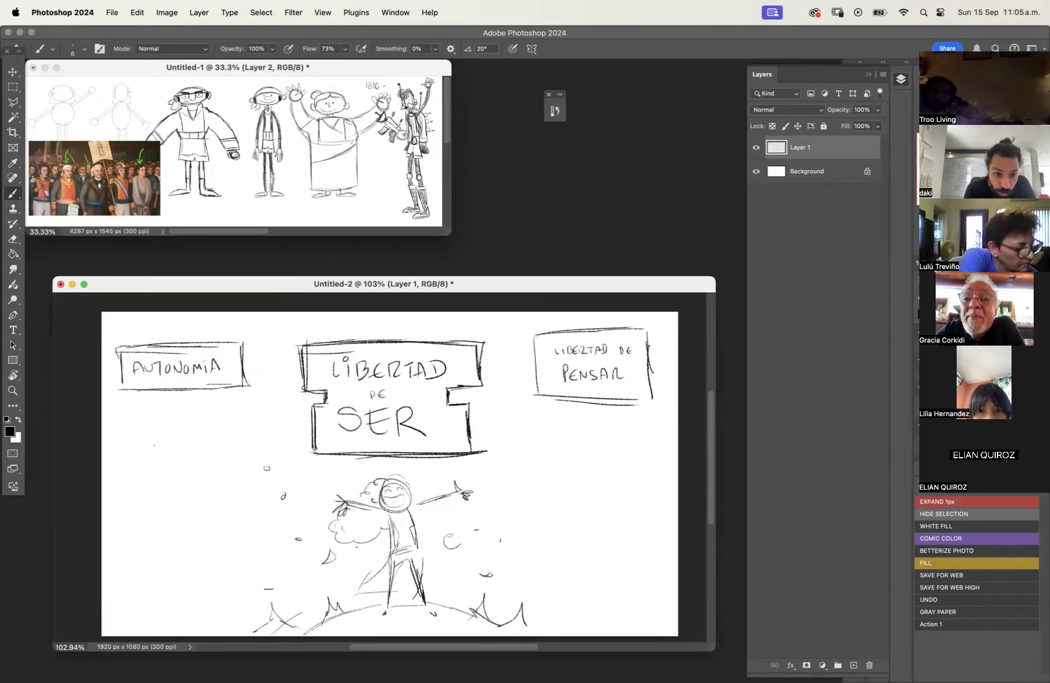
mouse_move(153, 434)
mouse_down()
mouse_move(152, 451)
mouse_move(201, 436)
mouse_move(204, 448)
mouse_move(239, 445)
mouse_up()
mouse_move(142, 466)
mouse_down()
mouse_move(178, 475)
mouse_move(183, 488)
mouse_move(186, 457)
mouse_move(189, 479)
mouse_up()
drag(200, 466, 204, 480)
mouse_move(141, 514)
mouse_down()
mouse_move(144, 525)
mouse_move(155, 511)
mouse_move(163, 522)
mouse_move(225, 521)
mouse_move(245, 507)
mouse_up()
mouse_move(247, 496)
mouse_down()
mouse_move(249, 518)
mouse_move(264, 513)
mouse_up()
Draw a vertical chain of thick links with a broken top link below the "ROMPE LAS Reglas adecuadamente" text.
mouse_move(190, 540)
mouse_down()
mouse_move(201, 570)
mouse_move(193, 587)
mouse_move(163, 597)
mouse_move(160, 629)
mouse_up()
mouse_move(169, 580)
mouse_down()
mouse_move(186, 535)
mouse_move(165, 555)
mouse_move(164, 575)
mouse_move(186, 533)
mouse_move(206, 565)
mouse_move(200, 587)
mouse_move(185, 591)
mouse_move(198, 588)
mouse_move(186, 614)
mouse_up()
drag(189, 614, 186, 636)
mouse_move(200, 588)
mouse_down()
mouse_move(190, 623)
mouse_move(165, 625)
mouse_move(183, 625)
mouse_up()
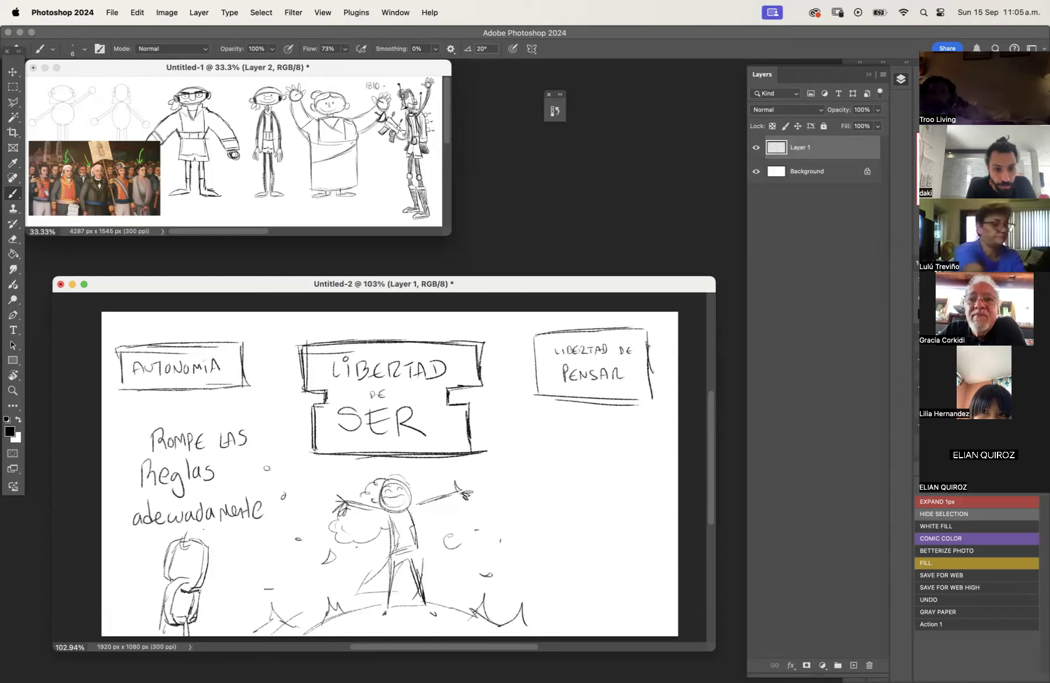
mouse_move(187, 529)
mouse_down()
mouse_move(183, 536)
mouse_move(214, 529)
mouse_move(195, 582)
mouse_move(172, 587)
mouse_move(158, 636)
mouse_up()
mouse_move(172, 546)
mouse_down()
mouse_move(167, 581)
mouse_move(203, 581)
mouse_up()
mouse_move(180, 582)
mouse_down()
mouse_move(168, 616)
mouse_move(181, 627)
mouse_move(195, 614)
mouse_up()
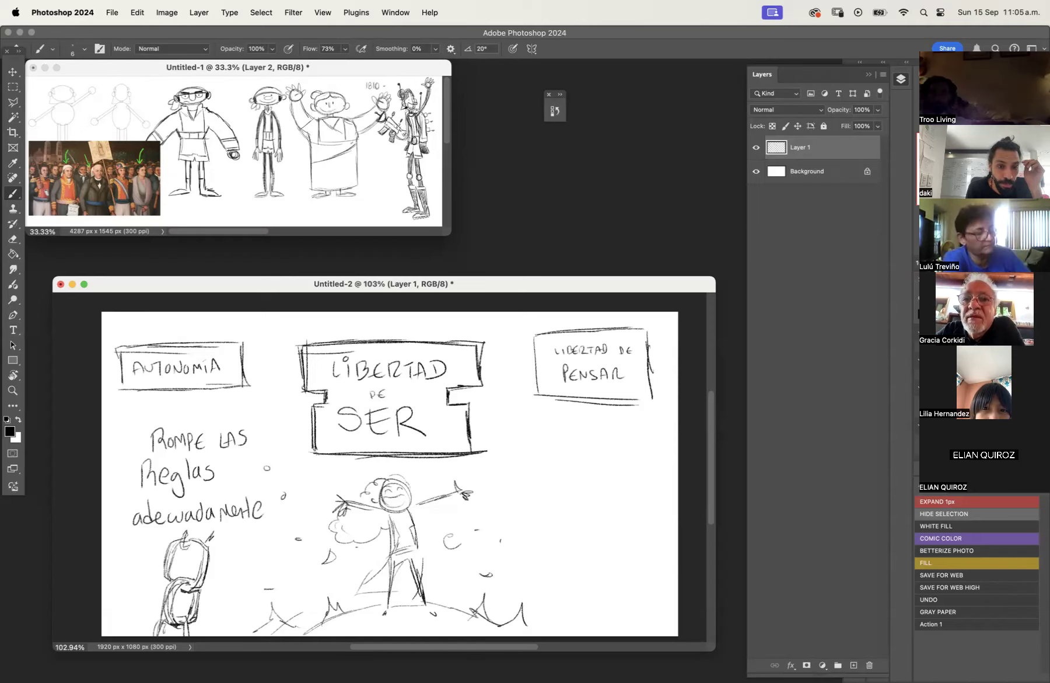
drag(186, 547, 202, 547)
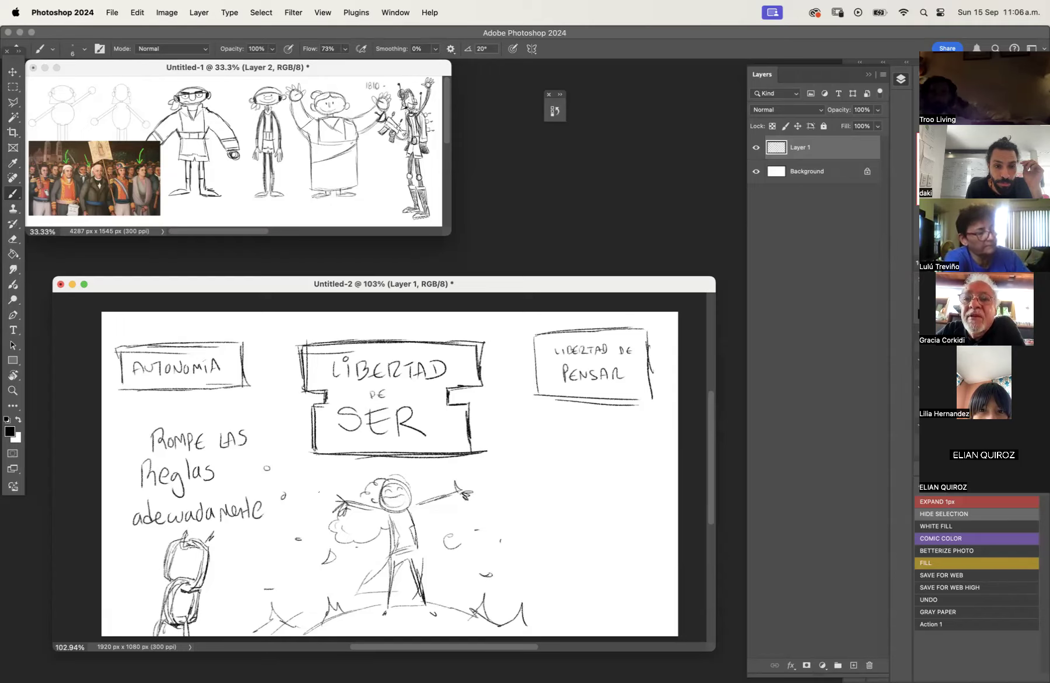
Draw a loose rectangular frame around "ROMPE LAS Reglas adecuadamente".
drag(127, 406, 258, 401)
drag(266, 404, 270, 457)
mouse_move(123, 413)
mouse_down()
mouse_move(119, 504)
mouse_move(130, 540)
mouse_move(269, 537)
mouse_up()
Handwrite INTELIGENCIA below the LIBERTAD DE PENSAR frame.
mouse_move(547, 439)
mouse_down()
mouse_move(548, 455)
mouse_move(571, 440)
mouse_up()
drag(564, 441, 565, 453)
drag(571, 445, 579, 454)
drag(582, 442, 604, 452)
mouse_move(610, 452)
mouse_down()
mouse_move(620, 443)
mouse_move(633, 453)
mouse_up()
drag(634, 453, 642, 443)
Draw a thought cloud around INTELIGENCIA with a trail of small bubbles leading from the figure's head.
drag(561, 408, 525, 438)
mouse_move(525, 438)
mouse_down()
mouse_move(532, 470)
mouse_move(581, 507)
mouse_up()
mouse_move(586, 418)
mouse_down()
mouse_move(612, 409)
mouse_move(661, 438)
mouse_move(659, 454)
mouse_up()
mouse_move(585, 498)
mouse_down()
mouse_move(610, 505)
mouse_move(662, 486)
mouse_up()
drag(450, 465, 474, 462)
mouse_move(502, 460)
mouse_down()
mouse_move(511, 470)
mouse_move(509, 460)
mouse_up()
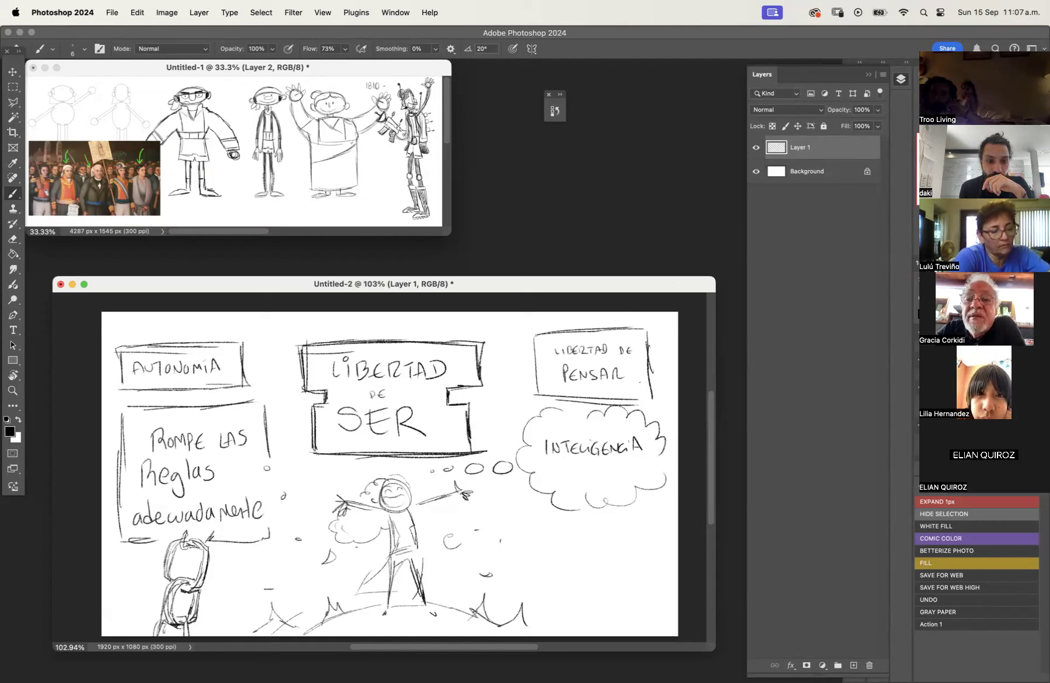
Handwrite CLANK! at a slant beside the broken chain.
mouse_move(218, 579)
mouse_down()
mouse_move(213, 591)
mouse_move(248, 560)
mouse_up()
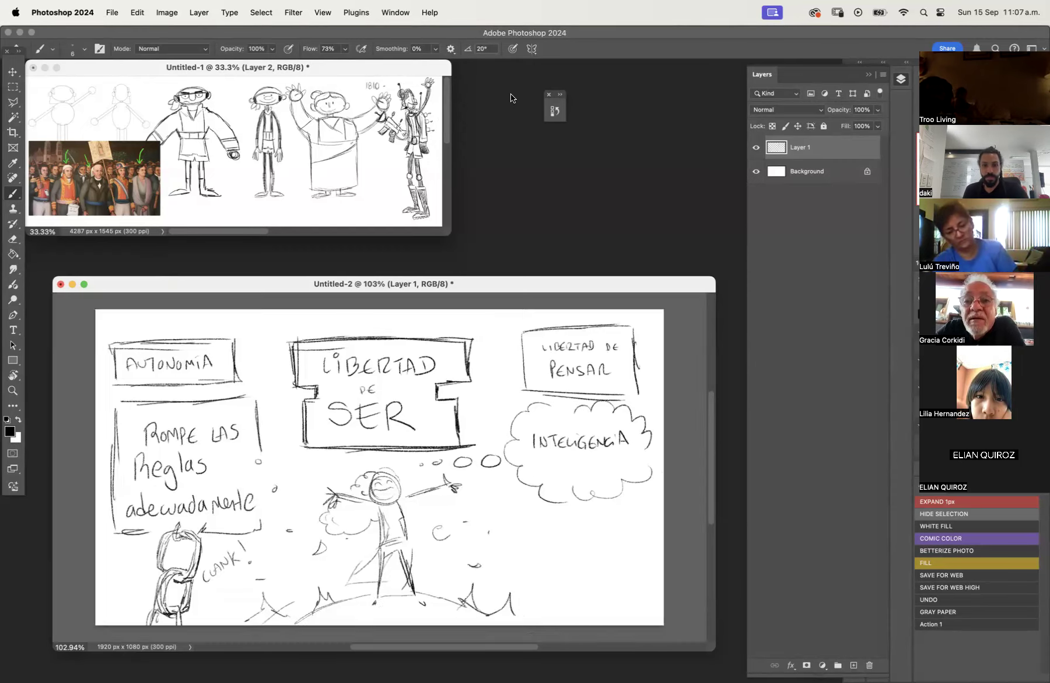
Show the drawing in full-screen mode fitted to the screen, collapse the side panels and shift the video-call thumbnails aside.
key(f)
scroll(528, 418, right, 6)
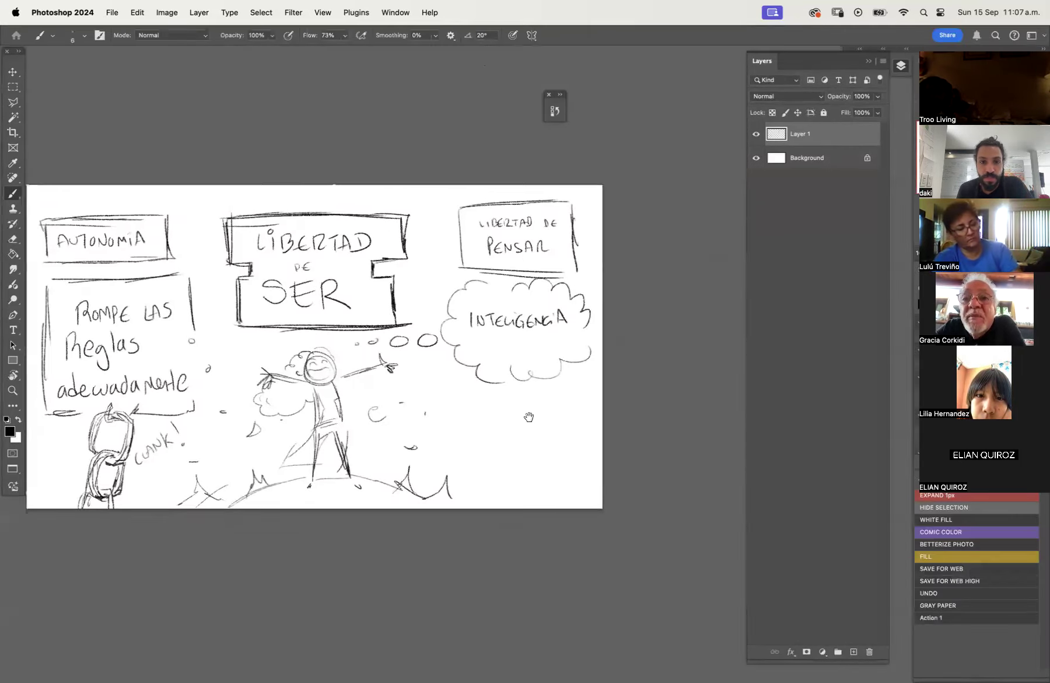
drag(522, 434, 583, 433)
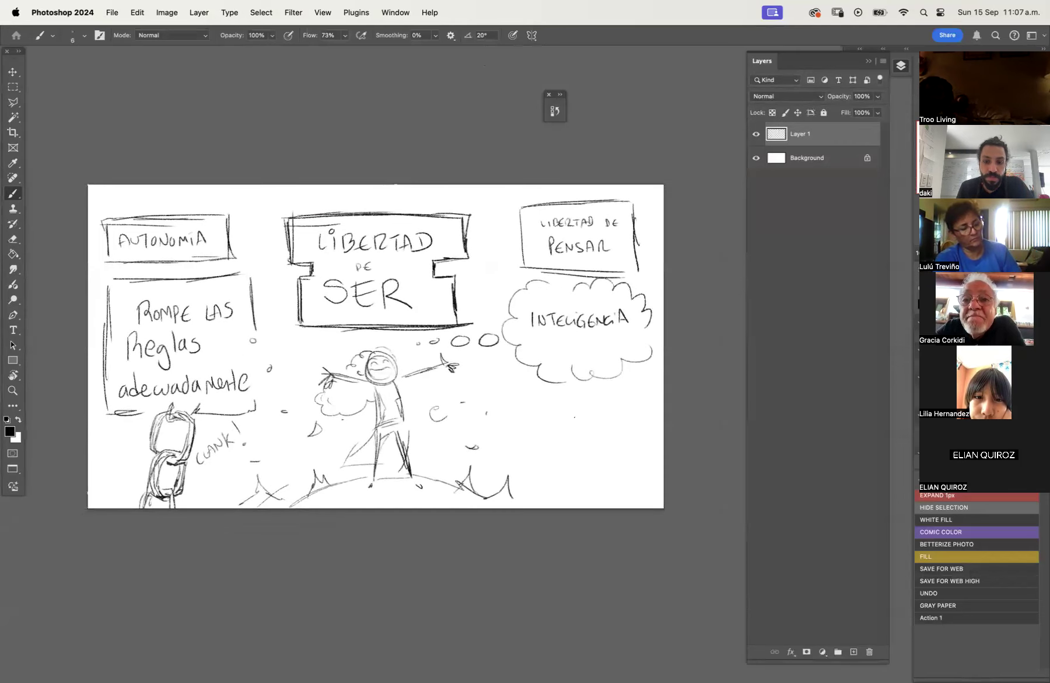
key(super+0)
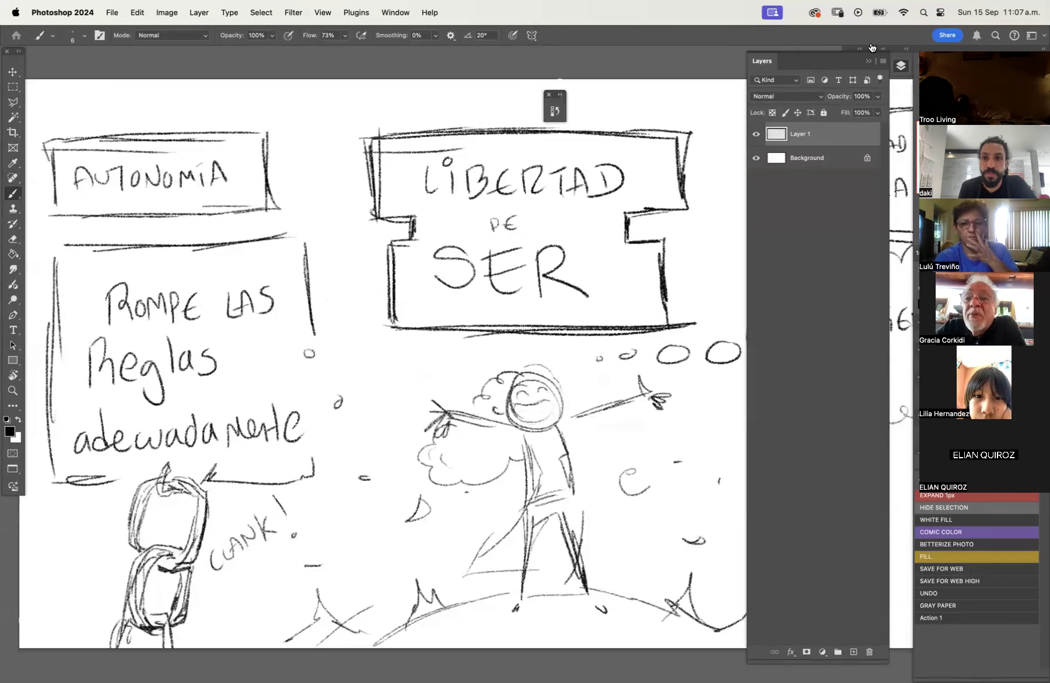
click(869, 63)
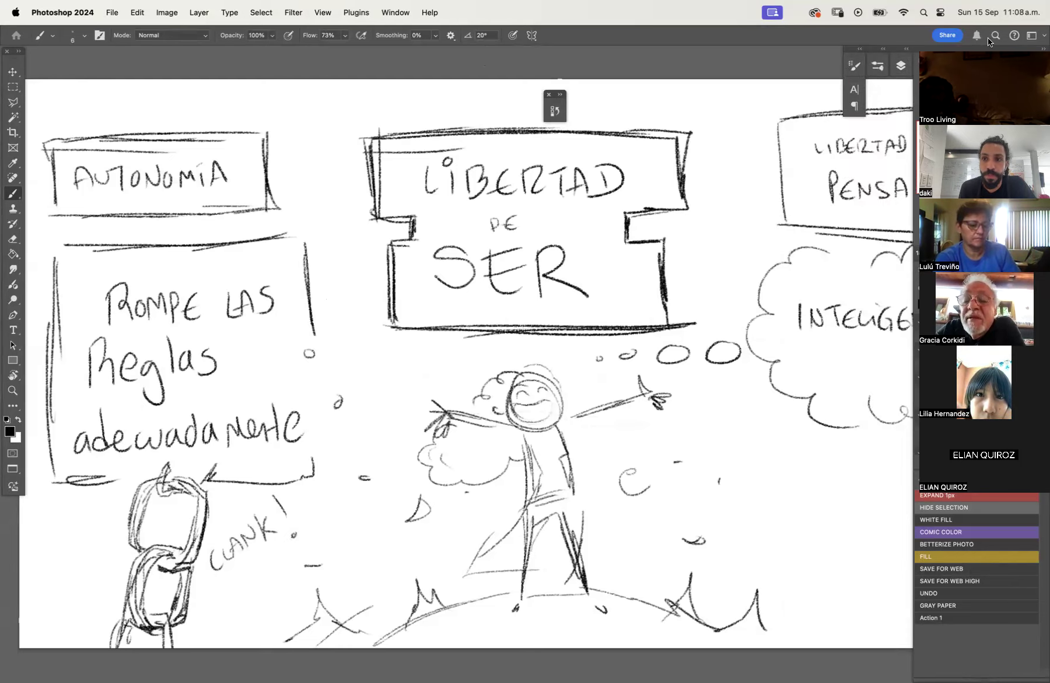
drag(988, 38, 907, 48)
click(1043, 49)
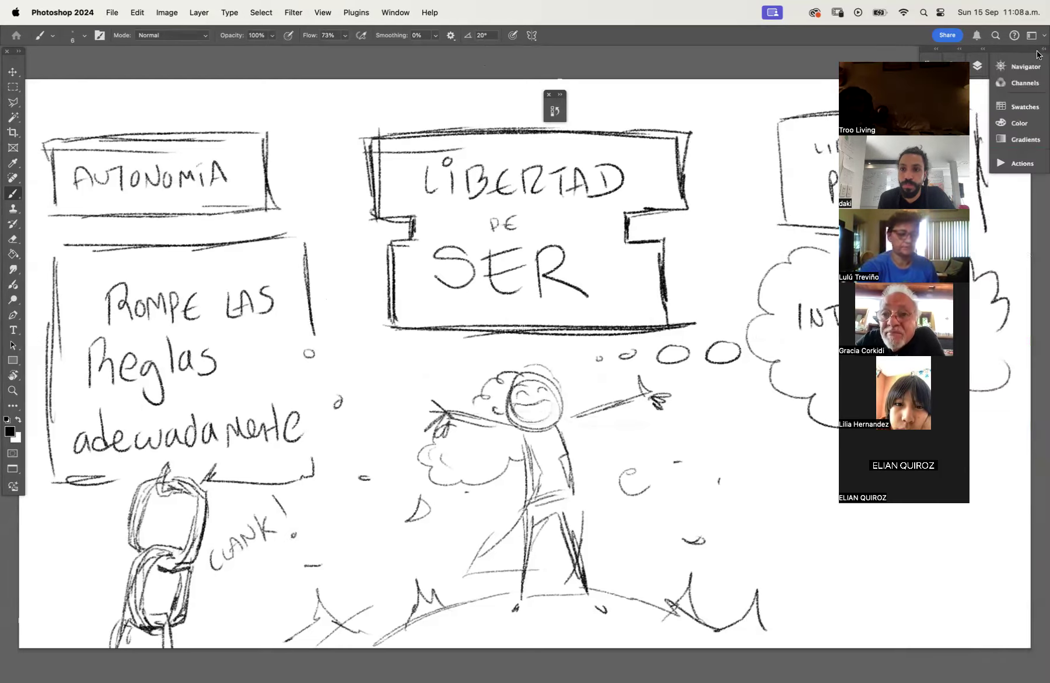
drag(865, 51, 940, 55)
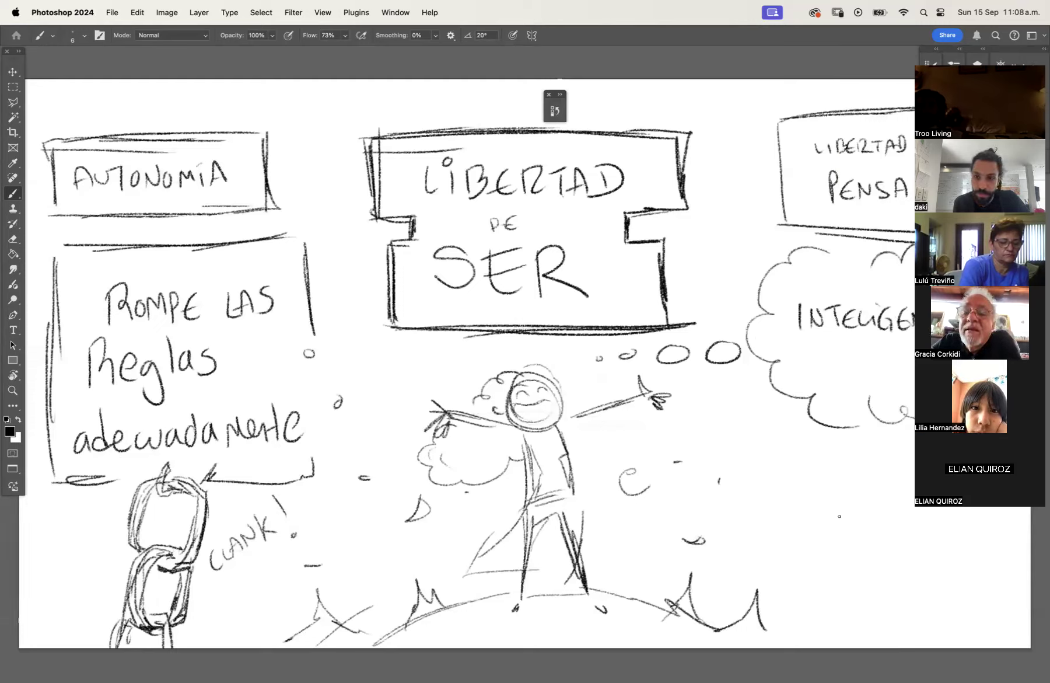
Draw an arrow down from the INTELIGENCIA cloud, handwrite ORIENTACIÓN below it and start its frame.
drag(884, 411, 873, 513)
mouse_move(824, 552)
mouse_down()
mouse_move(819, 566)
mouse_move(844, 551)
mouse_move(860, 568)
mouse_move(880, 552)
mouse_move(883, 566)
mouse_move(924, 569)
mouse_move(966, 549)
mouse_up()
click(924, 547)
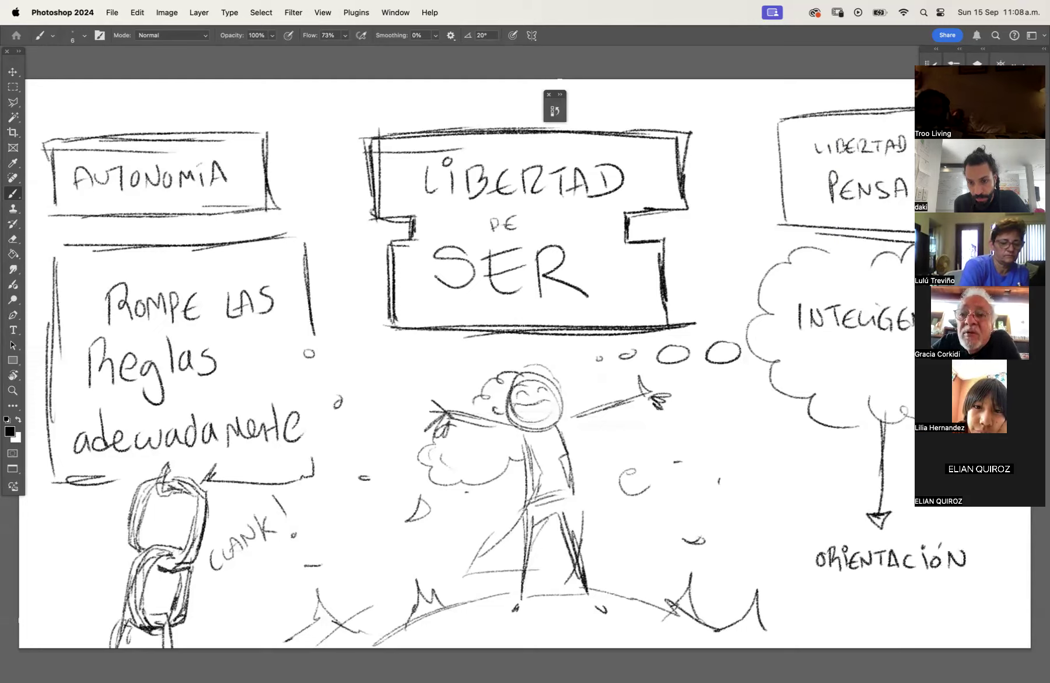
mouse_move(873, 518)
mouse_down()
mouse_move(796, 521)
mouse_move(799, 595)
mouse_up()
Sketch a small compass with a needle and cardinal letters above ORIENTACIÓN, and thicken its rim.
mouse_move(817, 456)
mouse_down()
mouse_move(792, 485)
mouse_move(820, 456)
mouse_move(816, 469)
mouse_up()
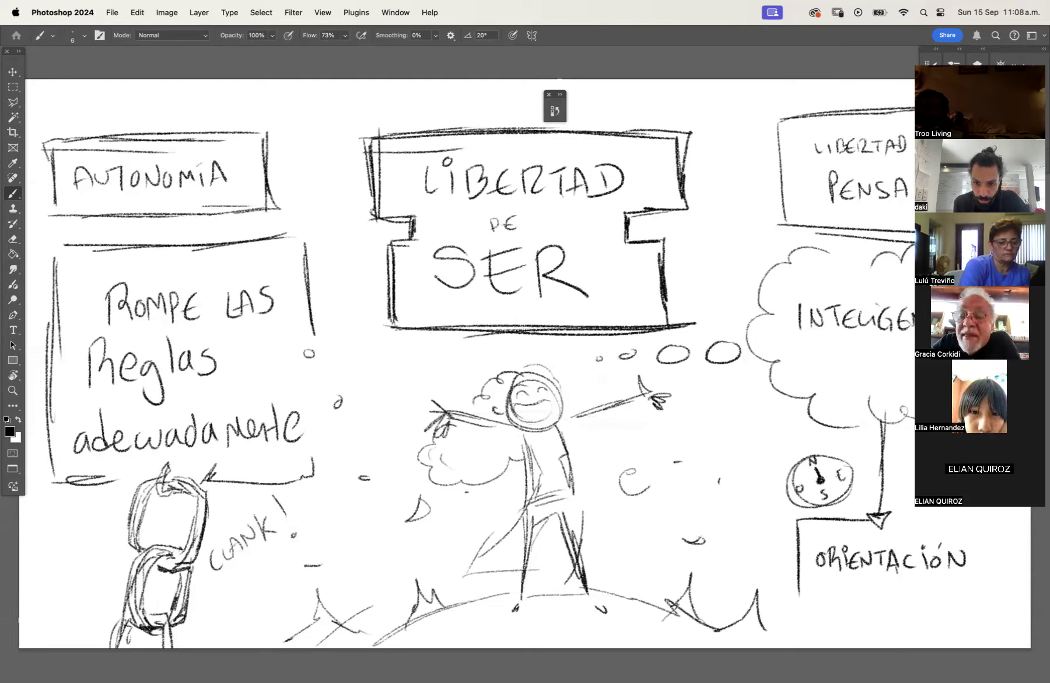
key(super+z)
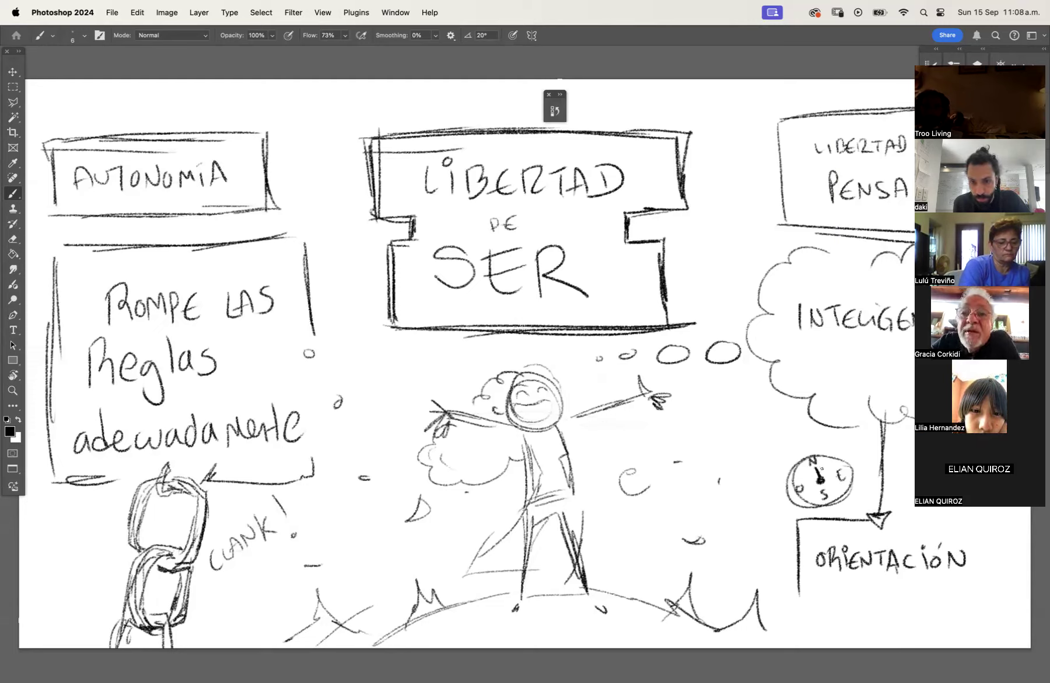
drag(785, 497, 827, 506)
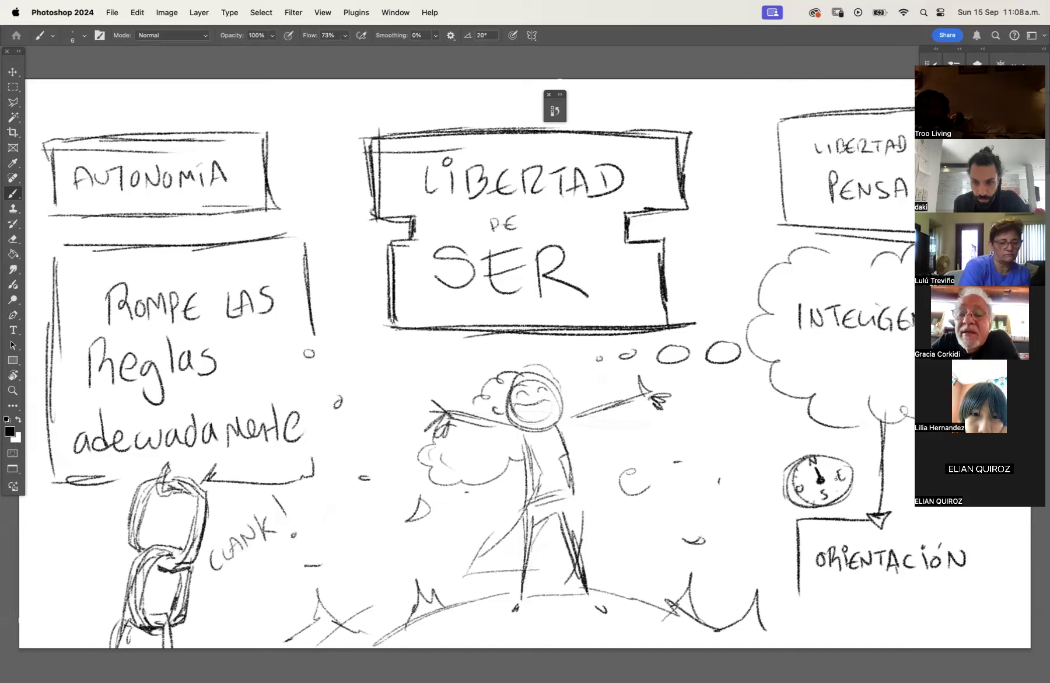
mouse_move(829, 460)
mouse_down()
mouse_move(854, 479)
mouse_move(843, 496)
mouse_up()
mouse_move(792, 466)
mouse_down()
mouse_move(786, 491)
mouse_move(796, 504)
mouse_up()
mouse_move(787, 473)
mouse_down()
mouse_move(784, 487)
mouse_move(811, 503)
mouse_up()
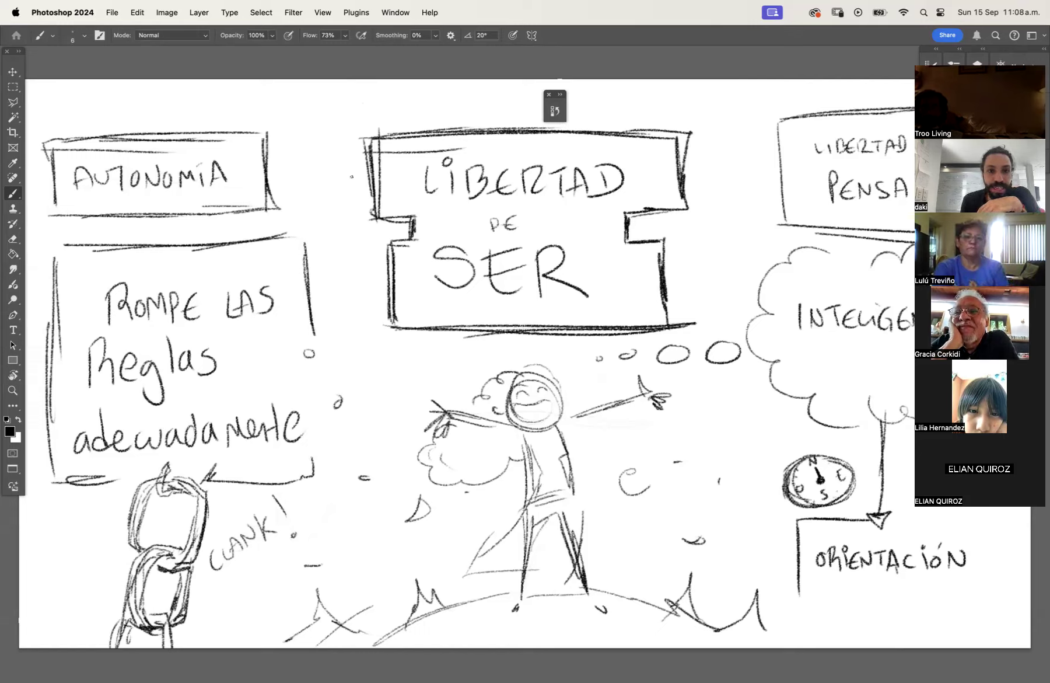
Draw arrows from LIBERTAD DE SER to AUTONOMÍA and LIBERTAD DE PENSAR, and from LIBERTAD DE PENSAR down to INTELIGENCIA.
mouse_move(373, 176)
mouse_down()
mouse_move(284, 178)
mouse_move(288, 162)
mouse_move(295, 192)
mouse_up()
mouse_move(681, 176)
mouse_down()
mouse_move(761, 179)
mouse_move(759, 190)
mouse_move(775, 178)
mouse_up()
drag(776, 178, 758, 188)
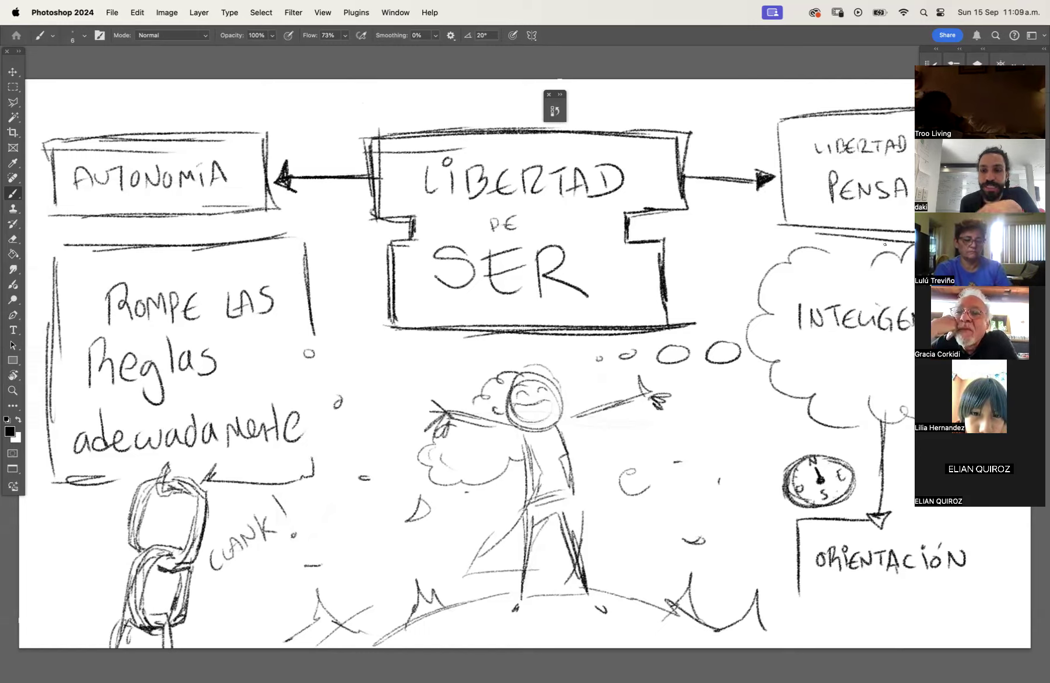
drag(842, 289, 734, 271)
drag(777, 205, 781, 272)
Complete the frame around ORIENTACIÓN and draw an arrow from AUTONOMÍA down into the "ROMPE LAS Reglas adecuadamente" box.
mouse_move(794, 502)
mouse_down()
mouse_move(854, 501)
mouse_move(876, 531)
mouse_move(878, 576)
mouse_up()
mouse_move(703, 575)
mouse_down()
mouse_move(859, 580)
mouse_move(883, 575)
mouse_up()
drag(344, 331, 531, 329)
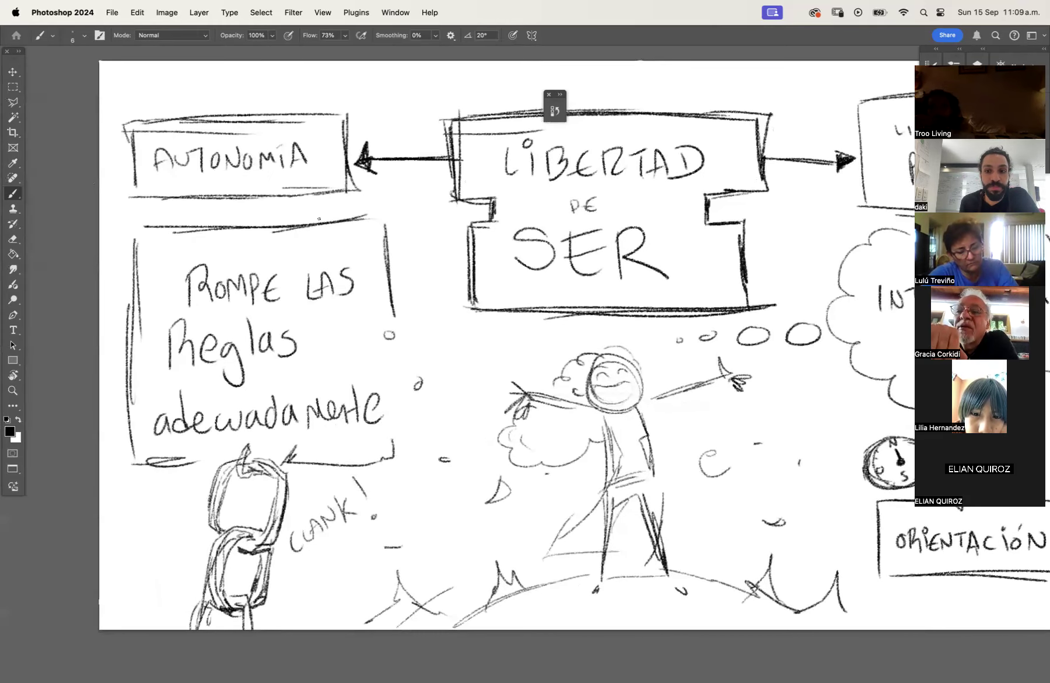
drag(234, 190, 227, 241)
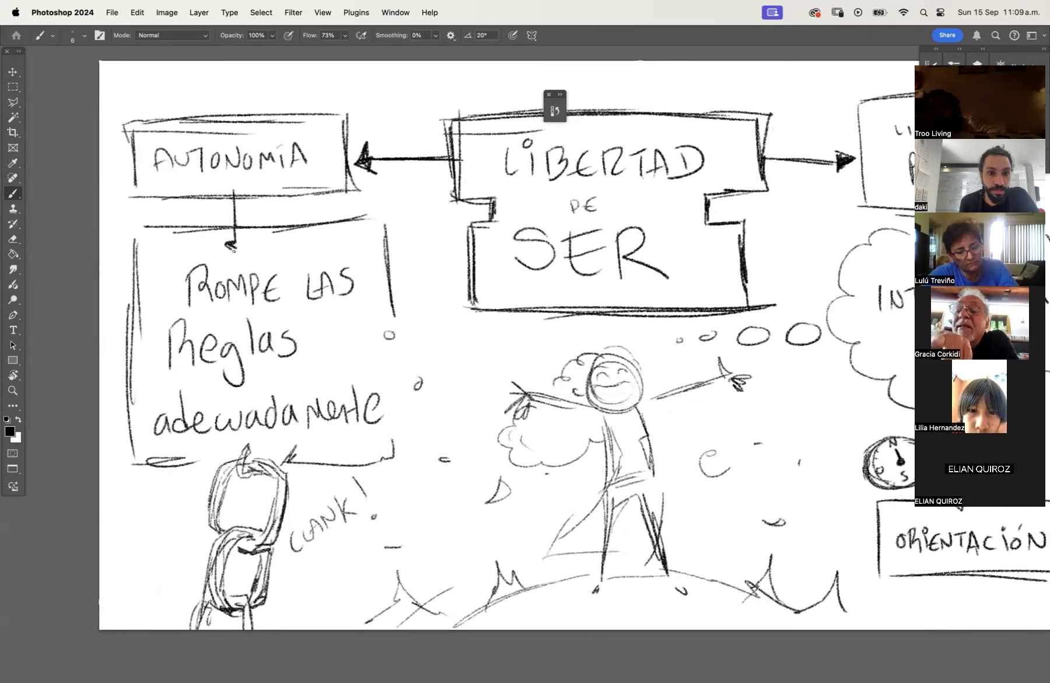
Handwrite "Para enfrentar el" with the brush below the ORIENTACIÓN frame.
drag(804, 551, 498, 305)
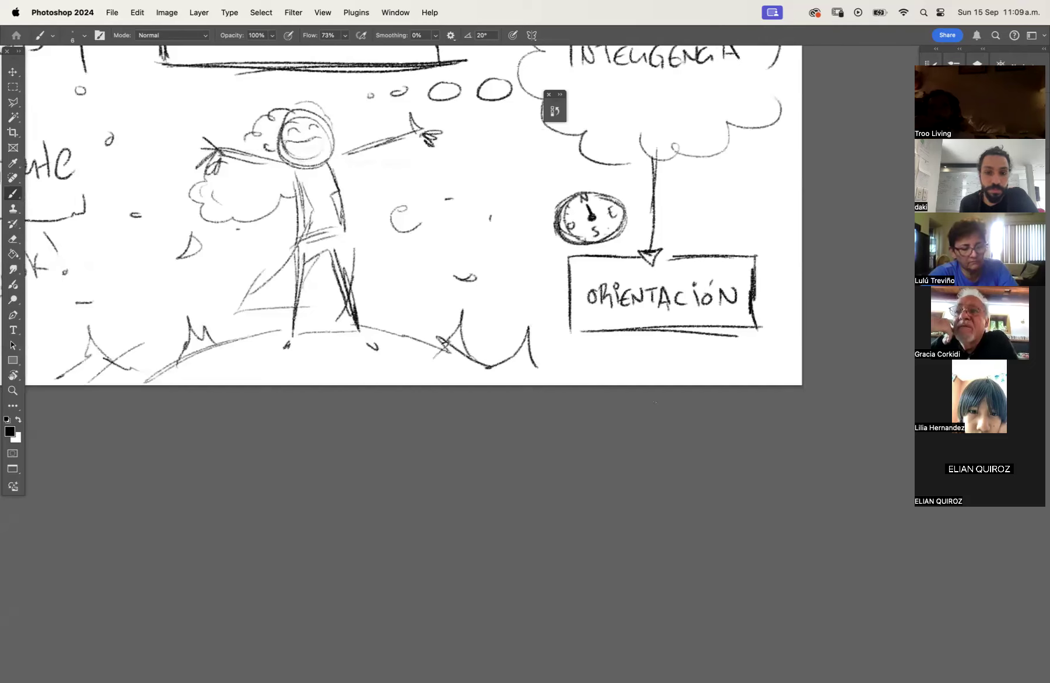
drag(644, 357, 691, 357)
key(super+z)
key(z)
click(665, 354)
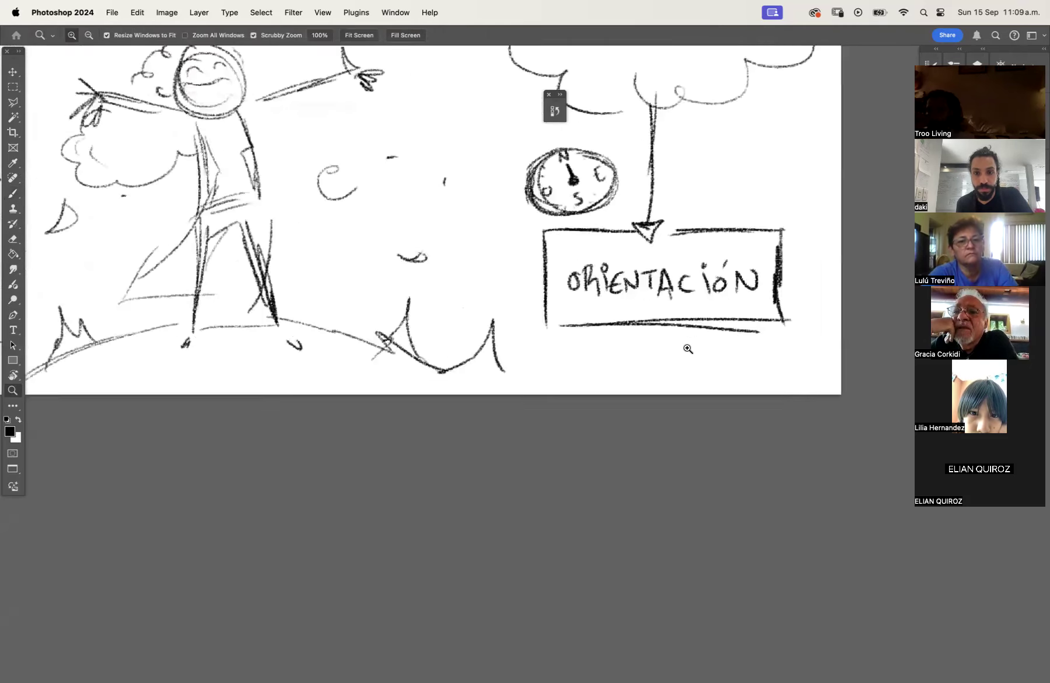
key(y)
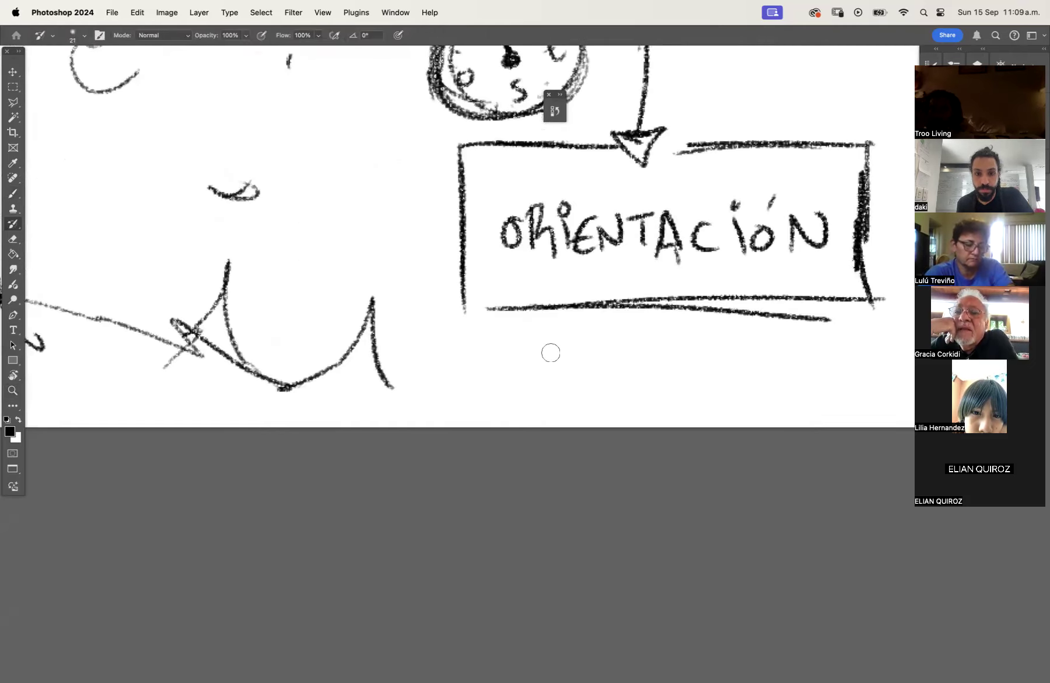
key(t)
key(p)
key(b)
mouse_move(451, 338)
mouse_down()
mouse_move(453, 366)
mouse_move(451, 346)
mouse_move(478, 348)
mouse_move(480, 365)
mouse_up()
mouse_move(485, 348)
mouse_down()
mouse_move(520, 363)
mouse_move(561, 362)
mouse_move(580, 345)
mouse_move(619, 350)
mouse_move(642, 339)
mouse_move(679, 357)
mouse_move(720, 337)
mouse_move(729, 367)
mouse_up()
Finish the note below ORIENTACIÓN with RIESGO and a second line reading "y el PELIGRO".
scroll(629, 350, right, 5)
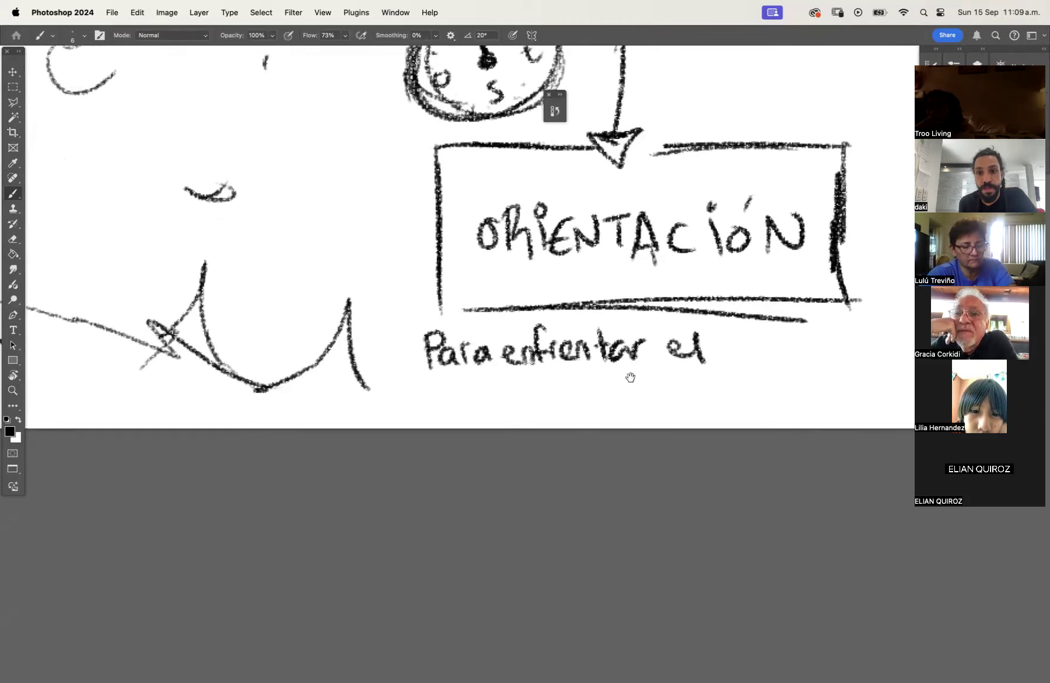
mouse_move(607, 354)
mouse_down()
mouse_move(626, 367)
mouse_move(634, 349)
mouse_move(731, 345)
mouse_up()
drag(326, 394, 338, 406)
mouse_move(343, 389)
mouse_down()
mouse_move(337, 423)
mouse_move(386, 415)
mouse_up()
mouse_move(434, 389)
mouse_down()
mouse_move(437, 424)
mouse_move(438, 409)
mouse_up()
mouse_move(453, 415)
mouse_down()
mouse_move(466, 395)
mouse_move(506, 417)
mouse_move(563, 403)
mouse_move(574, 415)
mouse_up()
mouse_move(587, 397)
mouse_down()
mouse_move(578, 412)
mouse_move(590, 397)
mouse_up()
key(super+0)
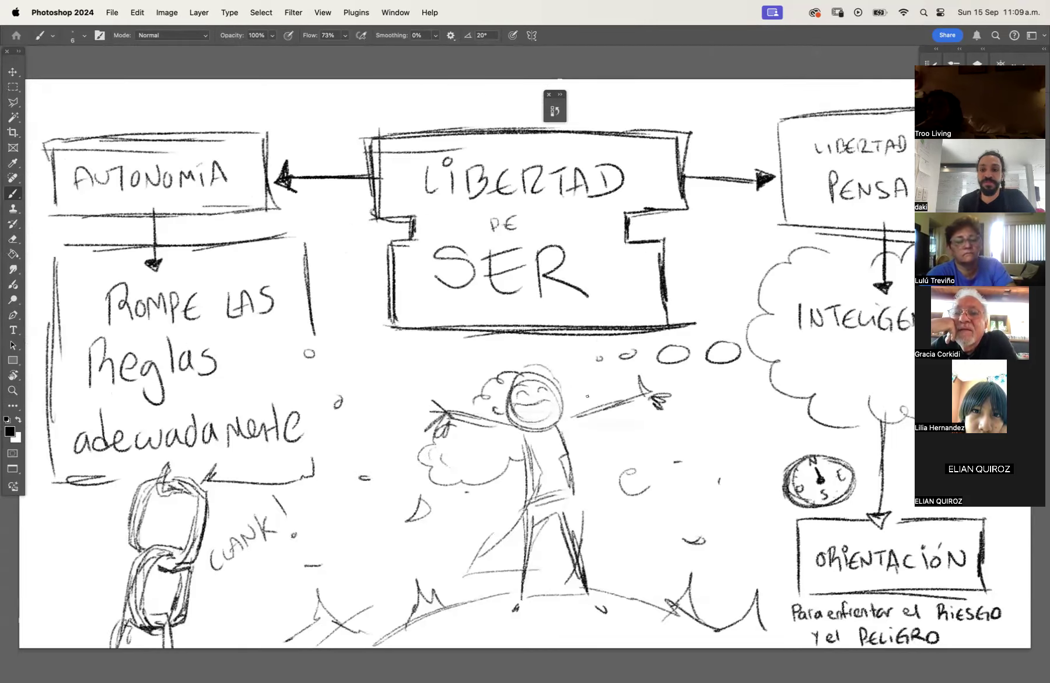
Move the whole drawing layer up by about 24 px.
key(c)
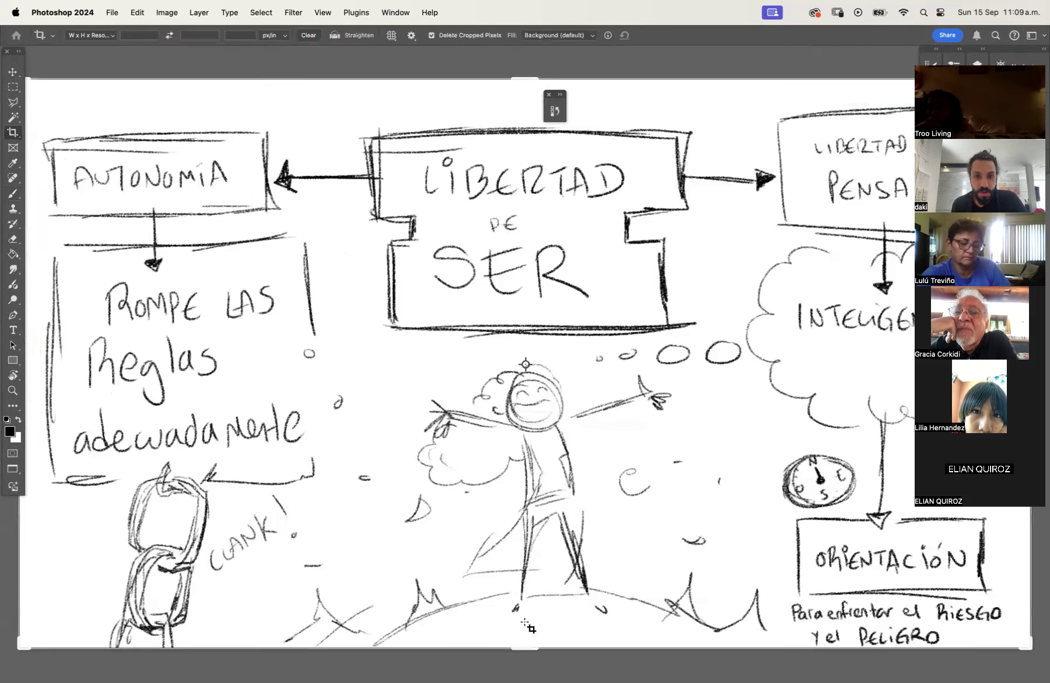
key(v)
drag(626, 512, 628, 498)
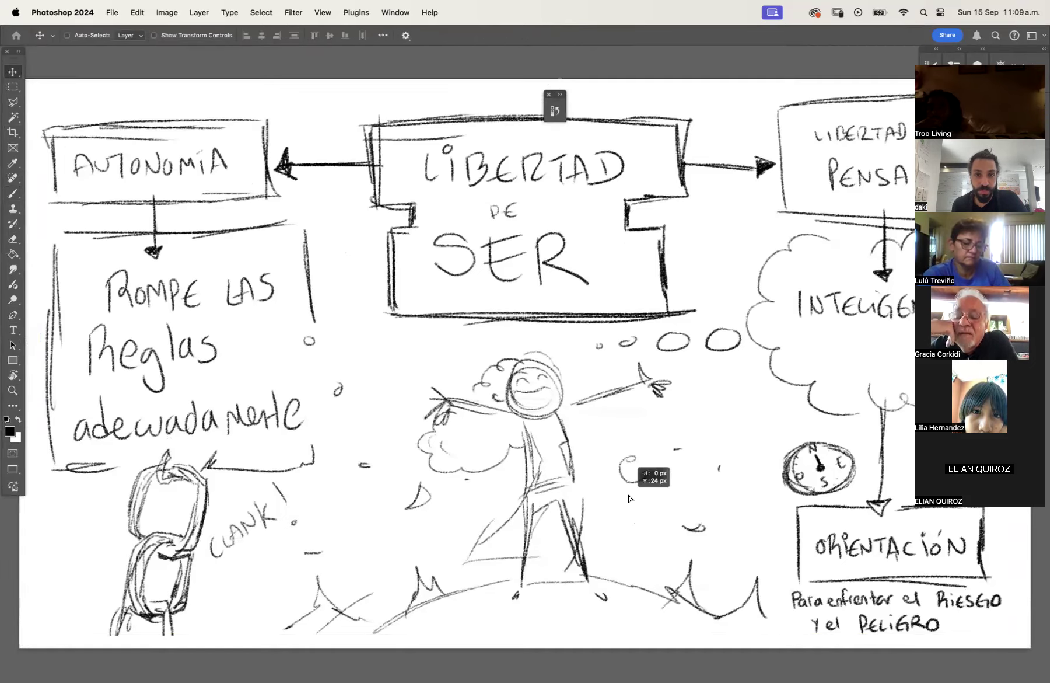